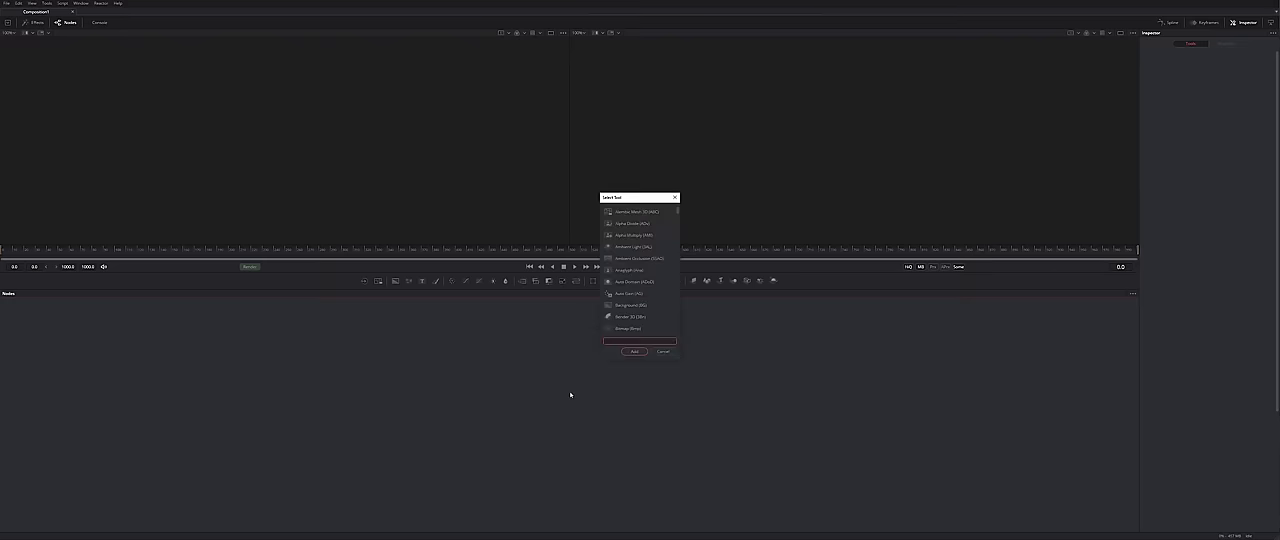
Add a Loader with the Screen_Example blue-screen clip and show it in the left viewer.
key("ctrl+o")
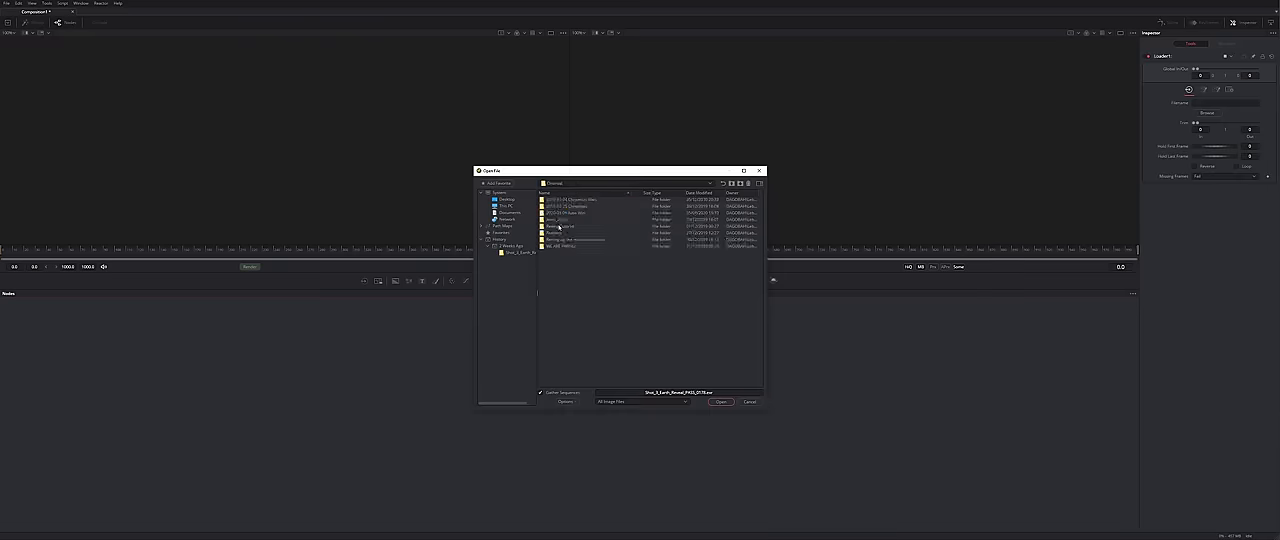
double_click(566, 199)
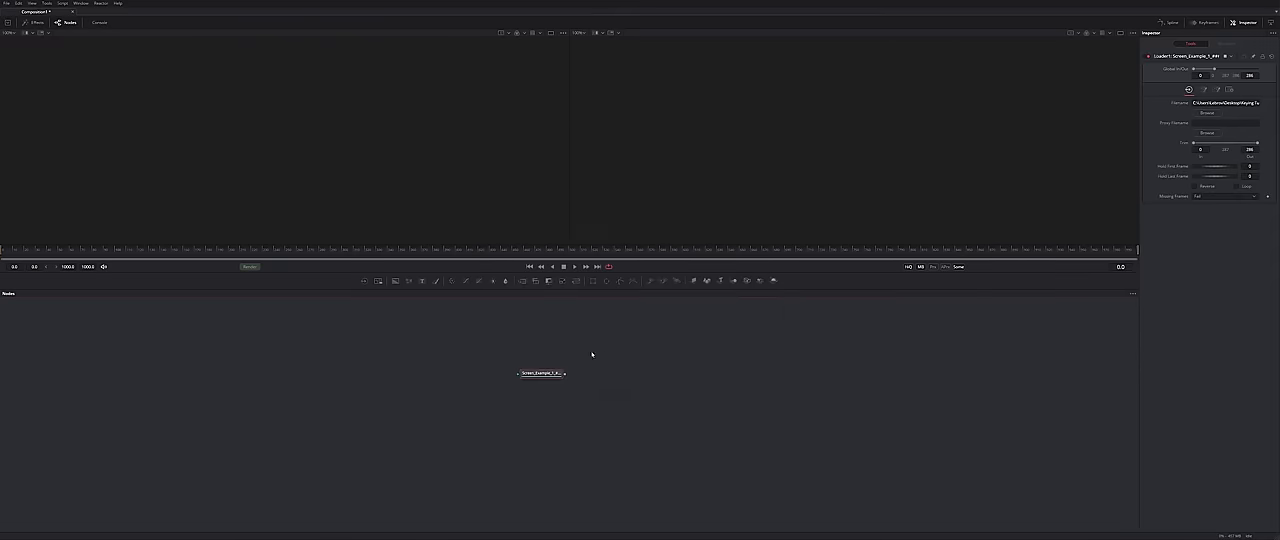
key("1")
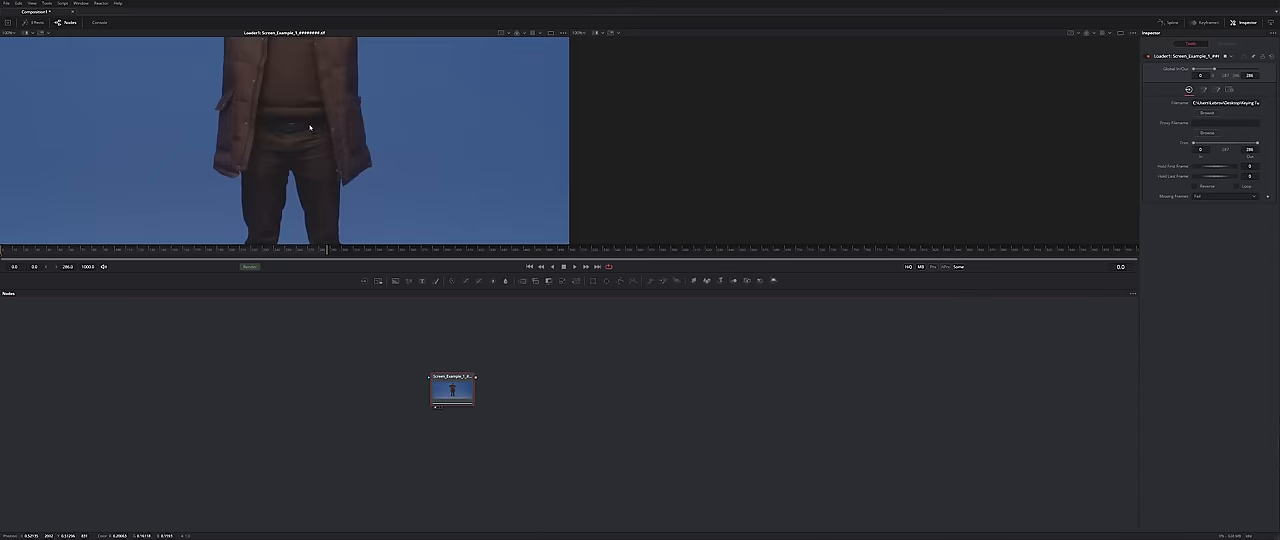
scroll(310, 128, "down", 3)
scroll(290, 140, "down", 2)
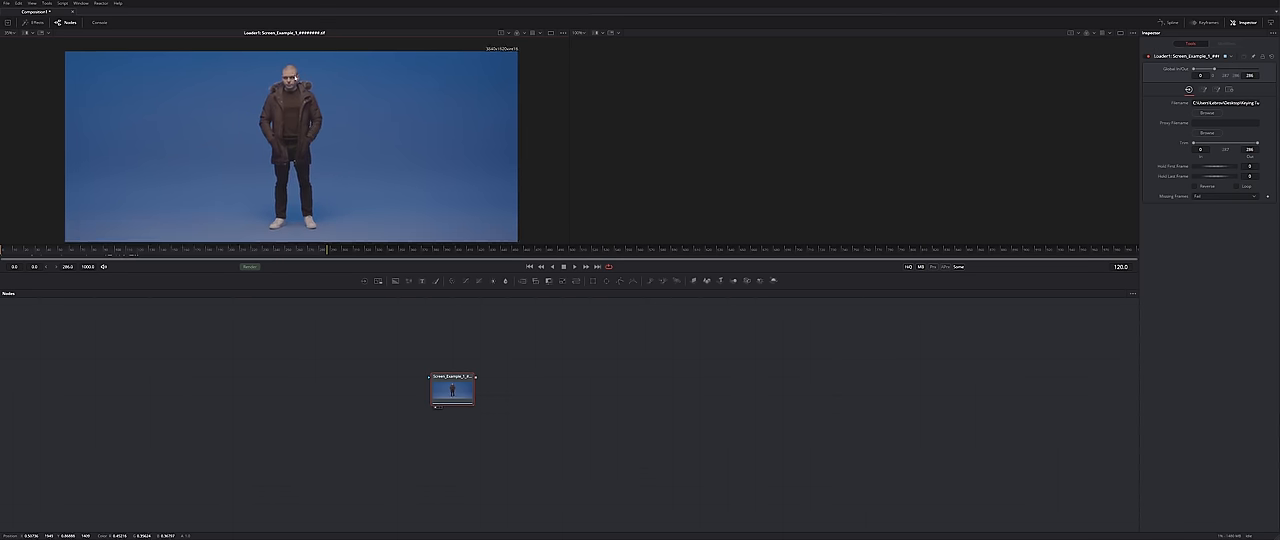
scroll(306, 76, "up", 5)
scroll(306, 76, "down", 3)
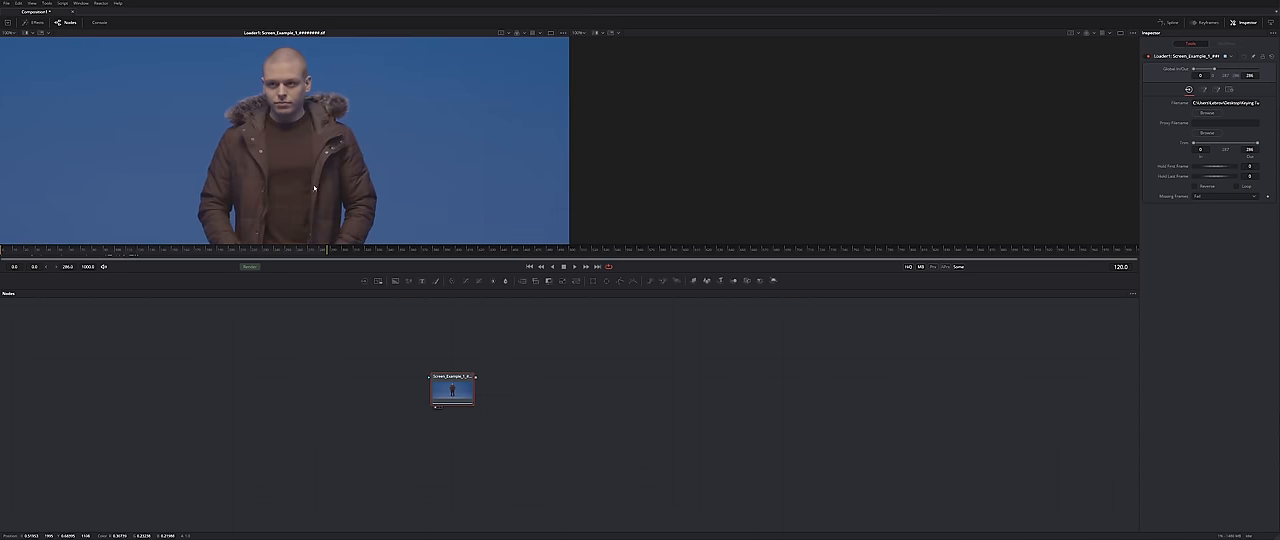
Frame the man's feet in a taller viewer and add a Polygon mask node.
left_click_drag(314, 188, 395, 55)
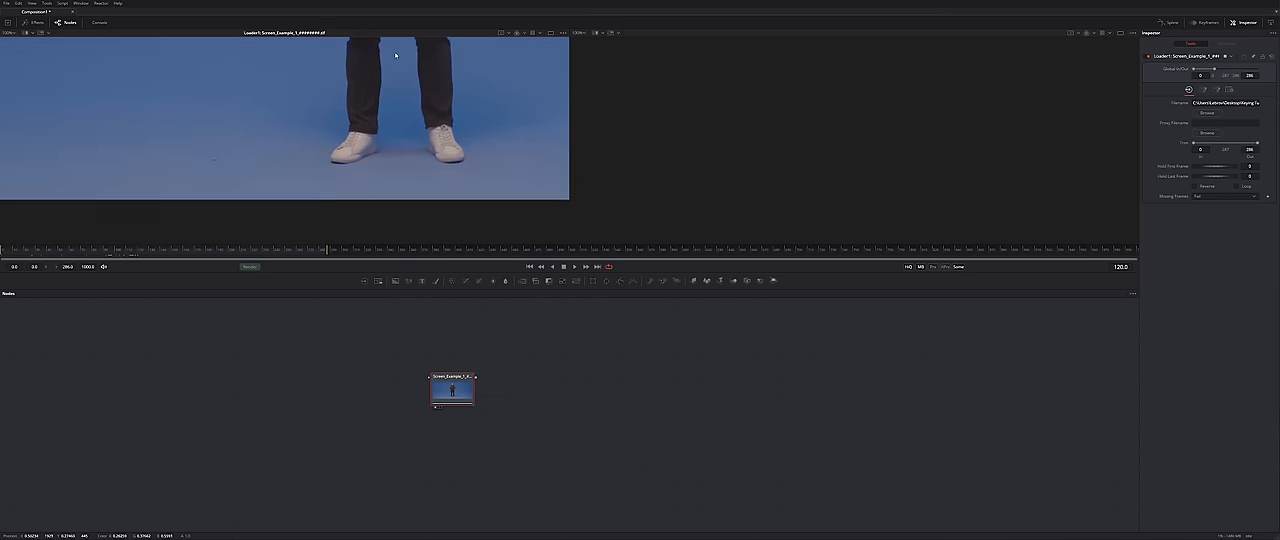
left_click_drag(395, 200, 395, 238)
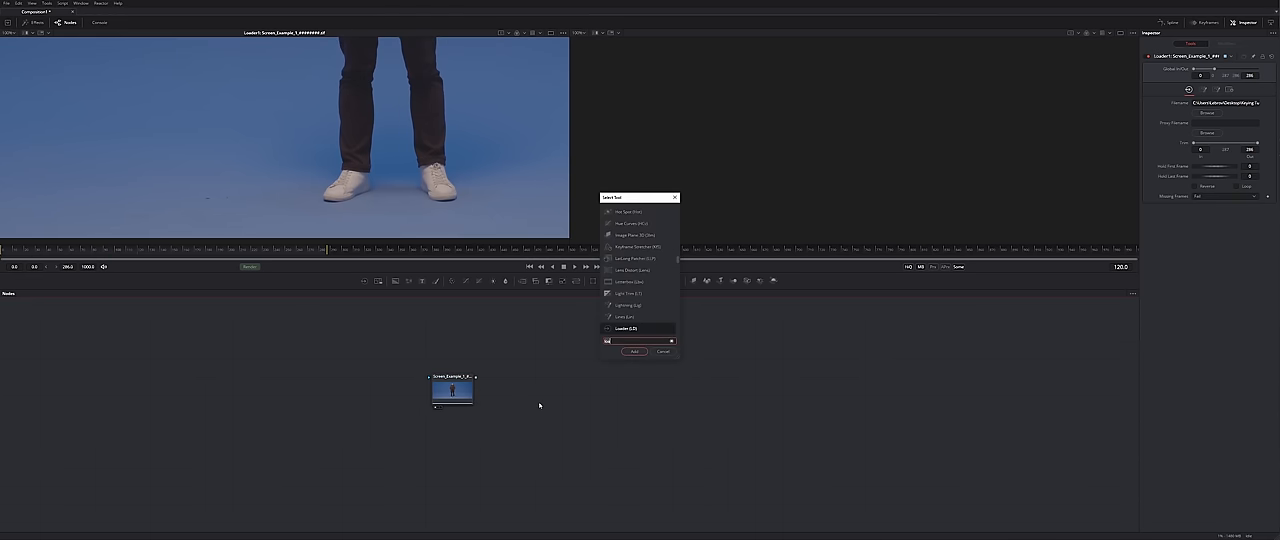
key("Return")
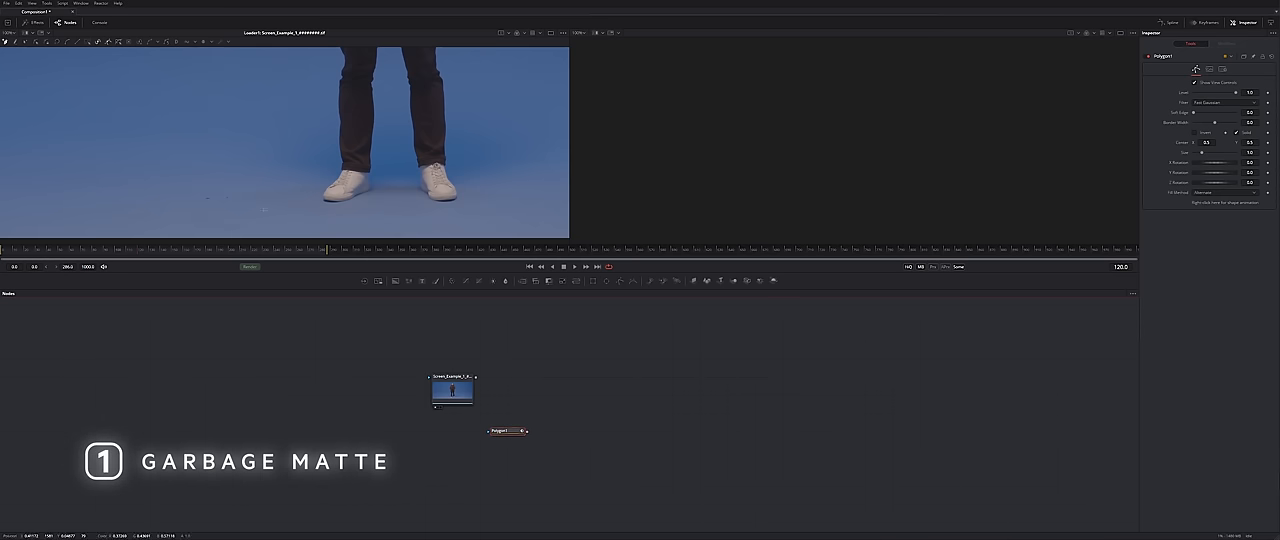
scroll(270, 192, "down", 2)
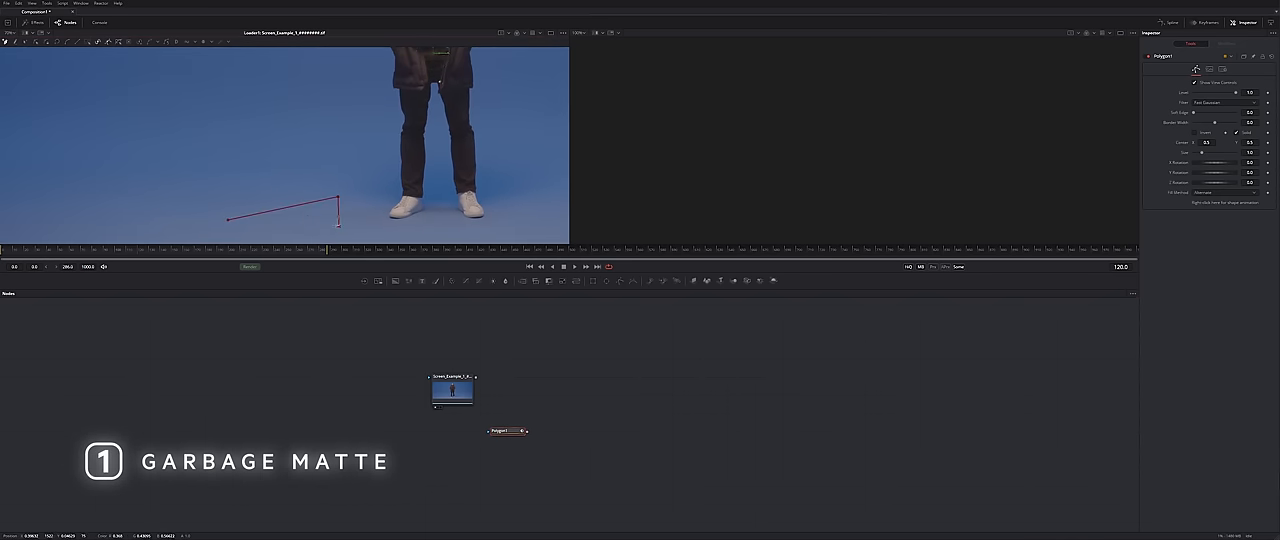
scroll(284, 236, "up", 3)
Add a second Polygon node, draw and close its floor shape, viewing the mask in the right viewer.
key("shift+space")
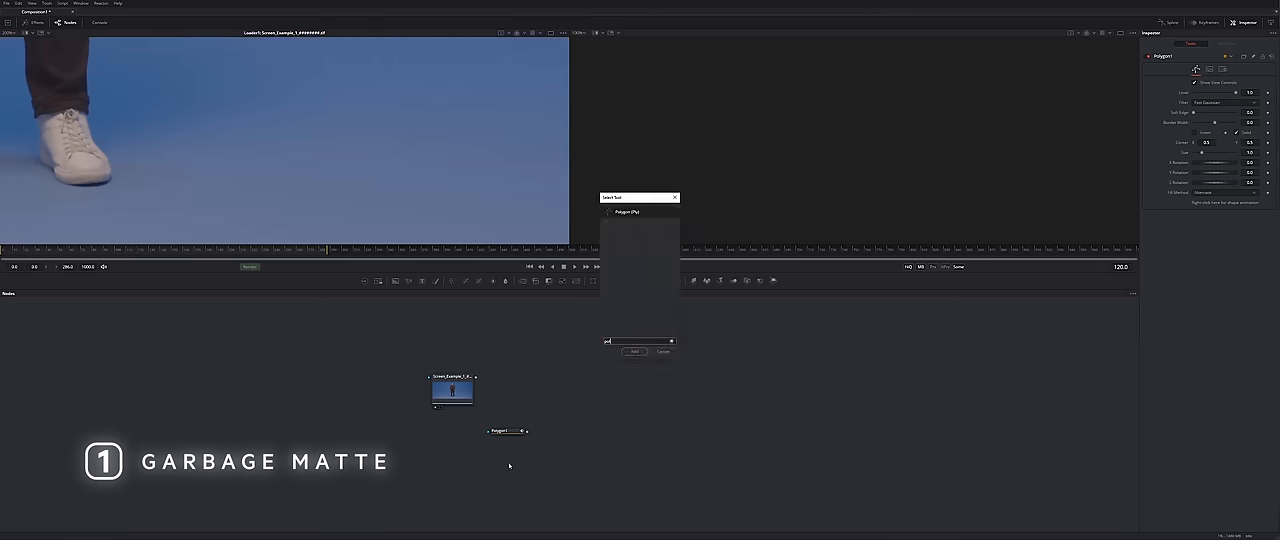
key("Return")
key("2")
left_click(202, 228)
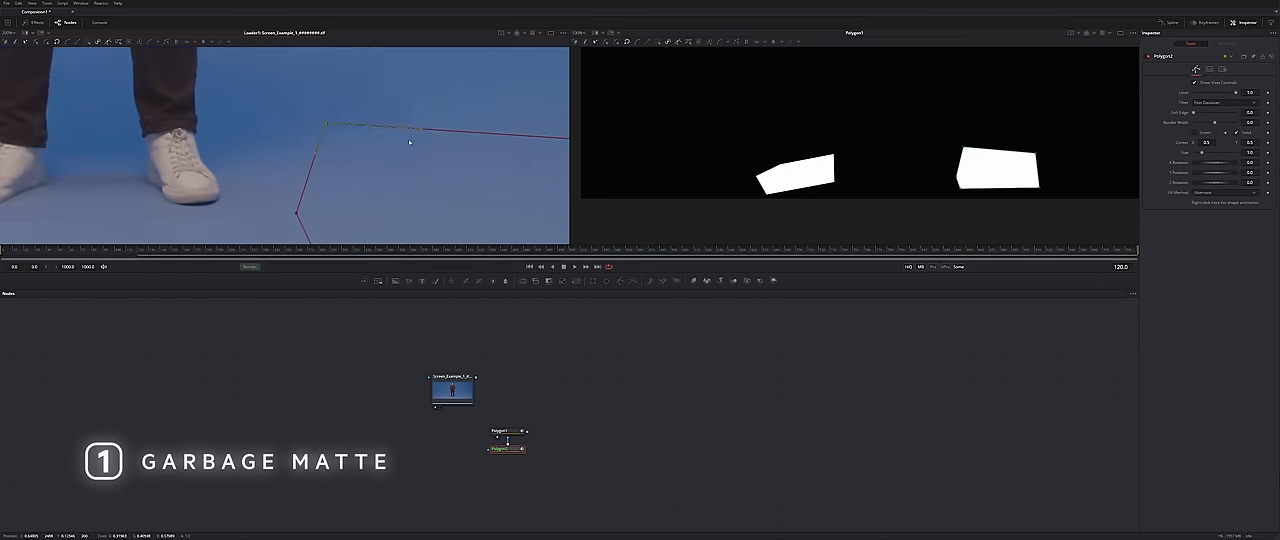
scroll(284, 150, "down", 3)
left_click_drag(494, 248, 494, 228)
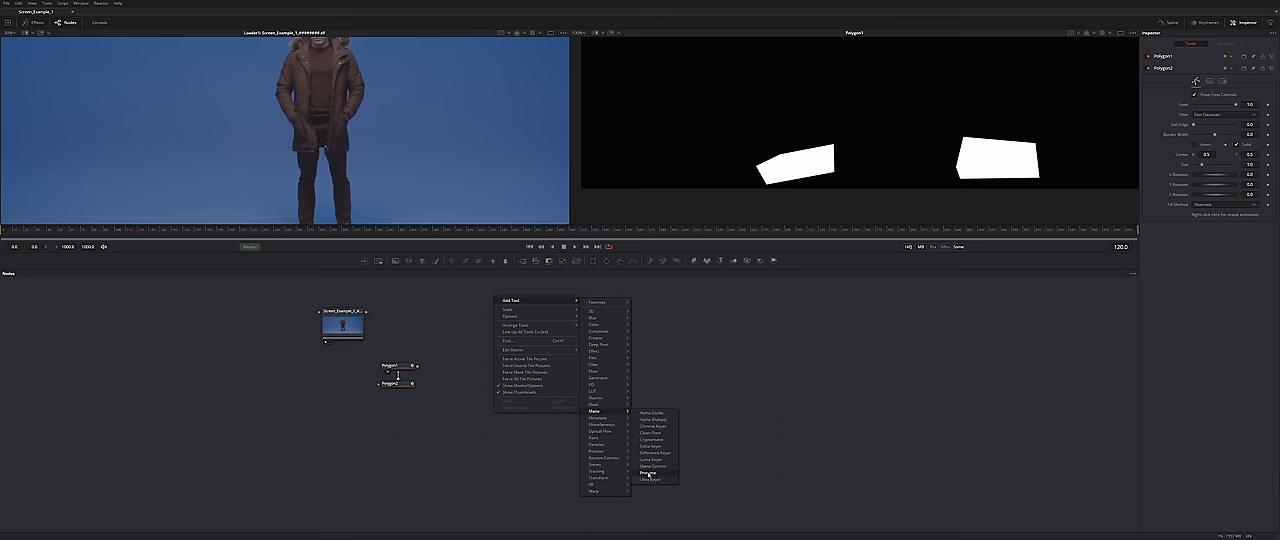
Add a Primatte keyer fed by the Loader footage and view it in the right viewer.
left_click(652, 473)
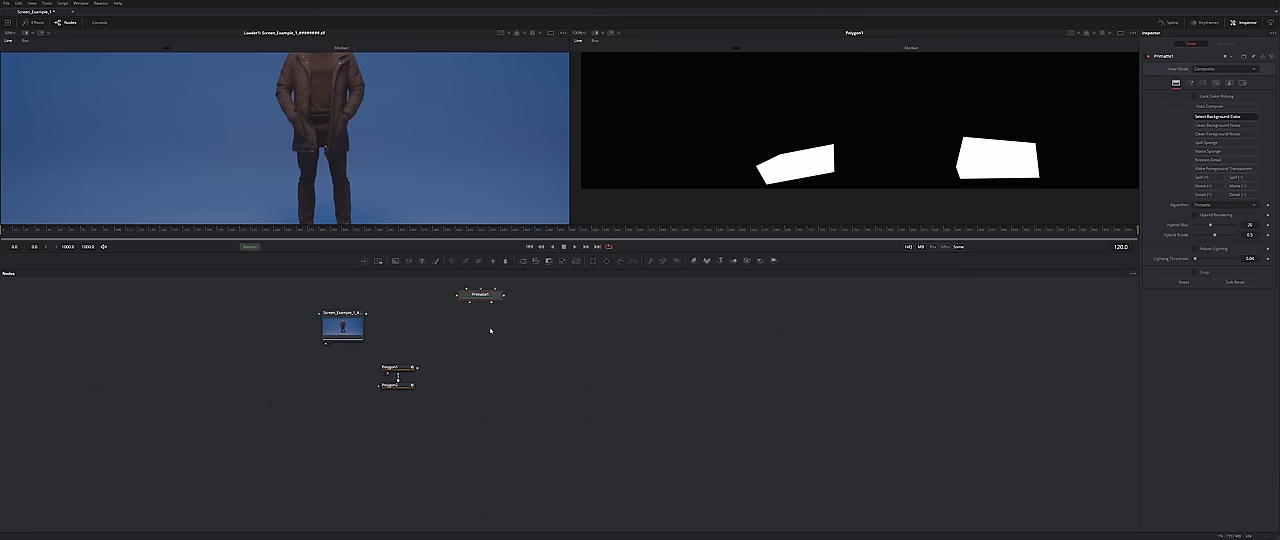
left_click_drag(397, 323, 525, 355)
key("2")
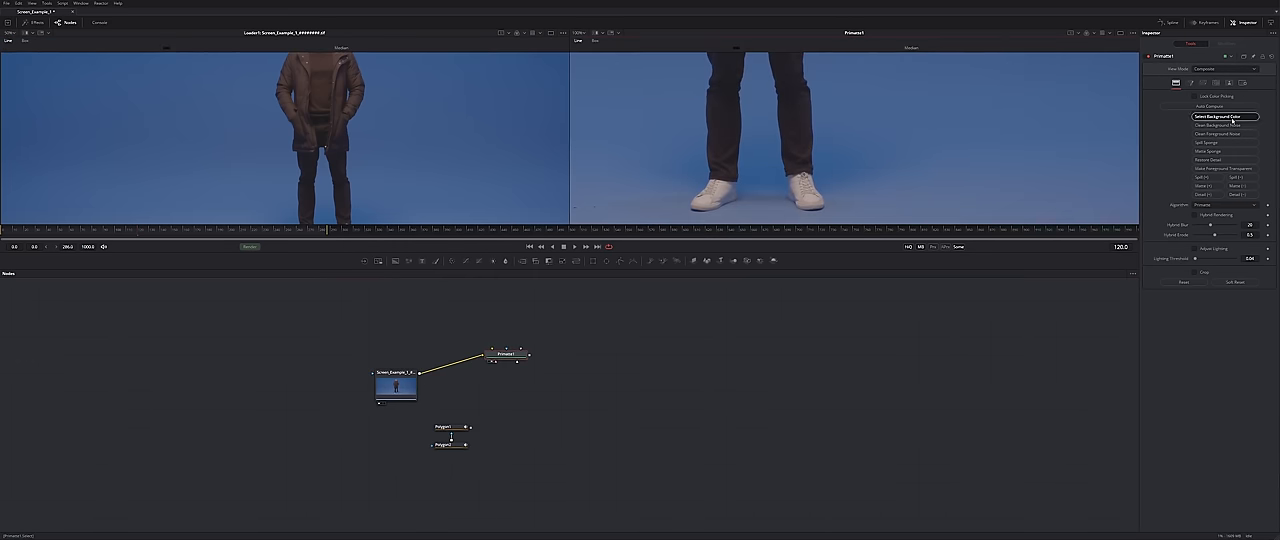
Sample the blue backdrop with Select Background Color so it keys out.
left_click(1225, 117)
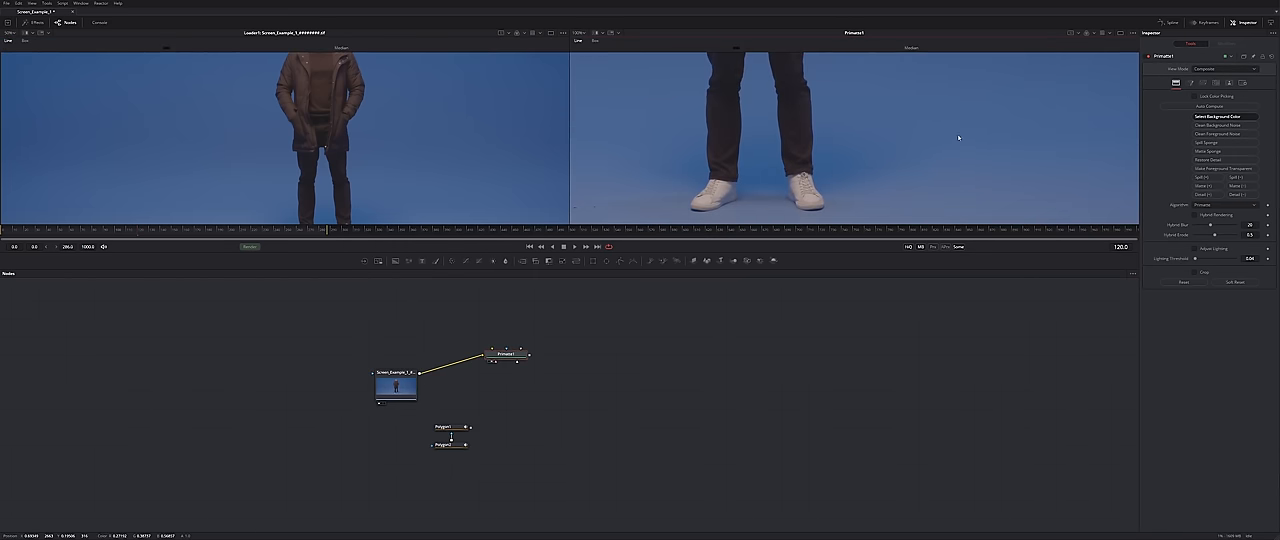
scroll(910, 103, "down", 3)
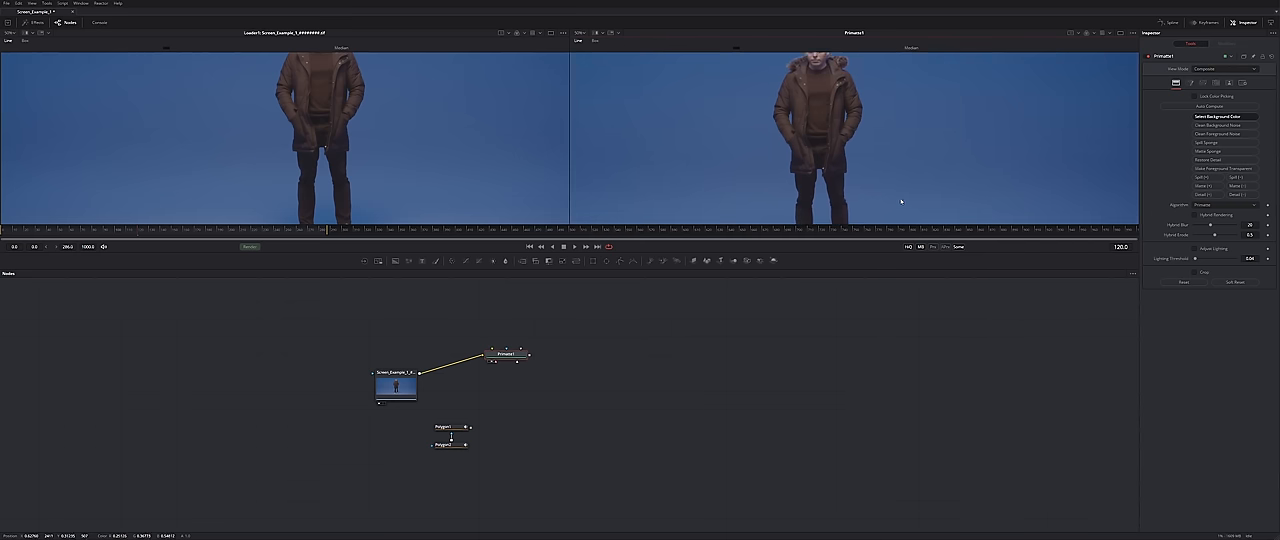
left_click_drag(895, 150, 910, 115)
left_click_drag(926, 181, 926, 181)
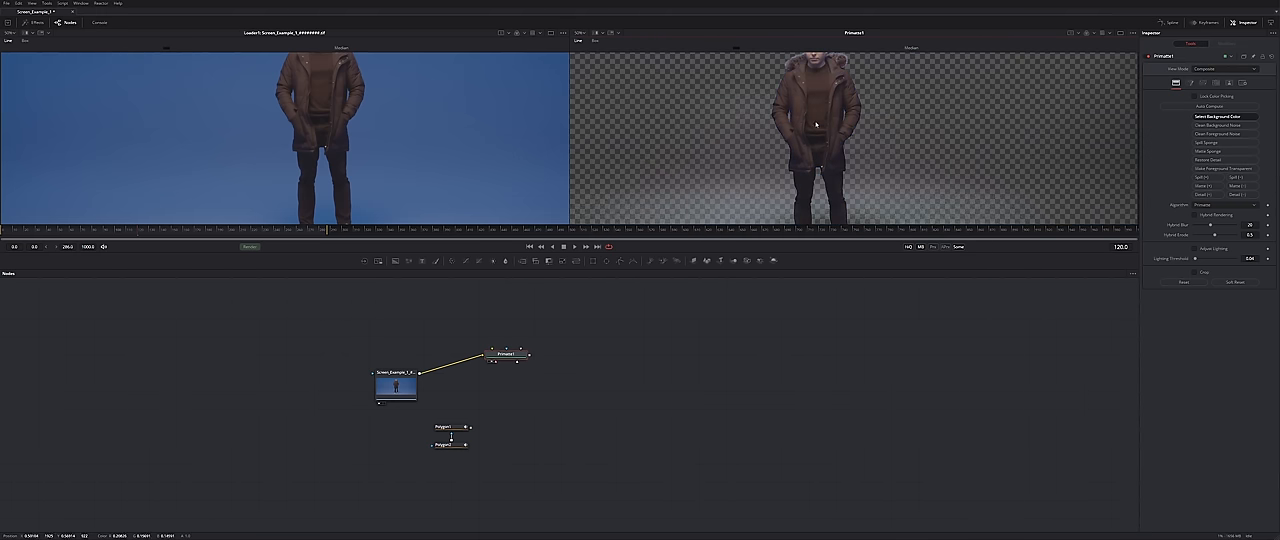
scroll(816, 124, "up", 2)
scroll(840, 115, "up", 2)
scroll(857, 110, "down", 2)
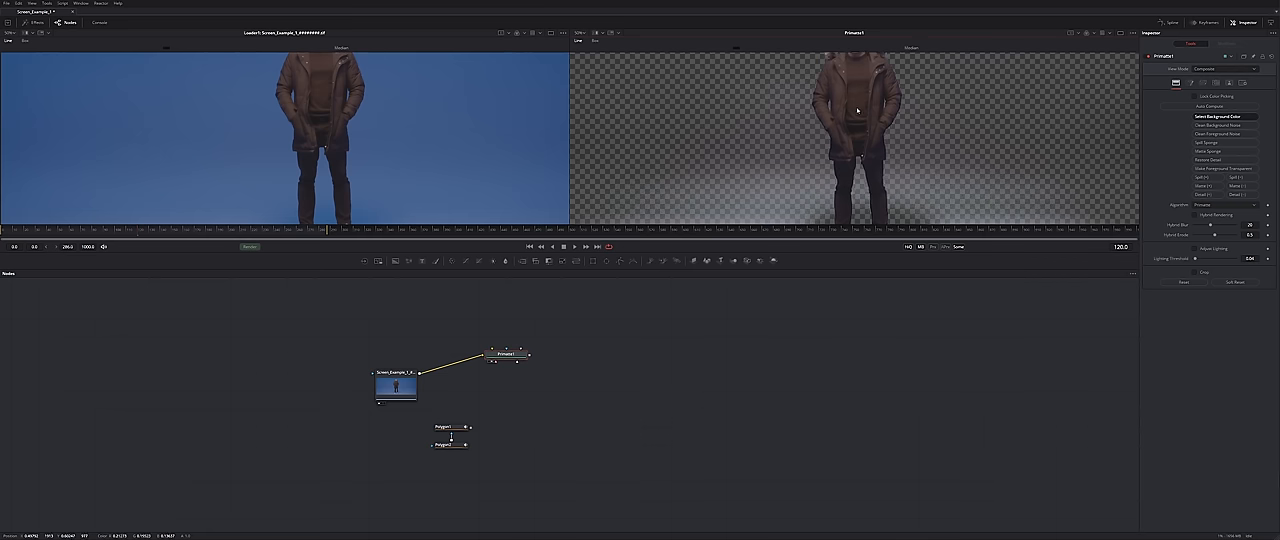
Inspect the noisy alpha matte around the man and switch to Clean Background Noise.
key("a")
scroll(850, 160, "up", 2)
scroll(745, 157, "up", 2)
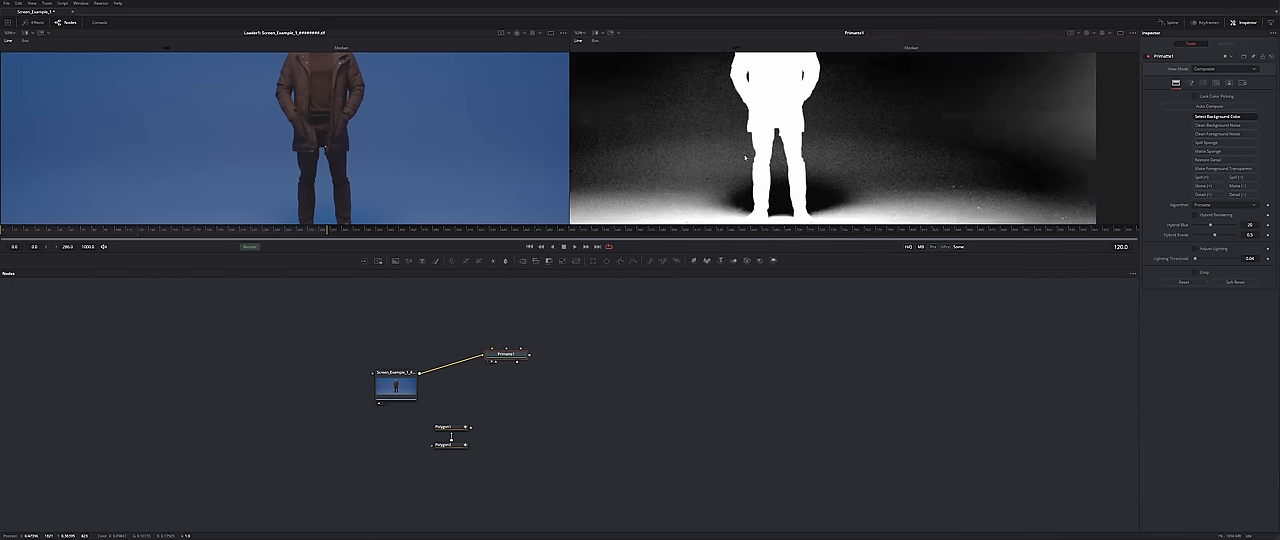
scroll(745, 157, "down", 2)
left_click_drag(760, 150, 820, 180)
scroll(845, 205, "down", 2)
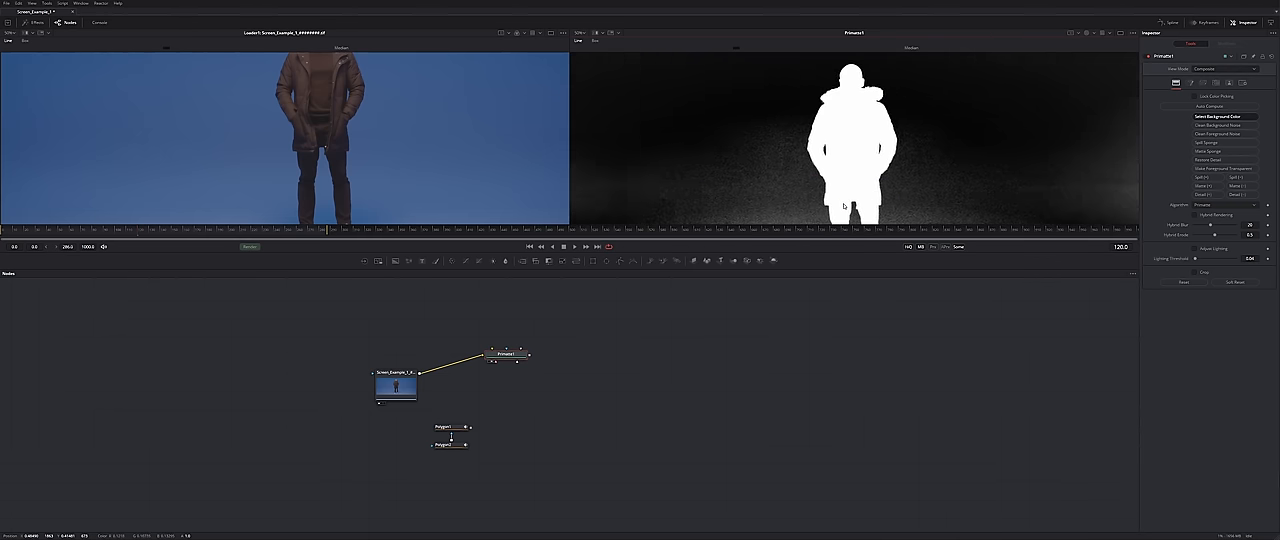
scroll(845, 205, "up", 2)
scroll(835, 100, "up", 4)
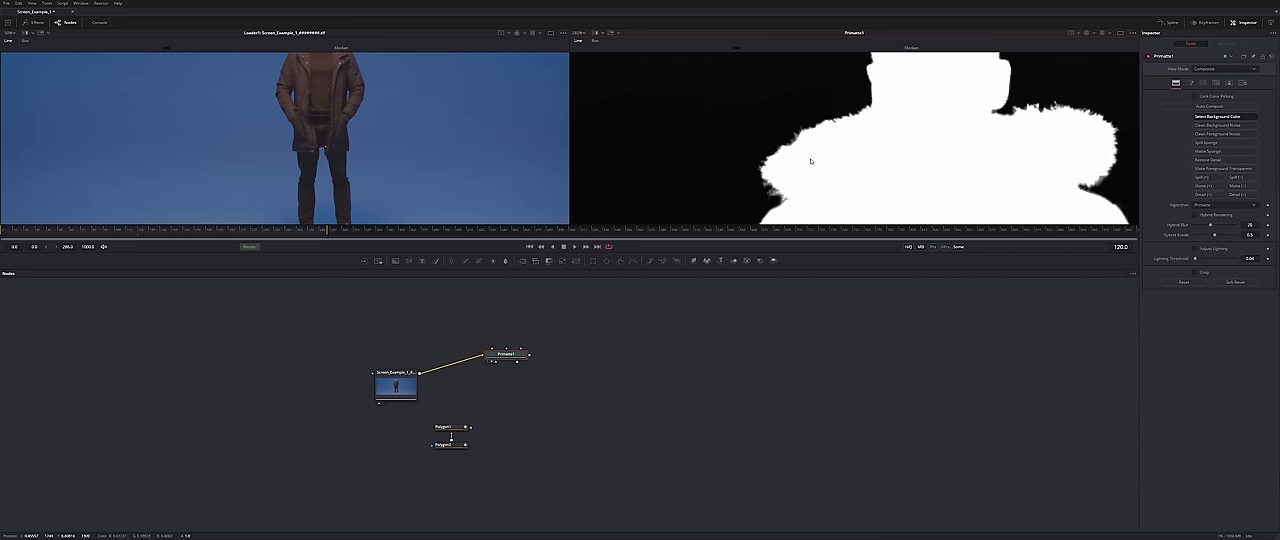
scroll(811, 161, "up", 3)
mouse_move(820, 160)
left_mouse_down()
mouse_move(860, 150)
mouse_move(840, 150)
mouse_move(840, 113)
left_mouse_up()
scroll(873, 146, "up", 3)
scroll(836, 144, "down", 6)
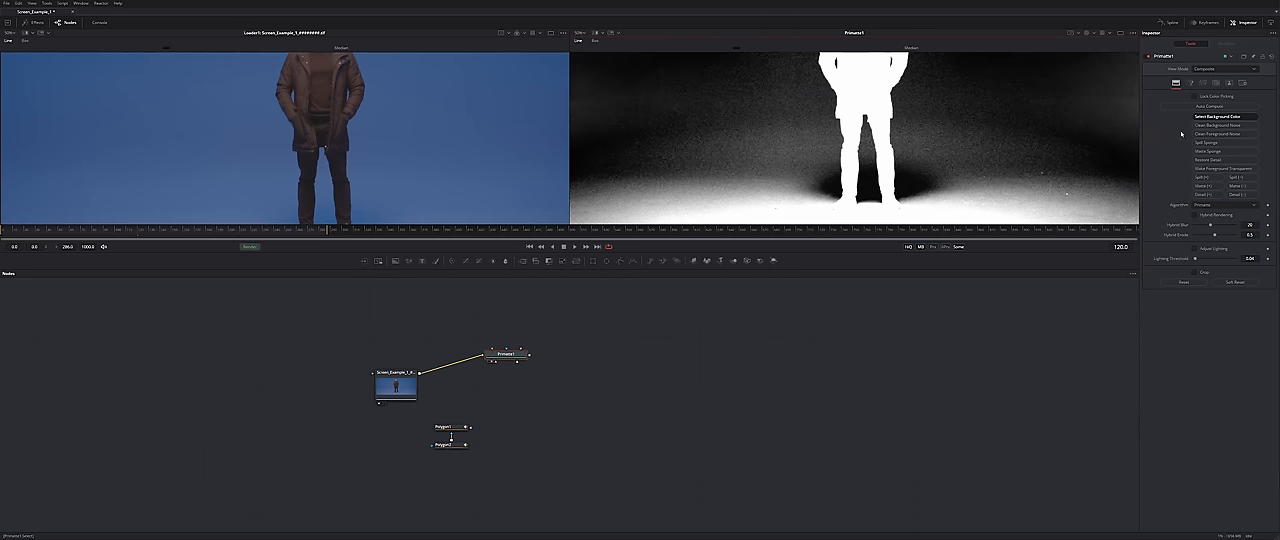
left_click(1215, 125)
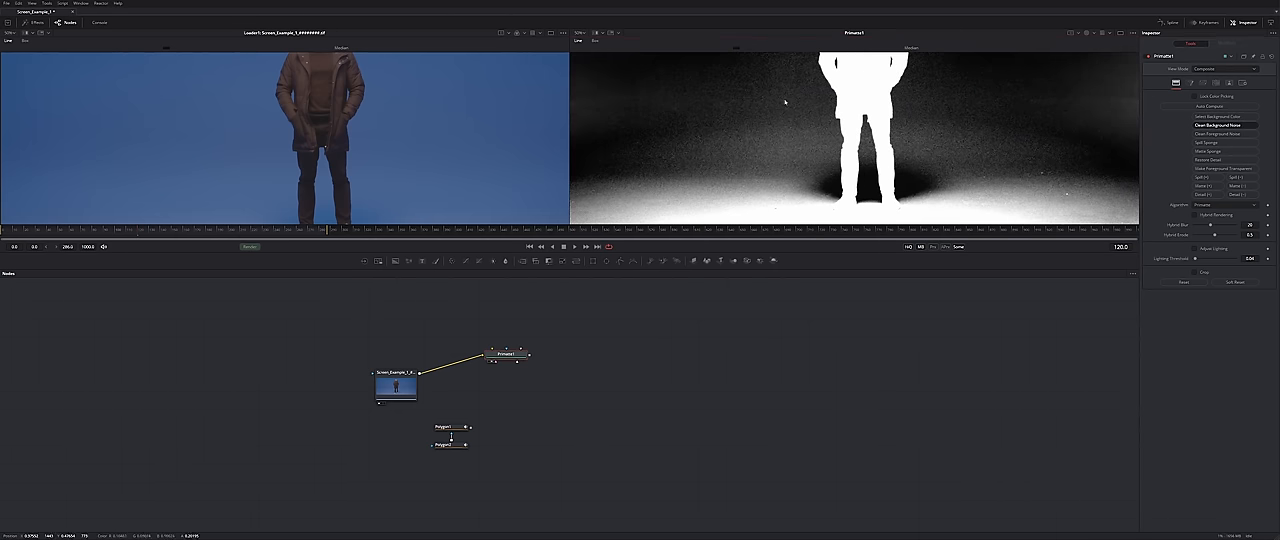
Scrub background noise clean and connect Polygon1 as Primatte's garbage matte input.
left_click_drag(700, 120, 735, 157)
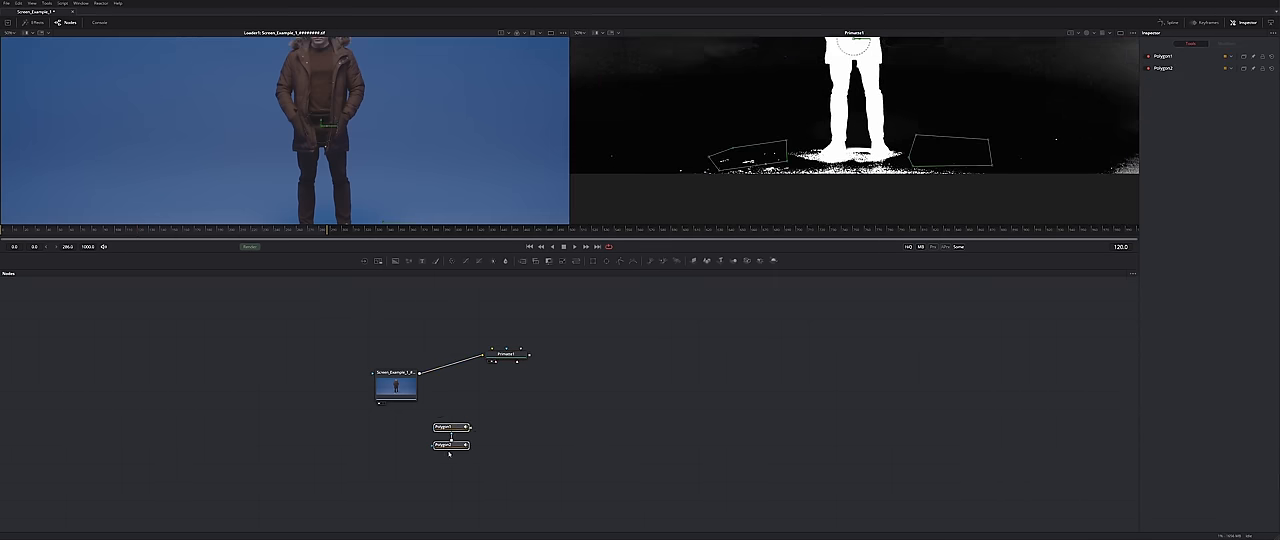
left_click_drag(448, 435, 505, 417)
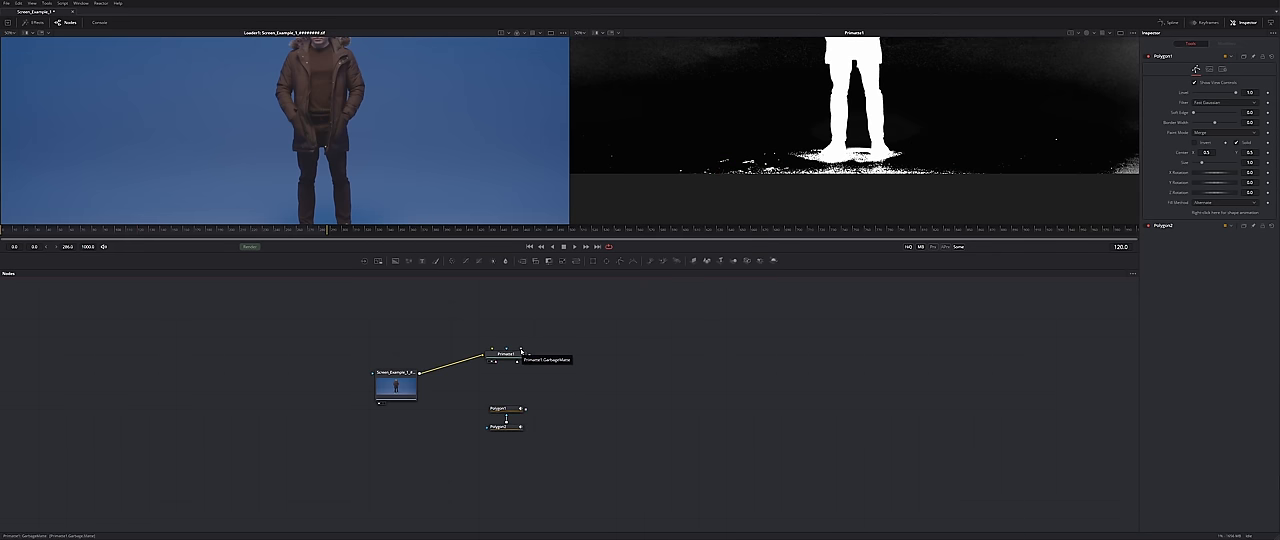
left_click_drag(525, 408, 517, 358)
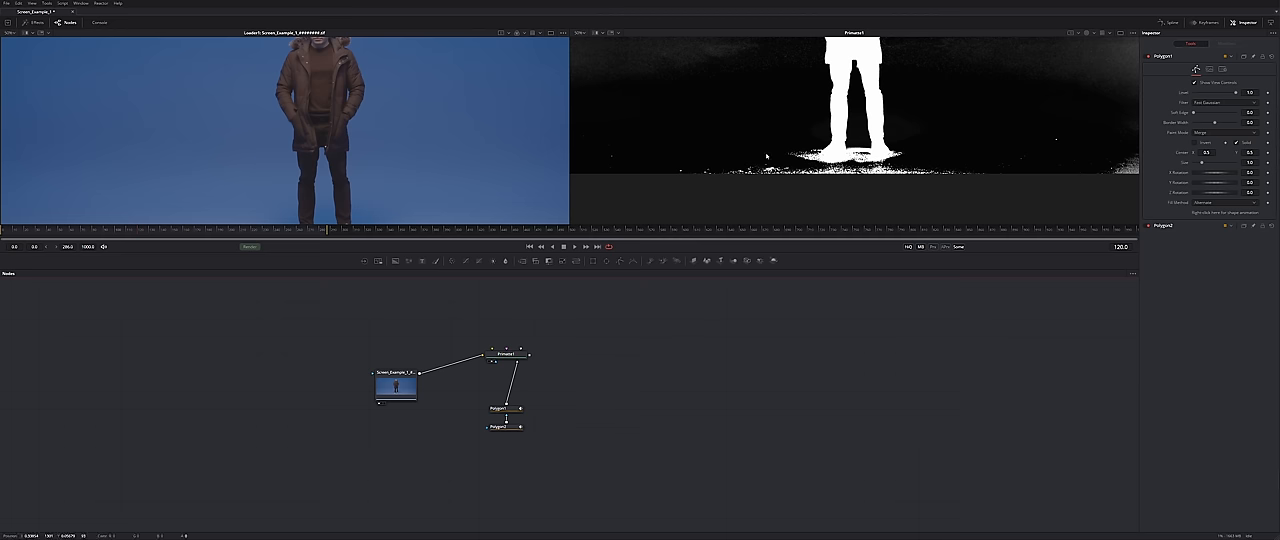
left_click(507, 354)
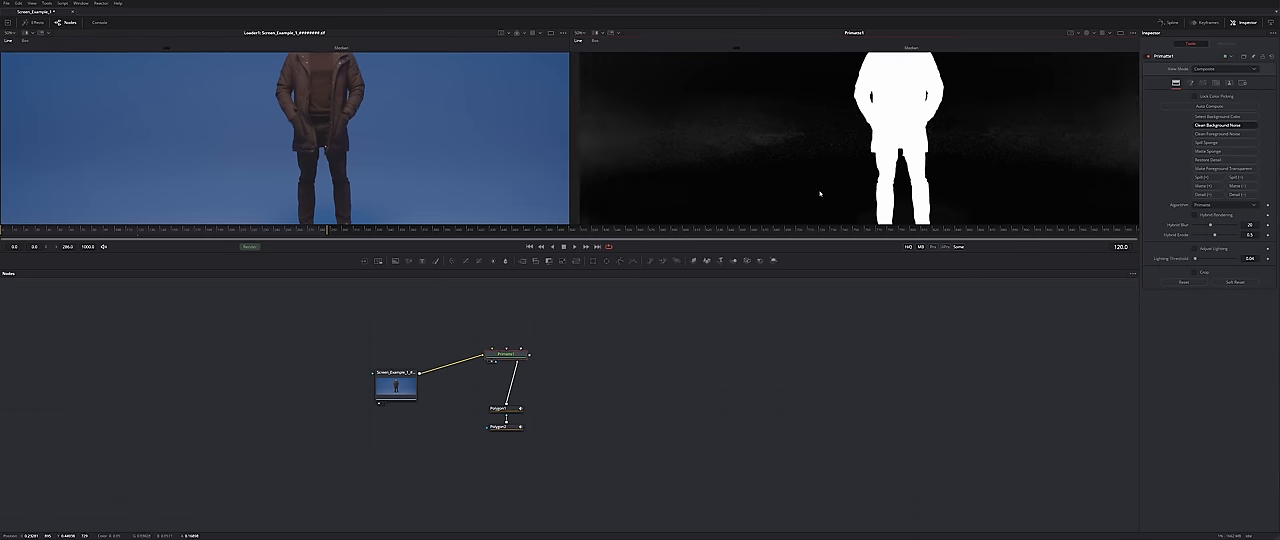
Check the feet in the colour view and clean the speckles under the shoes.
left_click_drag(820, 192, 790, 150)
scroll(769, 189, "up", 2)
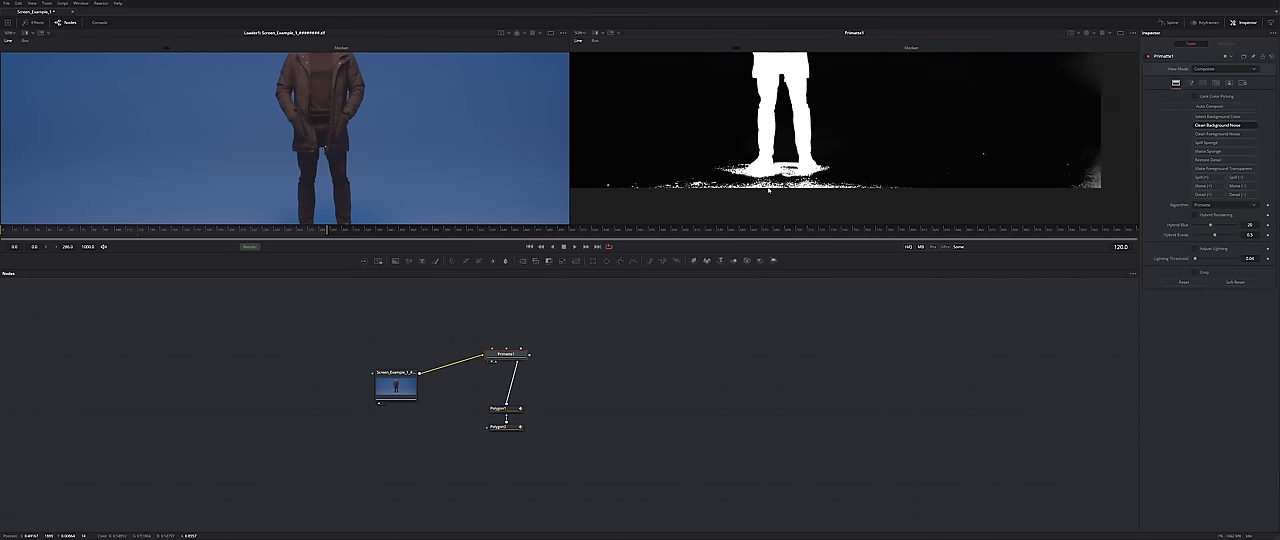
key("c")
scroll(773, 165, "up", 2)
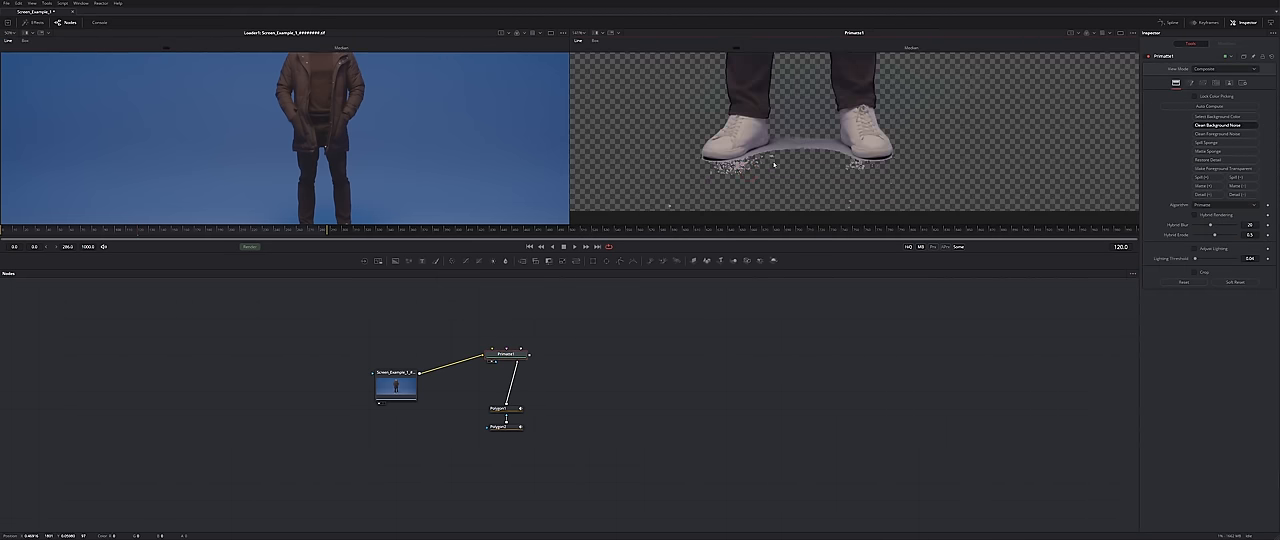
mouse_move(774, 165)
left_mouse_down()
mouse_move(744, 170)
mouse_move(819, 162)
mouse_move(830, 145)
left_mouse_up()
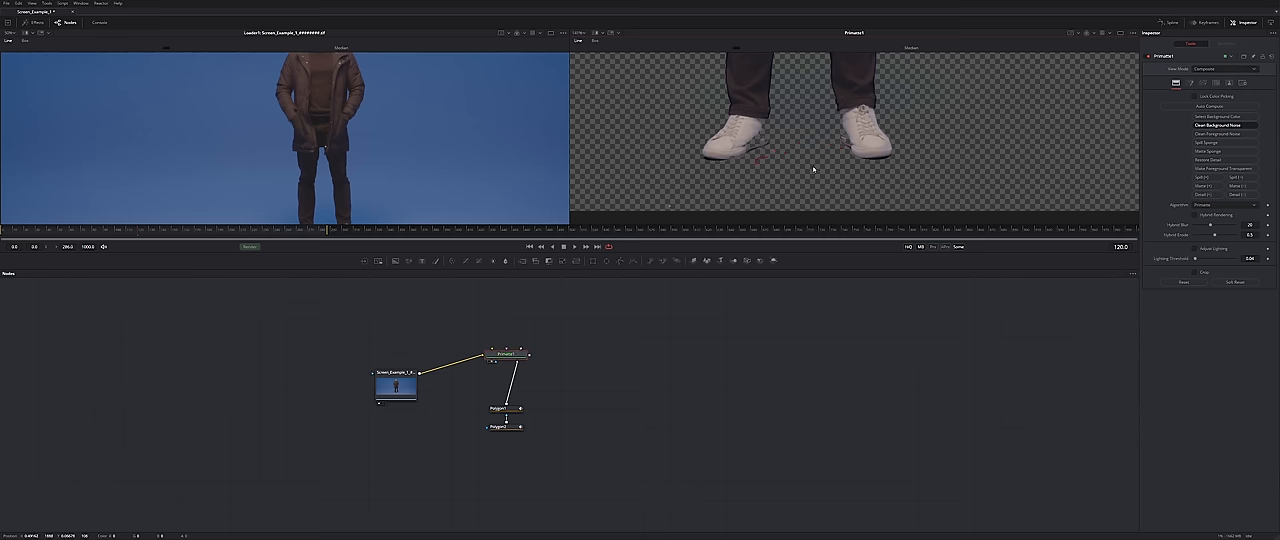
scroll(800, 150, "down", 3)
Use Clean Foreground Noise to make the shoes solid white, then return to background cleaning.
left_click(1196, 133)
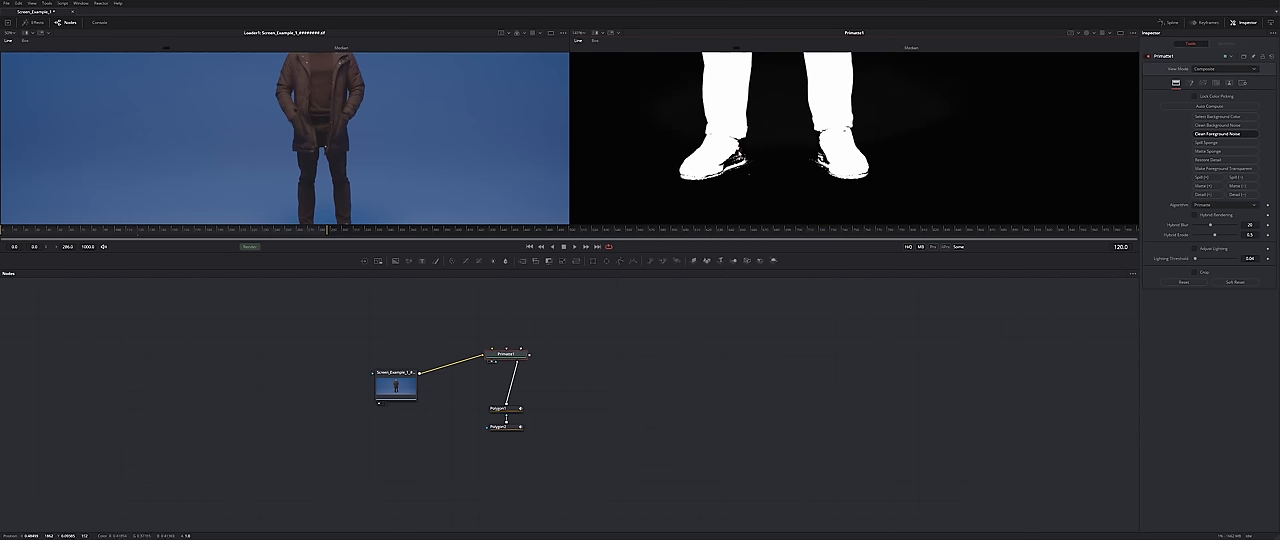
left_click_drag(745, 165, 845, 162)
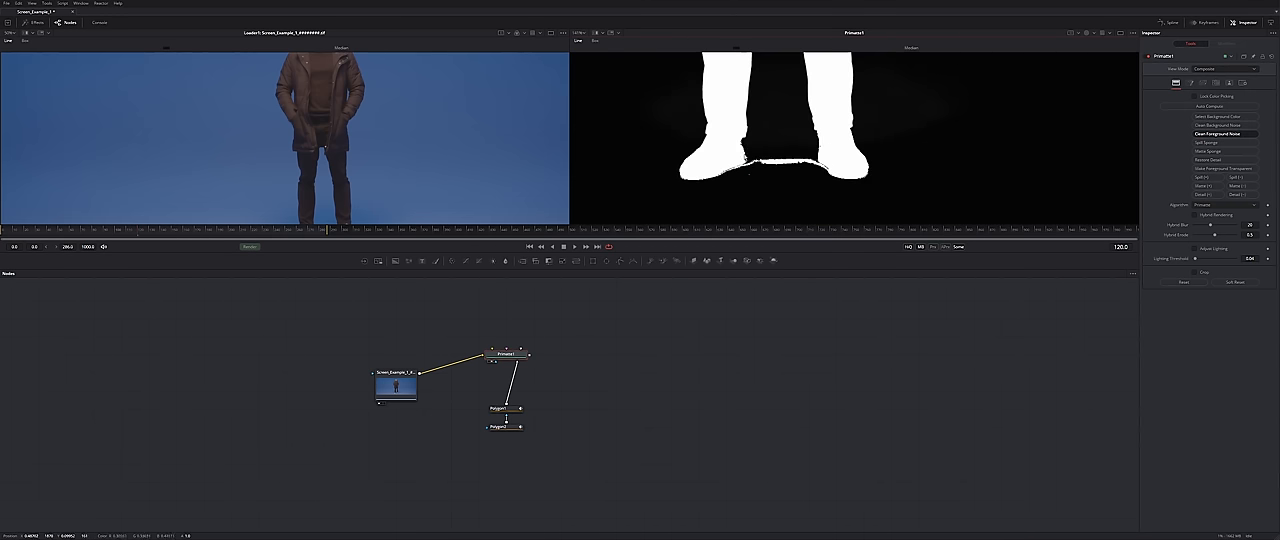
key("ctrl+z")
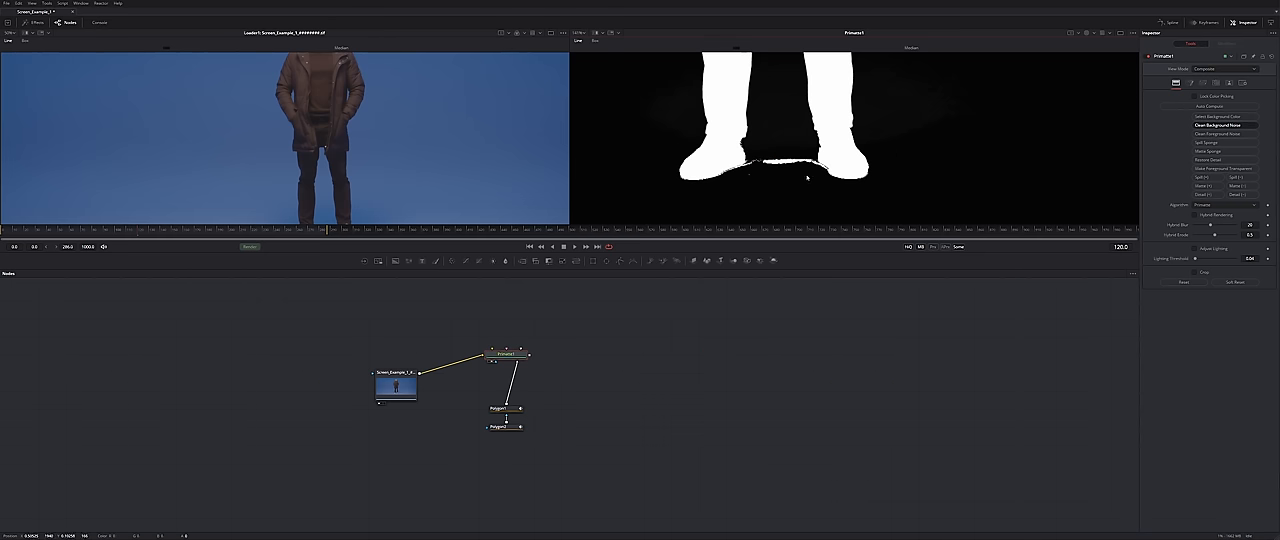
scroll(808, 178, "up", 5)
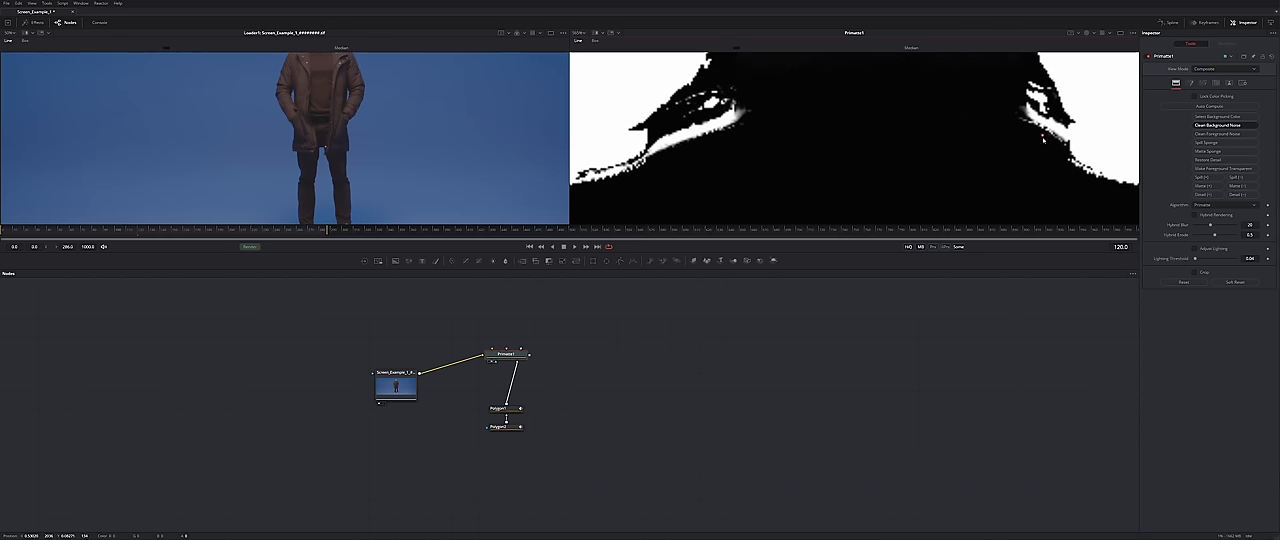
scroll(900, 130, "down", 5)
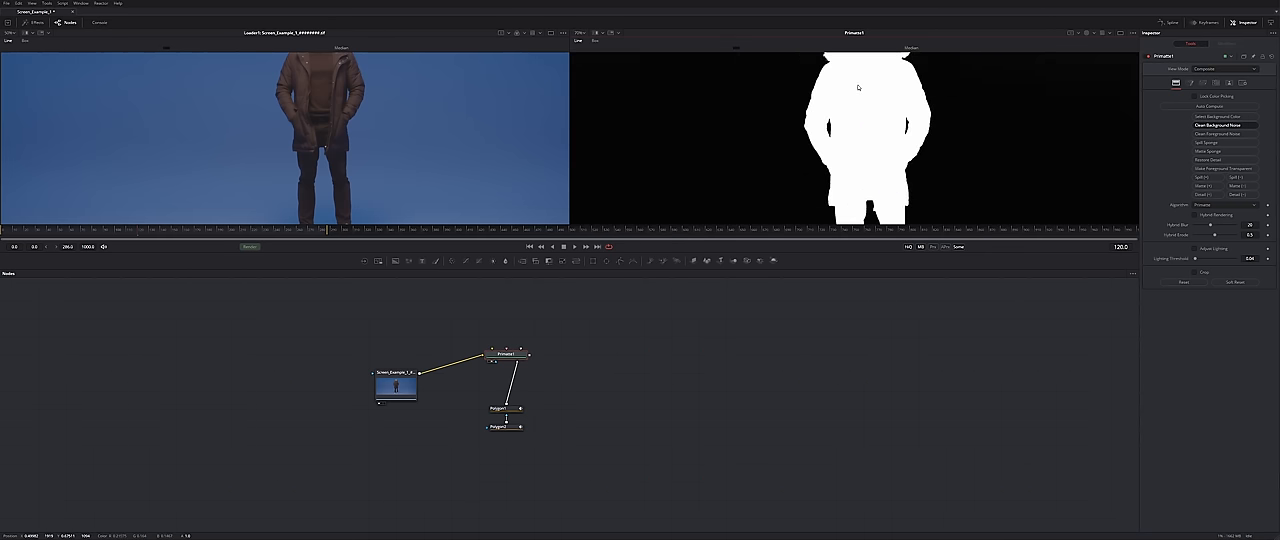
scroll(858, 88, "up", 2)
scroll(840, 120, "up", 2)
scroll(820, 160, "up", 2)
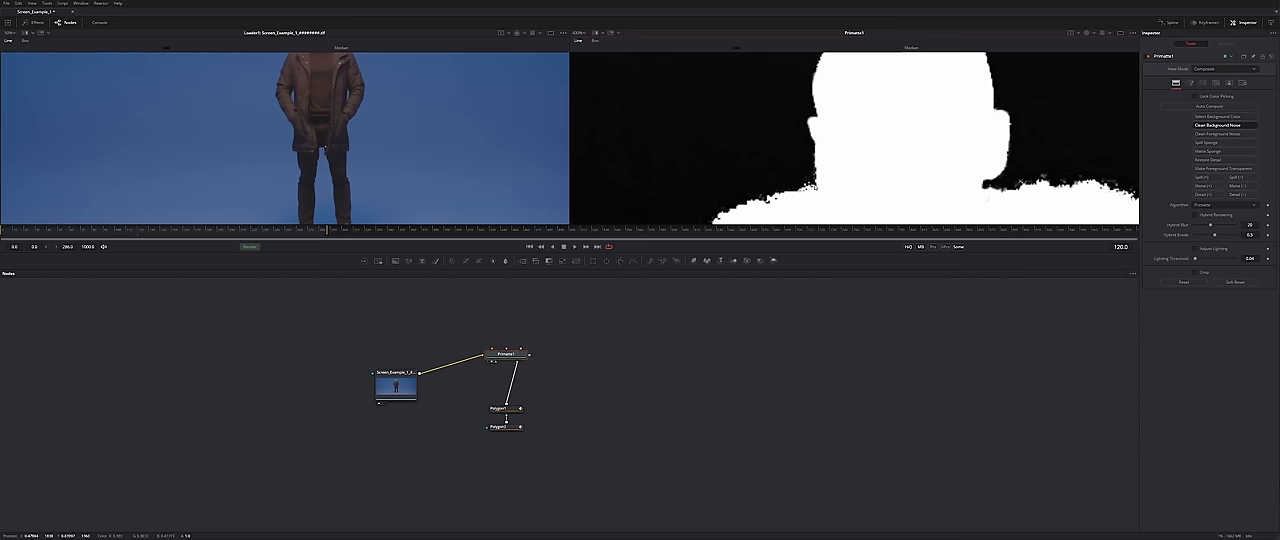
scroll(820, 160, "up", 3)
scroll(840, 130, "up", 3)
Scrub remaining background noise across the matte until the backdrop is solid black.
left_click_drag(668, 134, 775, 118)
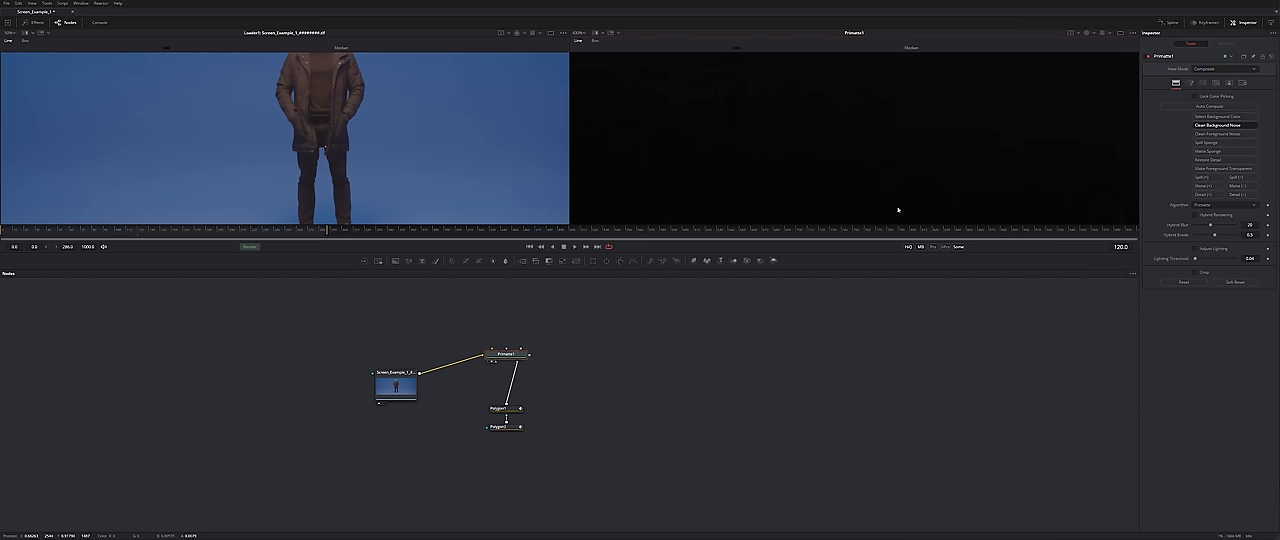
left_click_drag(820, 110, 1040, 105)
left_click_drag(867, 136, 738, 178)
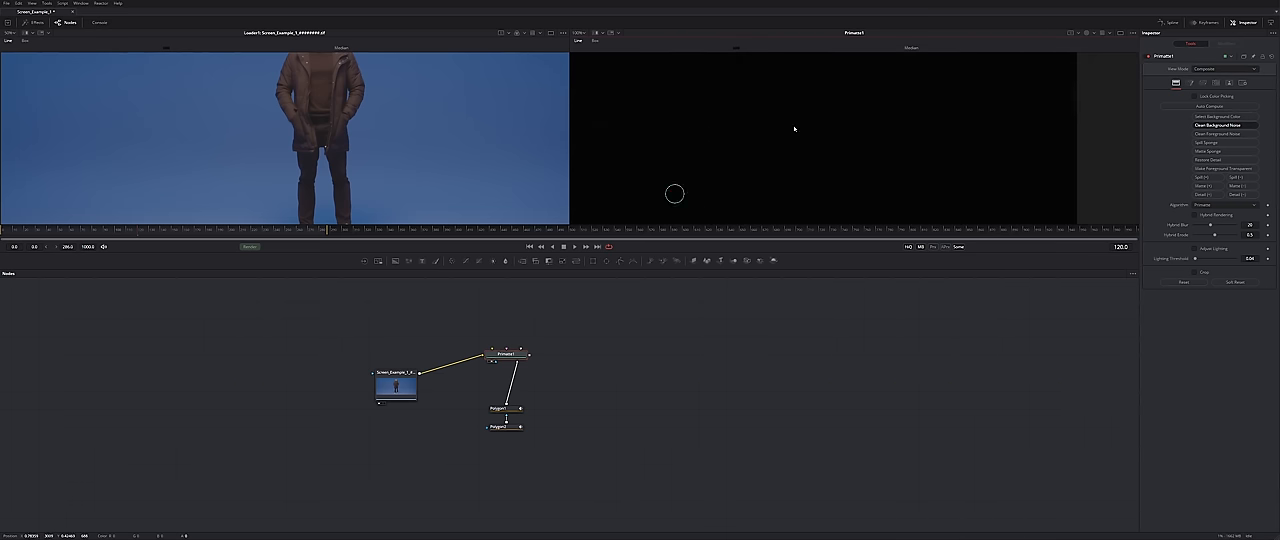
mouse_move(672, 196)
left_mouse_down()
mouse_move(717, 142)
mouse_move(810, 110)
left_mouse_up()
left_click_drag(760, 140, 820, 160)
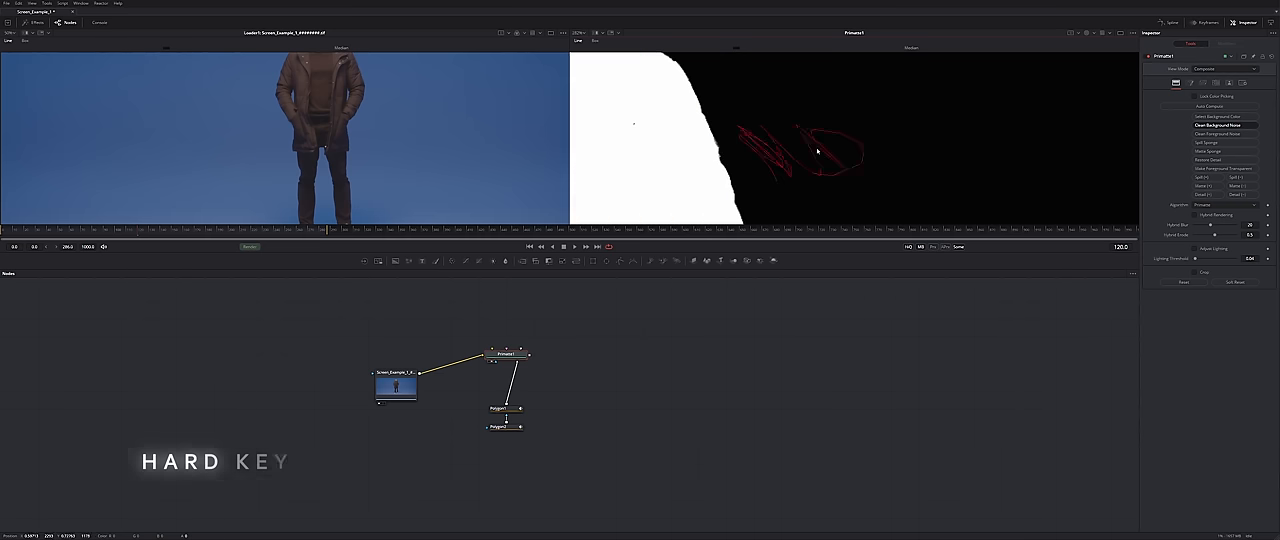
left_click_drag(700, 110, 900, 120)
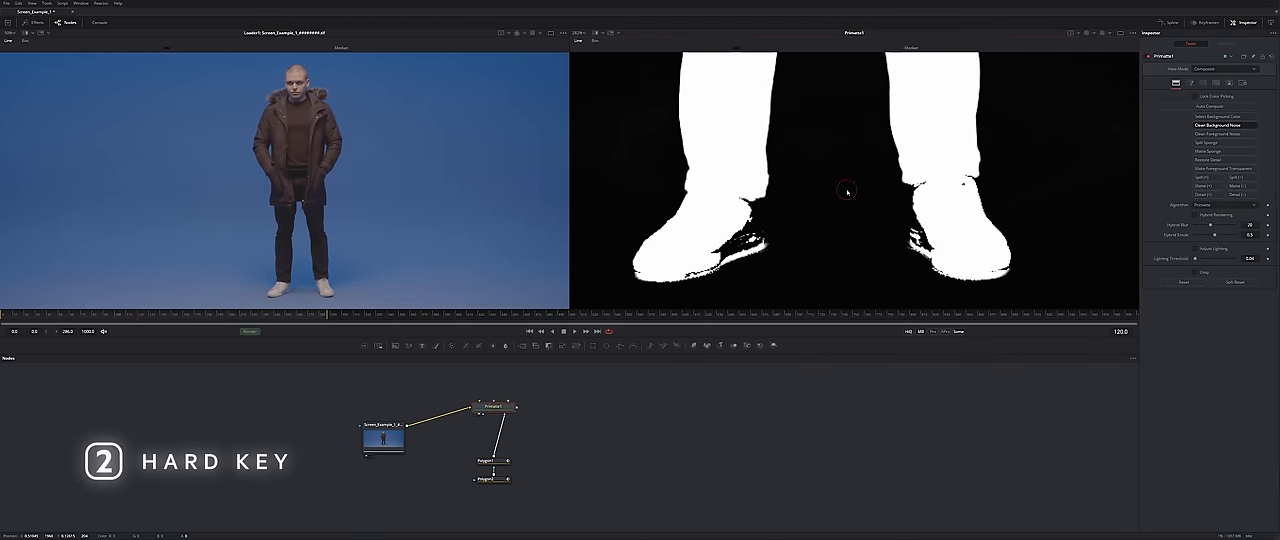
scroll(780, 200, "down", 3)
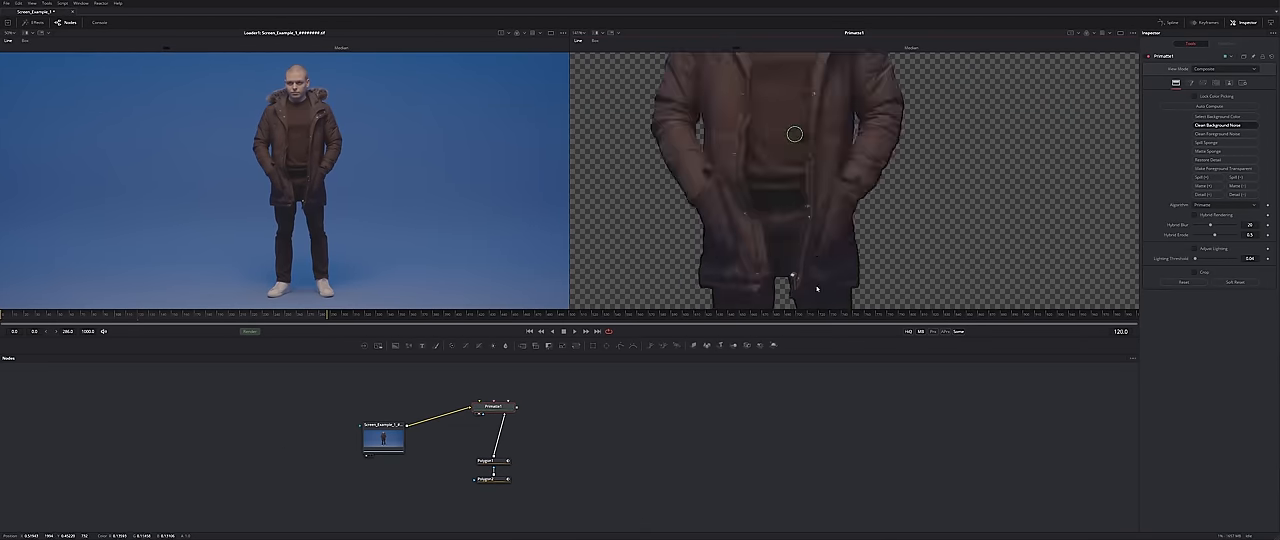
In the Matte tab try Contract/Expand, Gamma and Blur on the torso, then reset them to defaults.
left_click_drag(780, 120, 790, 250)
left_click(1180, 84)
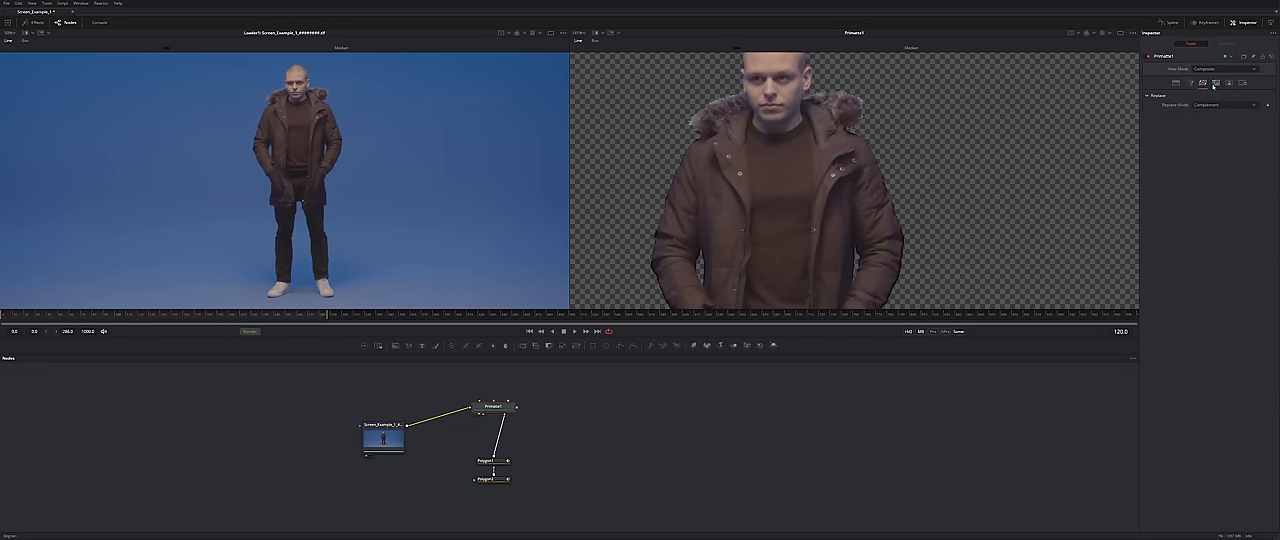
left_click(1229, 83)
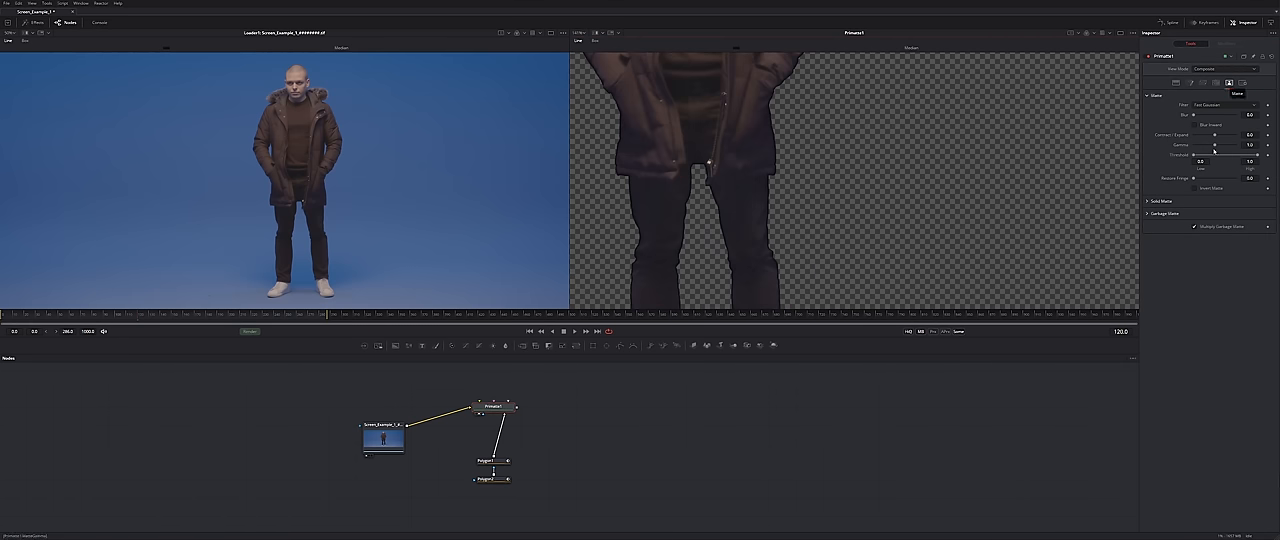
left_click_drag(1214, 135, 1238, 136)
left_click_drag(1214, 146, 1231, 146)
left_click_drag(1194, 116, 1214, 118)
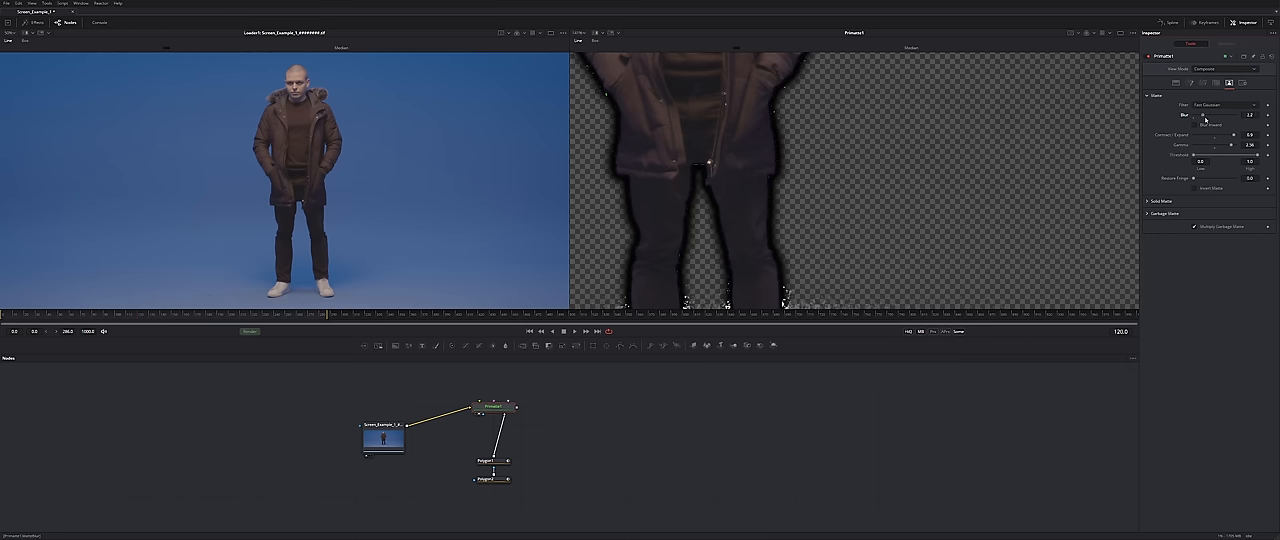
scroll(880, 180, "down", 5)
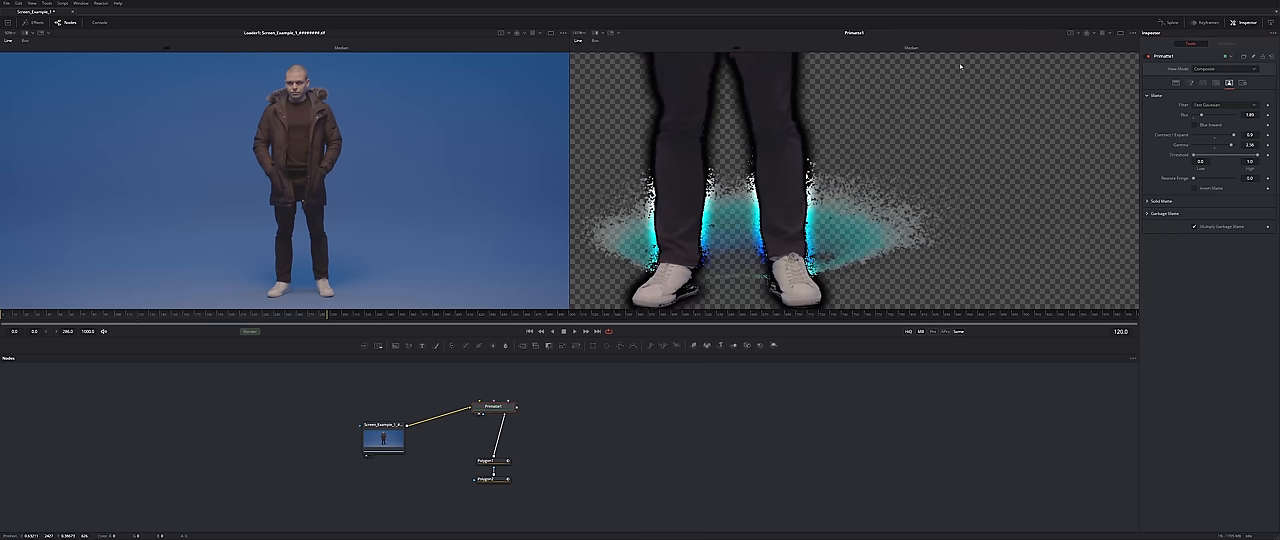
scroll(880, 180, "down", 5)
double_click(1194, 116)
double_click(1217, 140)
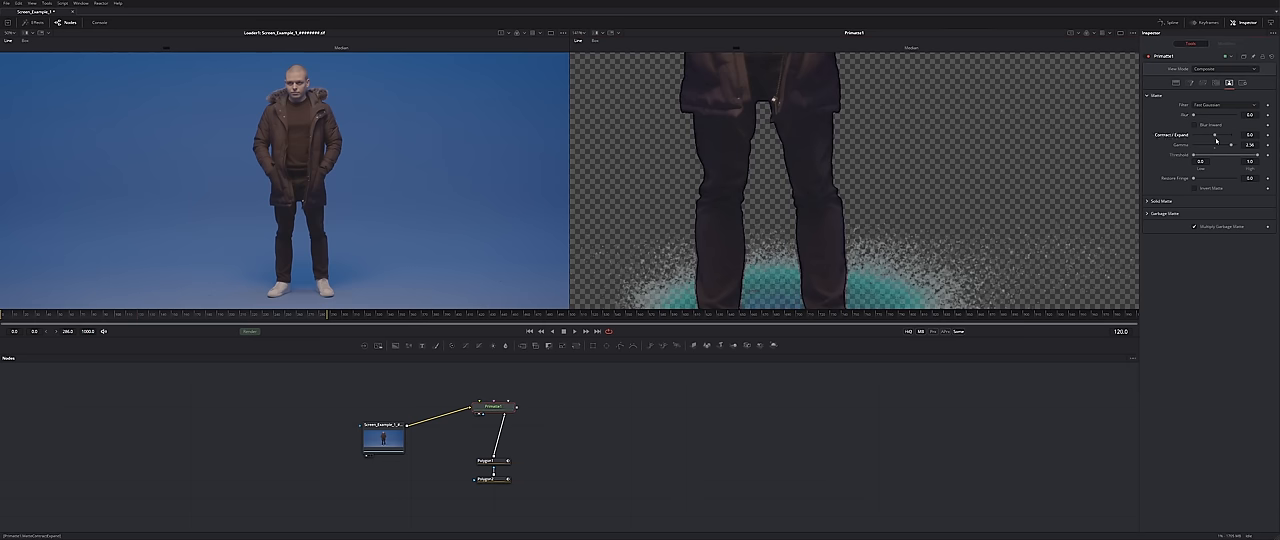
double_click(1217, 148)
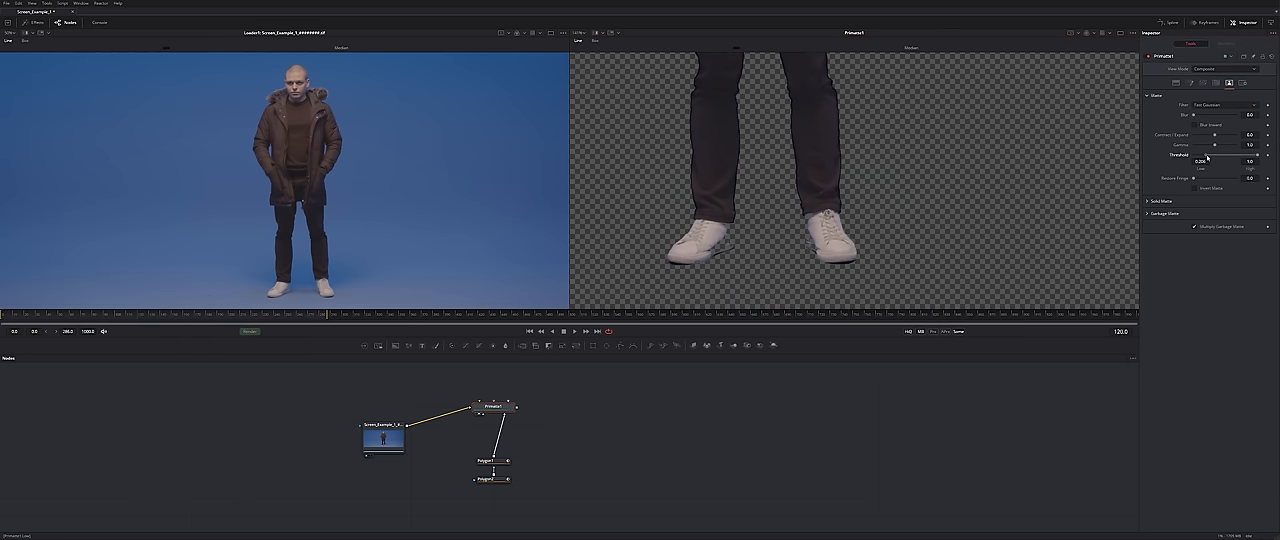
Lower Threshold High and toggle the alpha view to check the face and fur-collar edges.
left_click_drag(1256, 155, 1240, 157)
left_click_drag(860, 250, 855, 80)
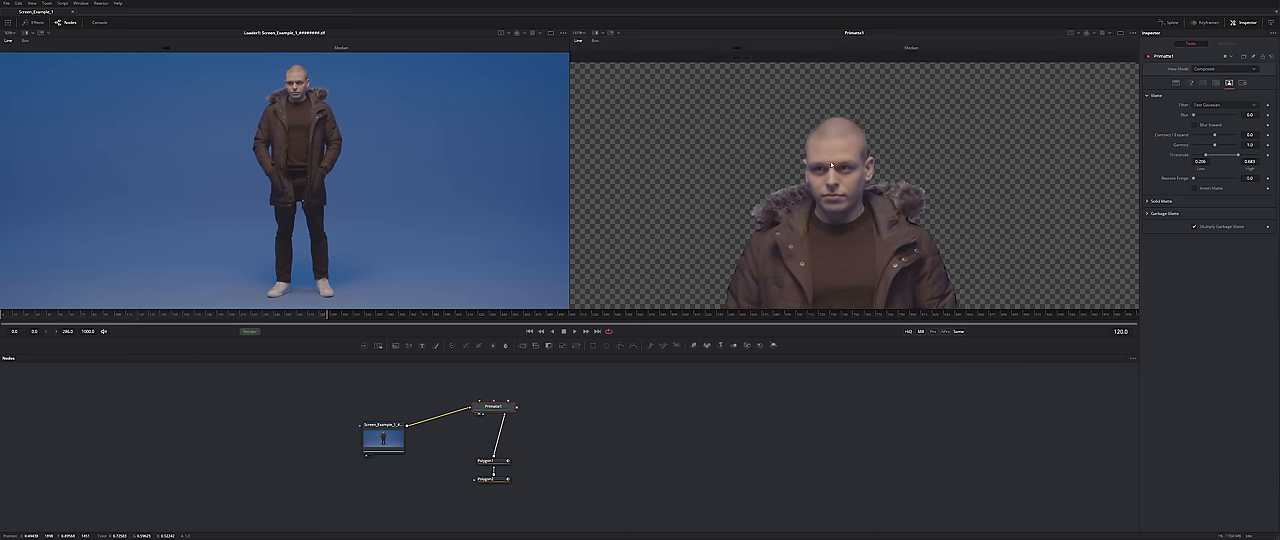
scroll(852, 130, "up", 3)
left_click_drag(987, 91, 859, 173)
key("a")
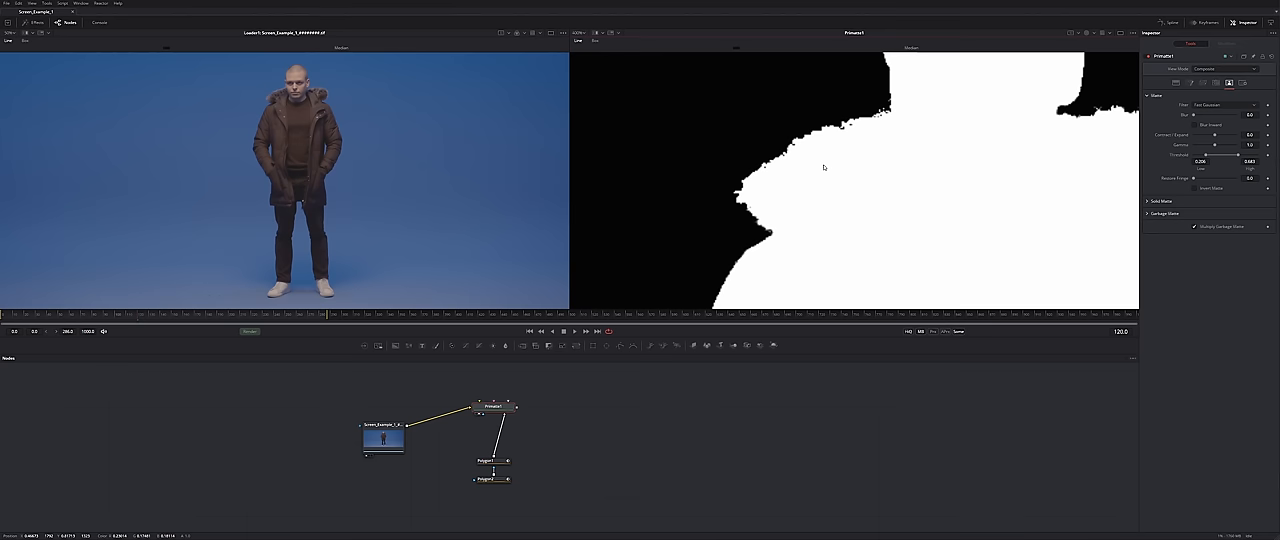
key("a")
key("a")
key("a")
key("a")
key("a")
key("a")
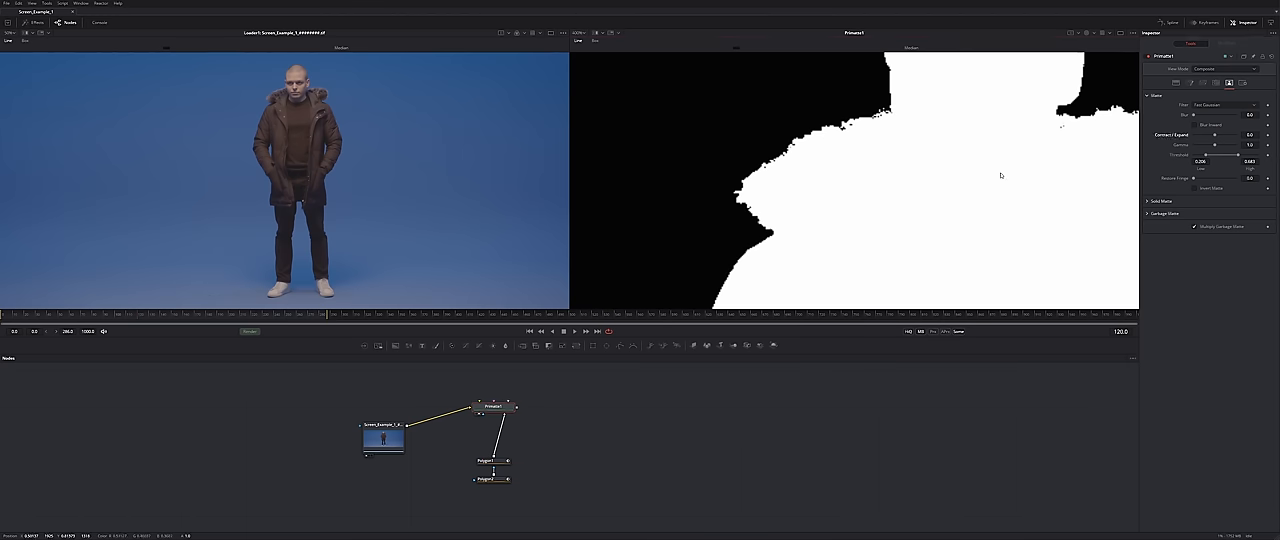
key("a")
scroll(887, 168, "down", 3)
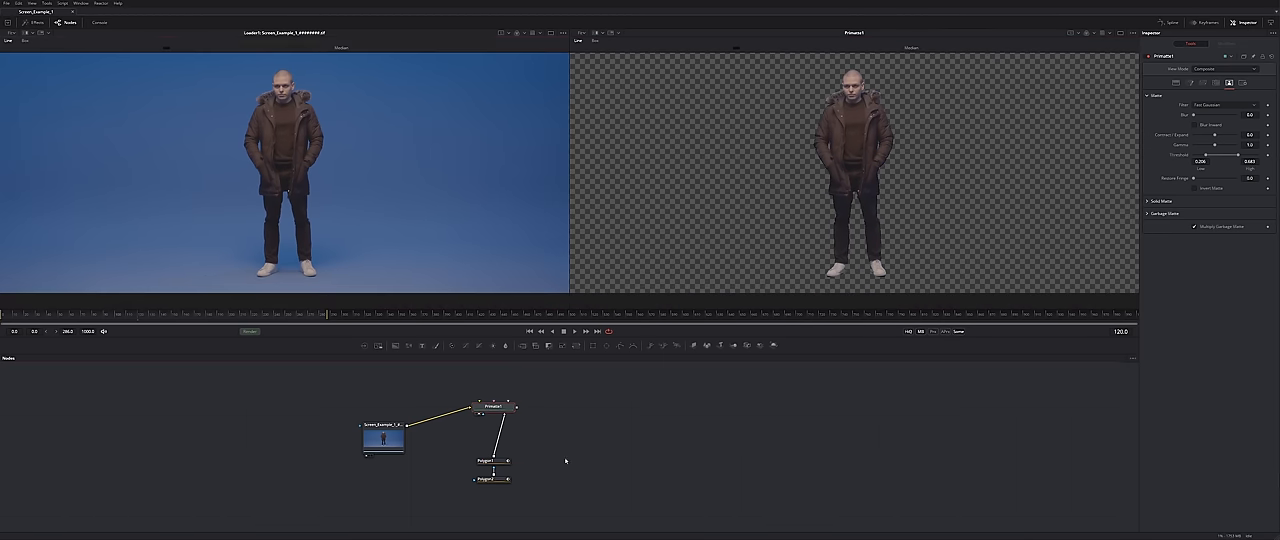
Add an Ultra Keyer on the source footage, sample the blue screen and view its alpha matte.
left_click(490, 460)
scroll(586, 457, "up", 3)
key("shift+space")
type("ul")
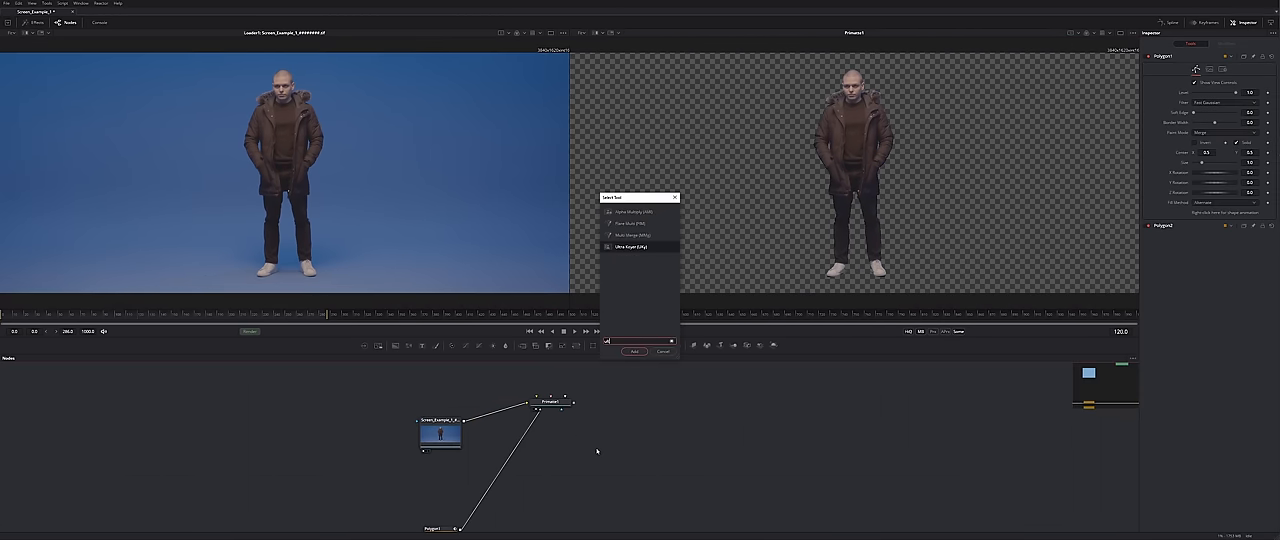
key("Return")
left_click_drag(460, 432, 535, 456)
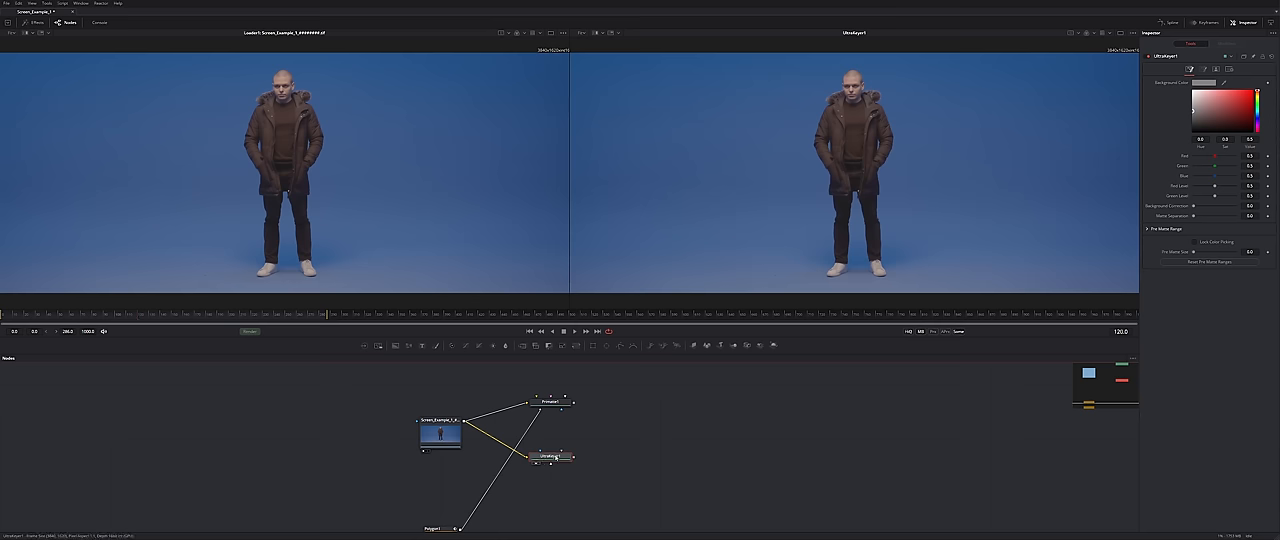
left_click_drag(1205, 82, 975, 152)
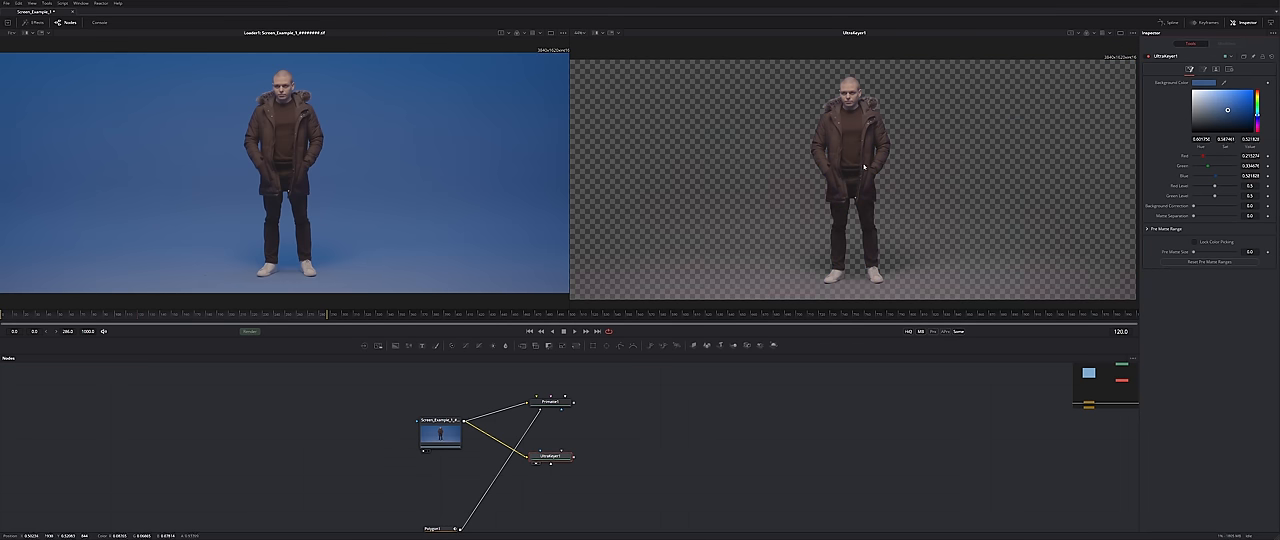
key("a")
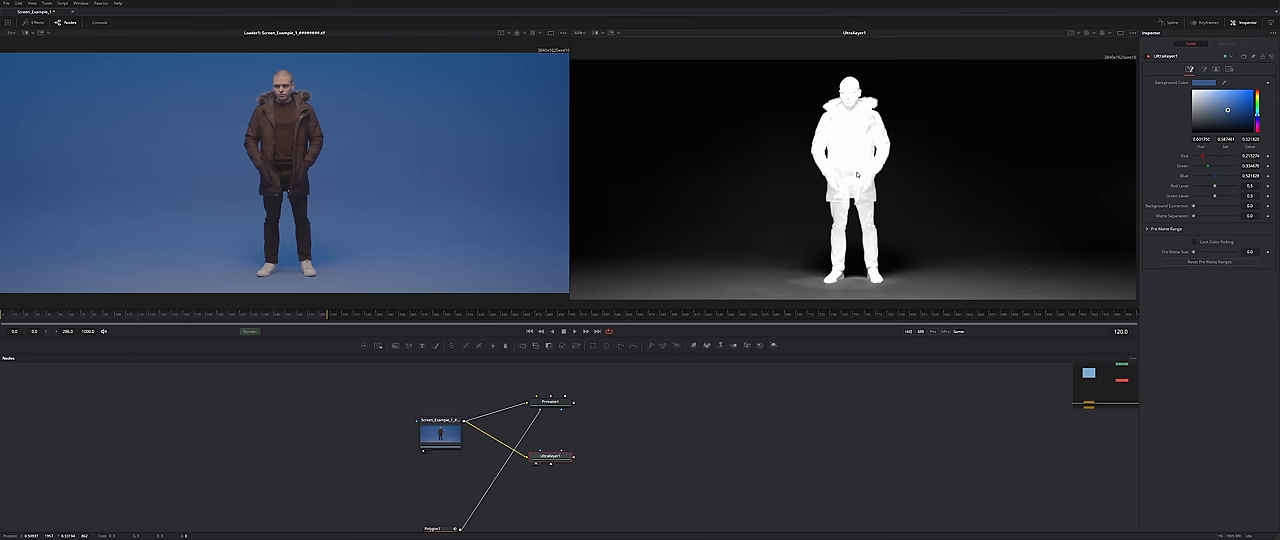
scroll(860, 180, "up", 3)
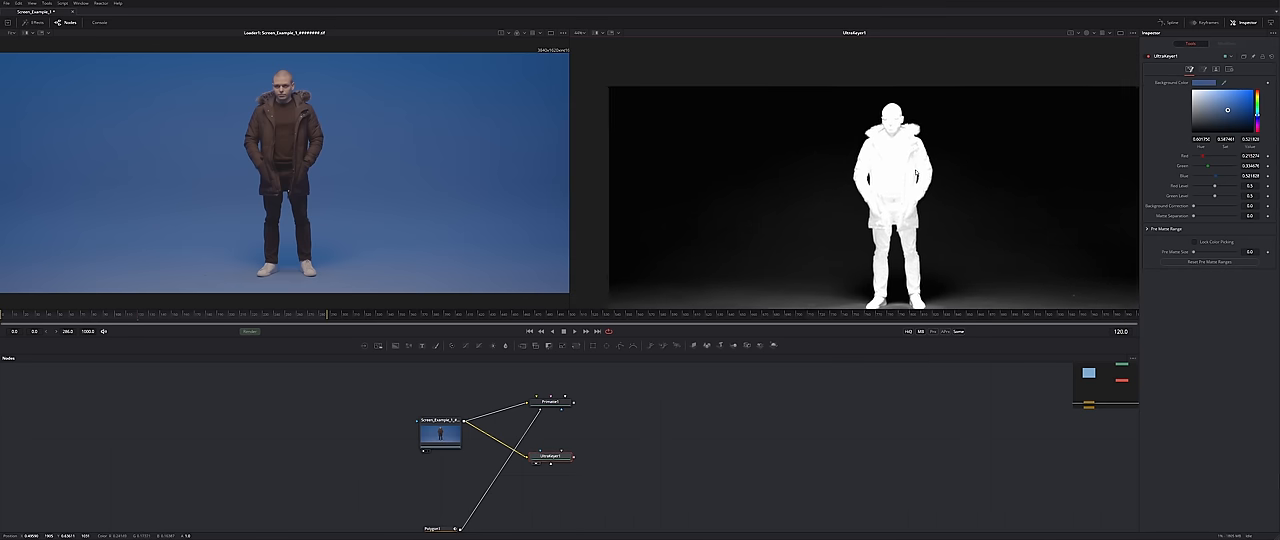
scroll(852, 136, "up", 1)
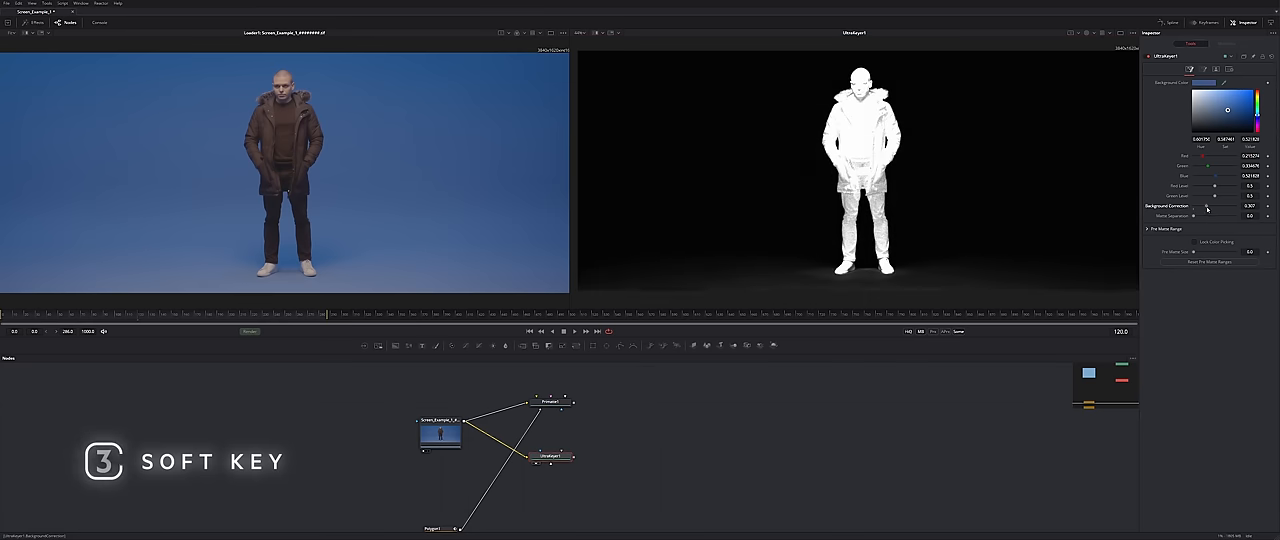
Lower Background Correction to about 0.03 and inspect the matte edges.
left_click_drag(1193, 210, 1196, 210)
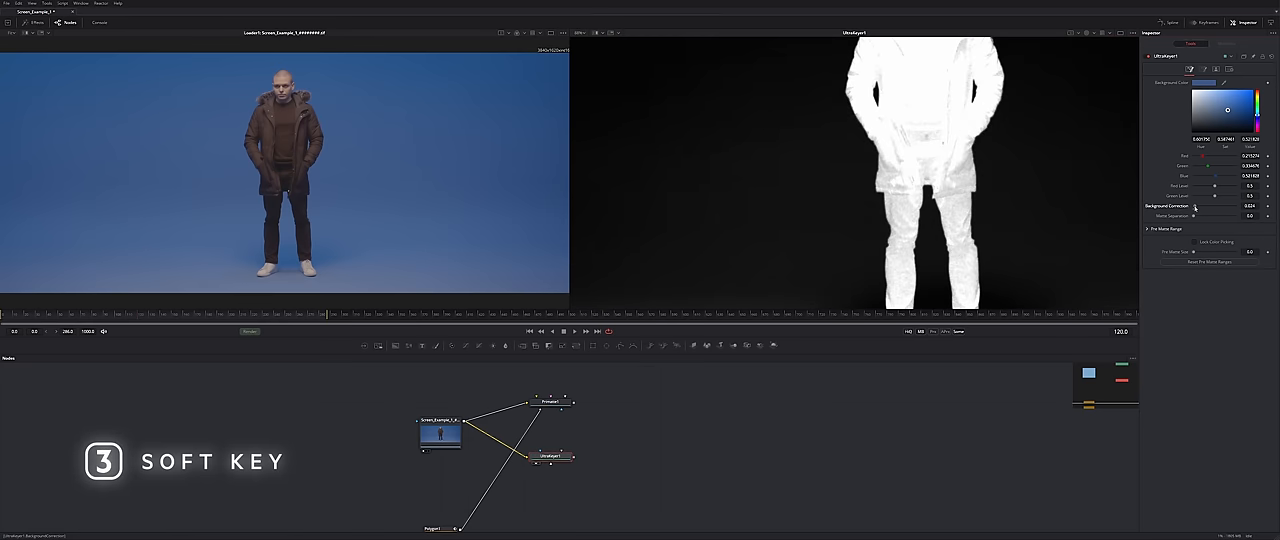
scroll(905, 180, "up", 2)
scroll(905, 169, "up", 2)
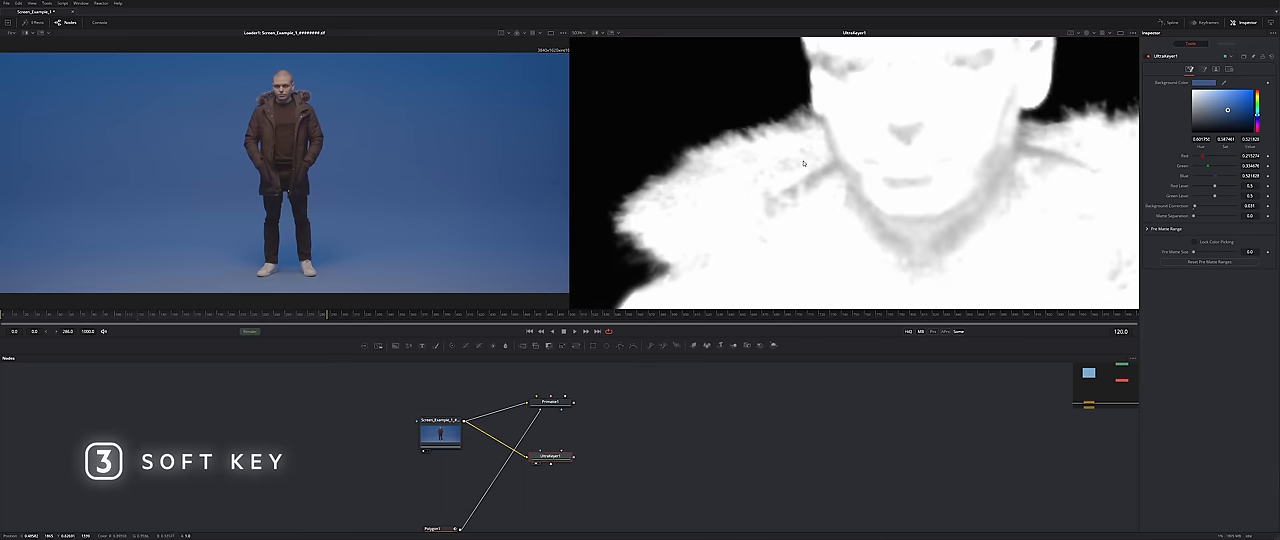
left_click_drag(997, 136, 820, 150)
left_click_drag(900, 160, 976, 180)
key("ctrl+f")
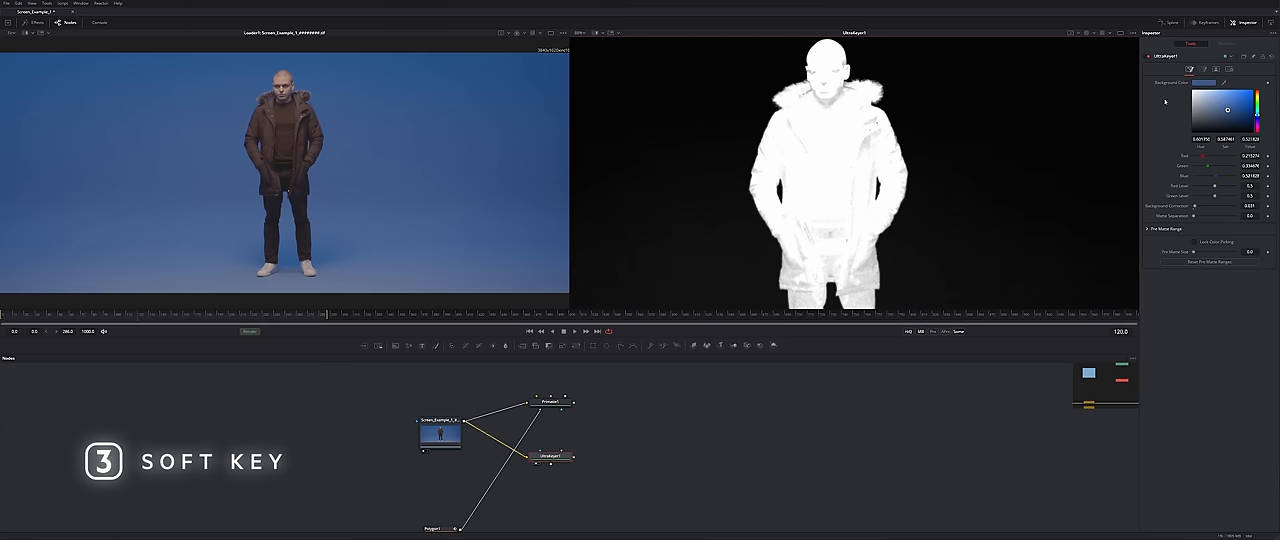
In the Ultra Keyer's Matte tab raise Threshold Low to about 0.3 to clean the floor shadow.
left_click(1203, 69)
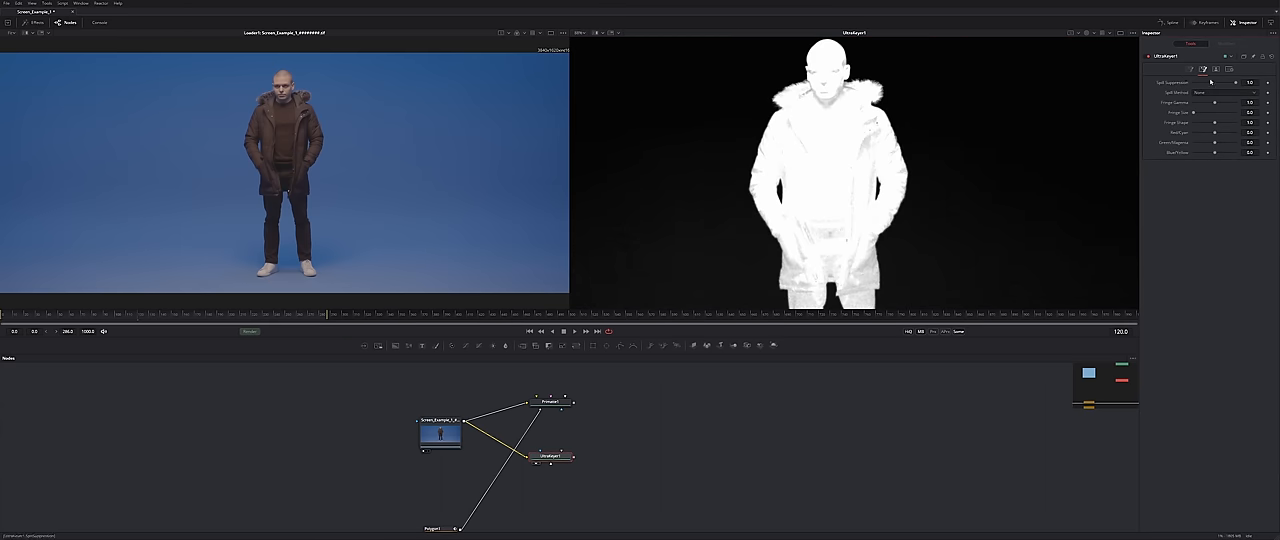
left_click(1216, 69)
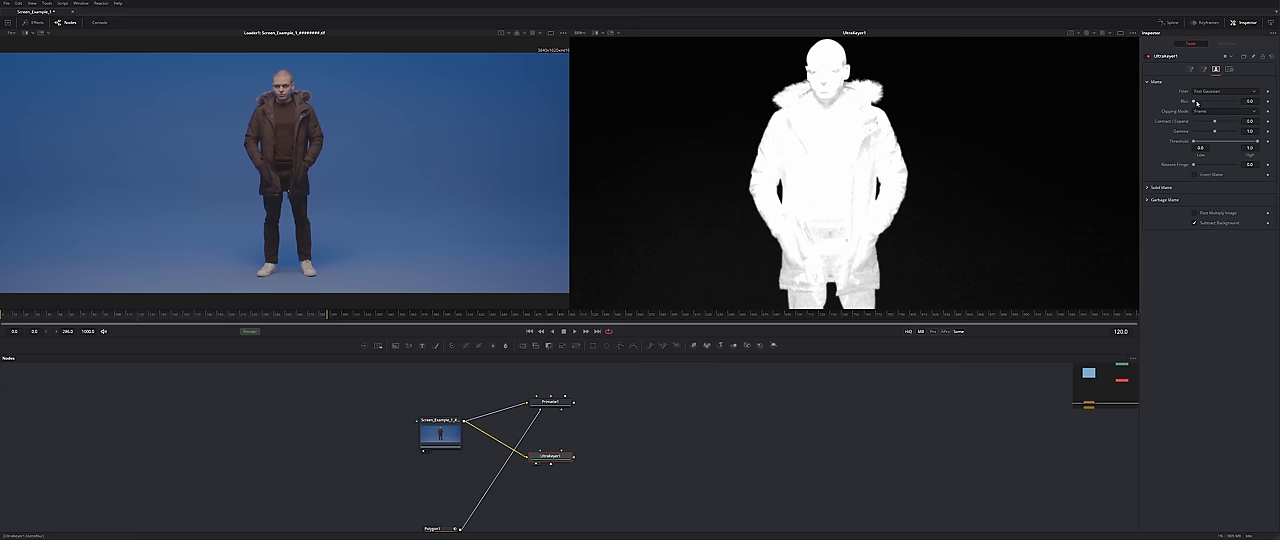
left_click_drag(1195, 143, 1200, 143)
scroll(980, 220, "up", 3)
left_click_drag(980, 220, 900, 150)
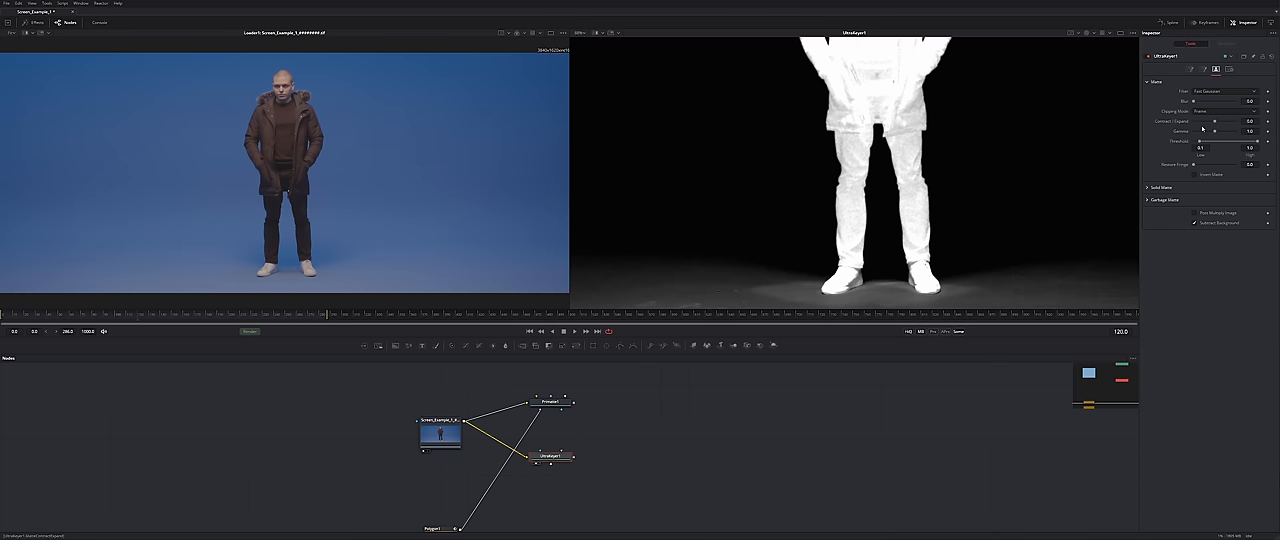
left_click_drag(1200, 145, 1212, 143)
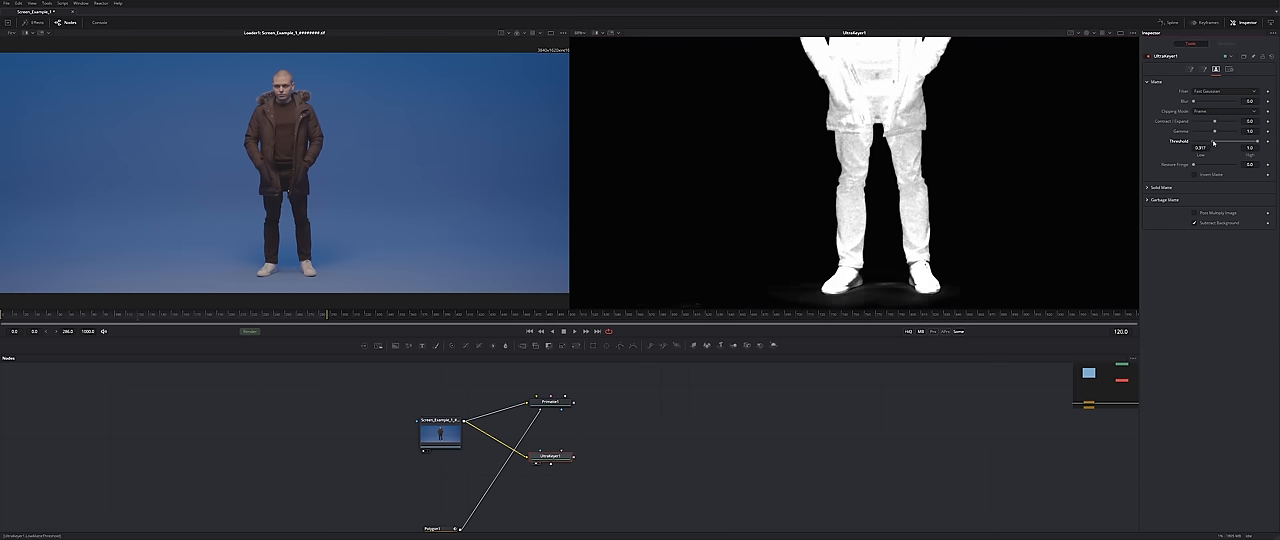
Tidy the node graph around the two keyer nodes and return to the Ultra Keyer's settings.
left_click_drag(900, 200, 920, 140)
left_click_drag(480, 450, 570, 430)
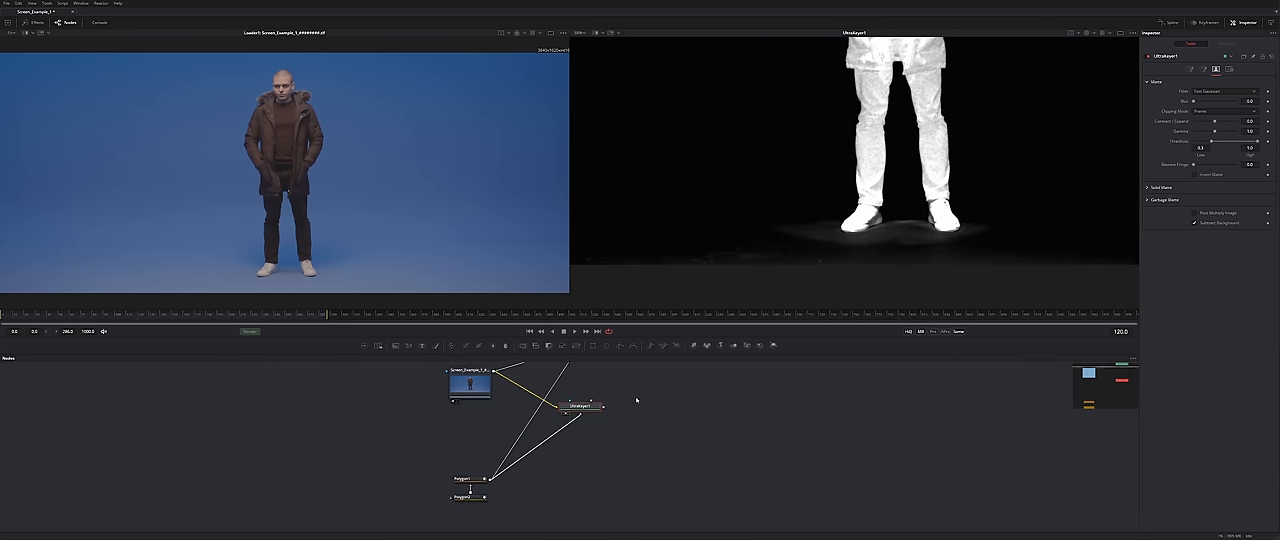
left_click(615, 460, "alt")
mouse_move(700, 370)
left_mouse_down()
mouse_move(640, 475)
mouse_move(590, 484)
left_mouse_up()
left_click(660, 460)
left_click(533, 450)
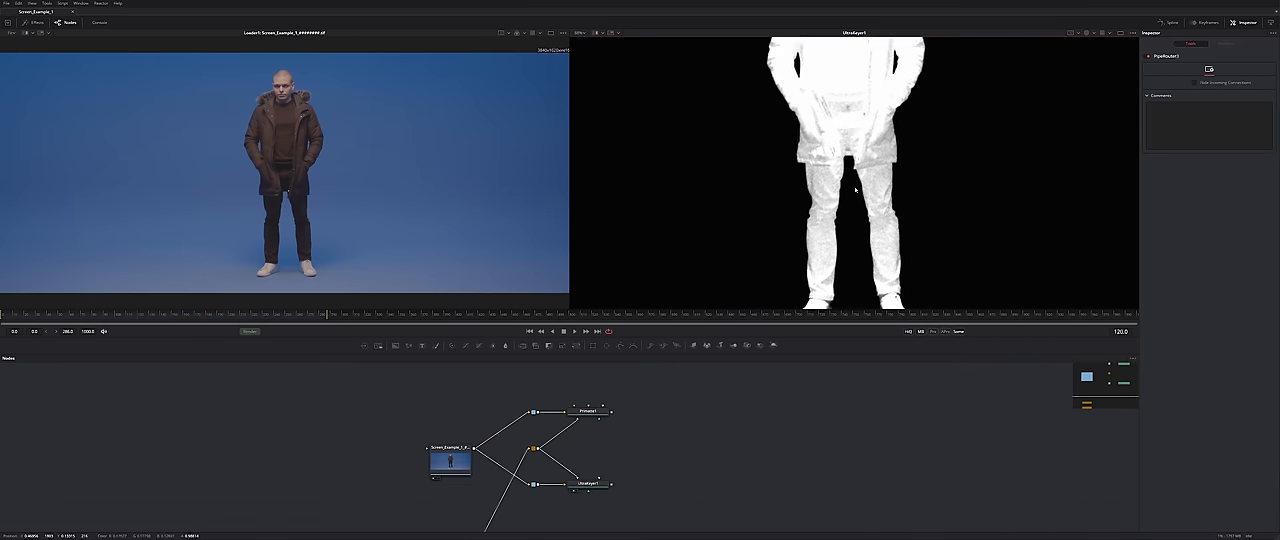
mouse_move(900, 100)
left_mouse_down()
mouse_move(893, 163)
mouse_move(930, 190)
left_mouse_up()
scroll(893, 163, "up", 5)
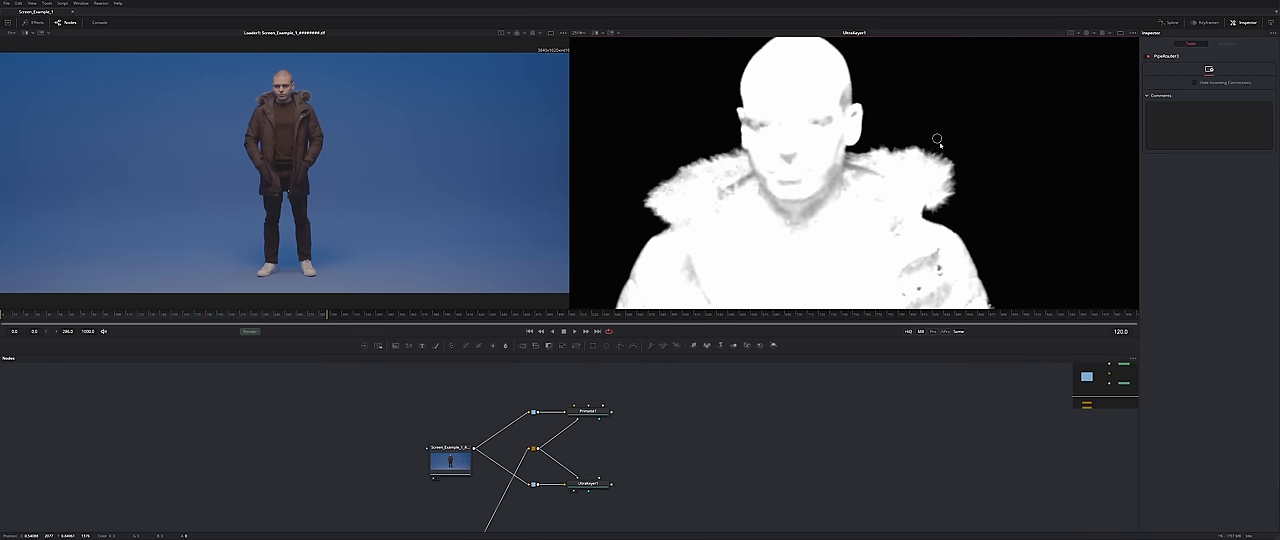
left_click(594, 486)
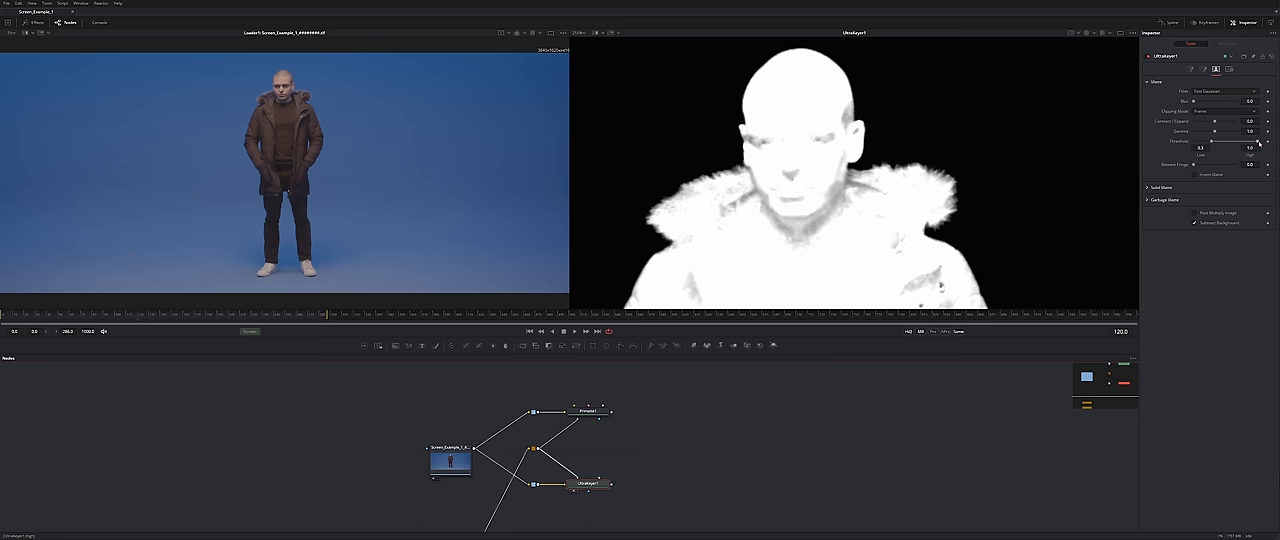
Lower Threshold High for a solid matte and fine-tune Threshold Low at the coat edge.
left_click_drag(1258, 143, 1199, 167)
scroll(907, 174, "up", 3)
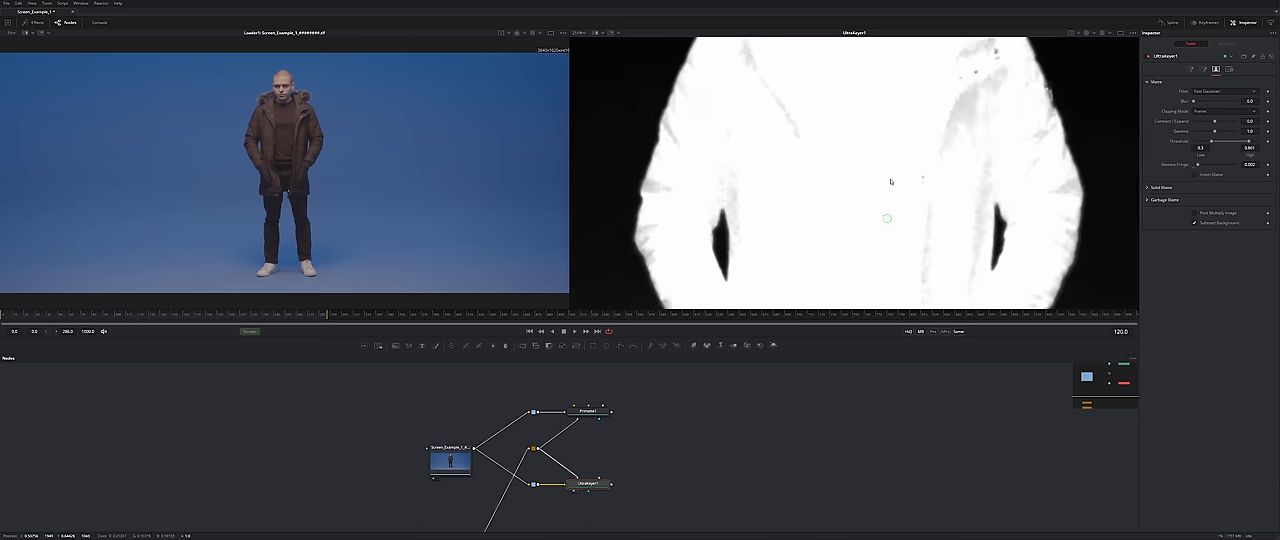
left_click_drag(800, 174, 907, 174)
scroll(907, 174, "up", 2)
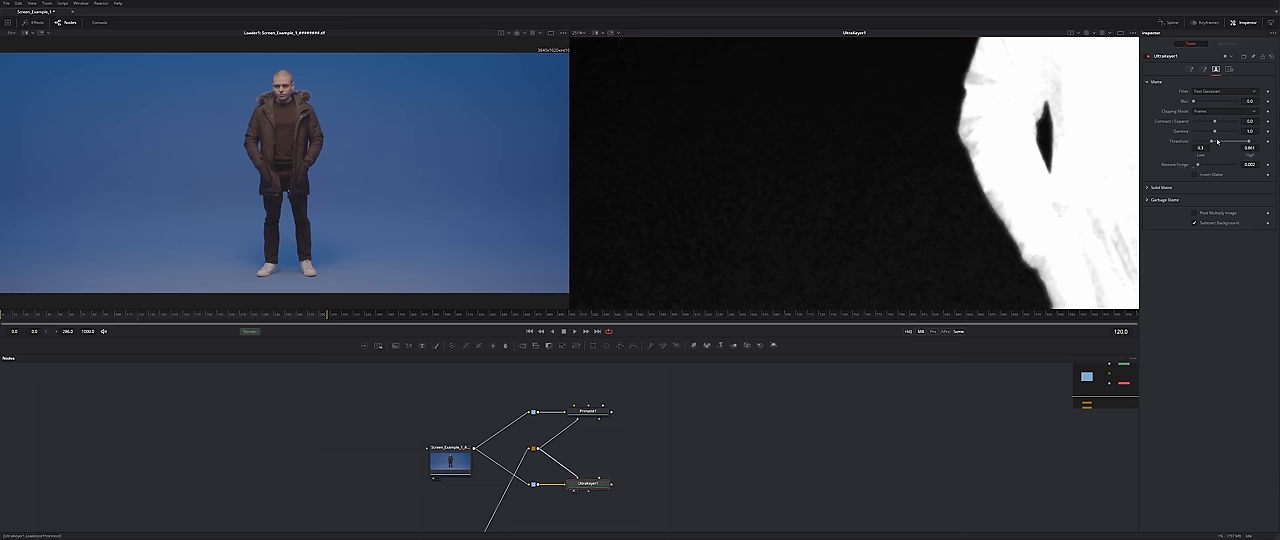
left_click_drag(1212, 143, 1190, 143)
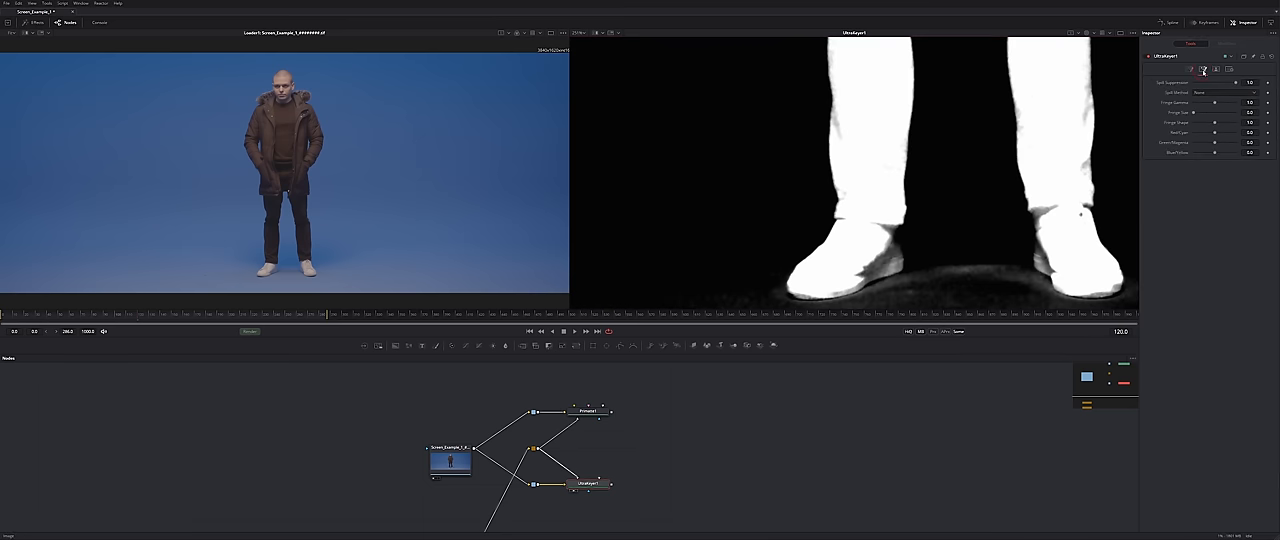
Choose a Spill Method, show the colour cutout and raise Fringe Gamma to about 1.28.
left_click(1206, 92)
left_click(1205, 108)
key("c")
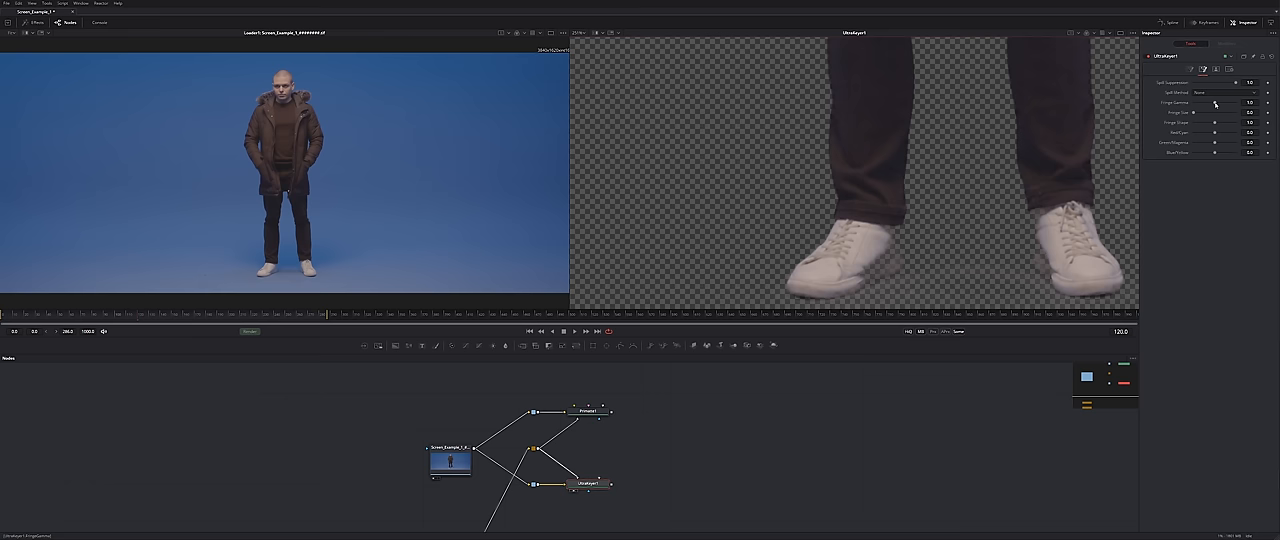
mouse_move(1215, 103)
left_mouse_down()
mouse_move(1200, 104)
mouse_move(1216, 103)
left_mouse_up()
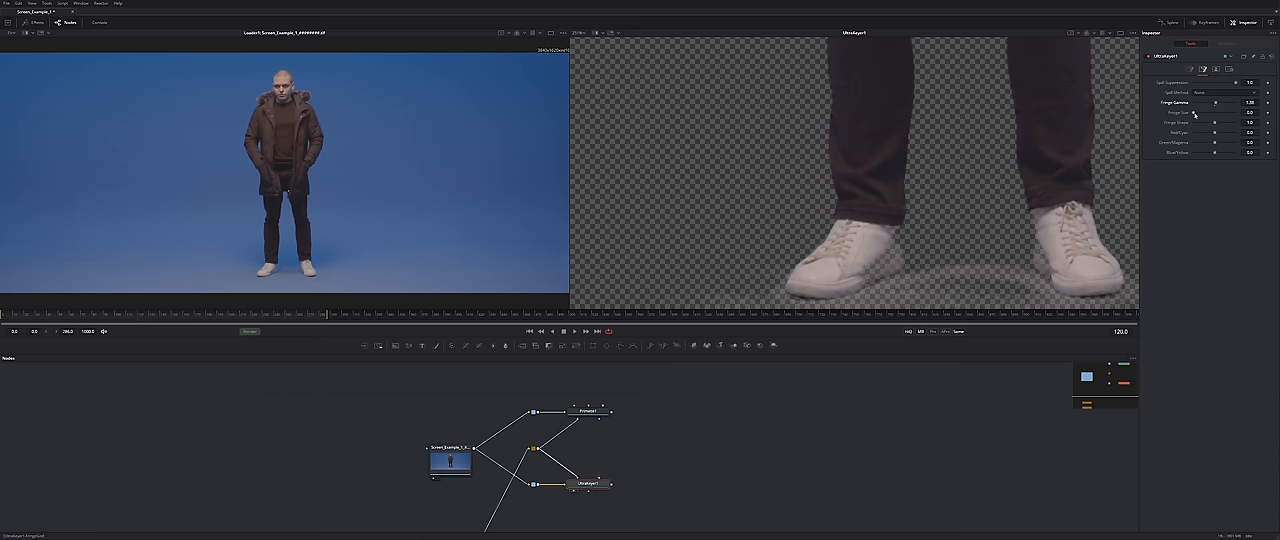
scroll(900, 170, "up", 2)
Select Primatte1, show its shoe cutout in the right viewer and enlarge the node graph.
left_click(590, 411)
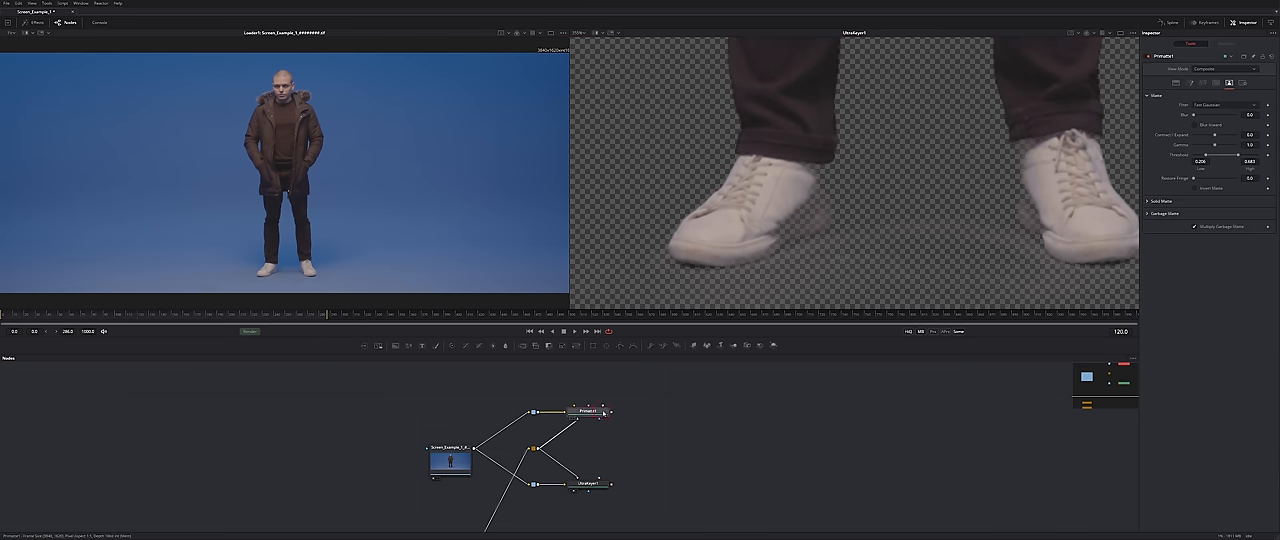
key("2")
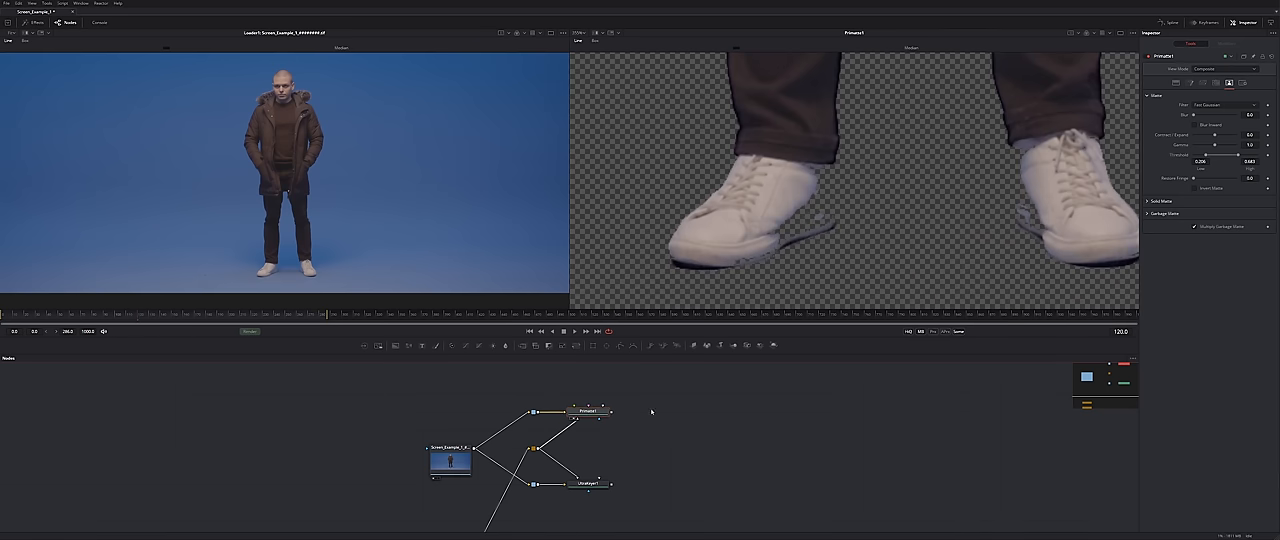
left_click_drag(656, 356, 660, 246)
Add a Matte Control node after Primatte1 and view its output, trying an edge blur.
right_click(667, 308)
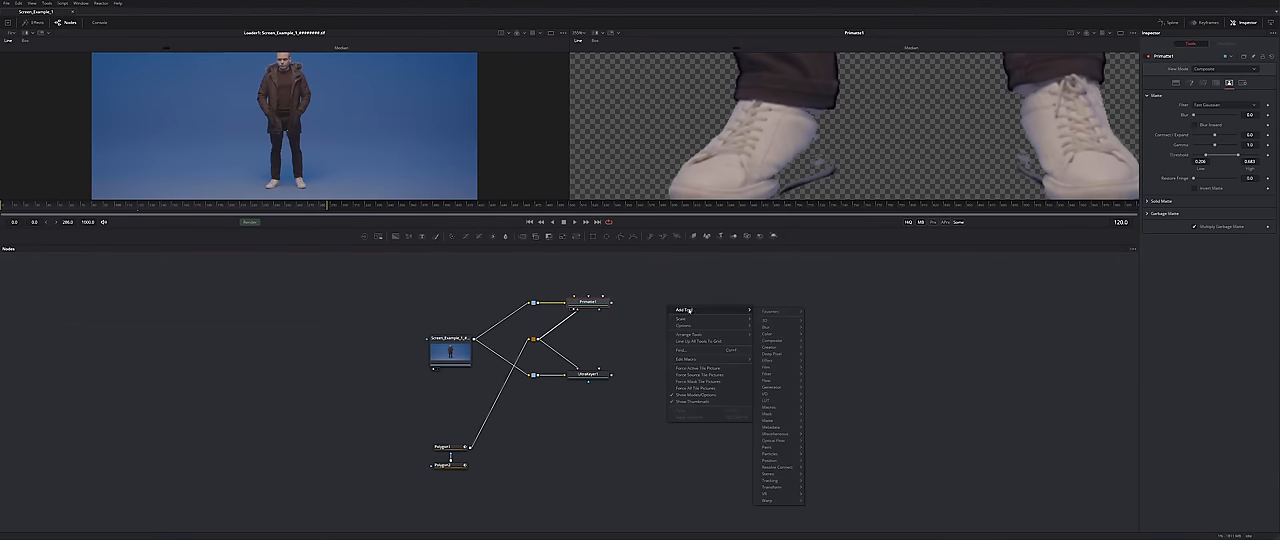
mouse_move(768, 420)
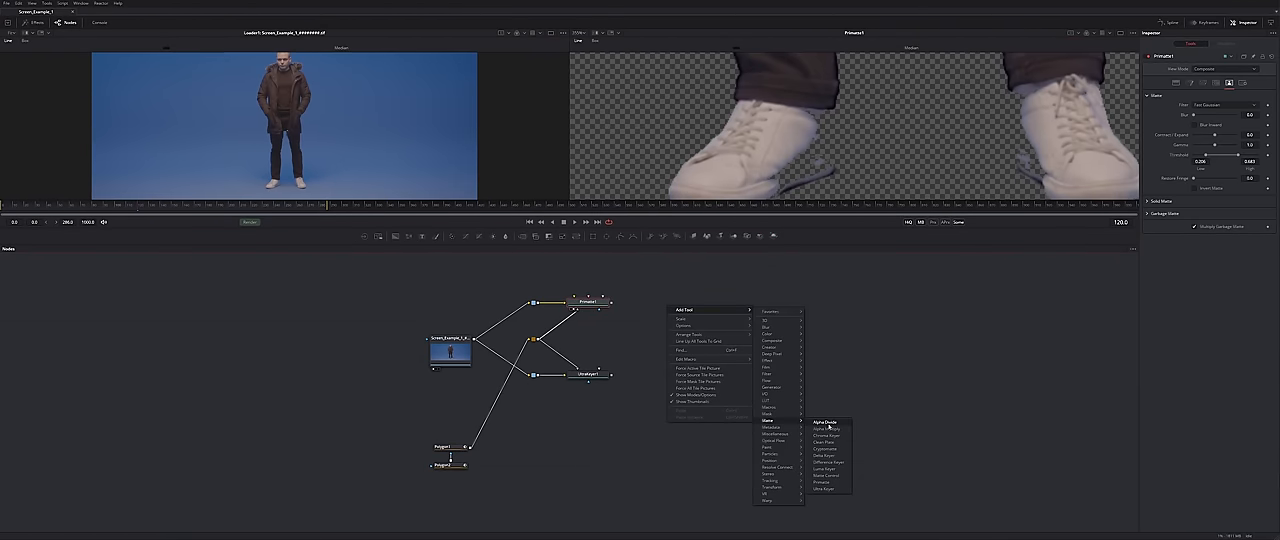
left_click(828, 468)
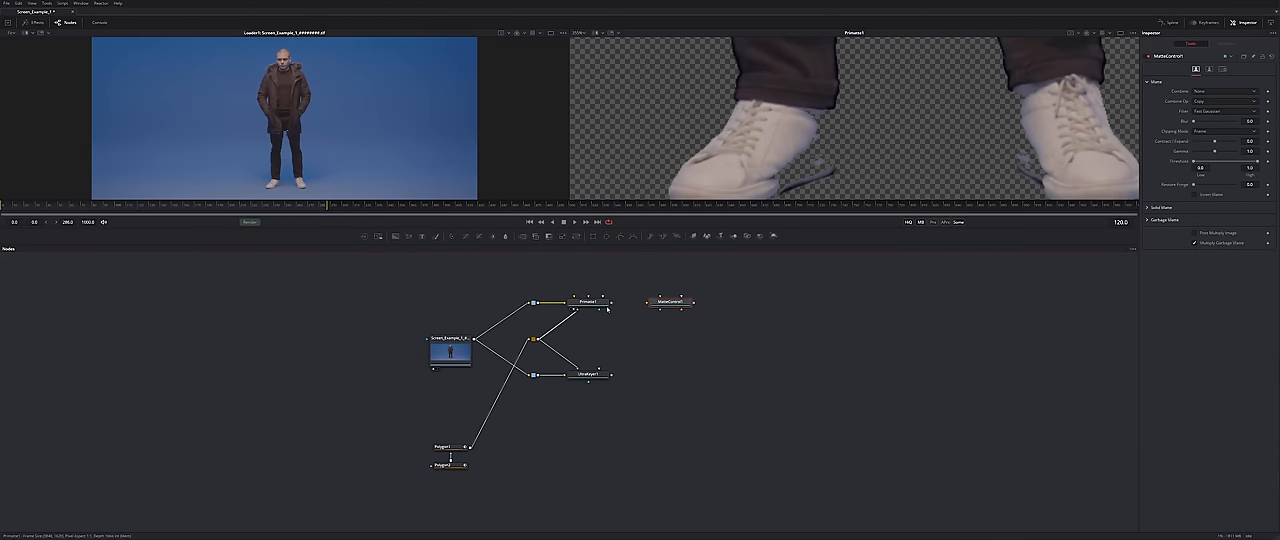
left_click_drag(831, 437, 692, 307)
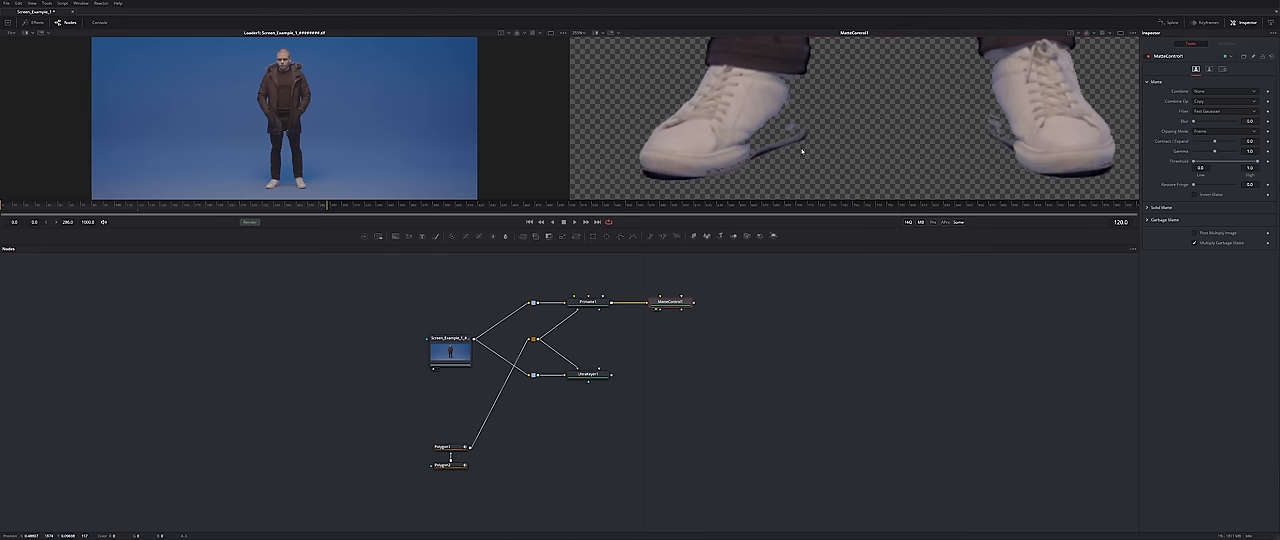
key("2")
left_click_drag(640, 210, 640, 298)
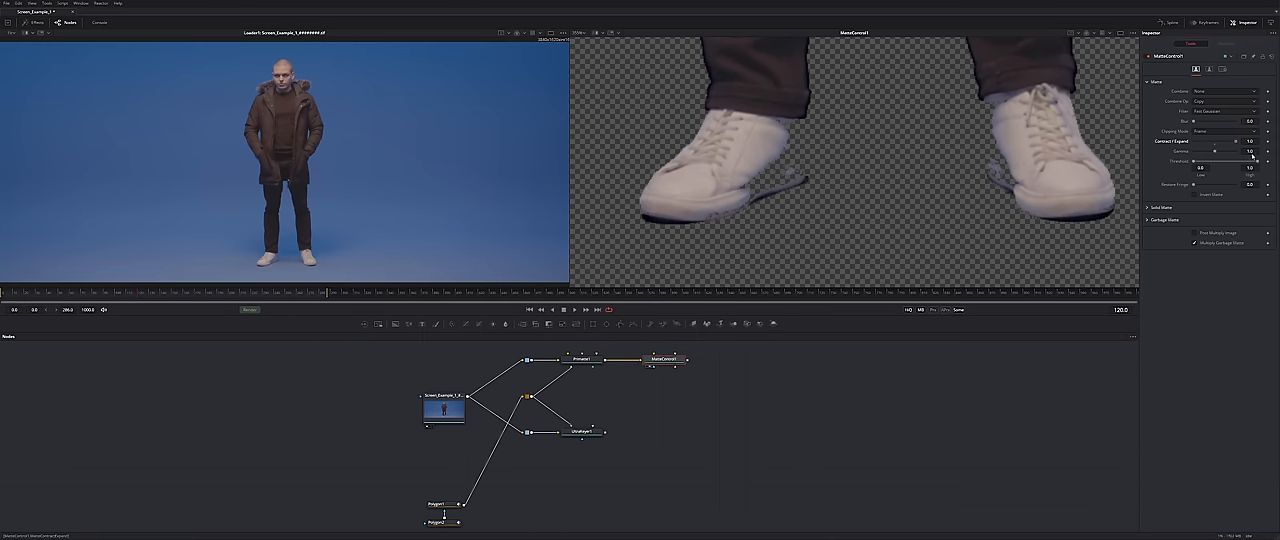
left_click(1211, 130)
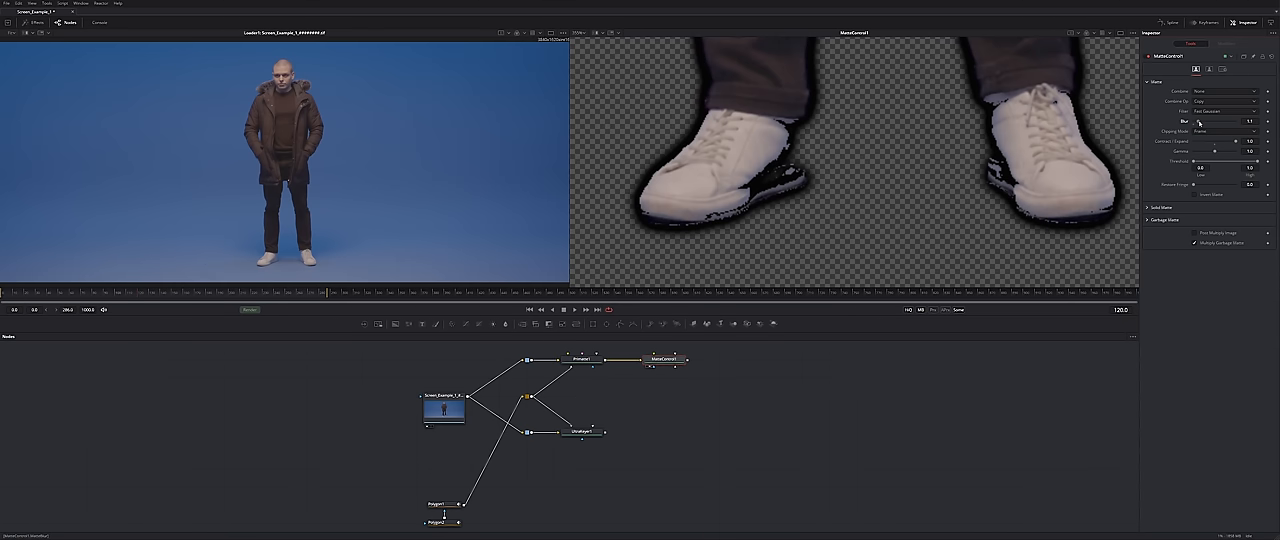
Set the Matte Control spill colour to Blue, method Medium and suppression to full 1.0.
left_click(1211, 72)
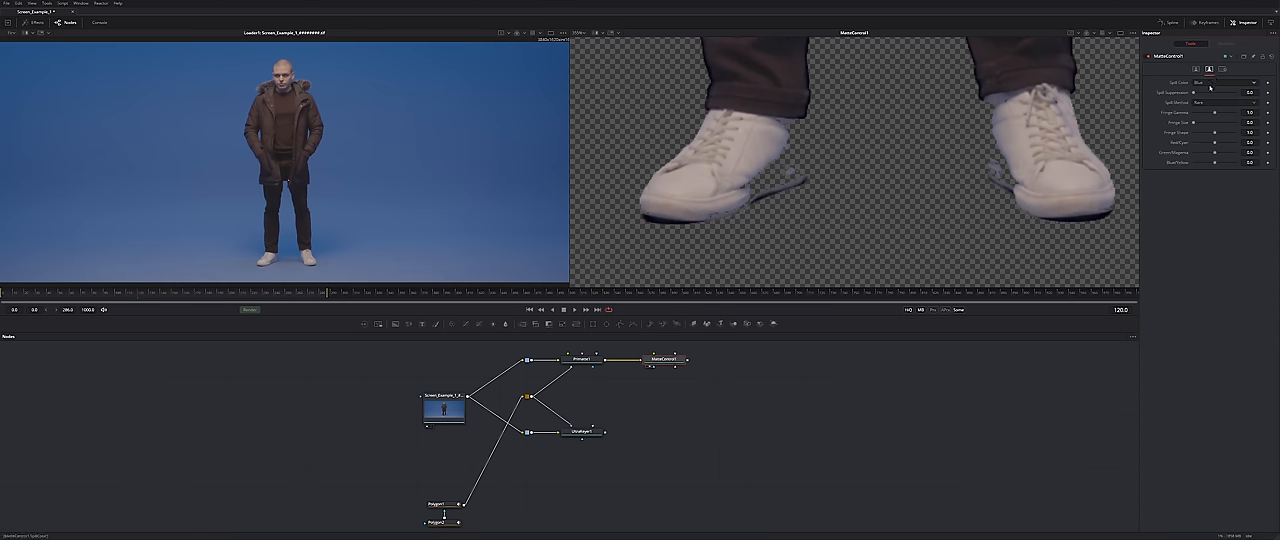
left_click(1208, 103)
left_click(1210, 112)
left_click_drag(1194, 92, 1234, 92)
scroll(855, 160, "up", 10)
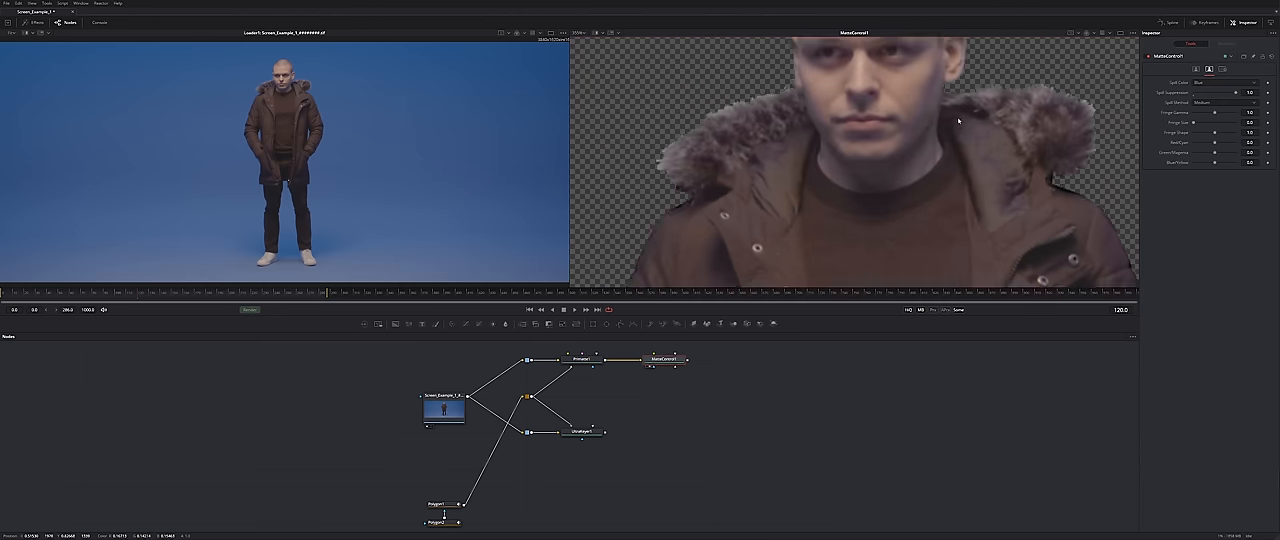
key("ctrl+z")
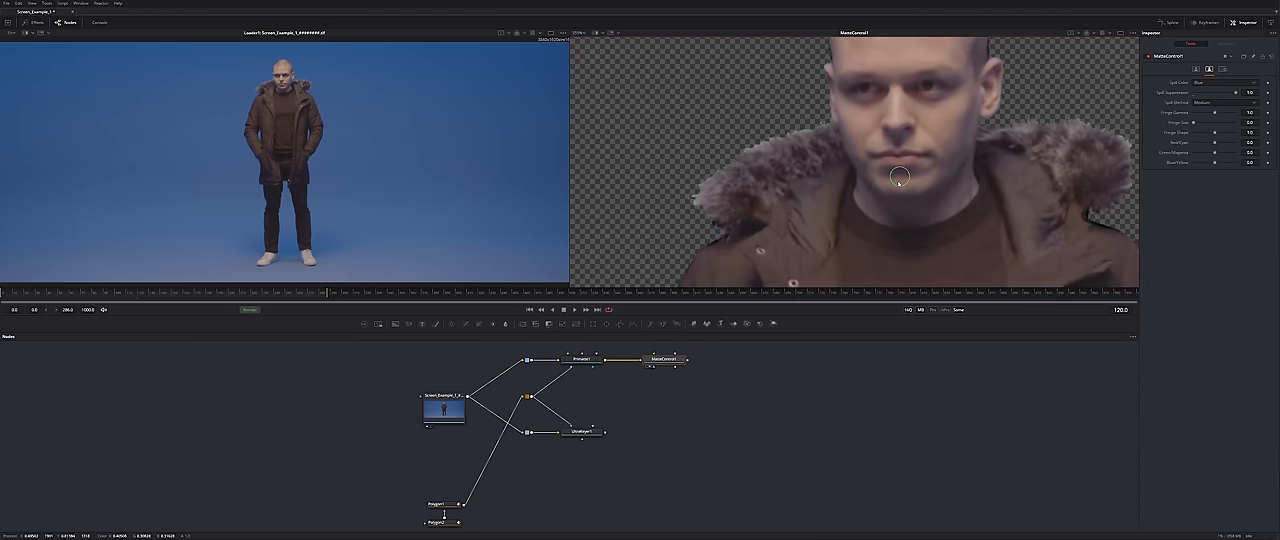
left_click_drag(855, 158, 825, 90)
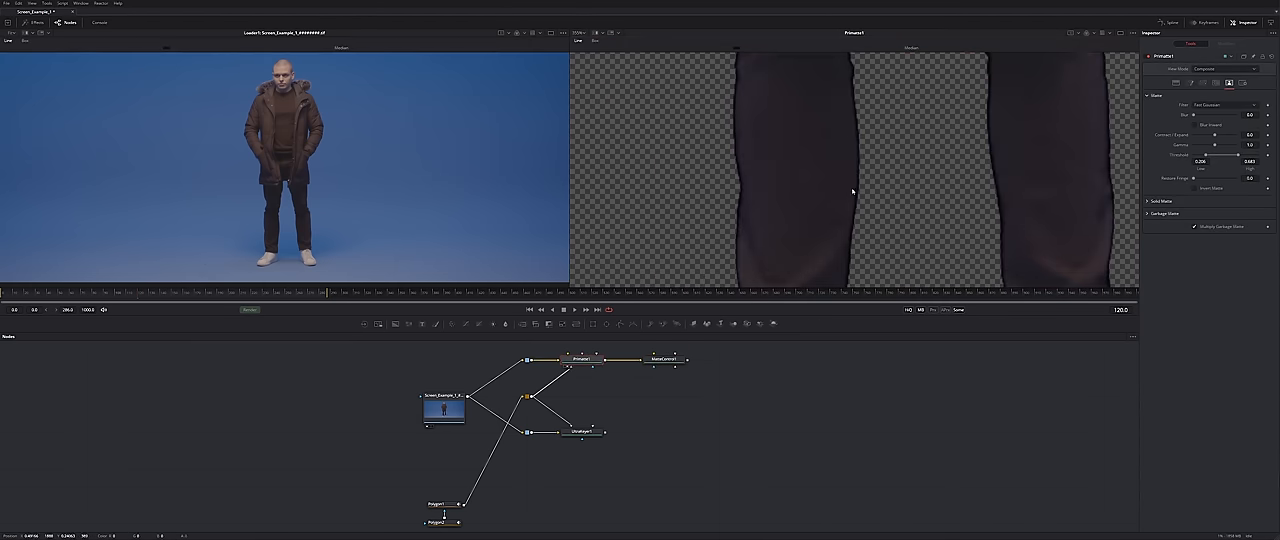
In Primatte, sample the area between the shoes with Clean Background Noise and Matte Sponge.
left_click(1176, 83)
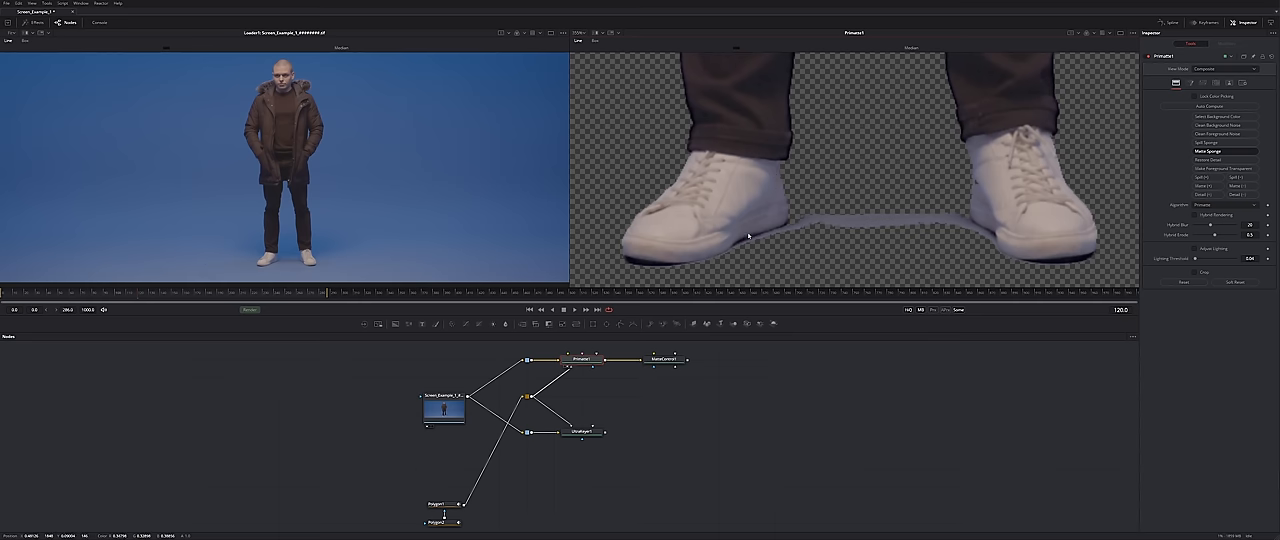
key("Up")
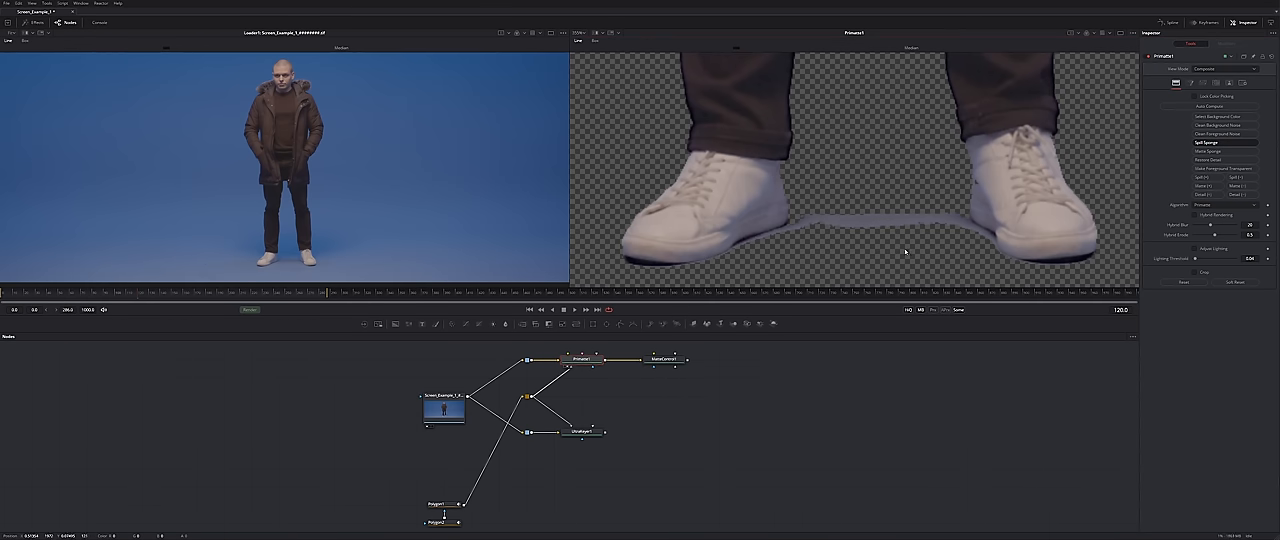
key("Up")
key("Up")
left_click(901, 232)
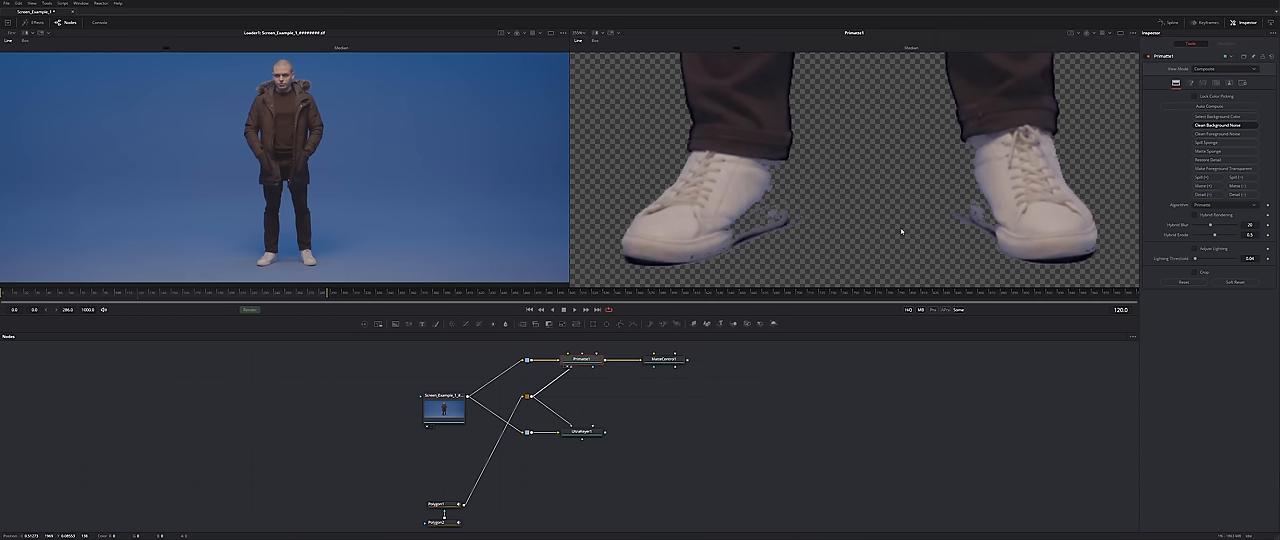
key("Down")
key("Down")
key("Down")
left_click_drag(770, 205, 779, 176)
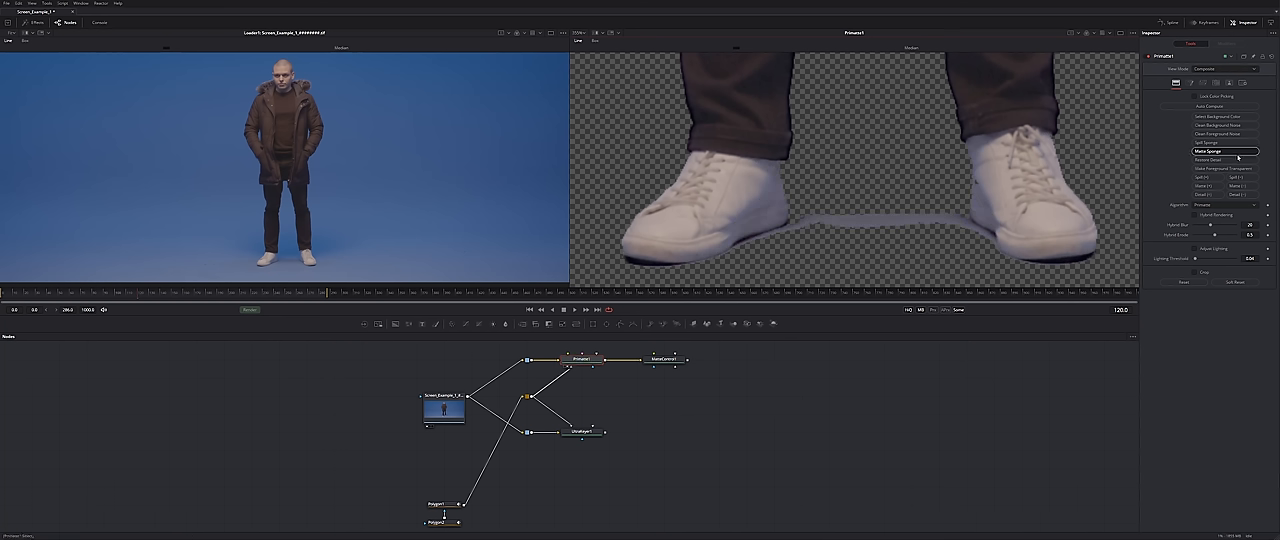
Subtract the shoe shadow band from the matte, then add back matte near the left shoe.
left_click(1240, 186)
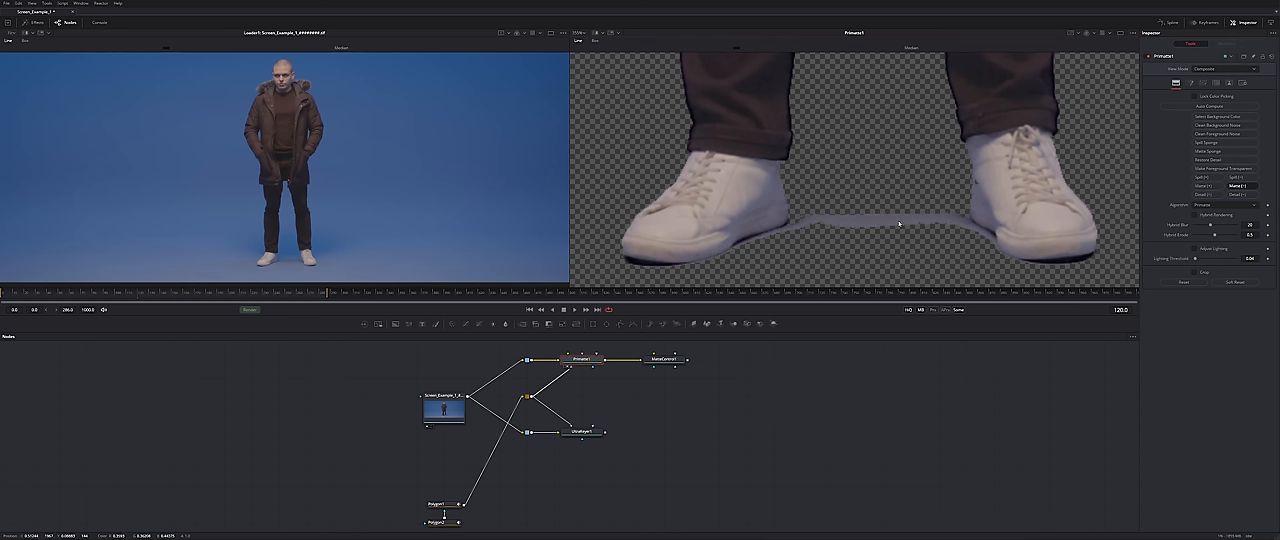
left_click_drag(820, 222, 915, 220)
key("a")
key("a")
left_click(1212, 186)
left_click_drag(775, 170, 775, 190)
Check the alpha matte around the legs and full body, then return to the colour view.
key("a")
scroll(787, 191, "down", 3)
scroll(770, 150, "down", 2)
middle_click(770, 150)
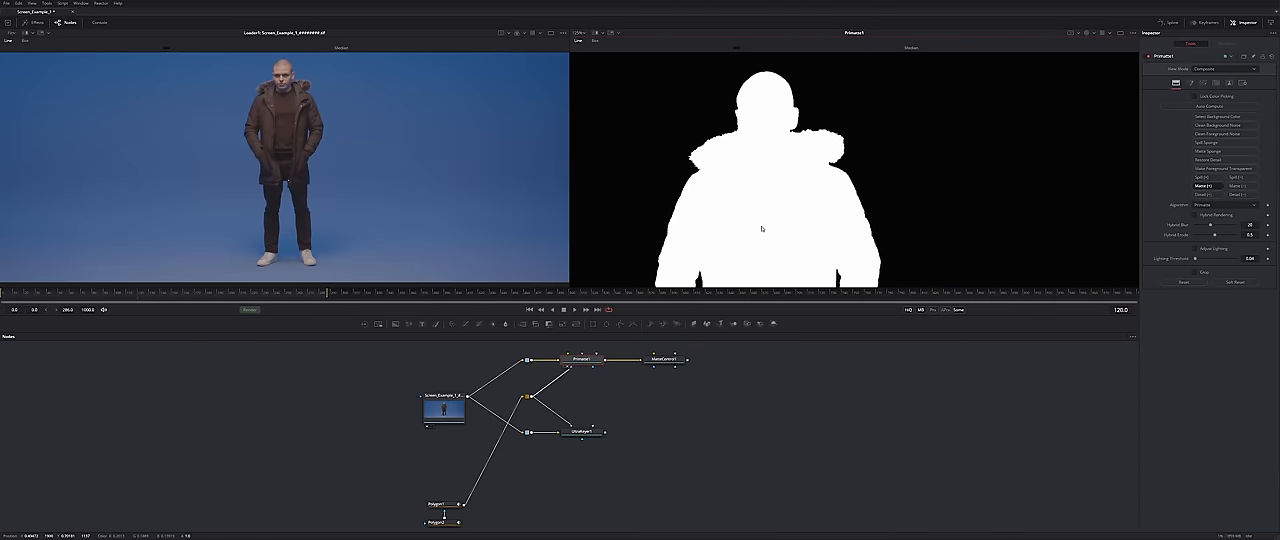
left_click_drag(762, 229, 790, 250)
scroll(800, 200, "up", 3)
middle_click(800, 200)
left_click(665, 358)
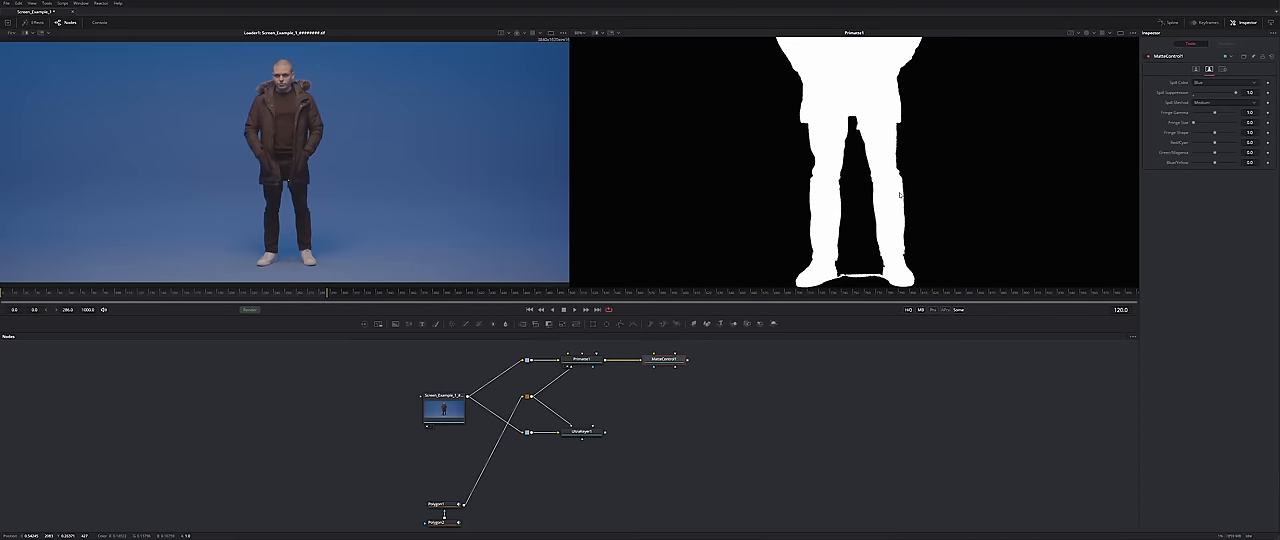
key("c")
middle_click(860, 160)
left_click(443, 408)
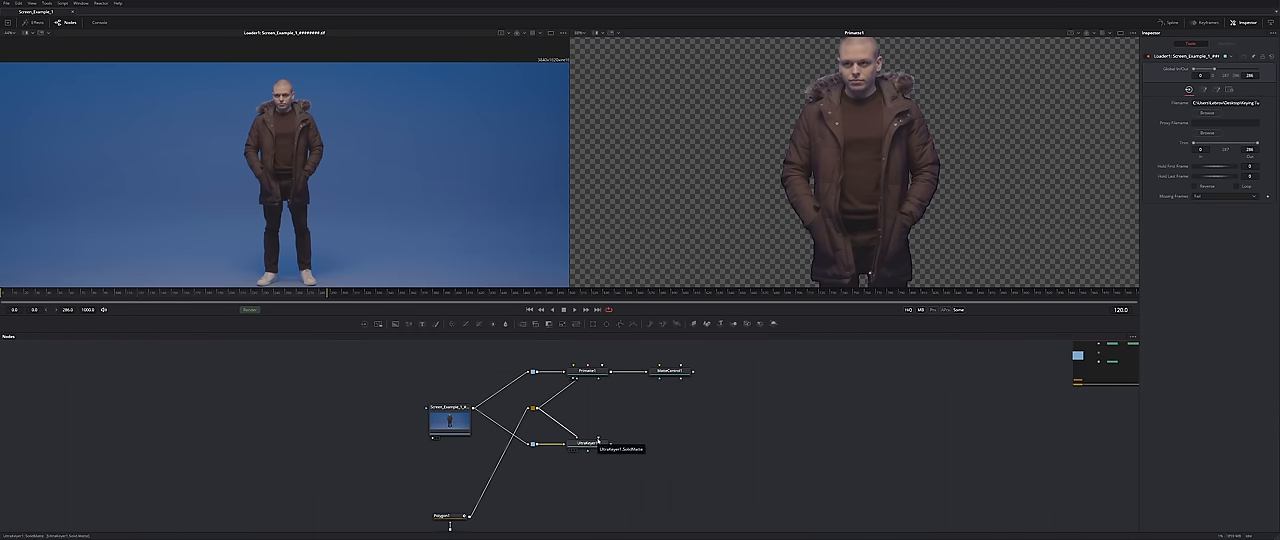
left_click(598, 441)
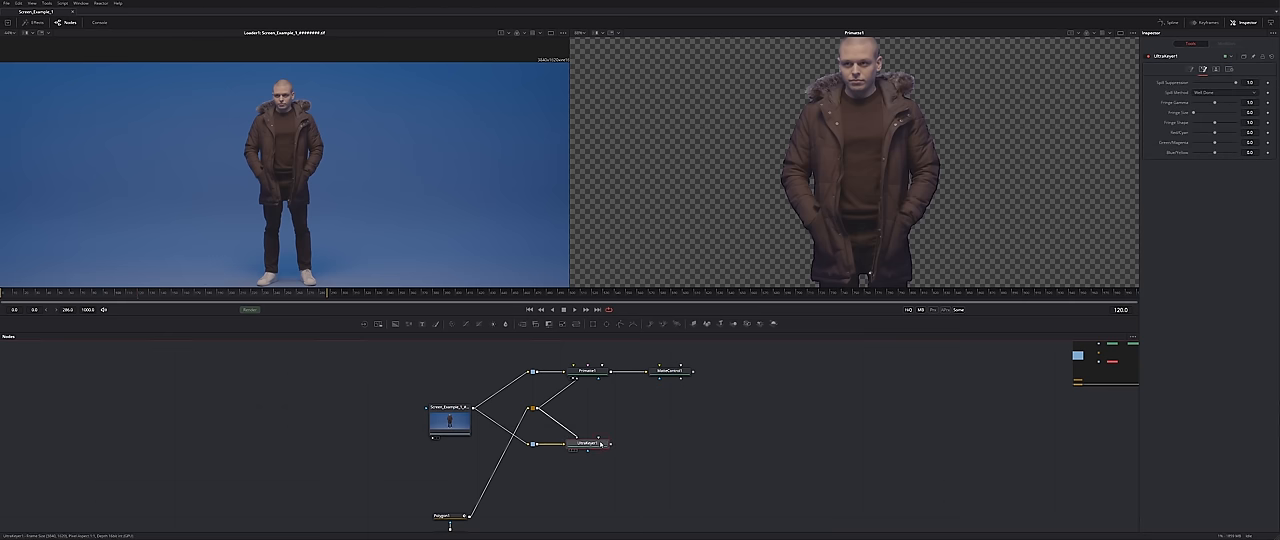
scroll(874, 73, "up", 3)
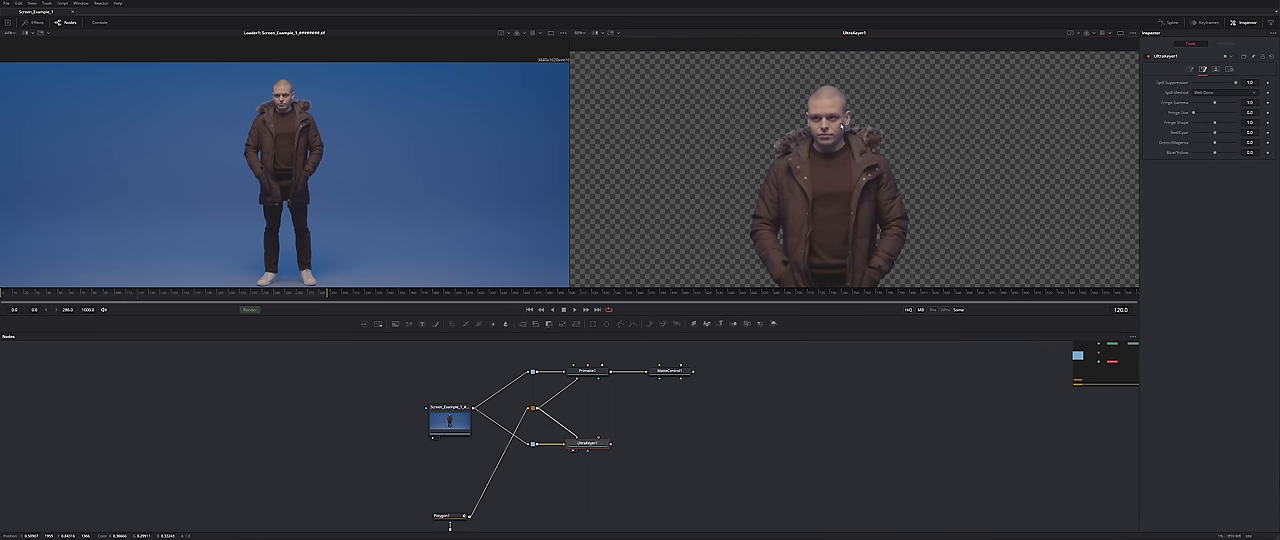
scroll(860, 100, "up", 2)
middle_click(848, 139)
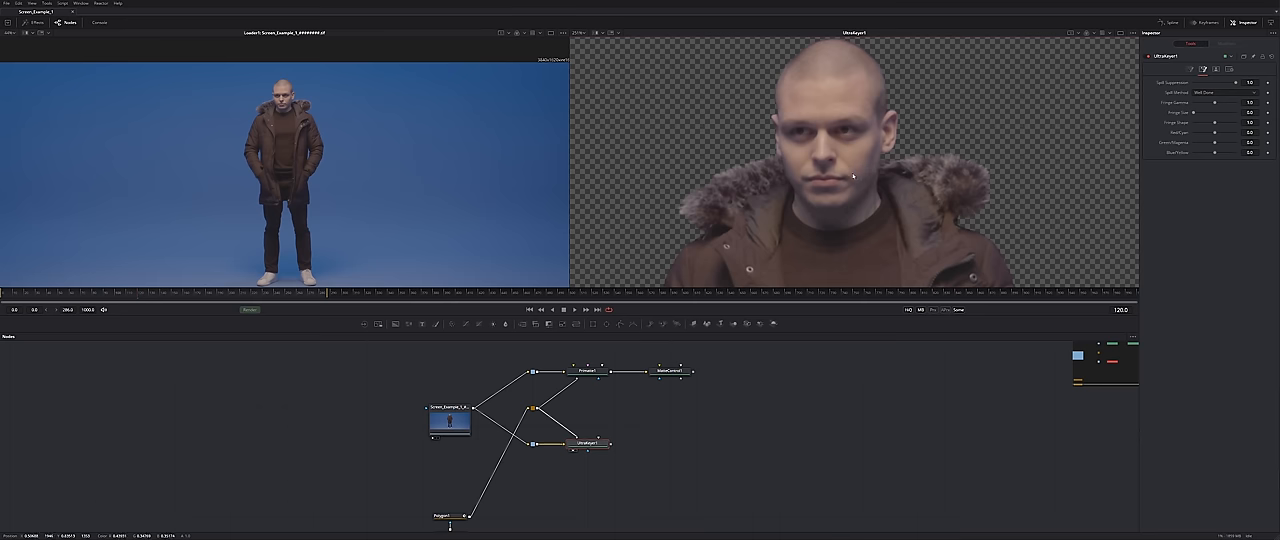
left_click(587, 371)
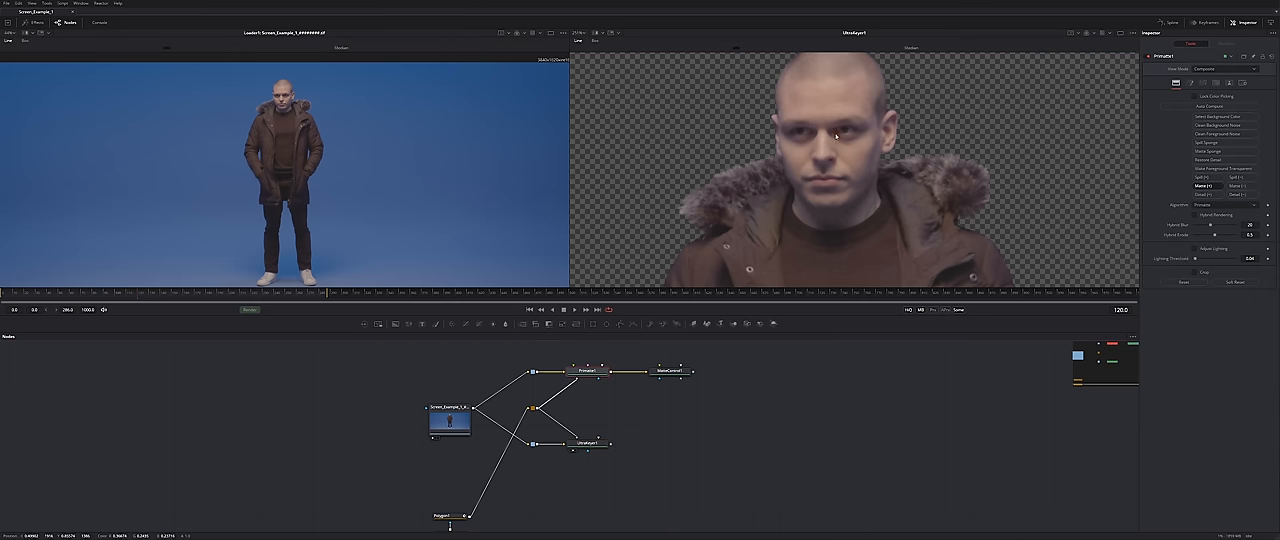
key("2")
left_click(590, 443)
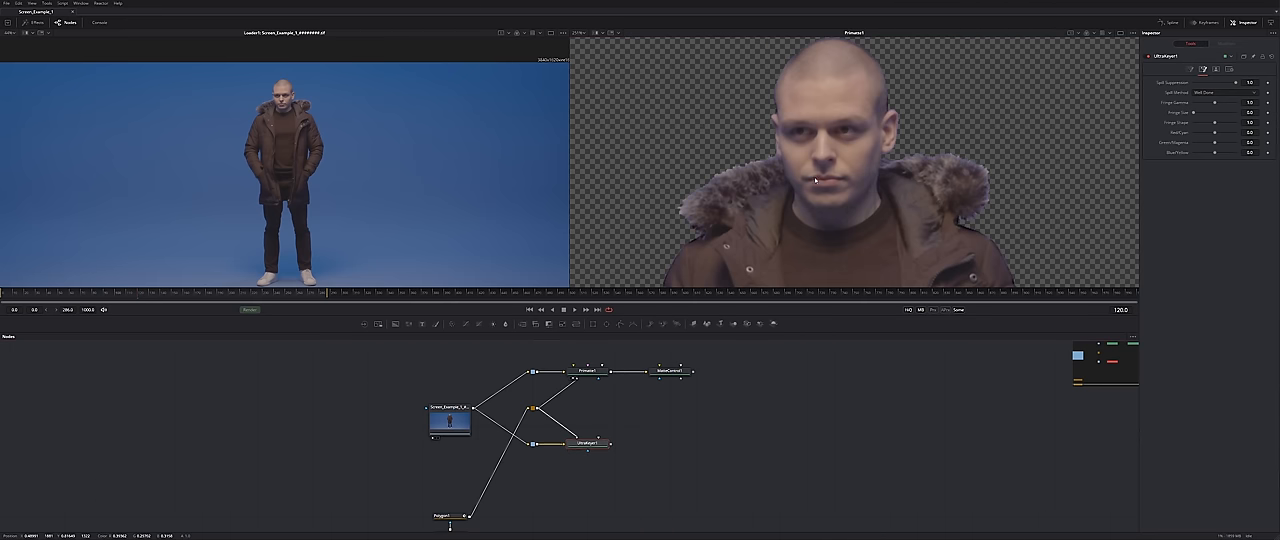
left_click(590, 371)
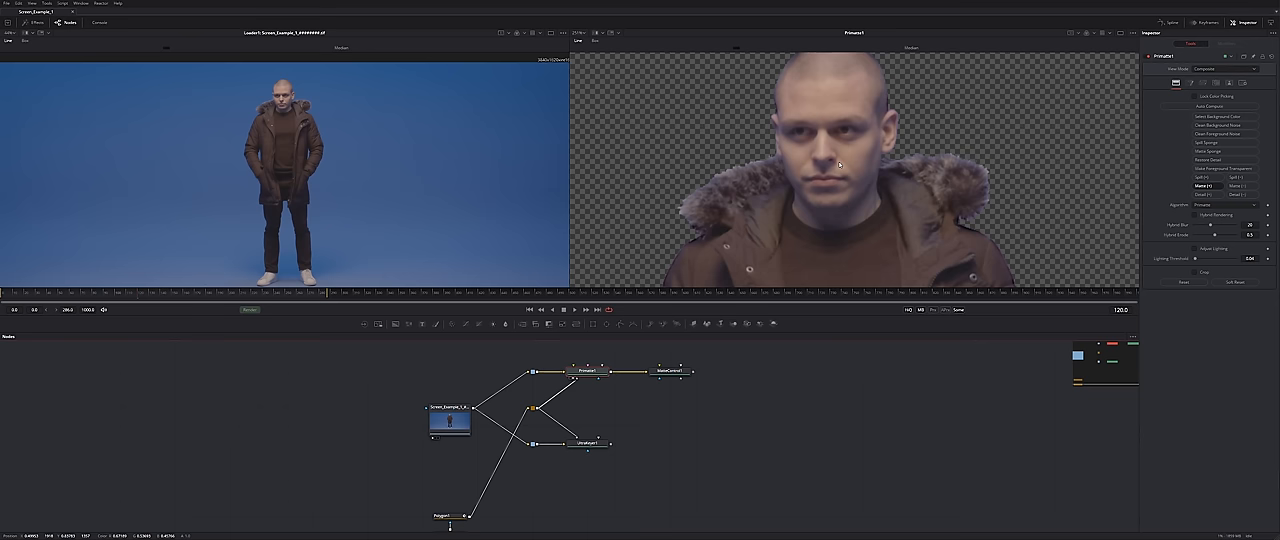
left_click(592, 446)
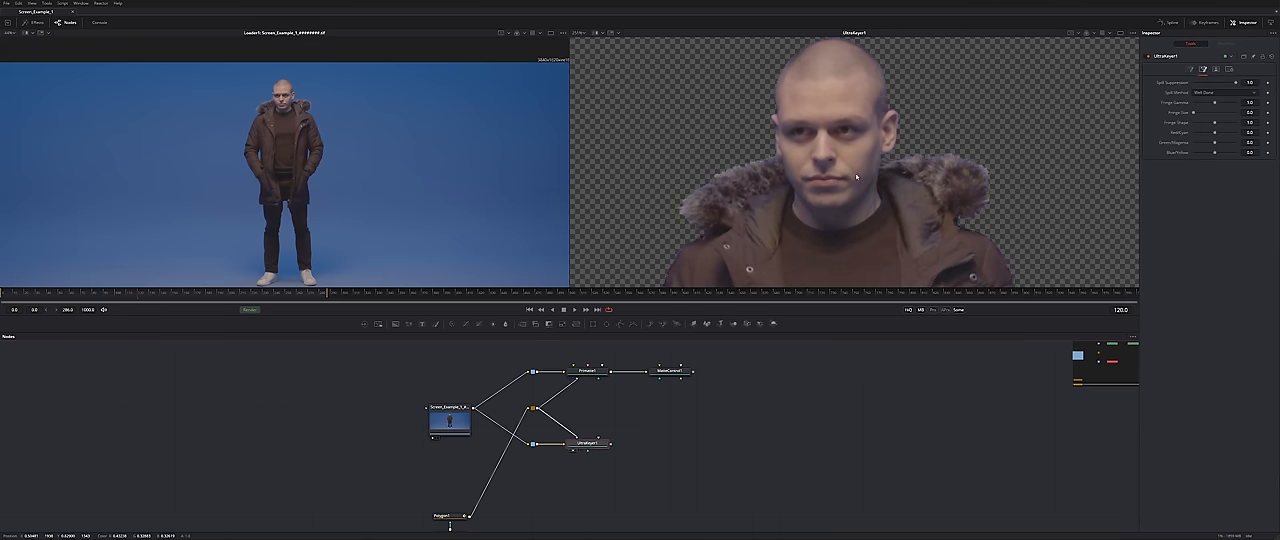
left_click(590, 372)
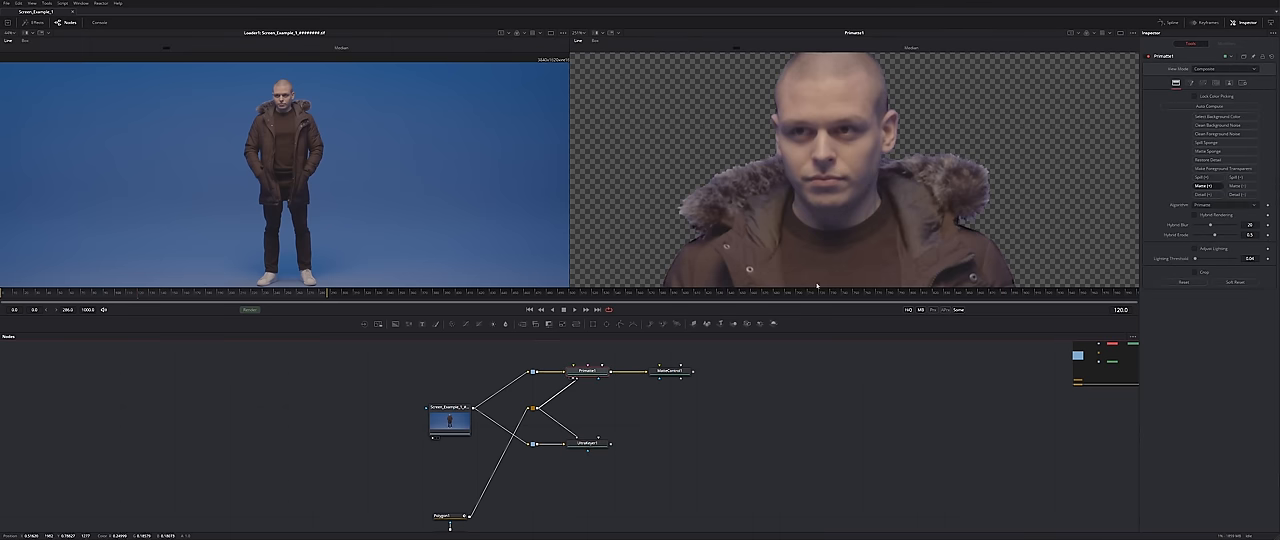
left_click(675, 374)
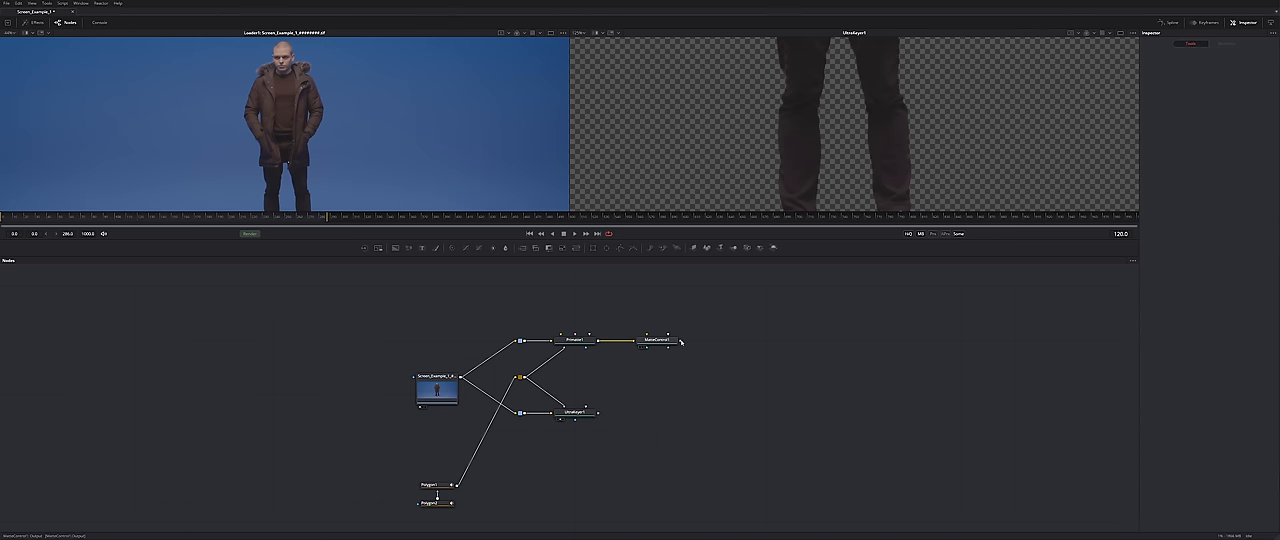
Connect UltraKeyer1's output into MatteControl1 and select the Matte Control.
left_click_drag(681, 342, 590, 410)
middle_click(884, 81)
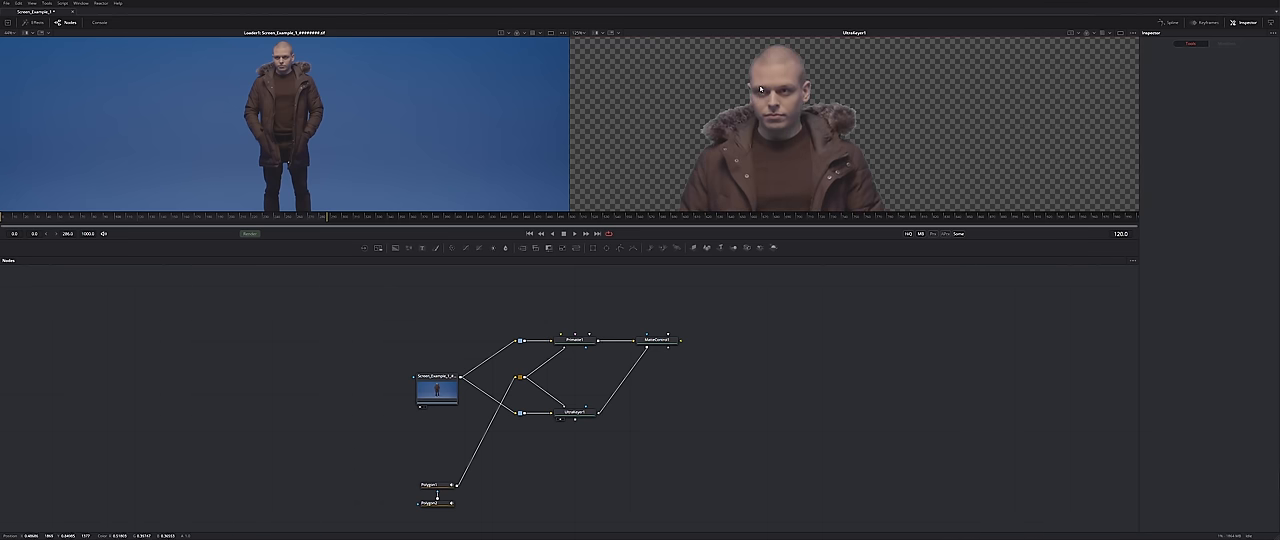
scroll(760, 88, "up", 4)
scroll(816, 101, "up", 2)
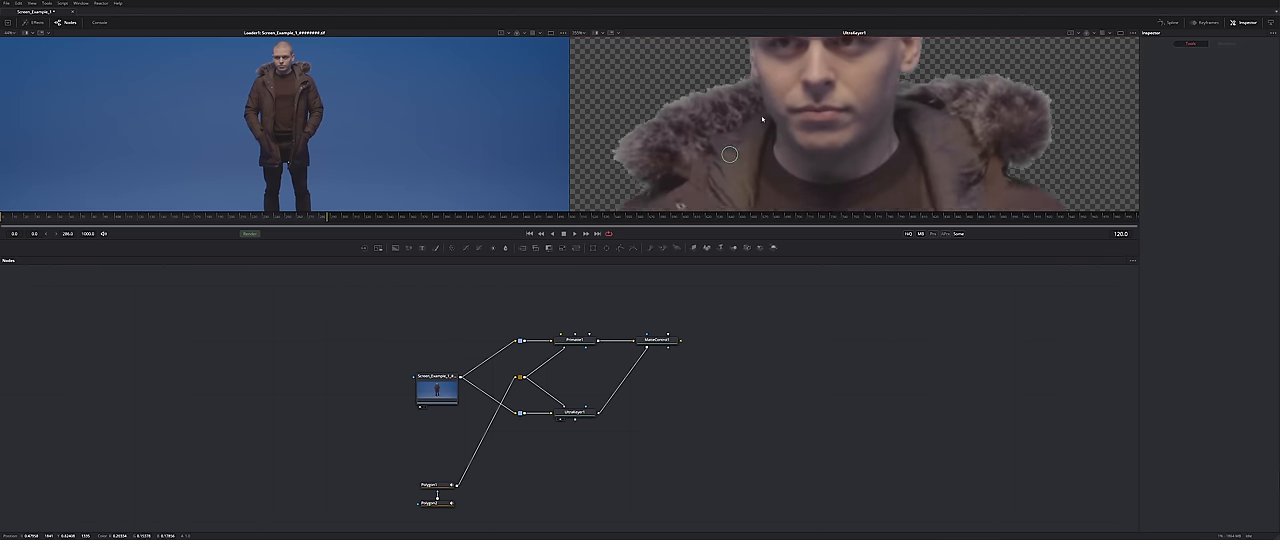
left_click(575, 412)
left_click_drag(640, 378, 590, 412)
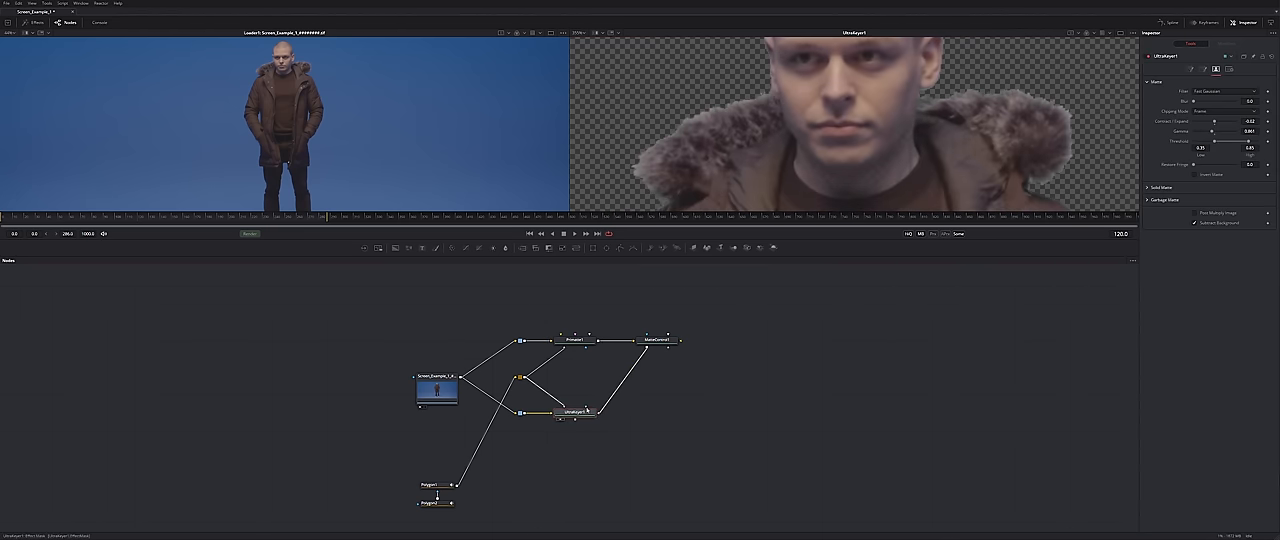
left_click(657, 340)
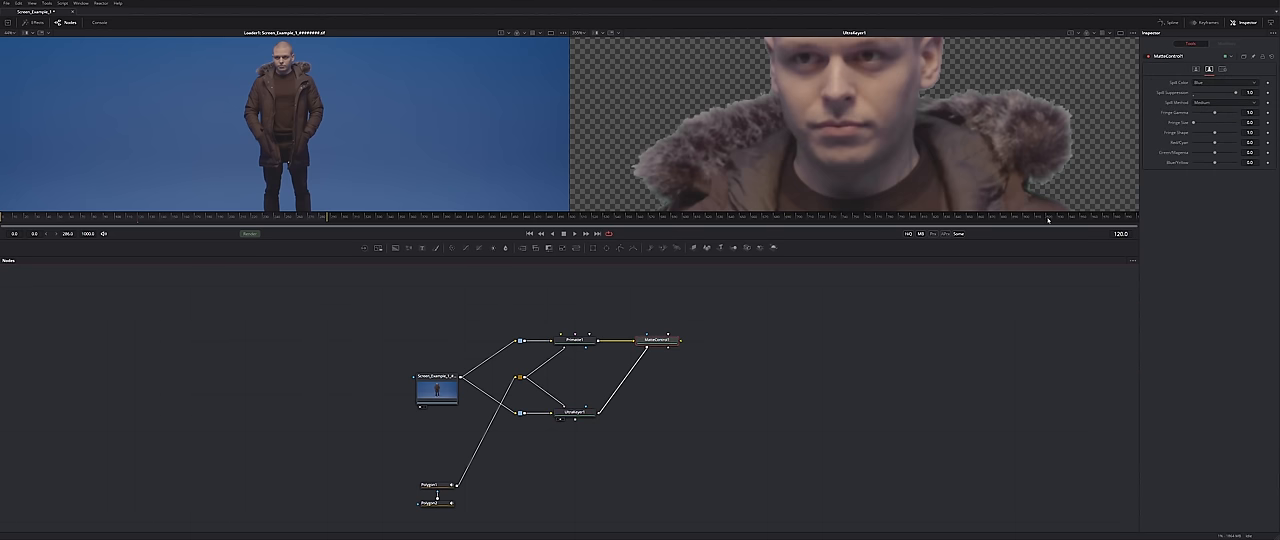
Set MatteControl1 Contract/Expand to -25 with a 0.55 blur and view the result.
left_click(1197, 69)
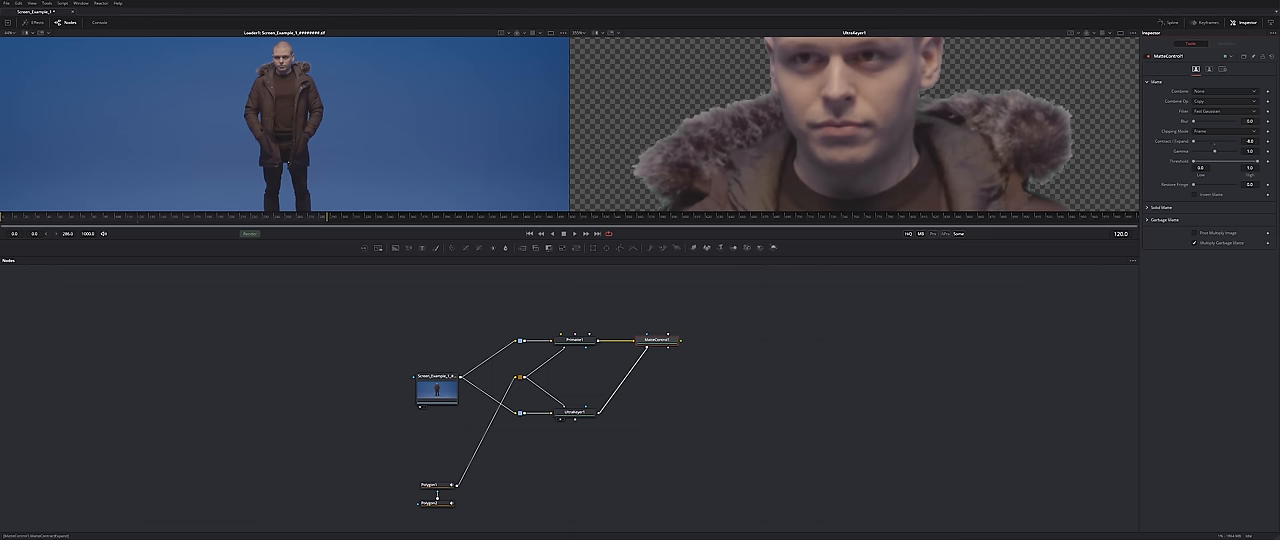
type("-25")
key("Tab")
left_click_drag(1196, 121, 1199, 124)
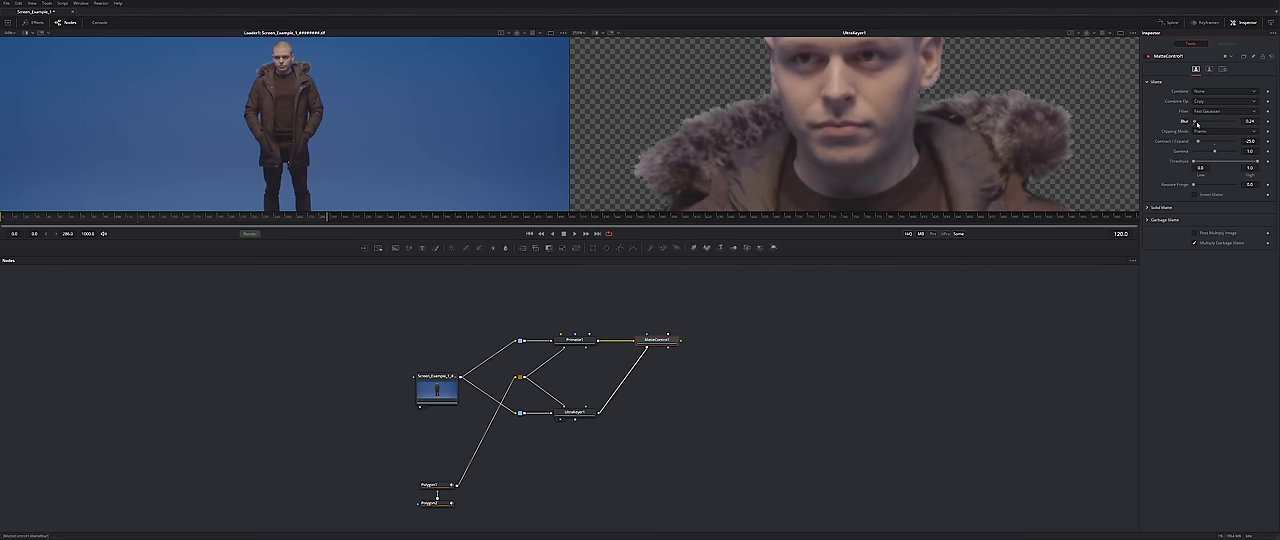
key("2")
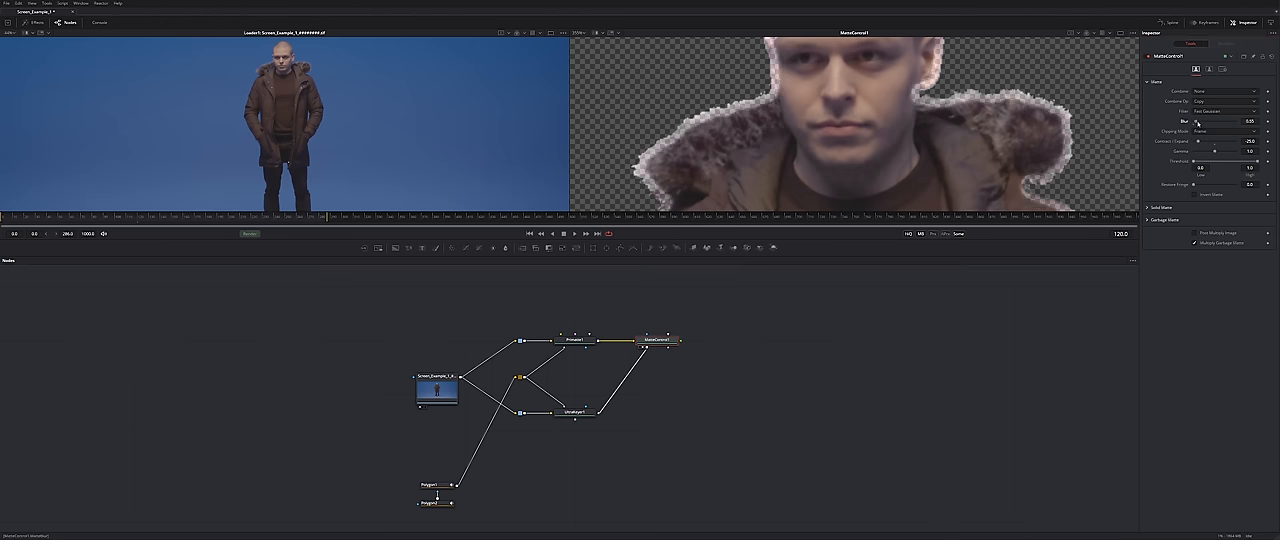
Inspect UltraKeyer1's cutout around the shoes and face, then add a Background node.
left_click(575, 412)
key("2")
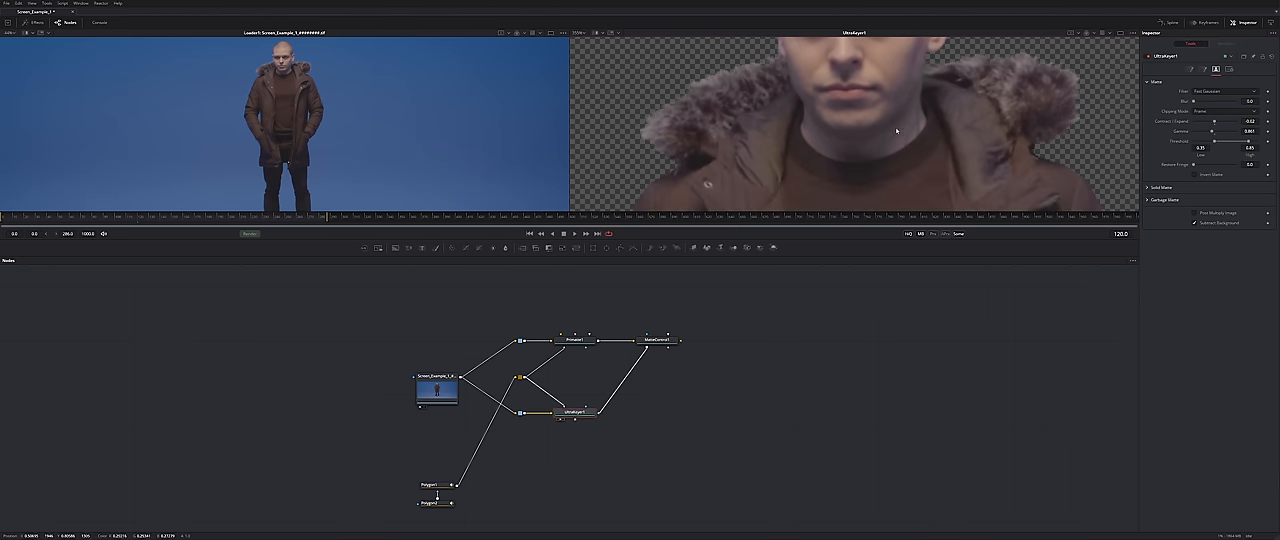
left_click_drag(608, 407, 650, 345)
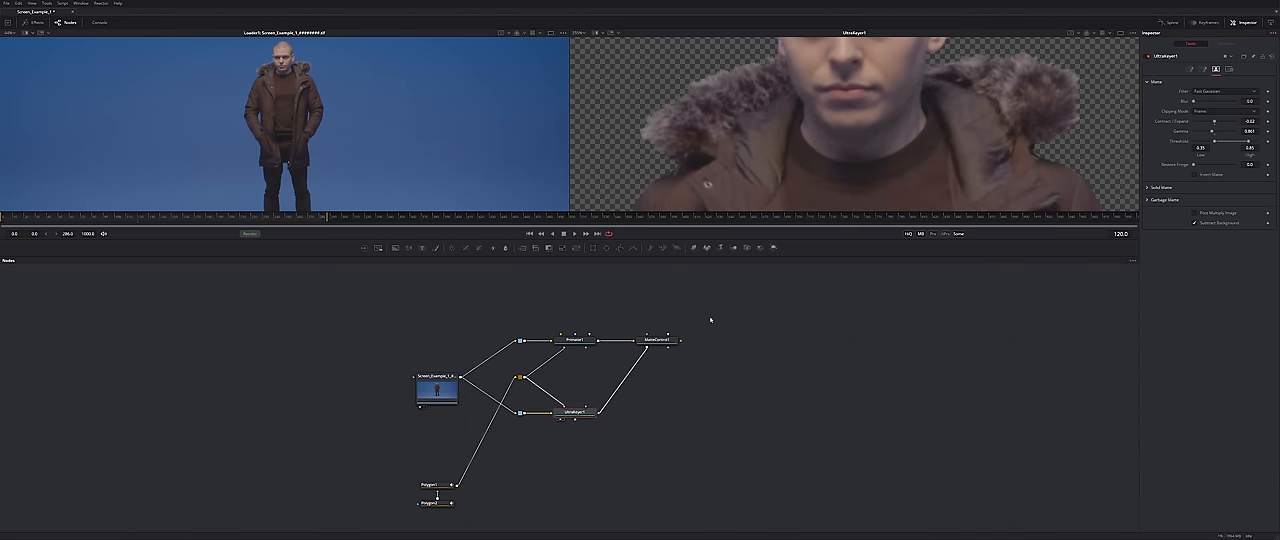
left_click_drag(731, 99, 827, 17)
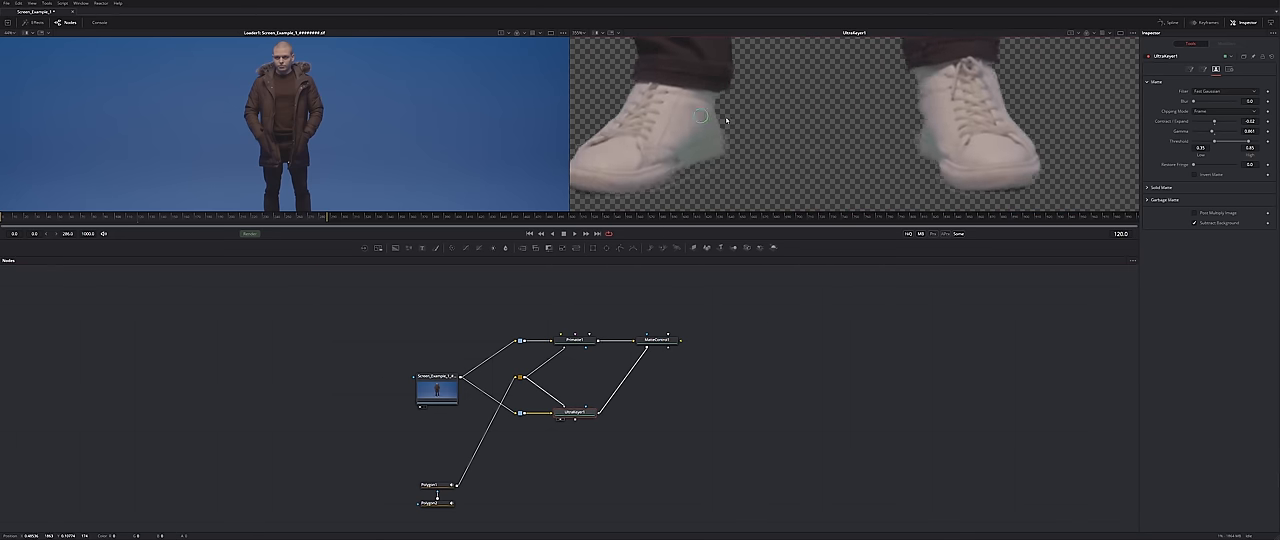
mouse_move(700, 120)
left_mouse_down()
mouse_move(783, 103)
mouse_move(790, 170)
left_mouse_up()
left_click_drag(790, 60, 790, 190)
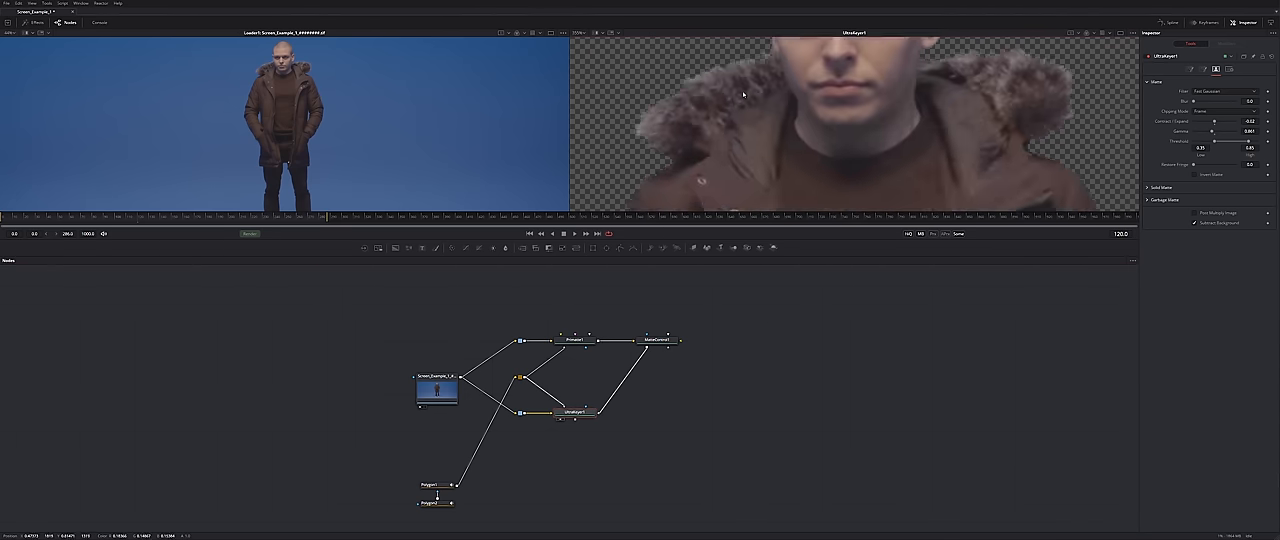
left_click(820, 390)
Duplicate Background1 and merge the two backgrounds into a half-black, half-white backdrop.
key("2")
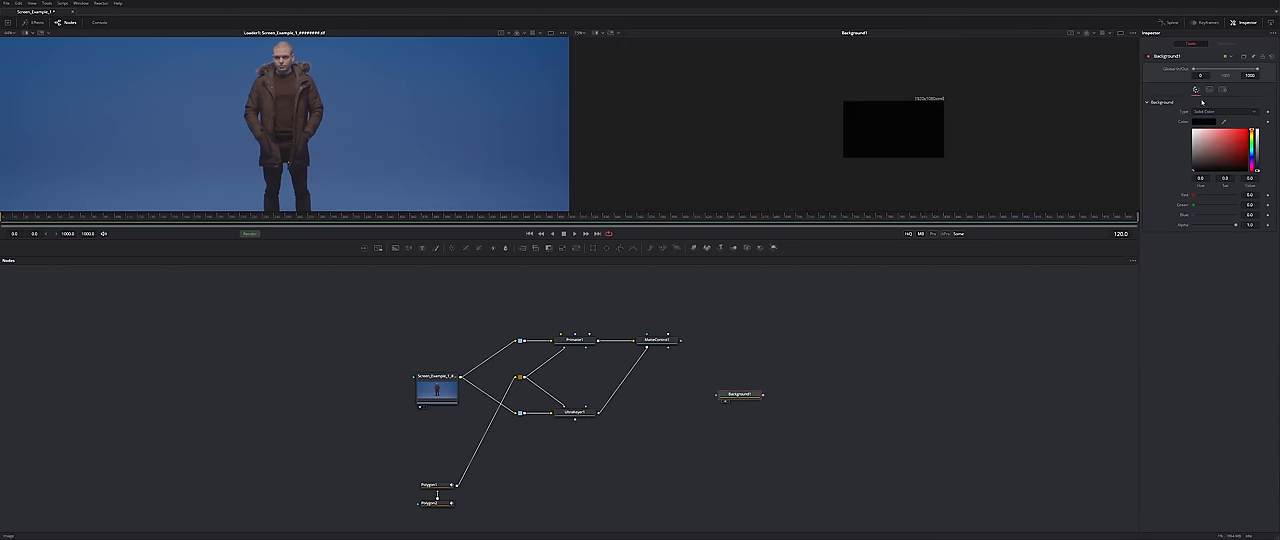
left_click(1209, 89)
key("ctrl+c")
key("ctrl+v")
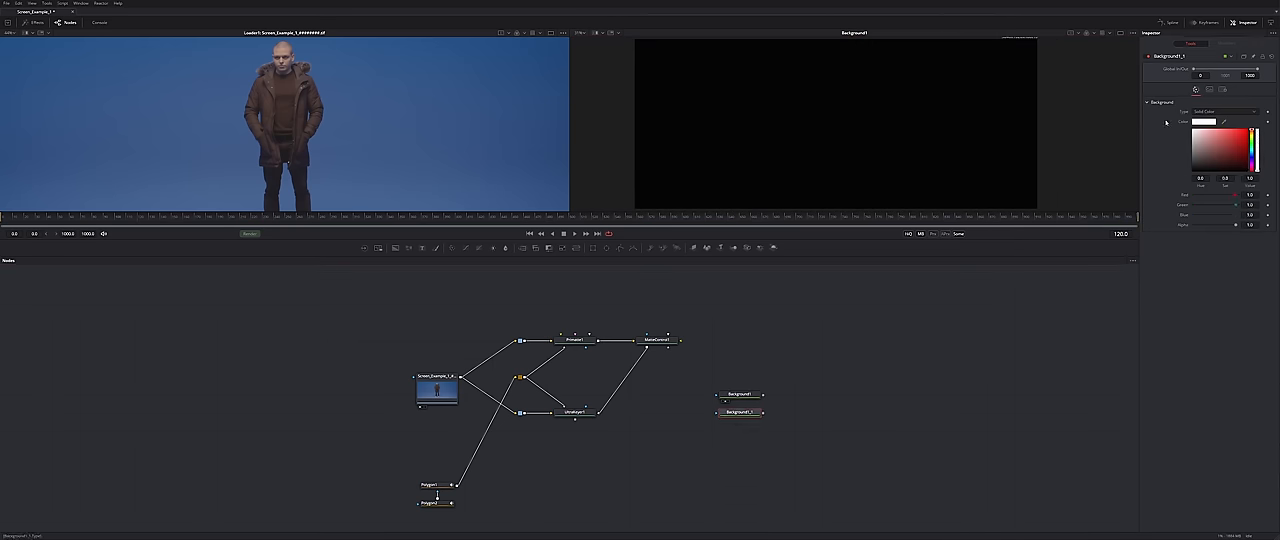
left_click_drag(766, 396, 766, 412)
left_click_drag(856, 375, 700, 350)
Composite the UltraKeyer cutout over the merged backdrop with a second Merge.
left_click_drag(760, 405, 680, 475)
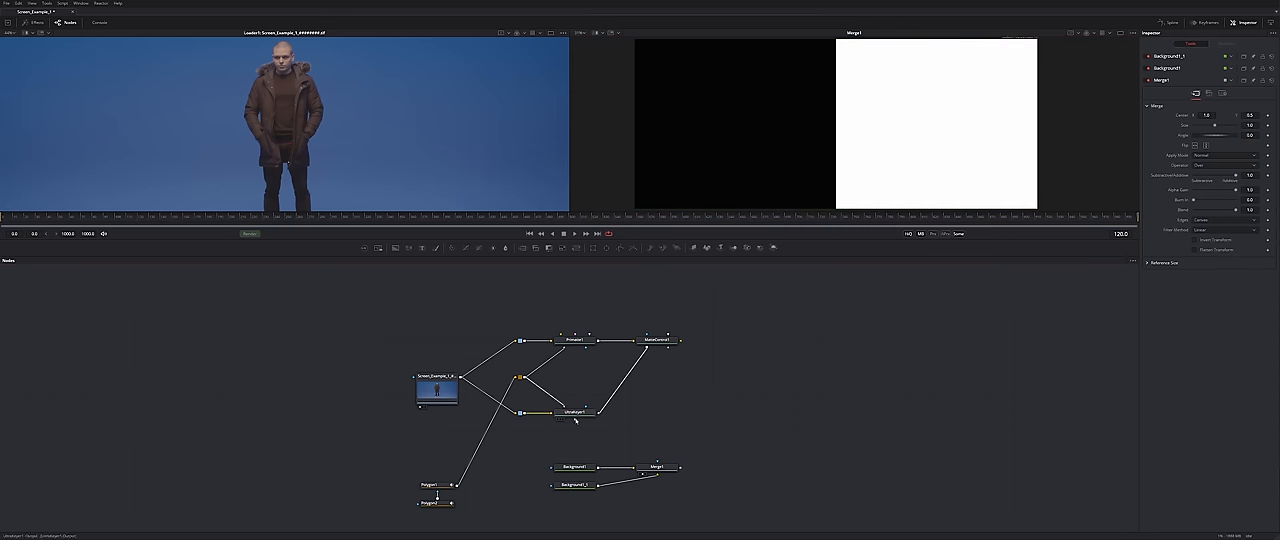
left_click_drag(760, 467, 600, 412)
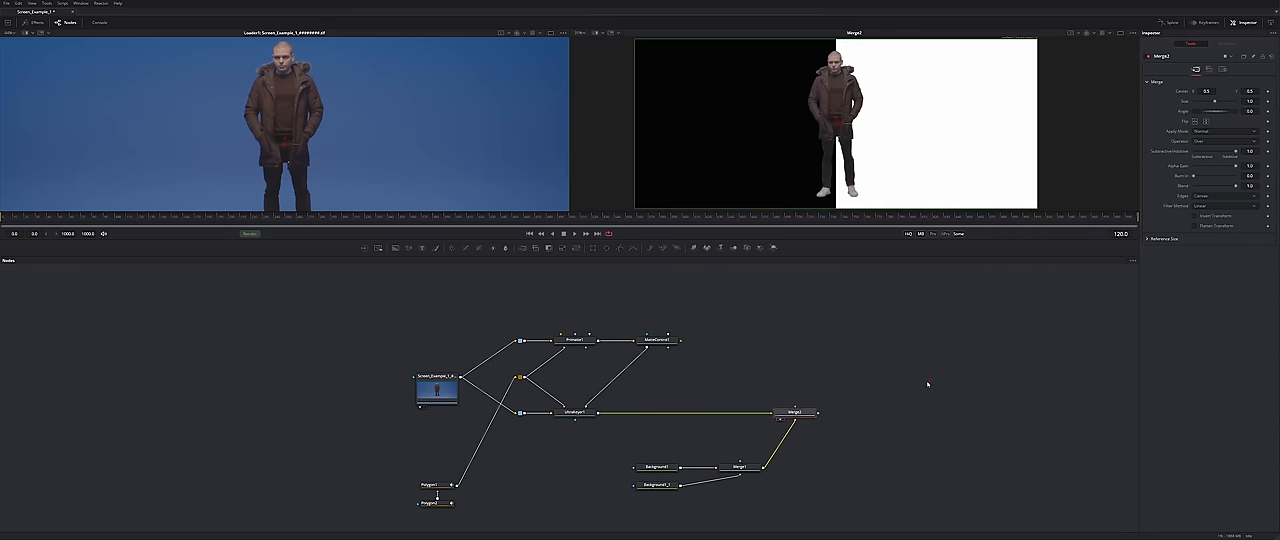
scroll(840, 80, "up", 5)
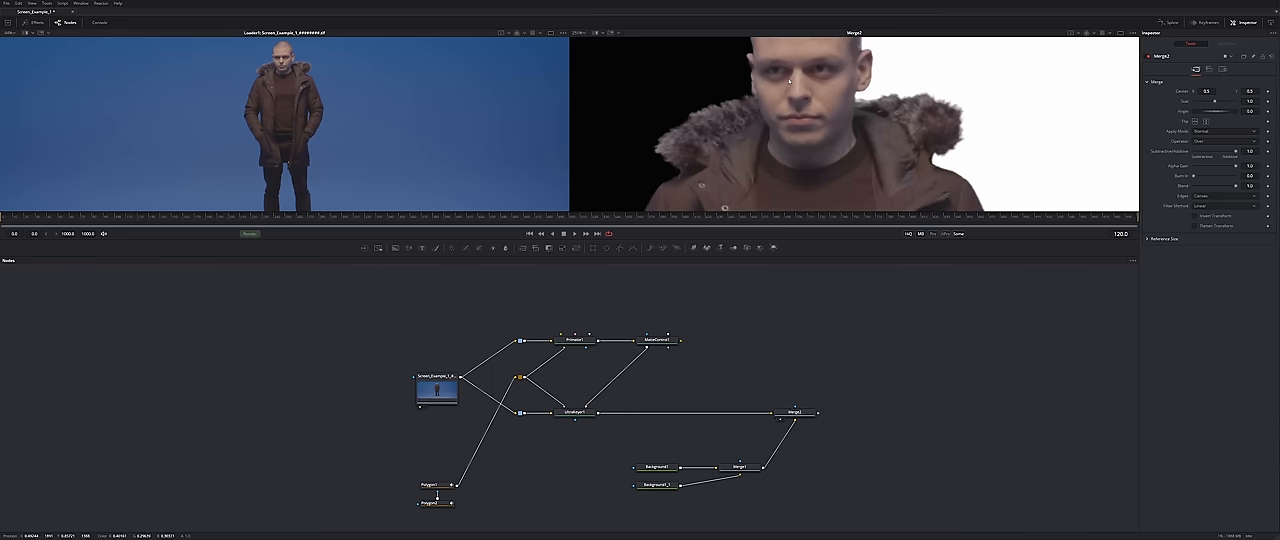
scroll(790, 80, "down", 2)
scroll(800, 85, "down", 1)
scroll(805, 90, "down", 1)
scroll(808, 95, "down", 1)
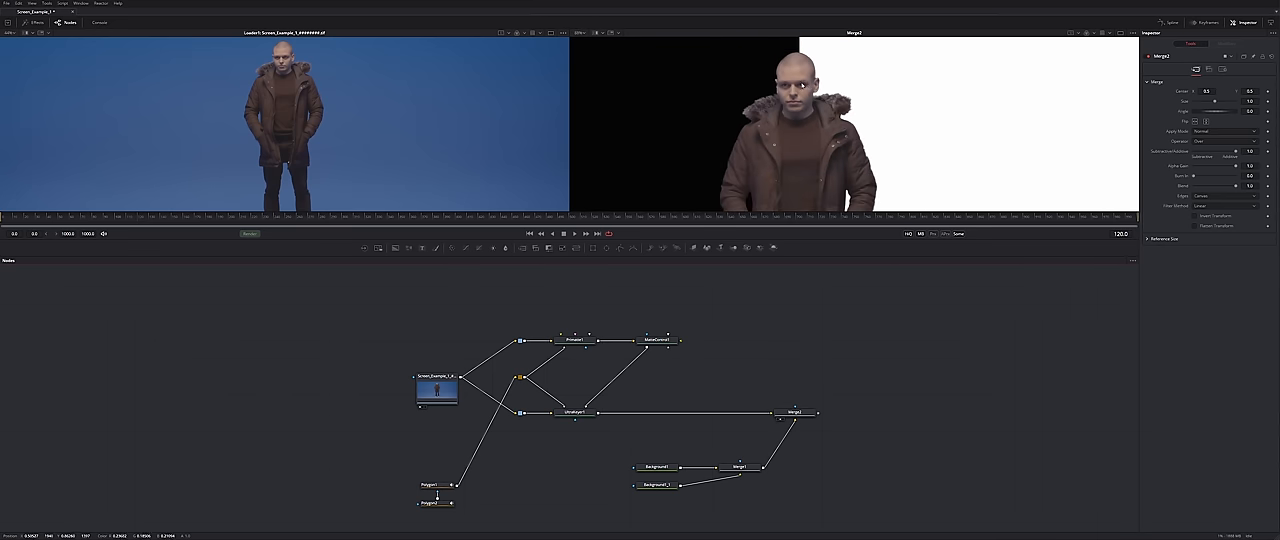
scroll(808, 95, "up", 2)
Nudge MatteControl1's Contract/Expand and raise UltraKeyer1's matte gamma while checking the coat.
mouse_move(808, 120)
left_mouse_down()
mouse_move(872, 62)
mouse_move(820, 70)
left_mouse_up()
scroll(820, 70, "up", 2)
left_click(657, 340)
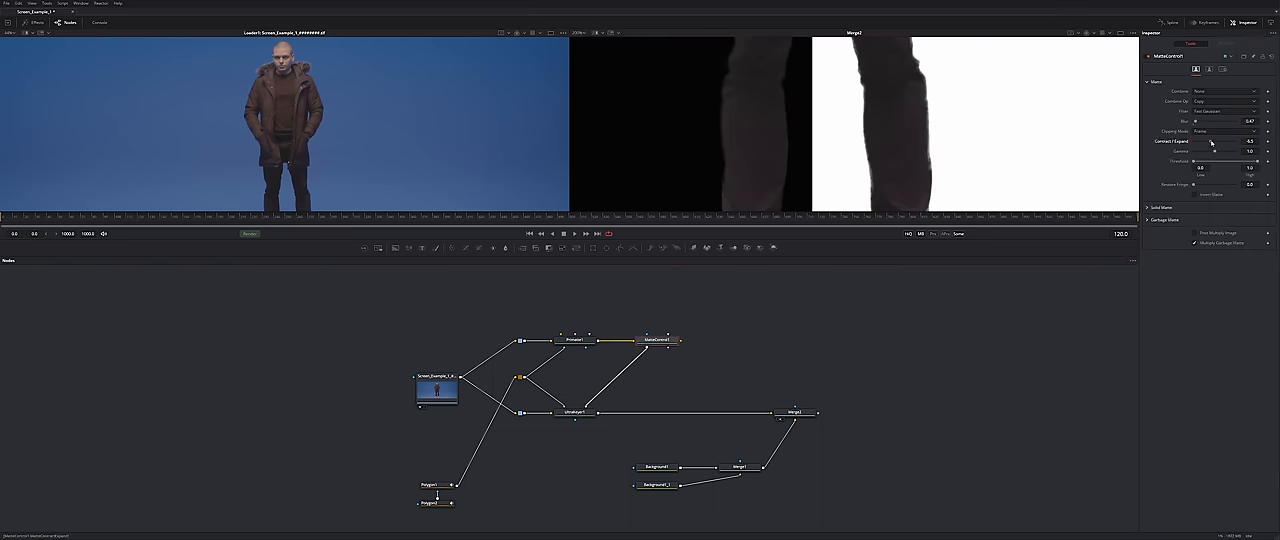
left_click_drag(1212, 143, 1214, 143)
scroll(1213, 143, "up", 3)
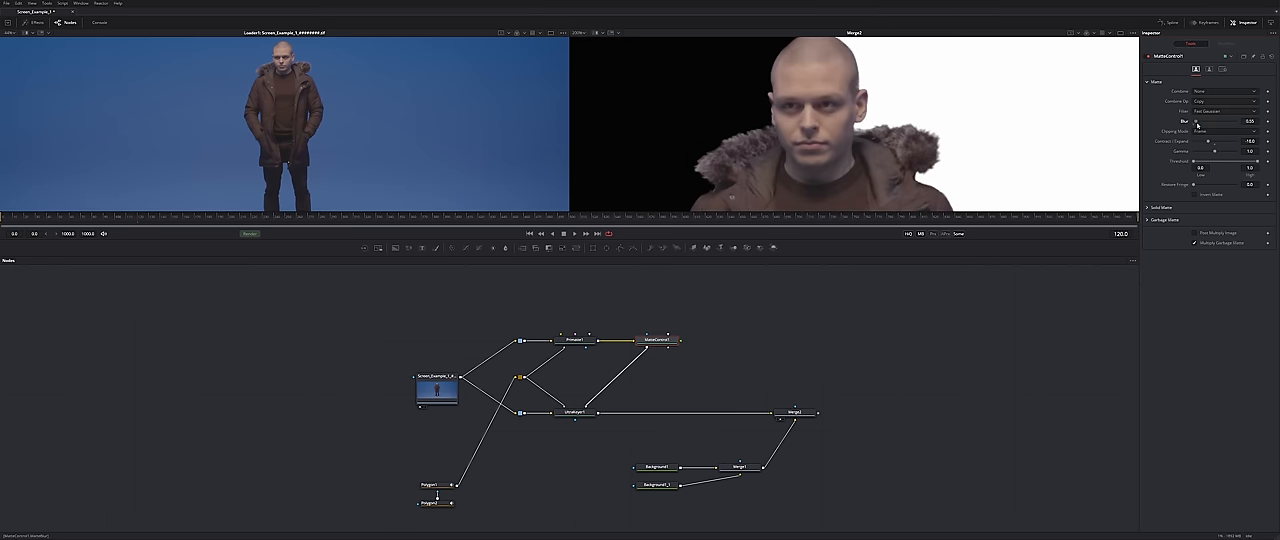
scroll(921, 146, "down", 5)
left_click(574, 412)
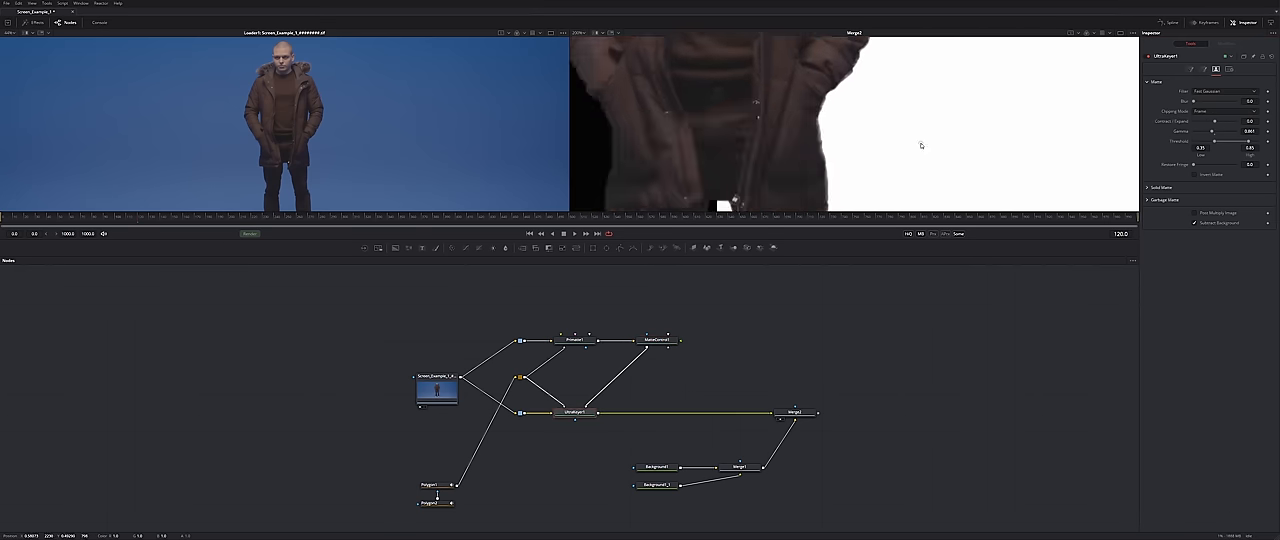
scroll(921, 146, "down", 5)
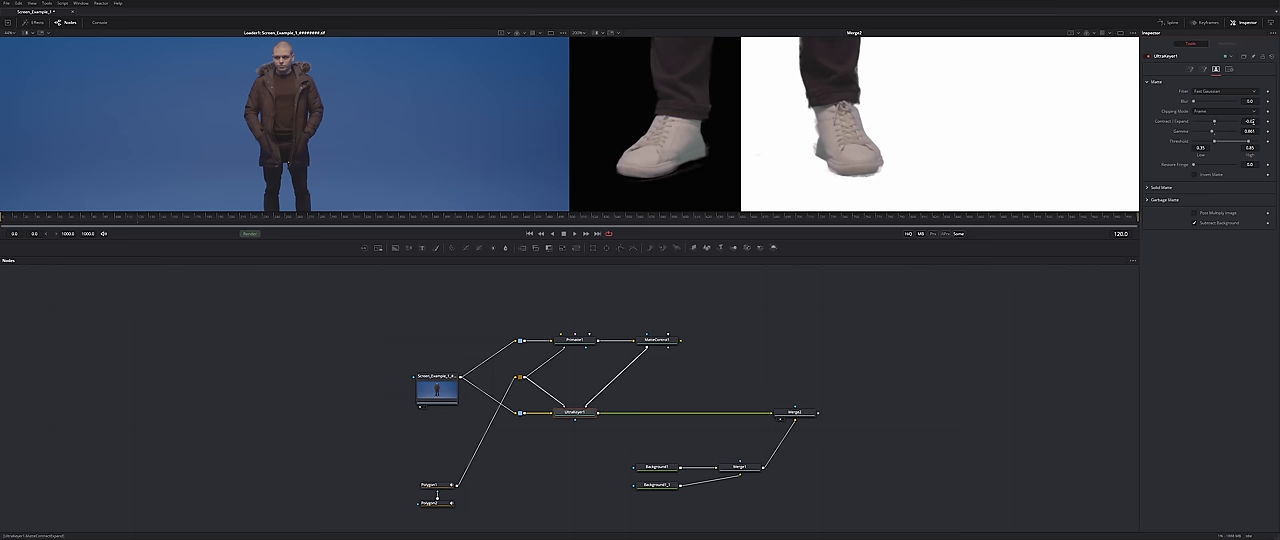
left_click_drag(1211, 131, 1215, 131)
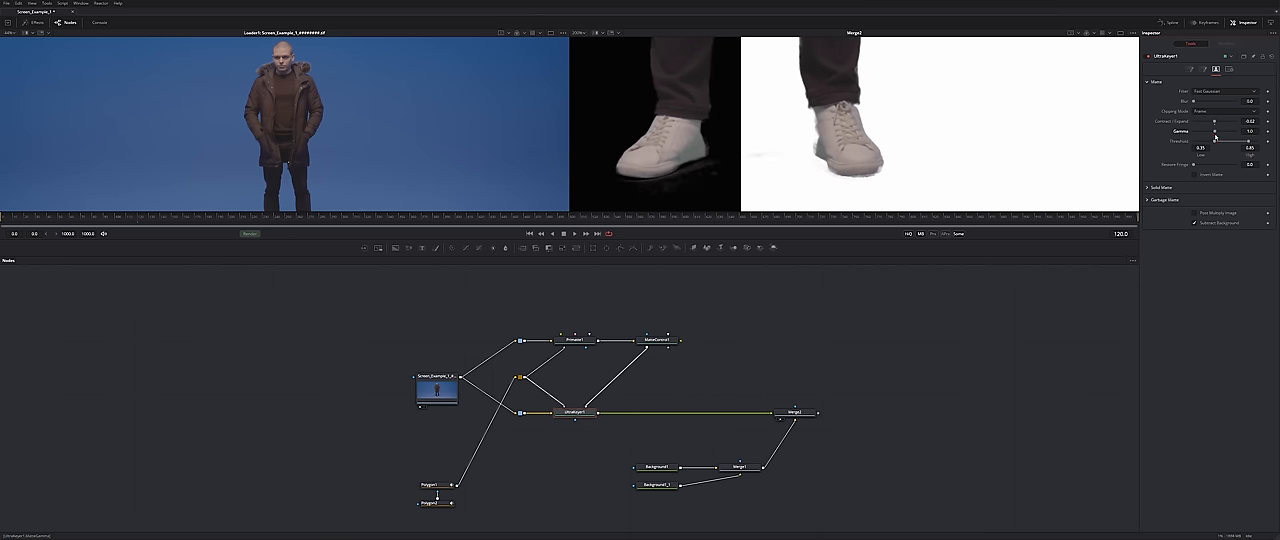
Adjust matte gamma further while panning from shoes to face, then restore gamma and contract values.
left_click_drag(850, 100, 1000, 86)
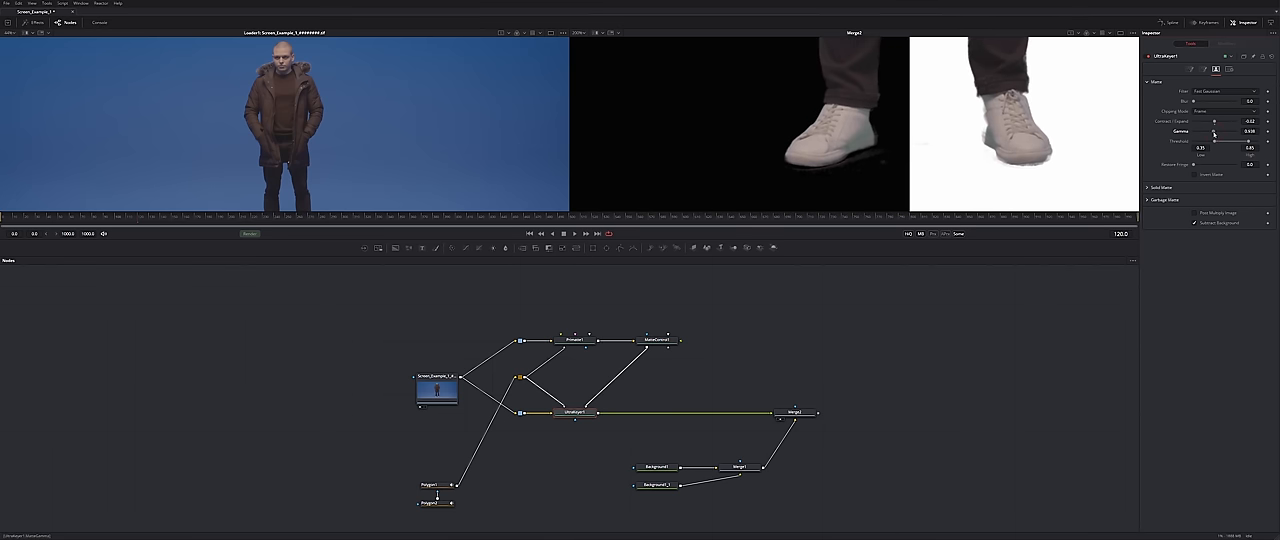
left_click_drag(1211, 131, 1222, 131)
mouse_move(1000, 100)
left_mouse_down()
mouse_move(869, 108)
mouse_move(853, 139)
left_mouse_up()
mouse_move(856, 80)
left_mouse_down()
mouse_move(876, 180)
mouse_move(870, 160)
left_mouse_up()
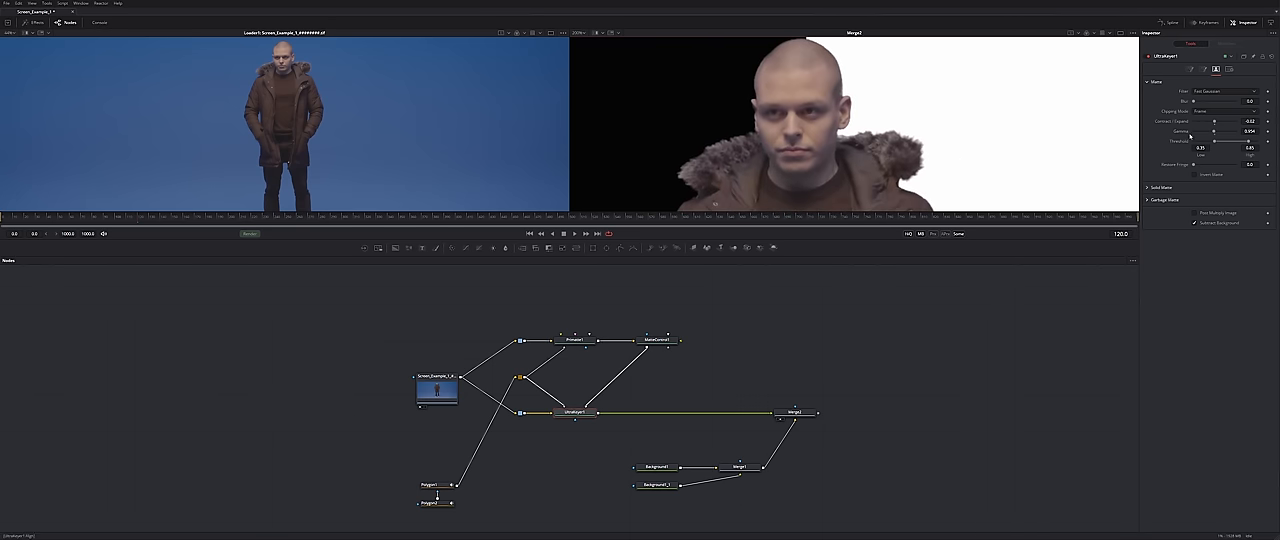
left_click_drag(1217, 143, 1220, 148)
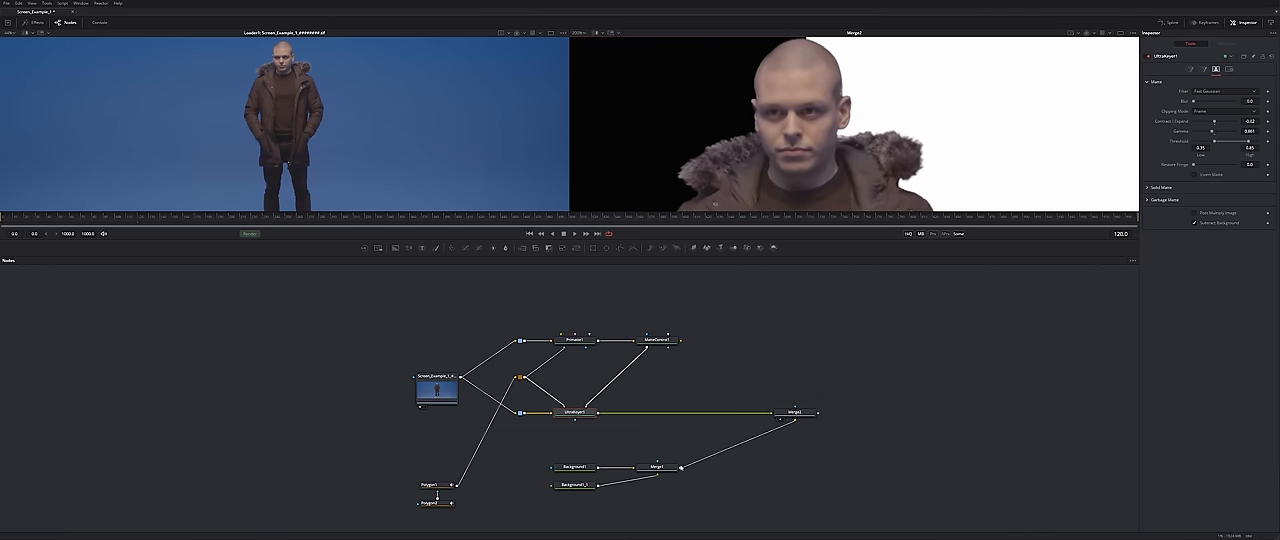
mouse_move(690, 495)
left_mouse_down()
mouse_move(545, 455)
mouse_move(682, 467)
left_mouse_up()
Copy the footage Loader and both Polygon masks and paste them into empty graph space.
left_click(657, 340)
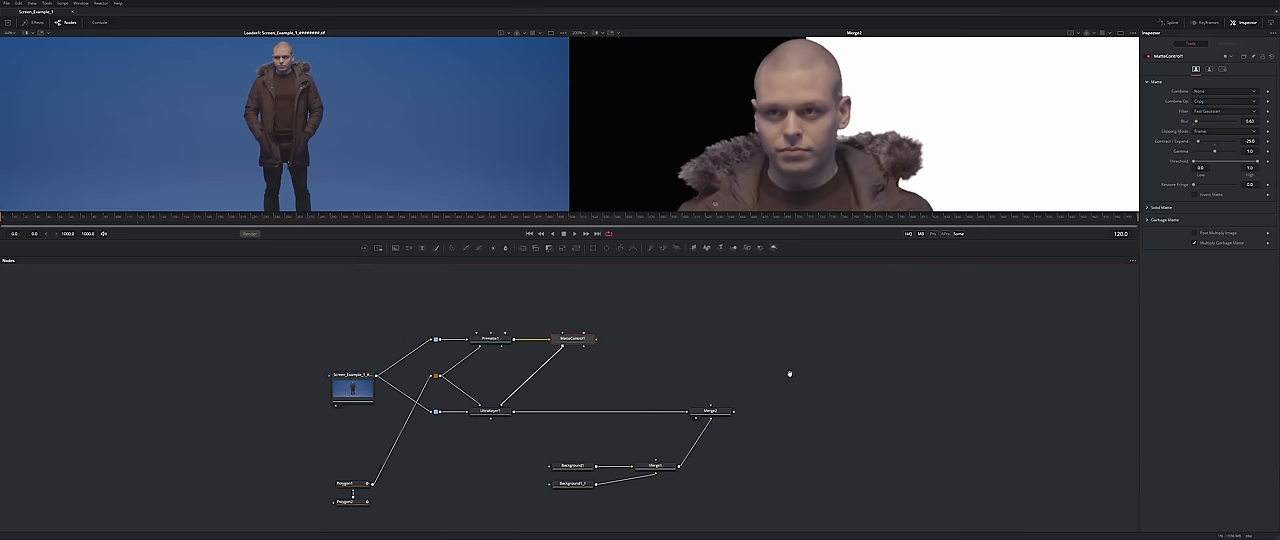
mouse_move(780, 348)
left_mouse_down()
mouse_move(756, 294)
mouse_move(768, 302)
left_mouse_up()
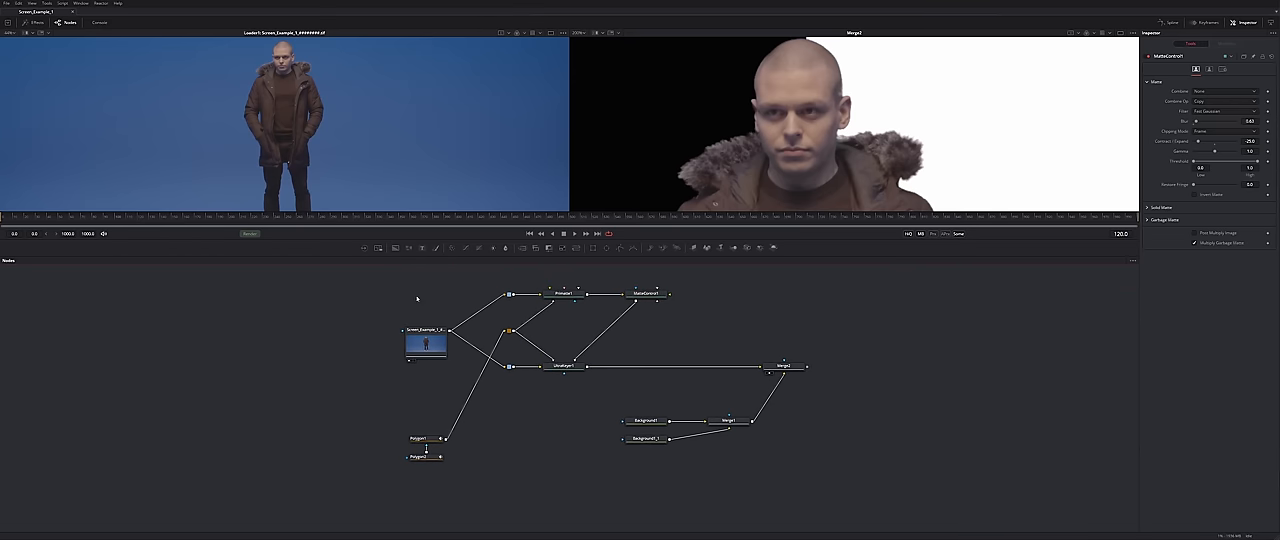
left_click_drag(370, 290, 470, 470)
key("ctrl+c")
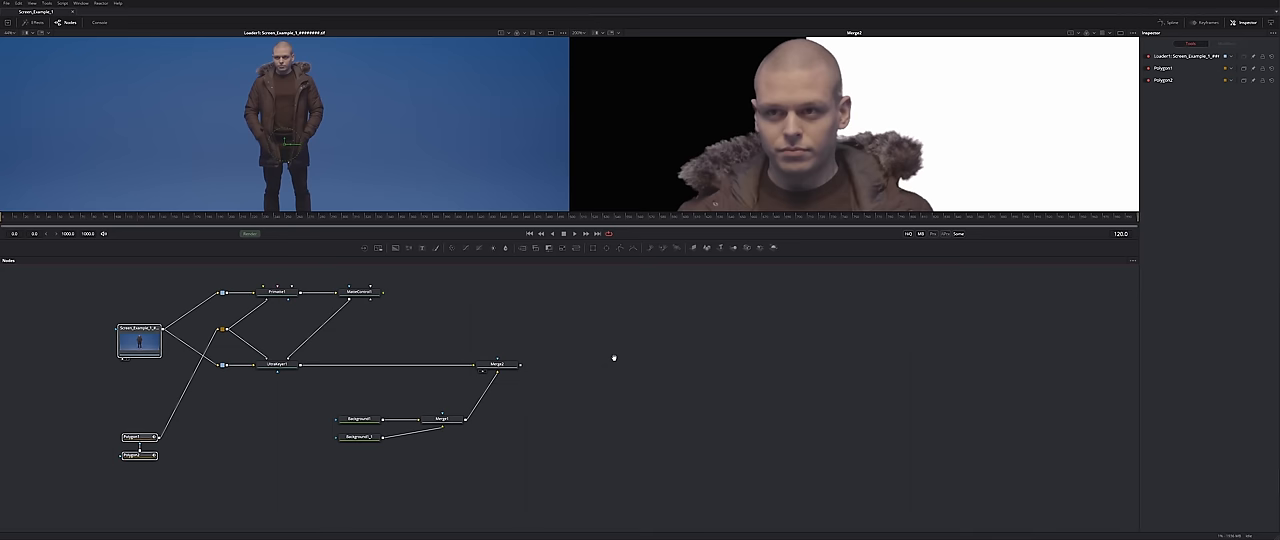
left_click_drag(966, 357, 600, 380)
key("ctrl+v")
mouse_move(597, 327)
left_mouse_down()
mouse_move(808, 353)
mouse_move(660, 367)
left_mouse_up()
left_click(527, 367)
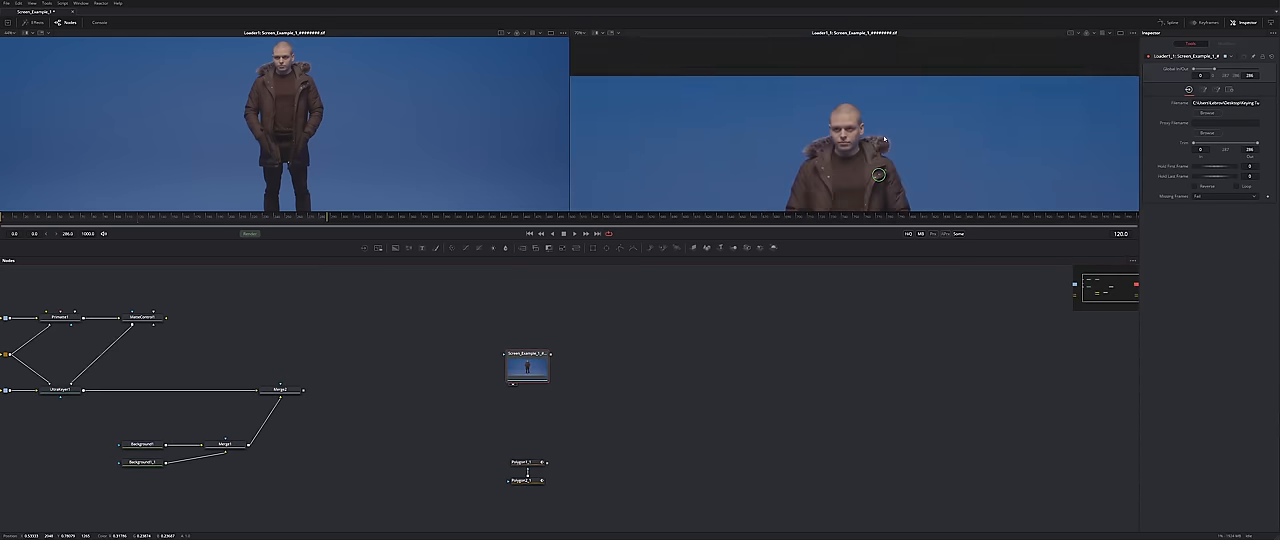
Add a DeltaKeyer node via tool search and position it by the pasted footage.
key("shift+space")
type("back")
key("ctrl+a")
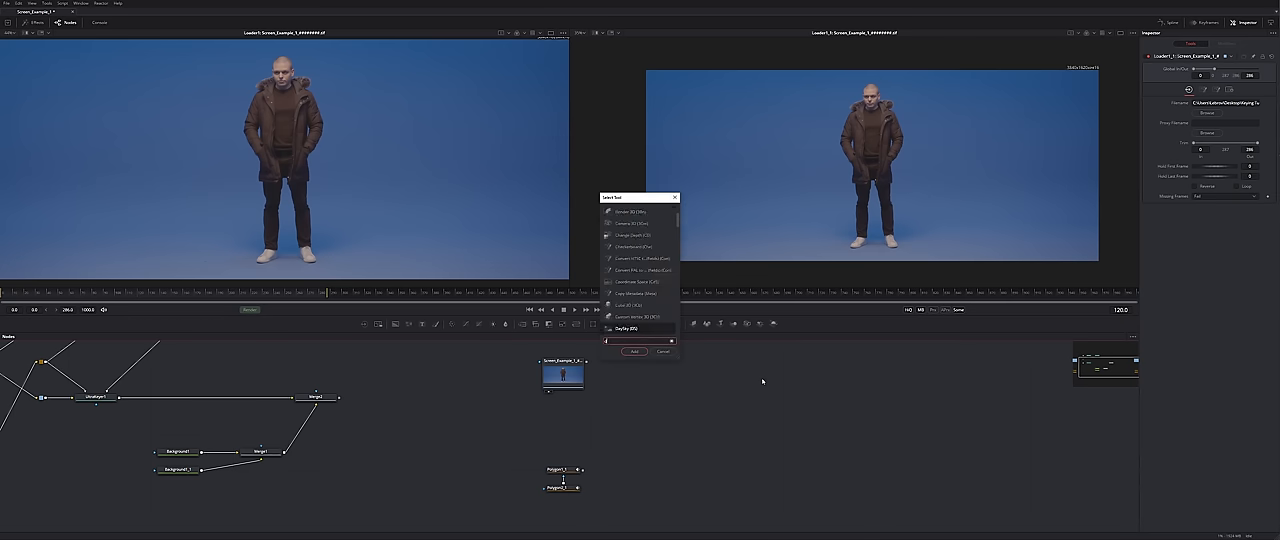
type("de")
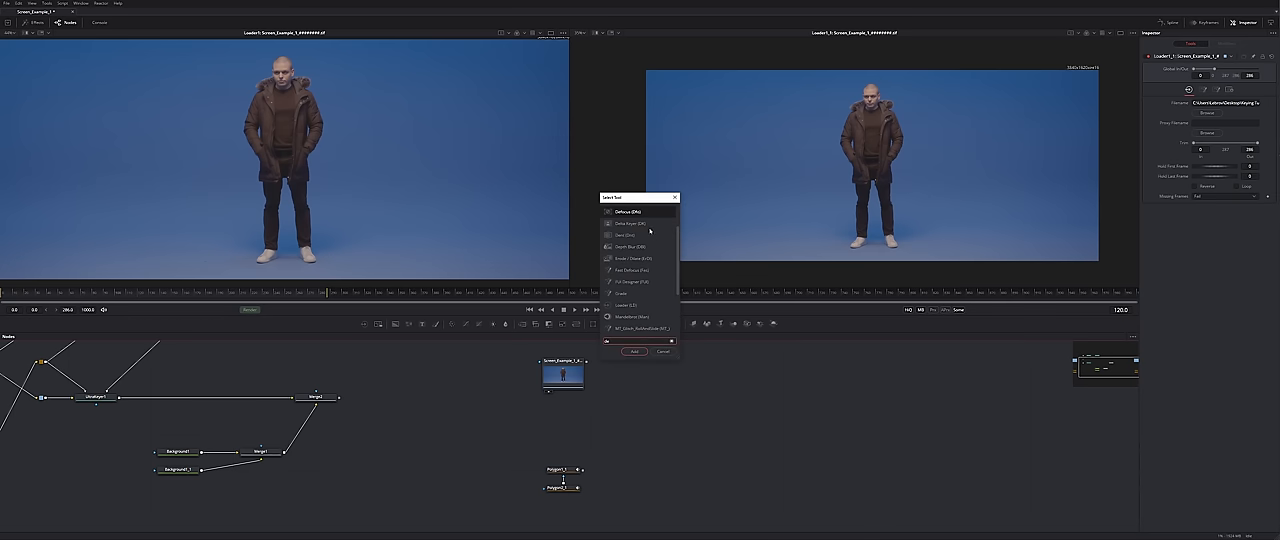
double_click(634, 223)
left_click_drag(760, 380, 840, 400)
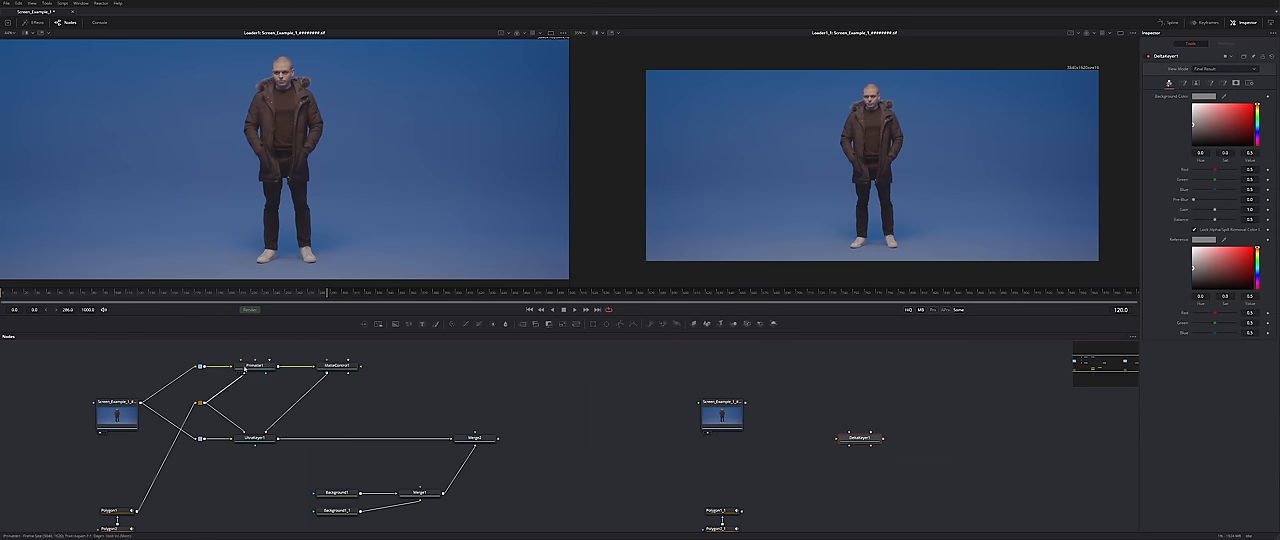
Paste copies of Primatte1 and MatteControl1 and connect the Primatte copy to the new loader.
left_click_drag(232, 350, 404, 378)
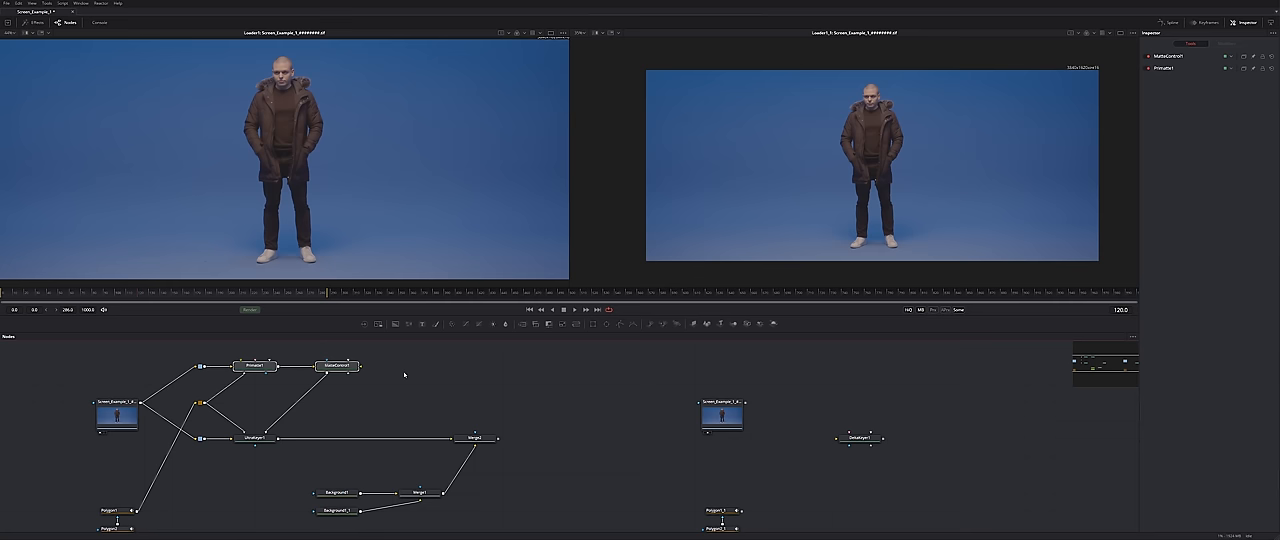
key("ctrl+v")
left_click_drag(800, 385, 860, 367)
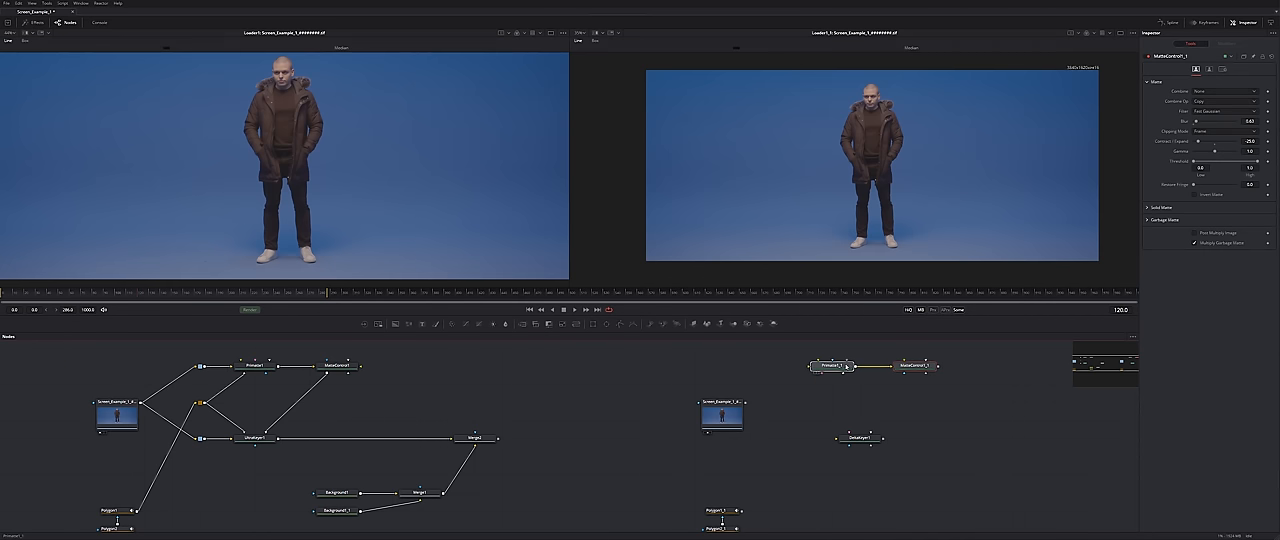
left_click_drag(745, 403, 790, 367)
left_click_drag(885, 366, 945, 366)
Wire the new loader and polygon masks into the DeltaKeyer and select it for editing.
left_click(720, 410)
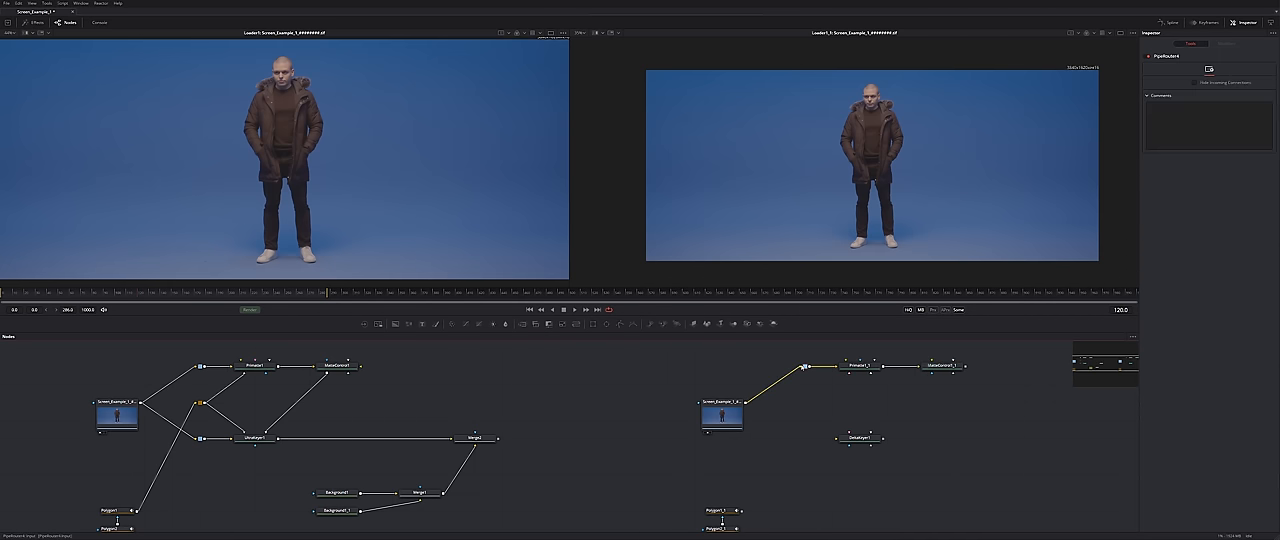
left_click_drag(745, 410, 848, 438)
scroll(858, 438, "down", 2)
left_click(782, 433, "alt")
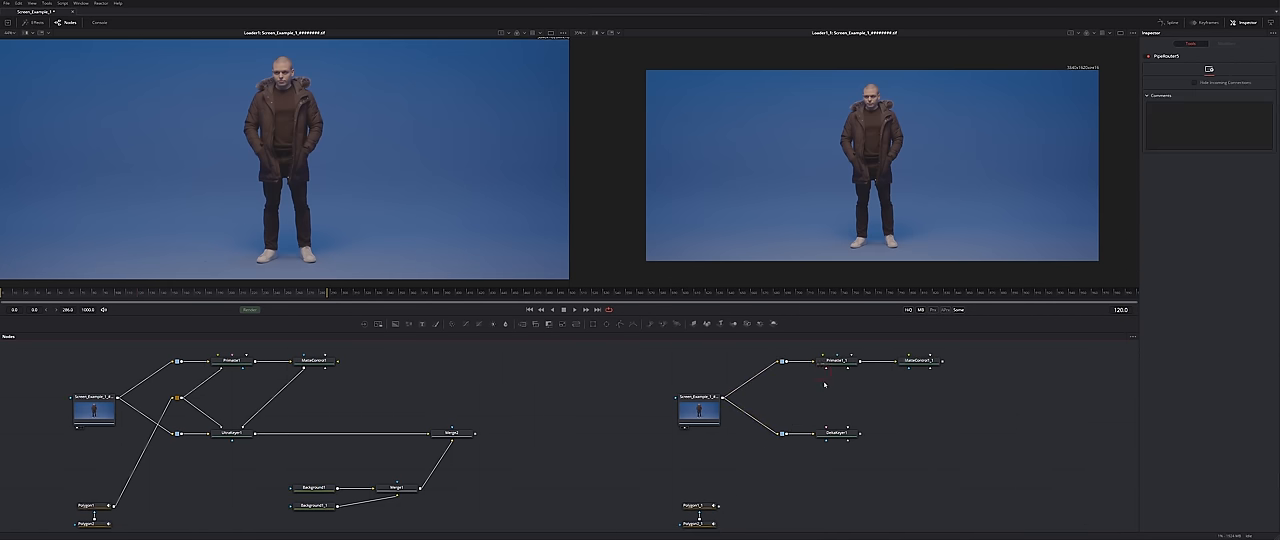
mouse_move(720, 505)
left_mouse_down()
mouse_move(810, 398)
mouse_move(606, 392)
left_mouse_up()
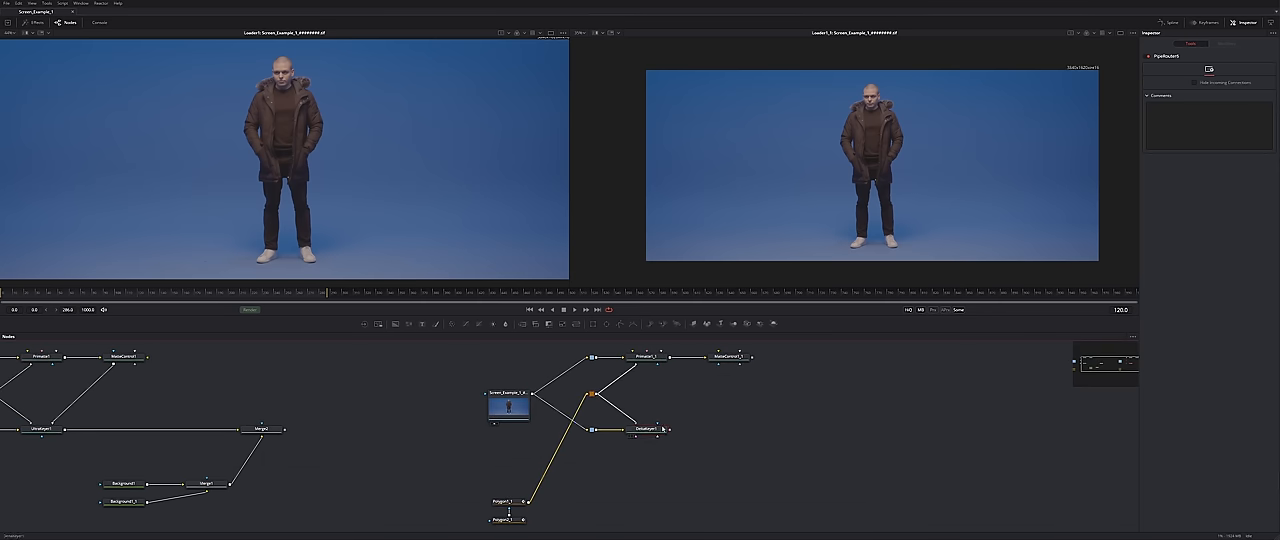
left_click(648, 430)
Sample the blue screen as DeltaKeyer's background colour and strengthen the key in alpha view.
key("2")
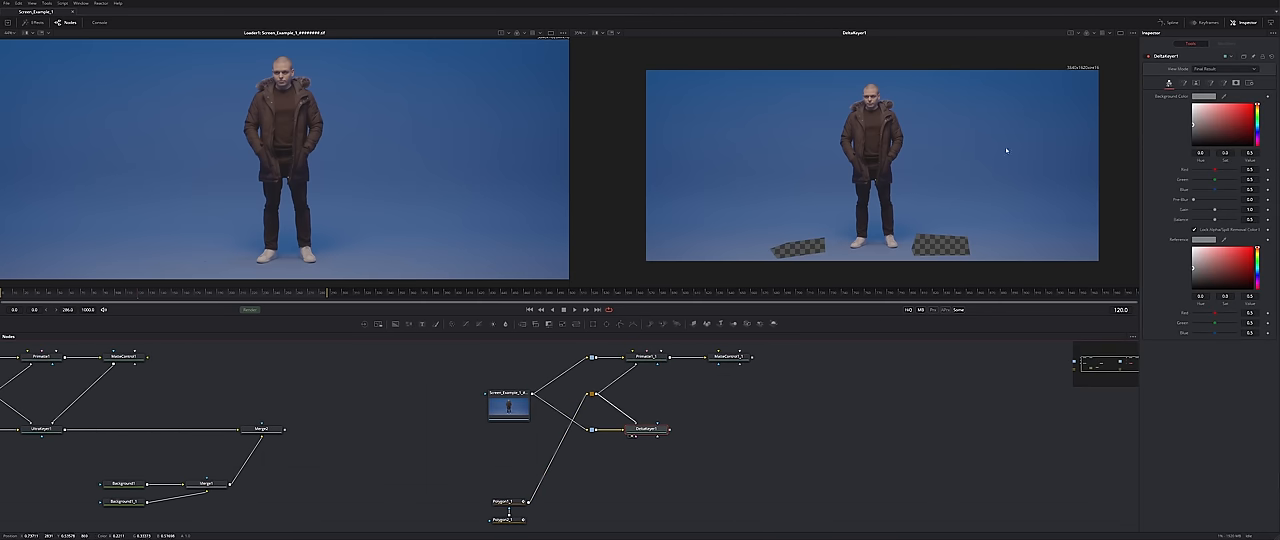
left_click_drag(1196, 95, 981, 163)
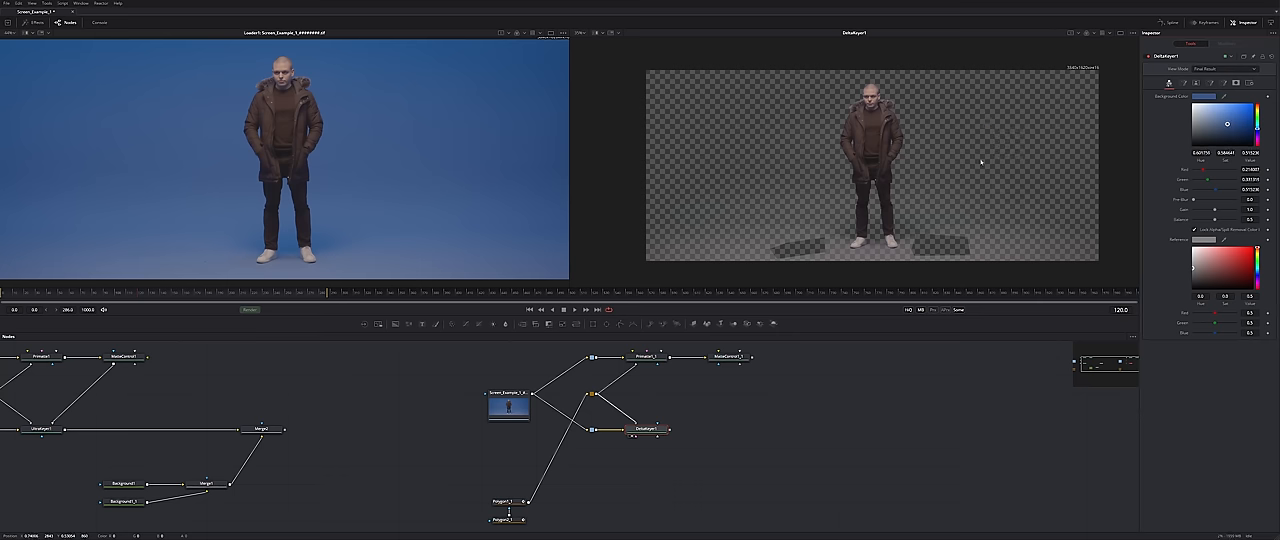
key("a")
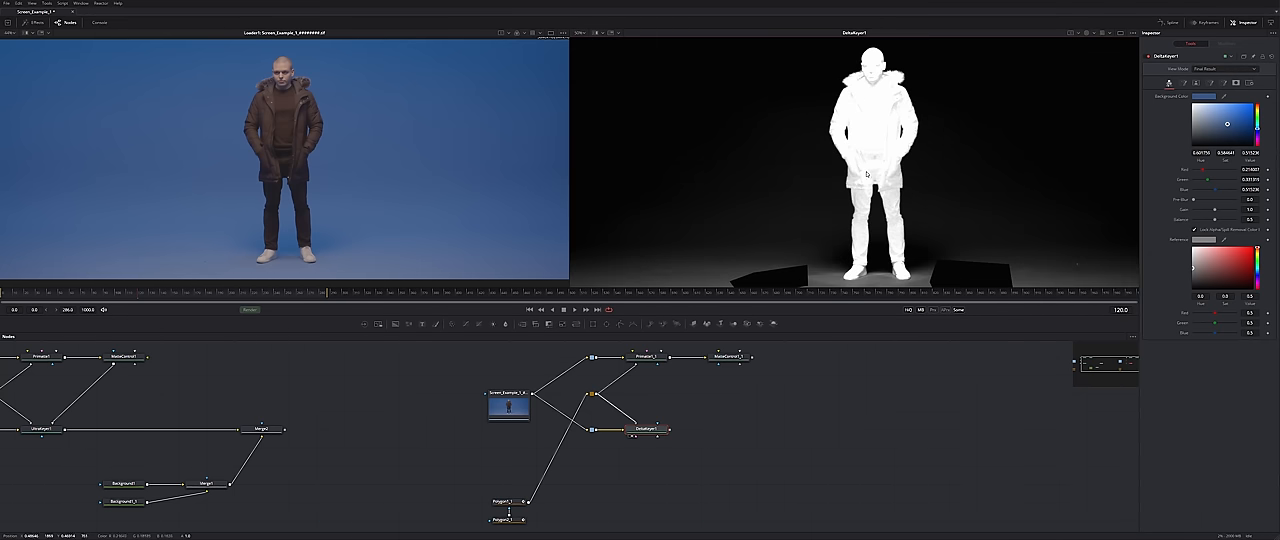
scroll(866, 173, "up", 2)
left_click_drag(1217, 218, 1221, 213)
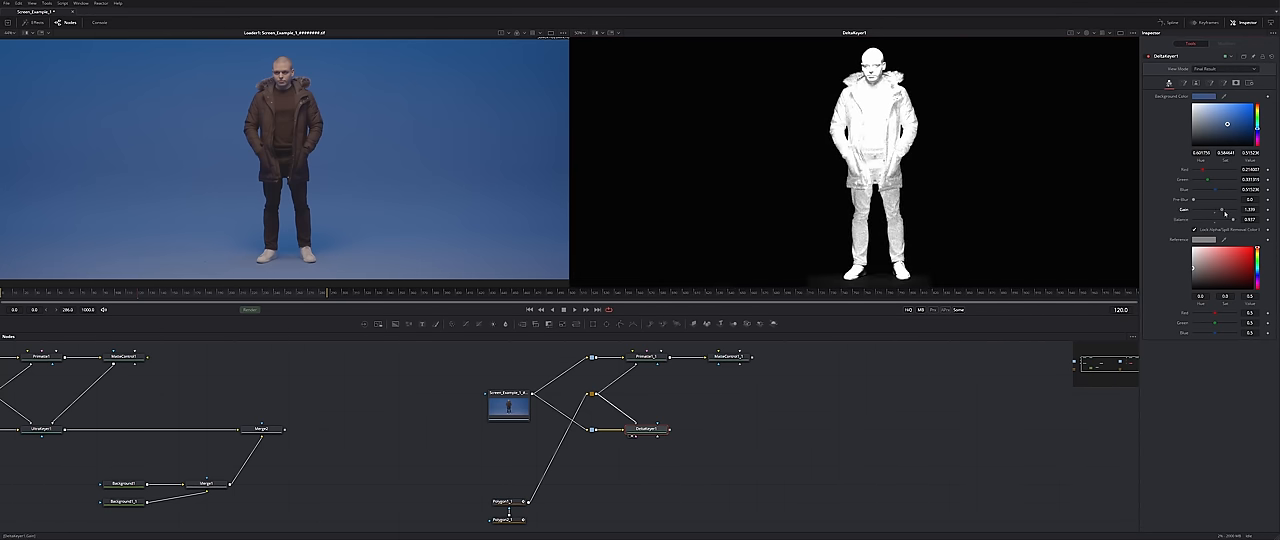
scroll(917, 170, "up", 3)
scroll(917, 170, "up", 3)
scroll(917, 170, "down", 3)
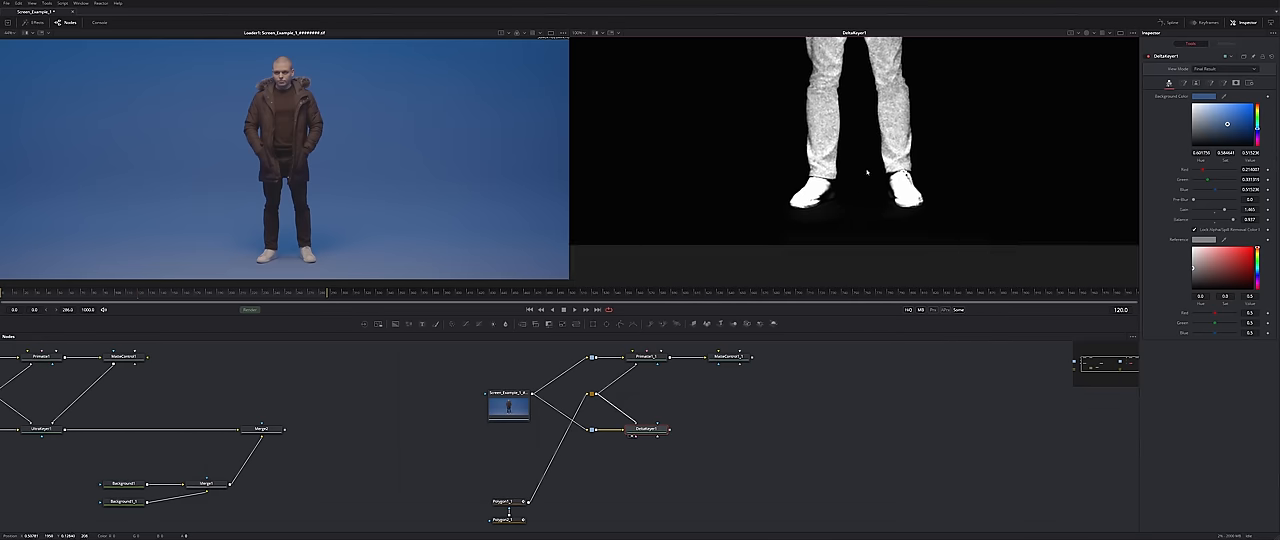
scroll(917, 170, "up", 1)
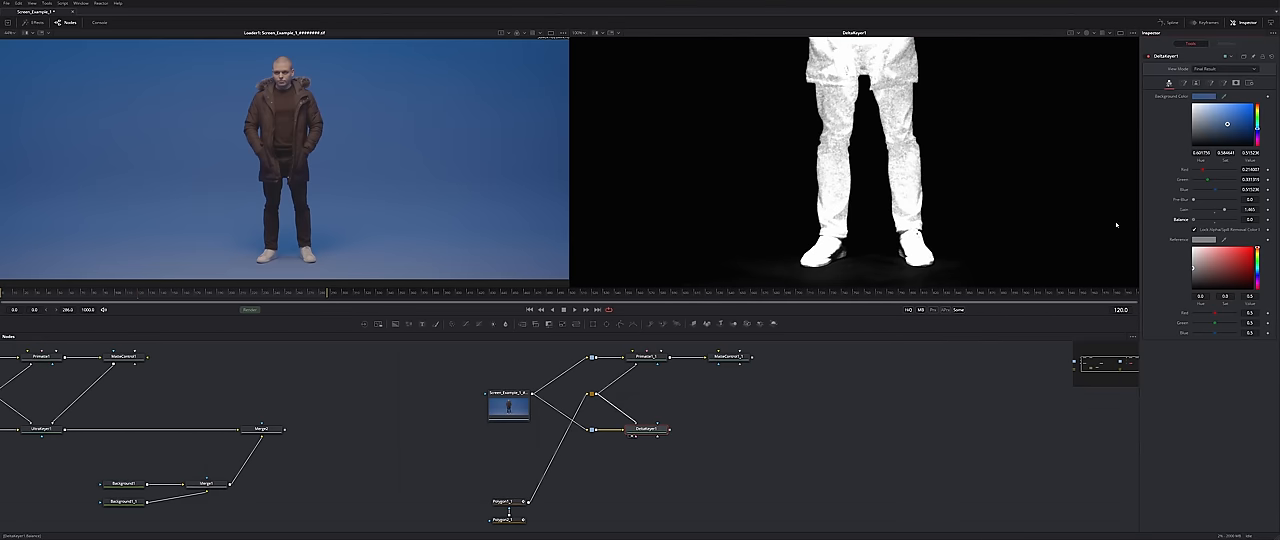
scroll(917, 170, "down", 3)
On the Matte tab raise the threshold and Clean Background, then review the Spill tab.
left_click(1196, 83)
left_click_drag(1195, 97, 1226, 97)
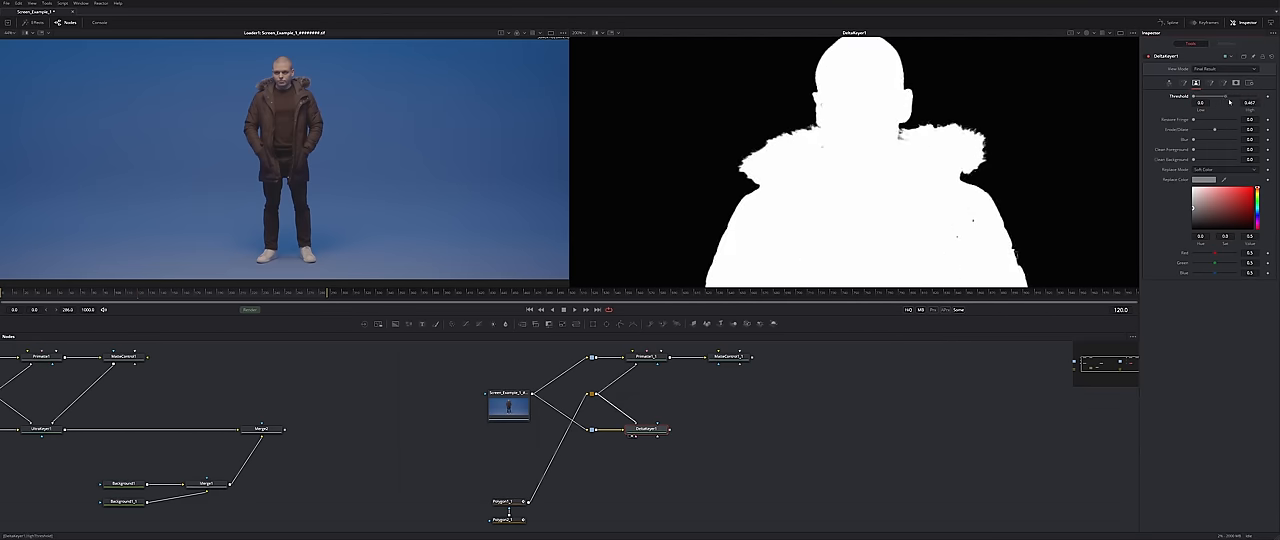
scroll(857, 160, "down", 5)
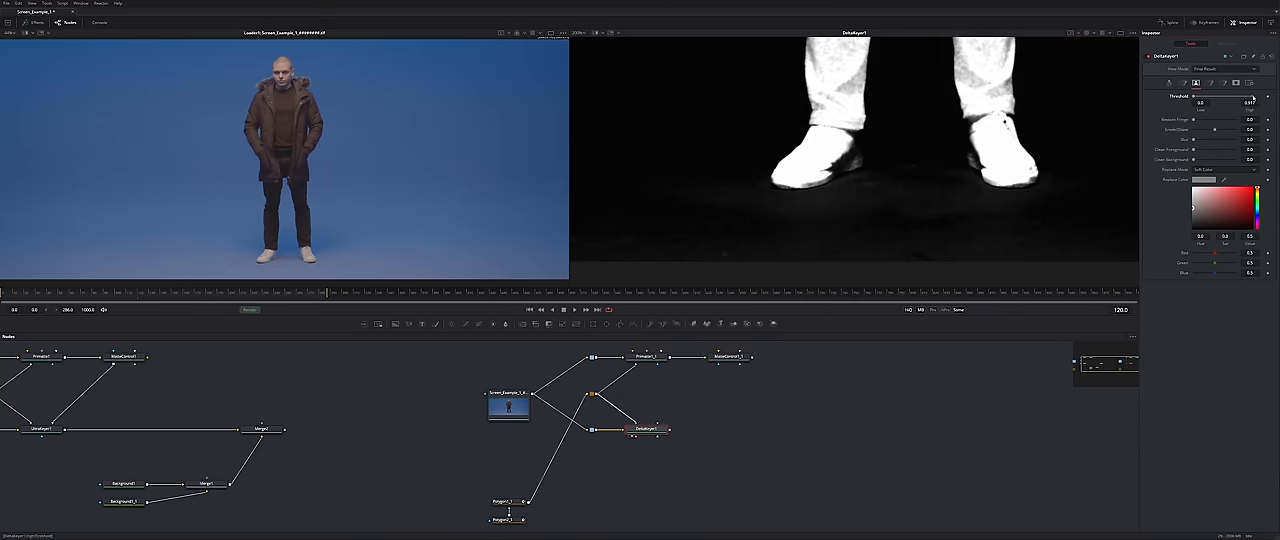
scroll(924, 190, "down", 2)
scroll(924, 190, "up", 3)
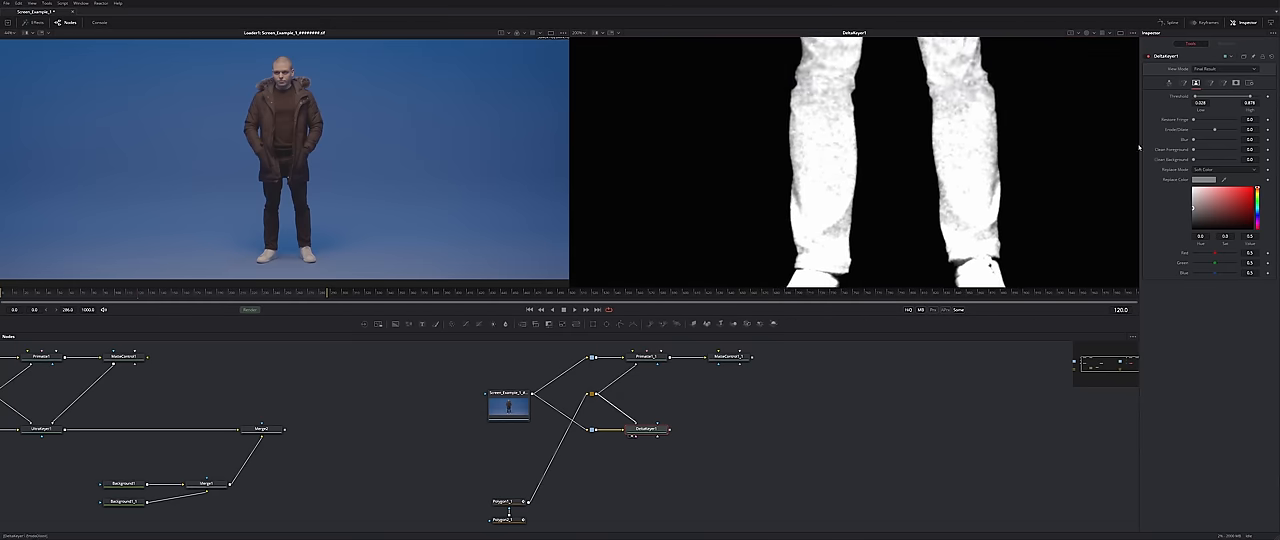
left_click_drag(1195, 160, 1197, 161)
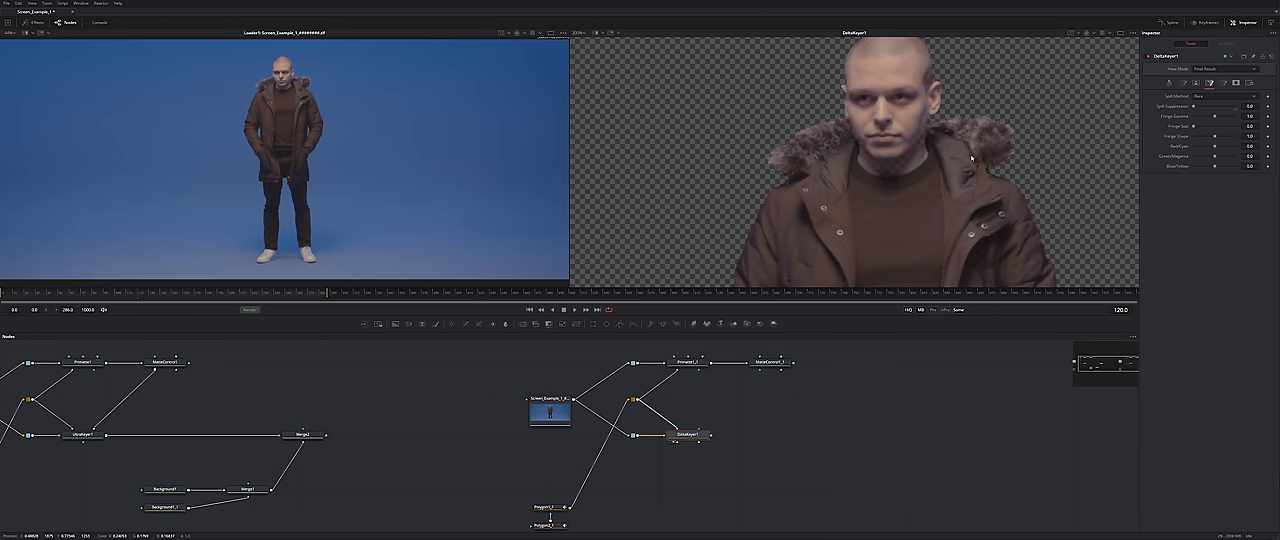
middle_click(972, 218)
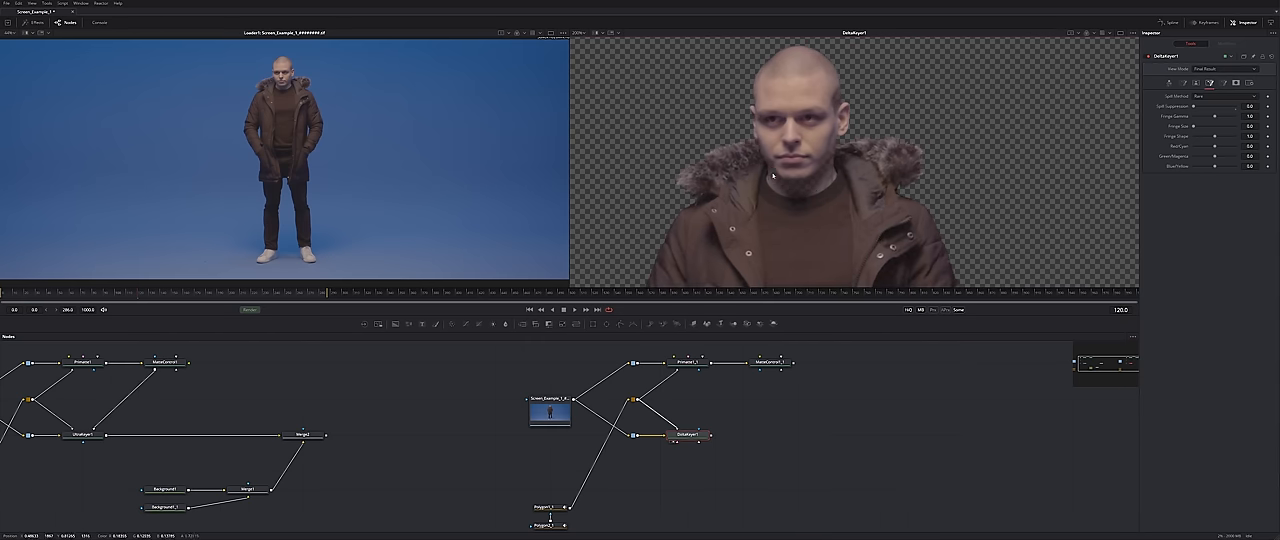
left_click(1228, 86)
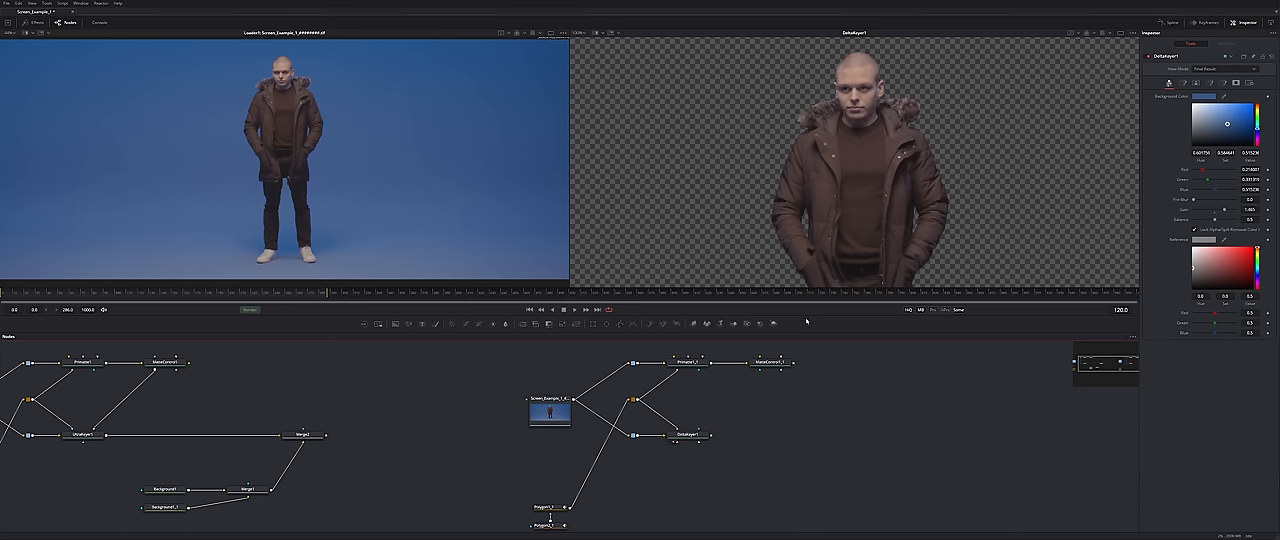
Add a Clean Plate node fed by the footage and view its result.
left_click_drag(810, 297, 810, 218)
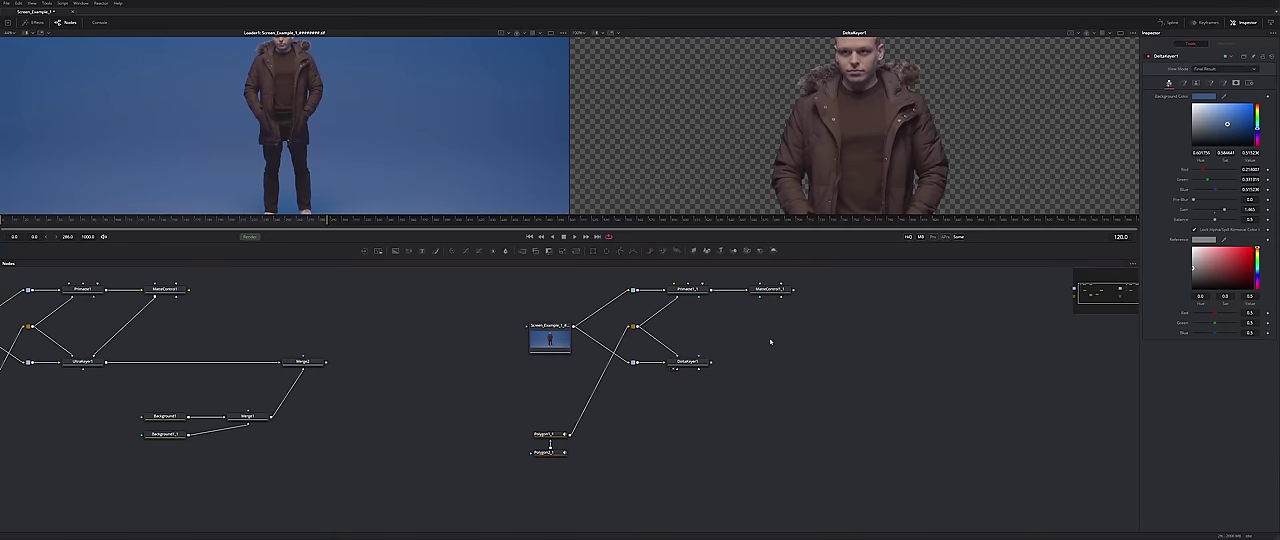
right_click(834, 302)
mouse_move(934, 414)
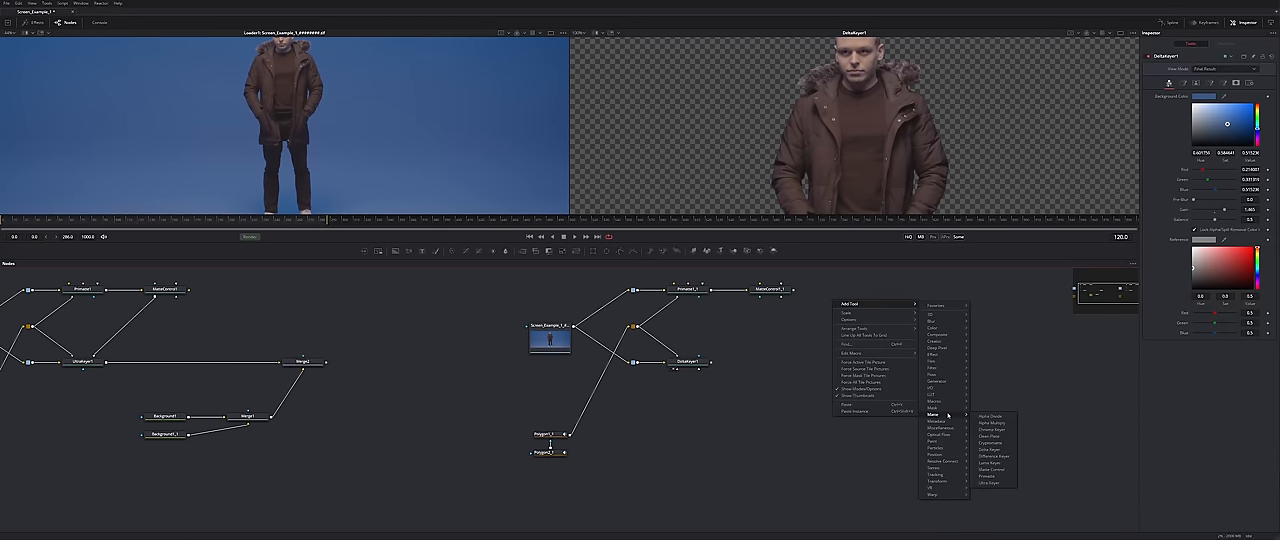
left_click(990, 437)
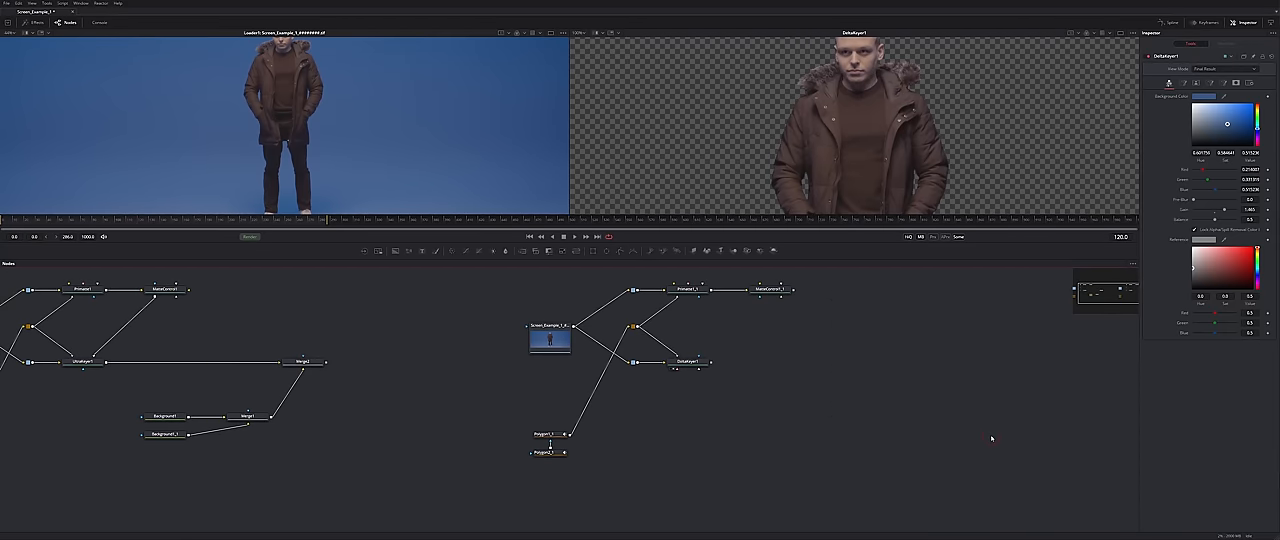
left_click_drag(575, 327, 688, 415)
middle_click(634, 404)
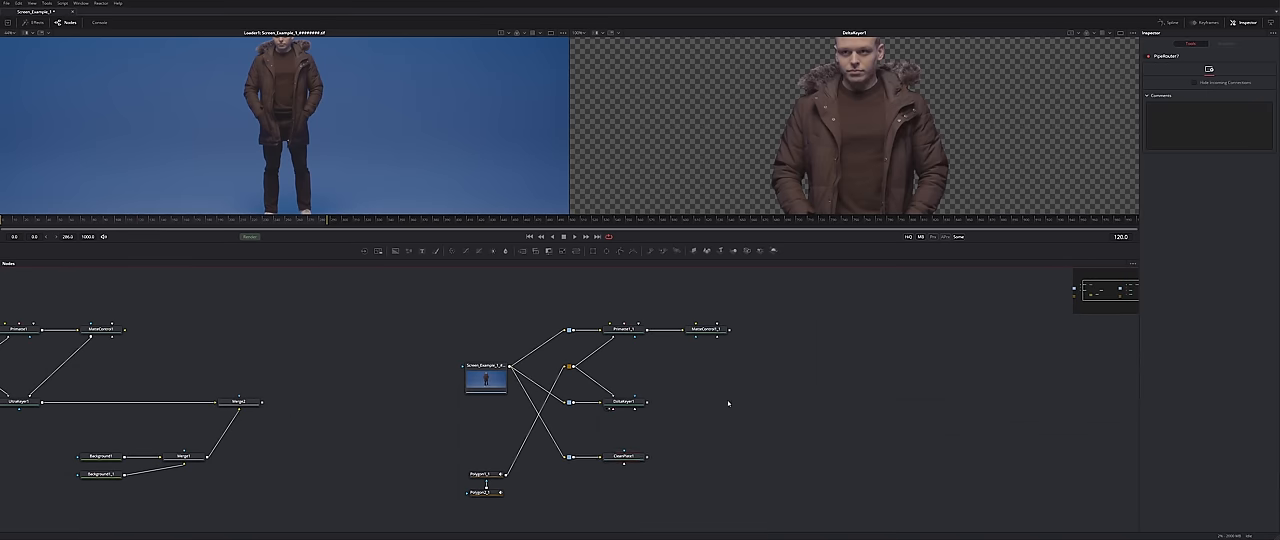
left_click(624, 456)
key("2")
Set the Clean Plate method to Ranges and drag-sample the uneven blue backdrop.
left_click(1202, 82)
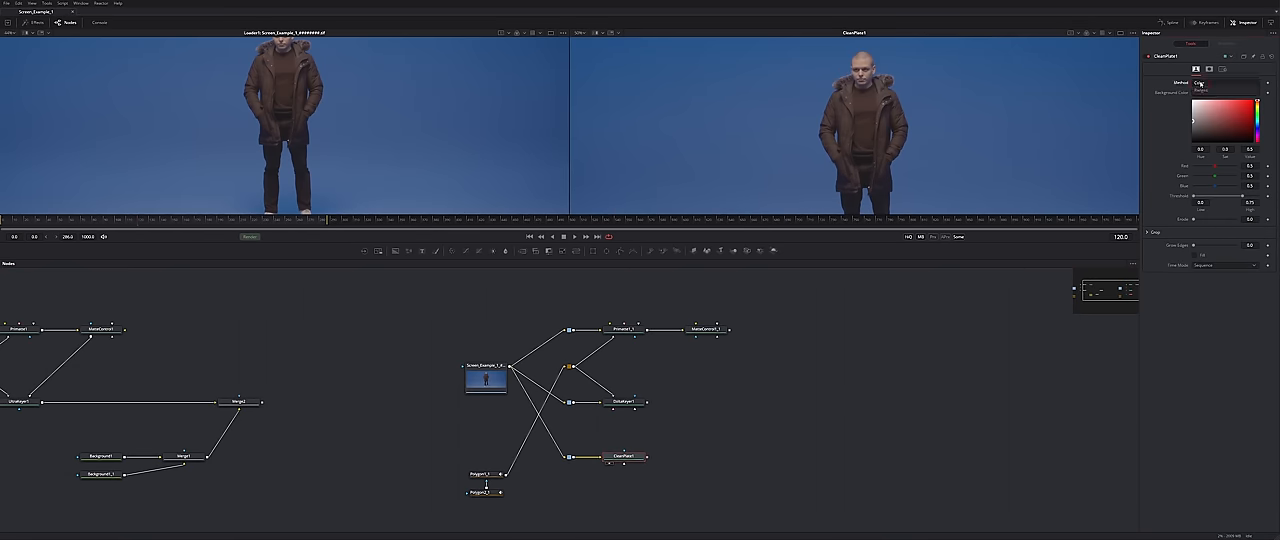
left_click(1214, 91)
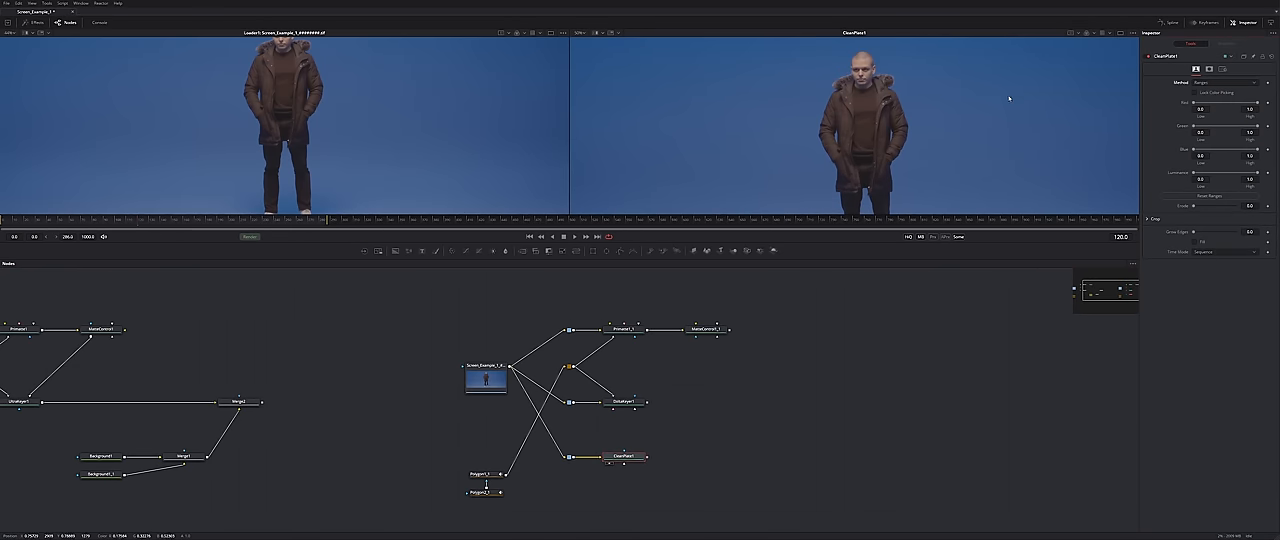
left_click_drag(956, 89, 1072, 162)
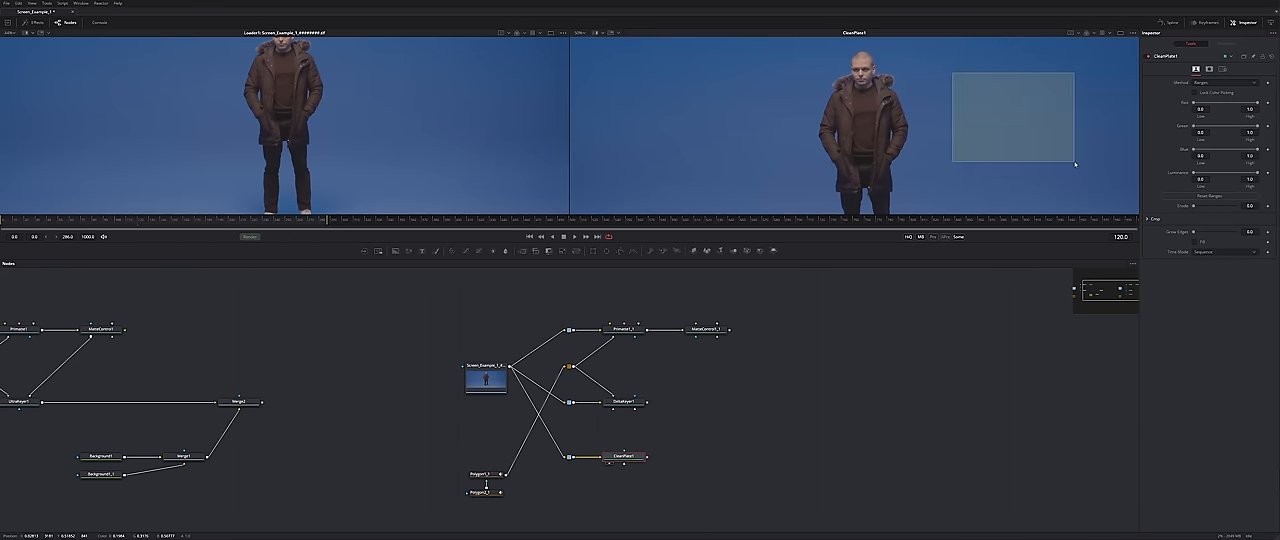
middle_click(1028, 114)
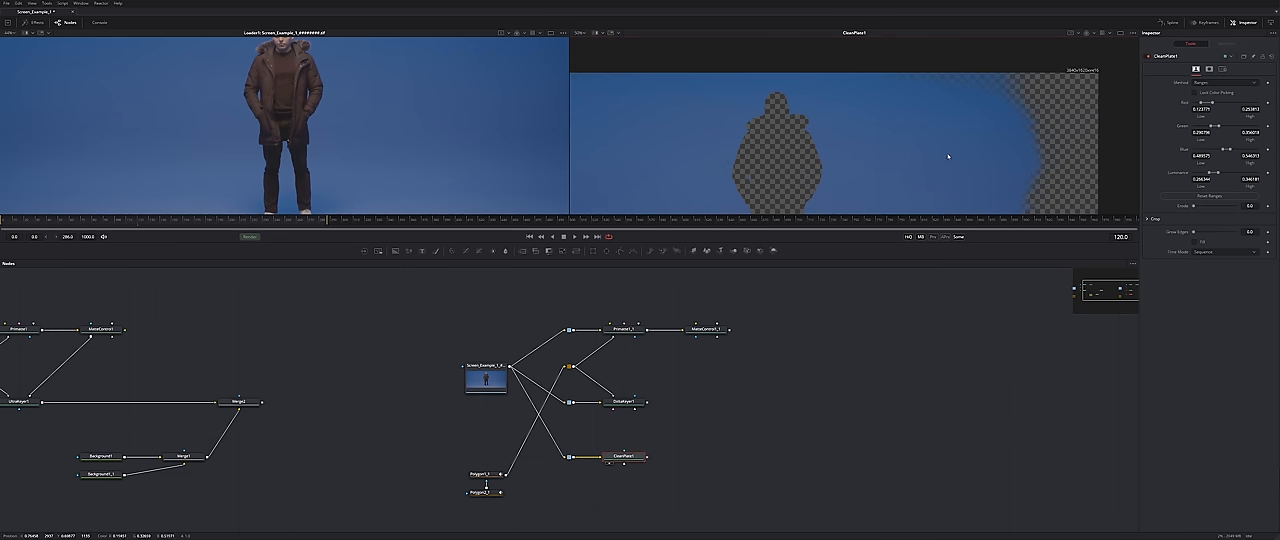
left_click_drag(949, 72, 1040, 120)
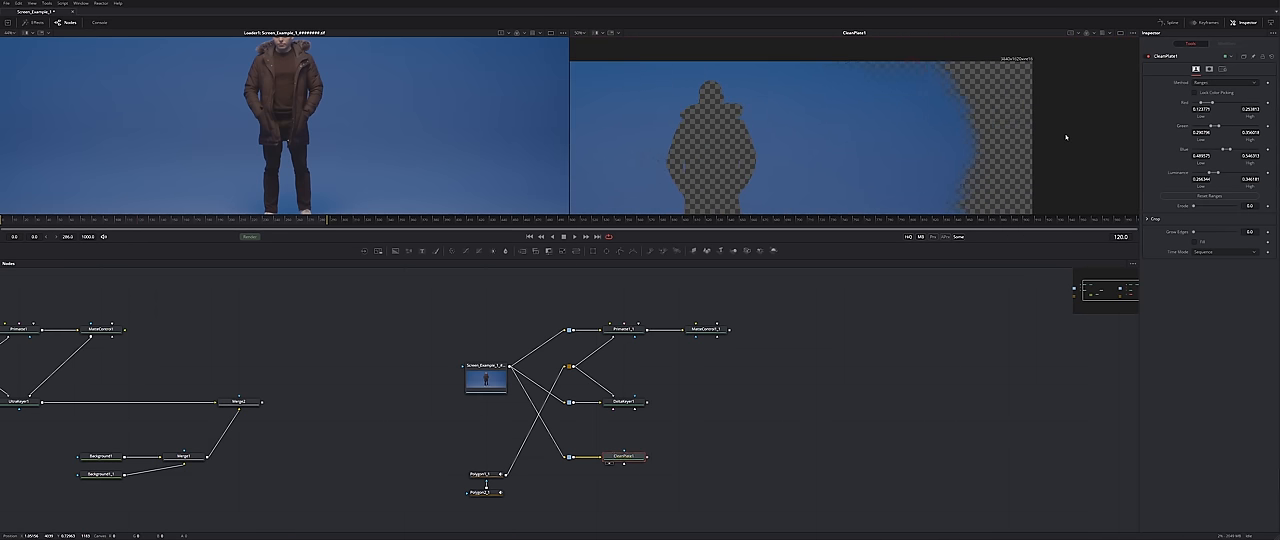
scroll(973, 167, "down", 2)
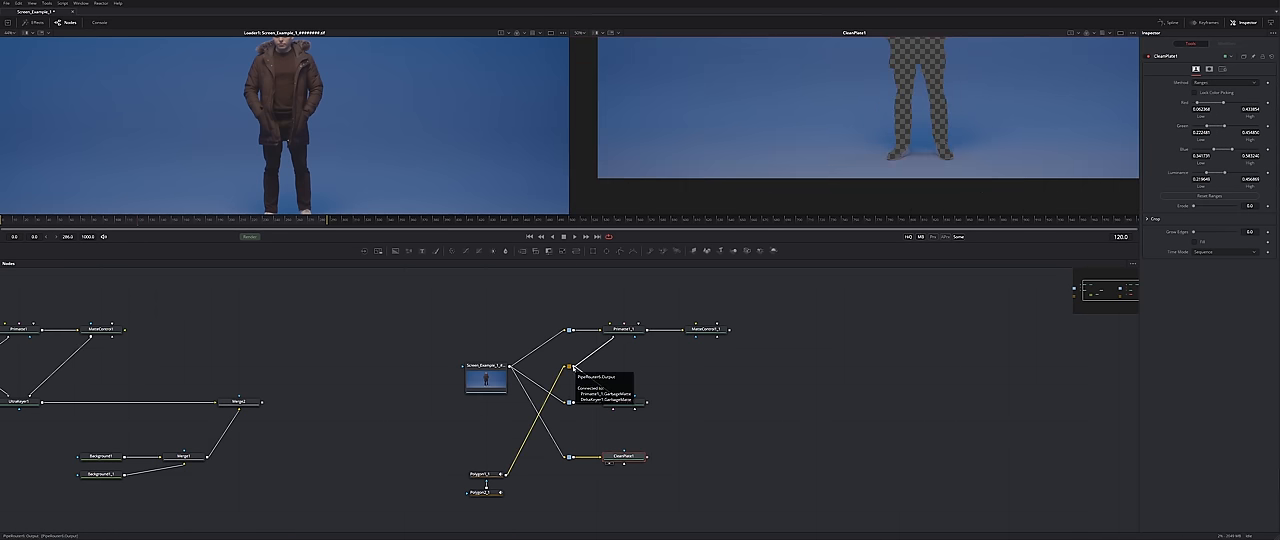
Connect the Polygon mask, then raise Erode and Grow Edges to fill the man's silhouette with blue.
left_click_drag(648, 458, 624, 473)
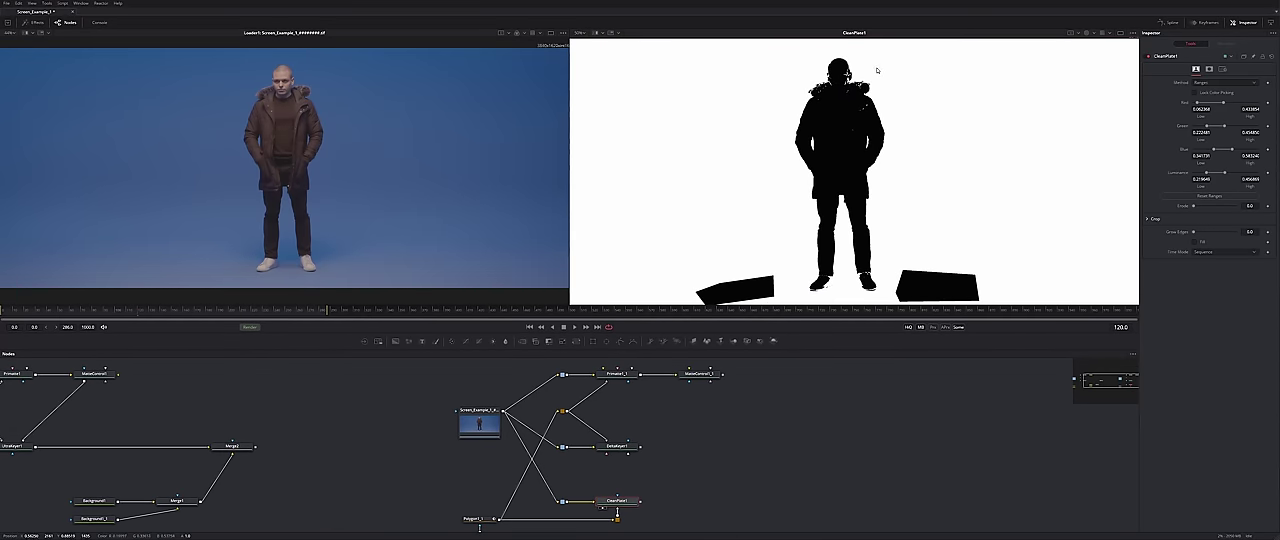
key("c")
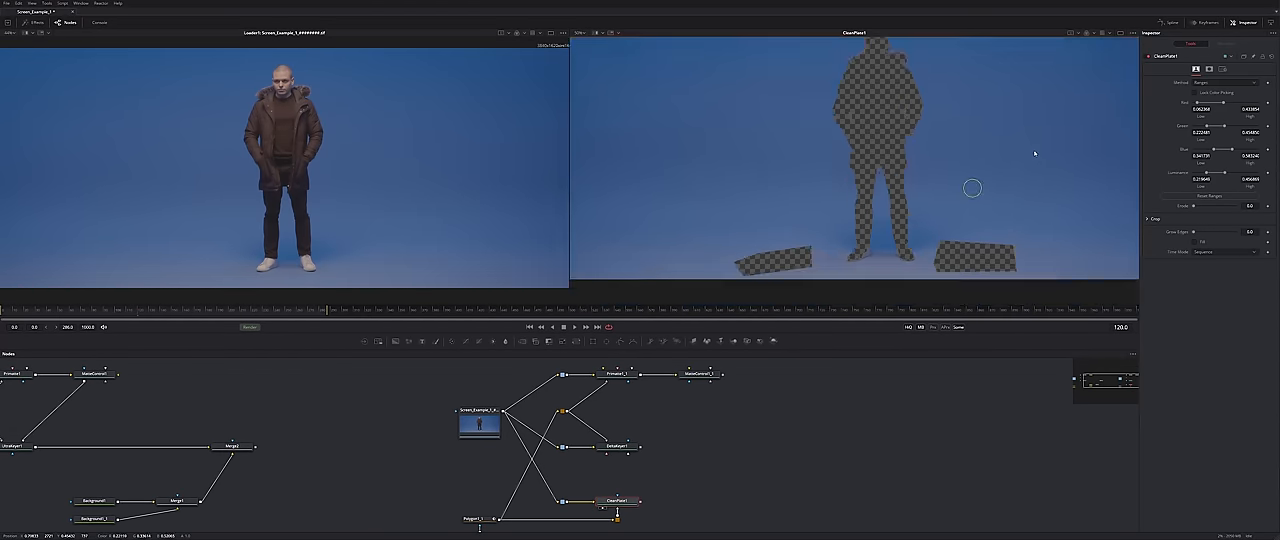
mouse_move(1194, 208)
left_mouse_down()
mouse_move(1220, 208)
mouse_move(1190, 236)
left_mouse_up()
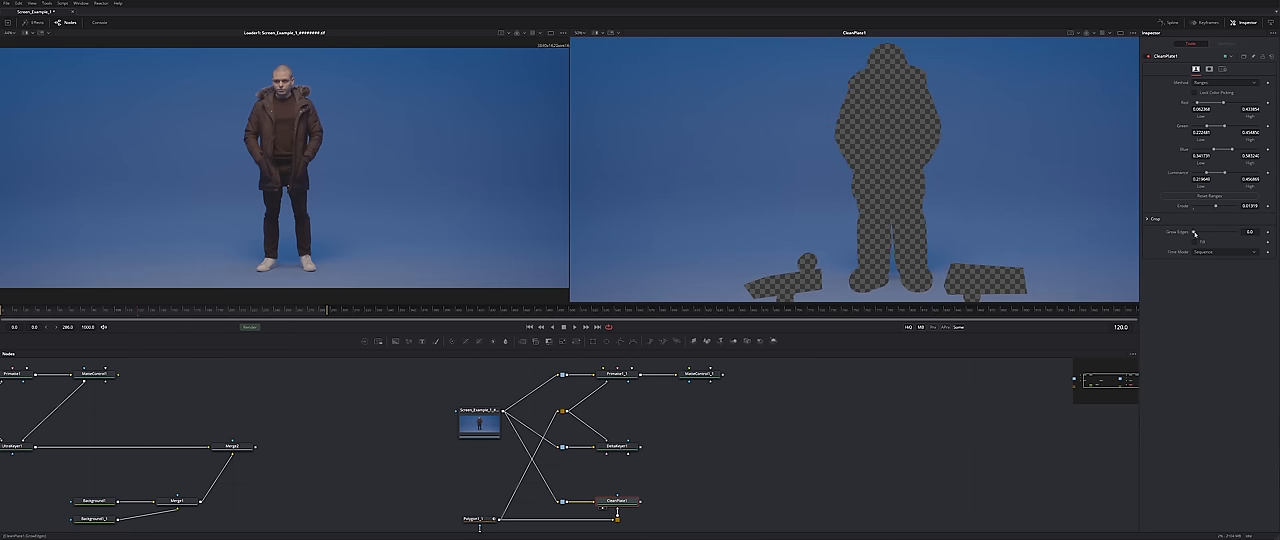
left_click_drag(1194, 233, 1244, 233)
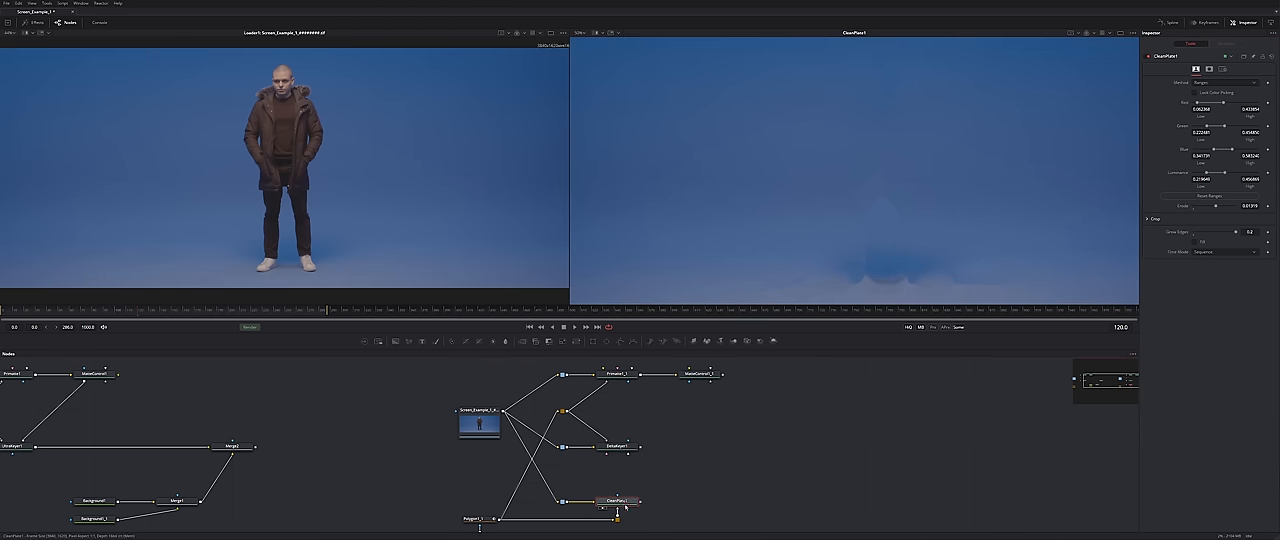
Add Blur1 after CleanPlate1 and route its output toward DeltaKeyer1.
key("shift+space")
type("blur")
key("Return")
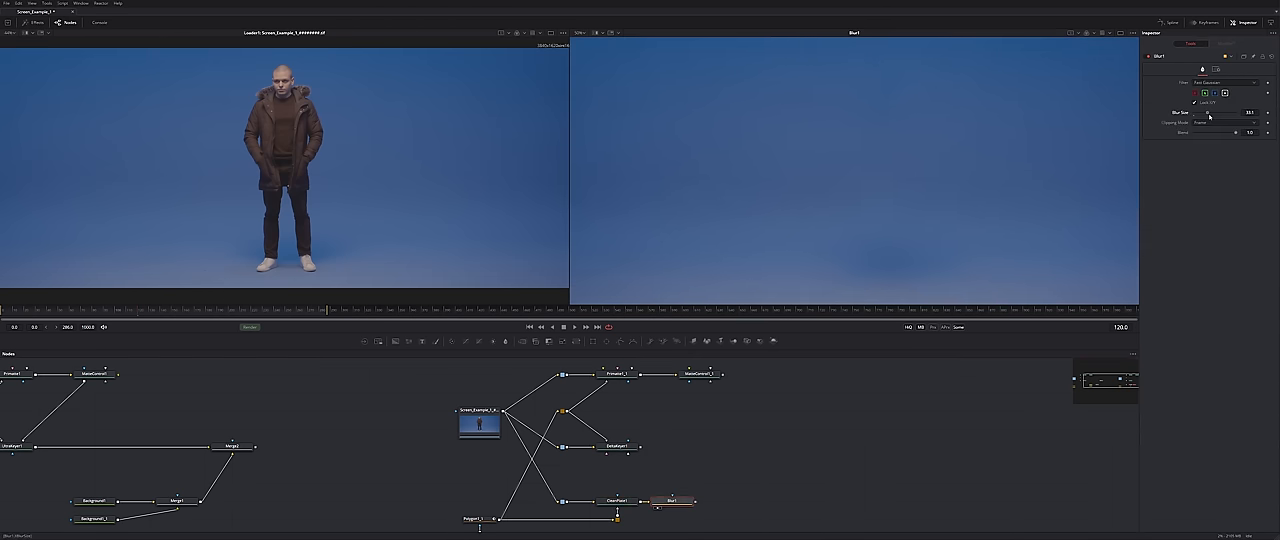
key("2")
scroll(960, 138, "up", 3)
left_click_drag(1010, 150, 1054, 186)
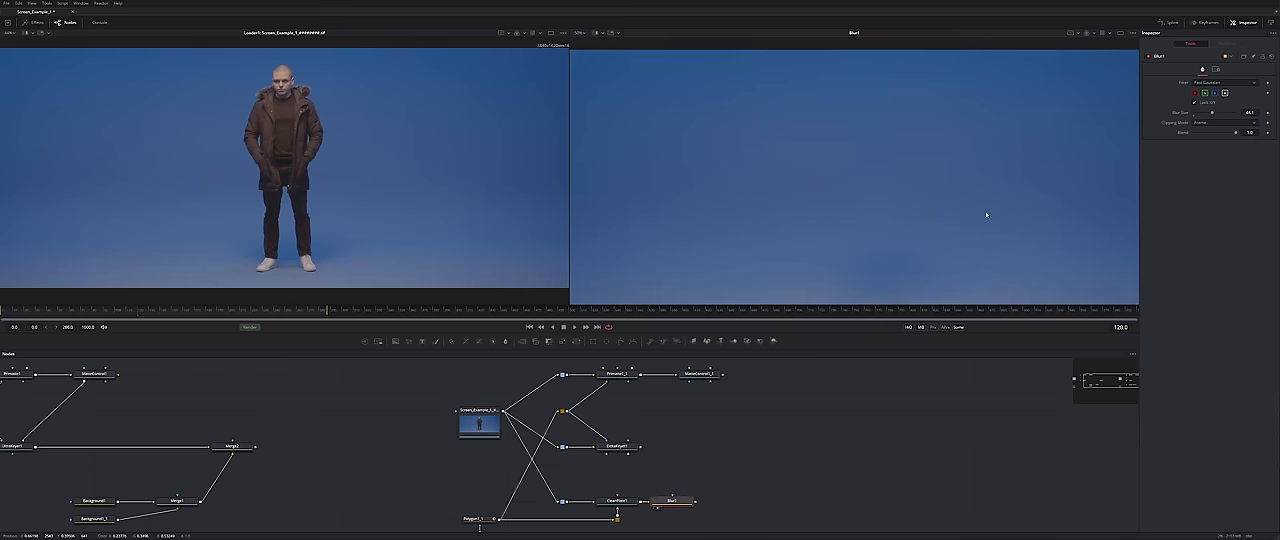
scroll(1054, 186, "up", 3)
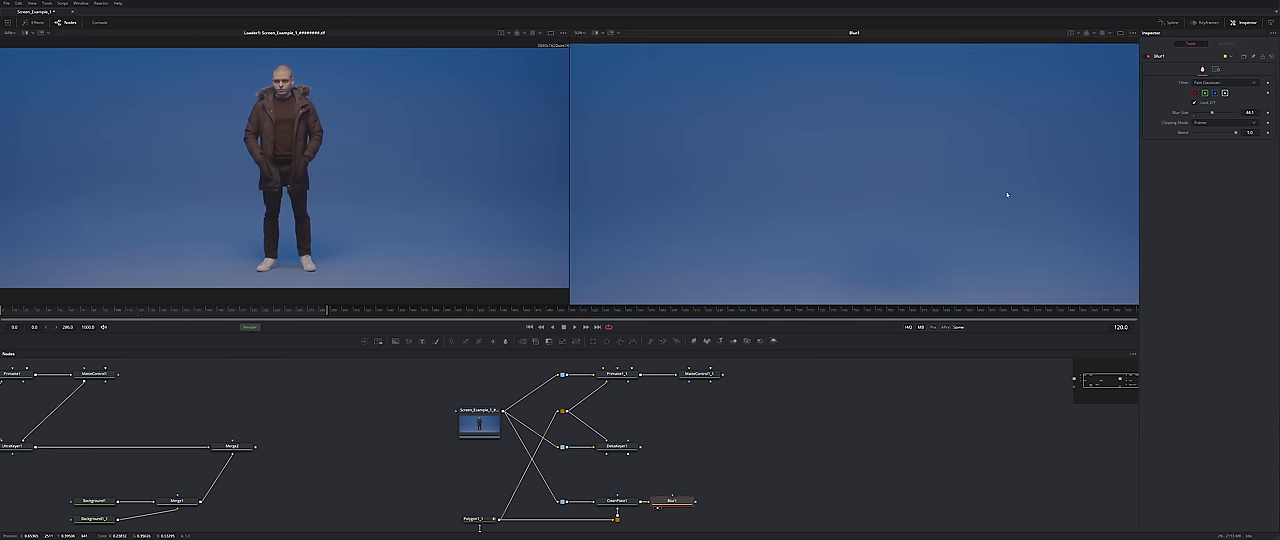
key("ctrl+f")
mouse_move(672, 501)
left_mouse_down()
mouse_move(617, 484)
mouse_move(615, 450)
left_mouse_up()
Plug Blur1 into DeltaKeyer1's Clean Plate input and darken the floor shadow in the matte.
left_click(620, 446)
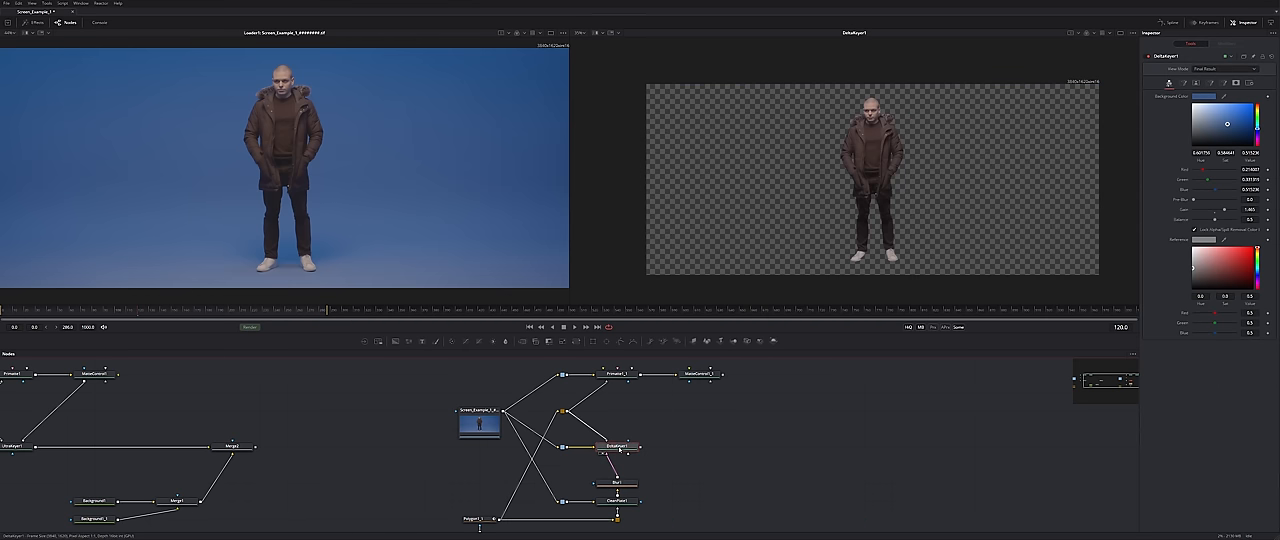
scroll(892, 119, "up", 4)
scroll(872, 160, "down", 2)
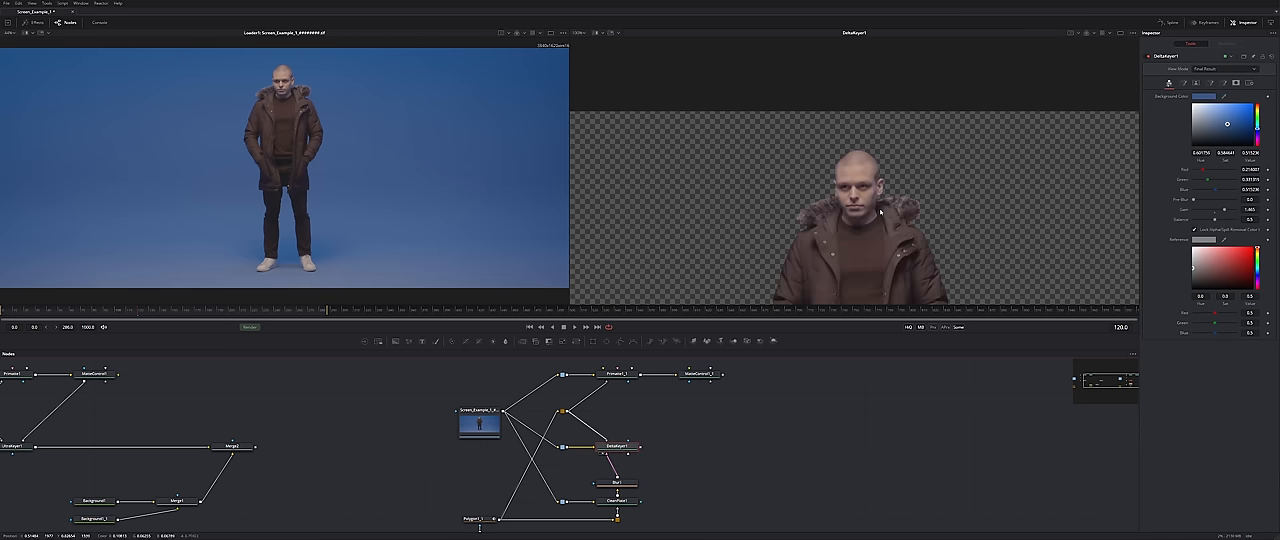
scroll(880, 162, "down", 2)
scroll(886, 164, "down", 1)
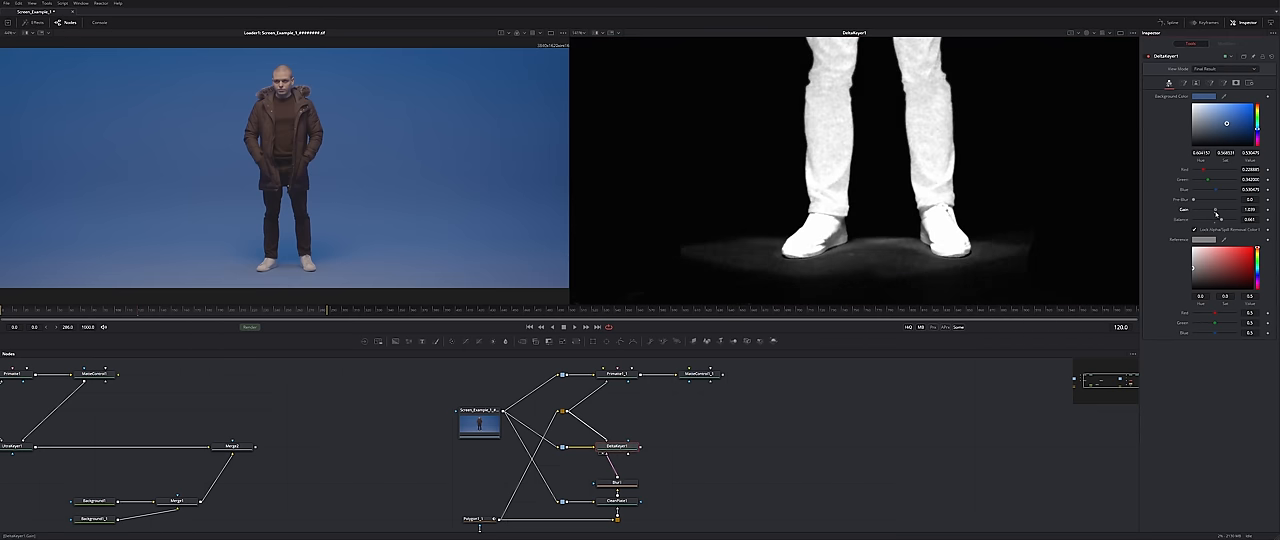
left_click_drag(1217, 214, 1219, 214)
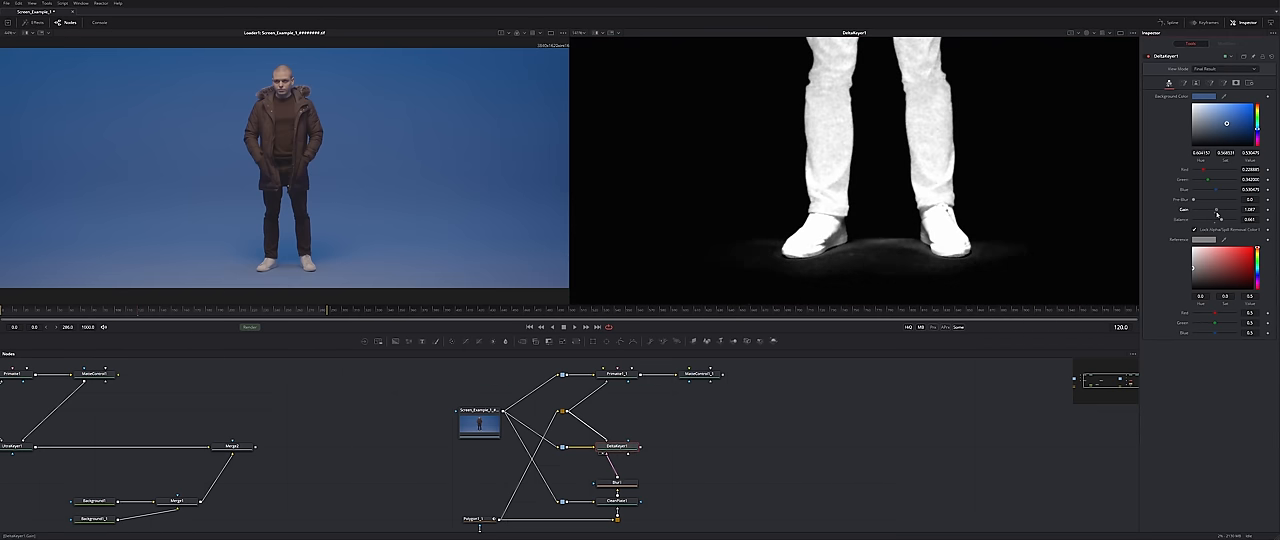
middle_click(931, 174)
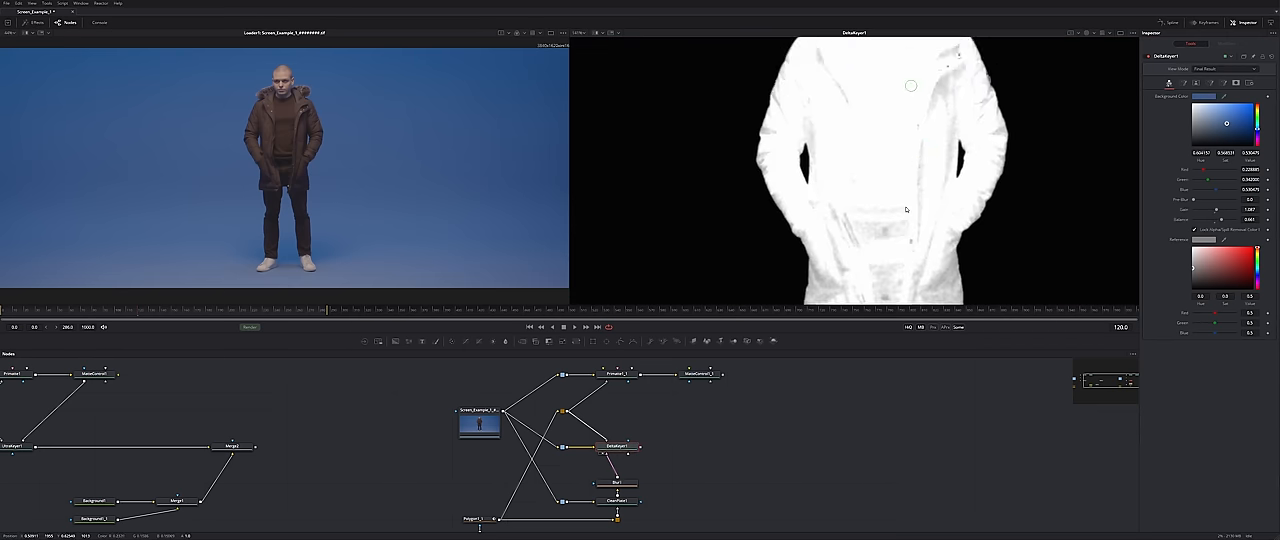
scroll(874, 198, "up", 1)
scroll(860, 180, "up", 1)
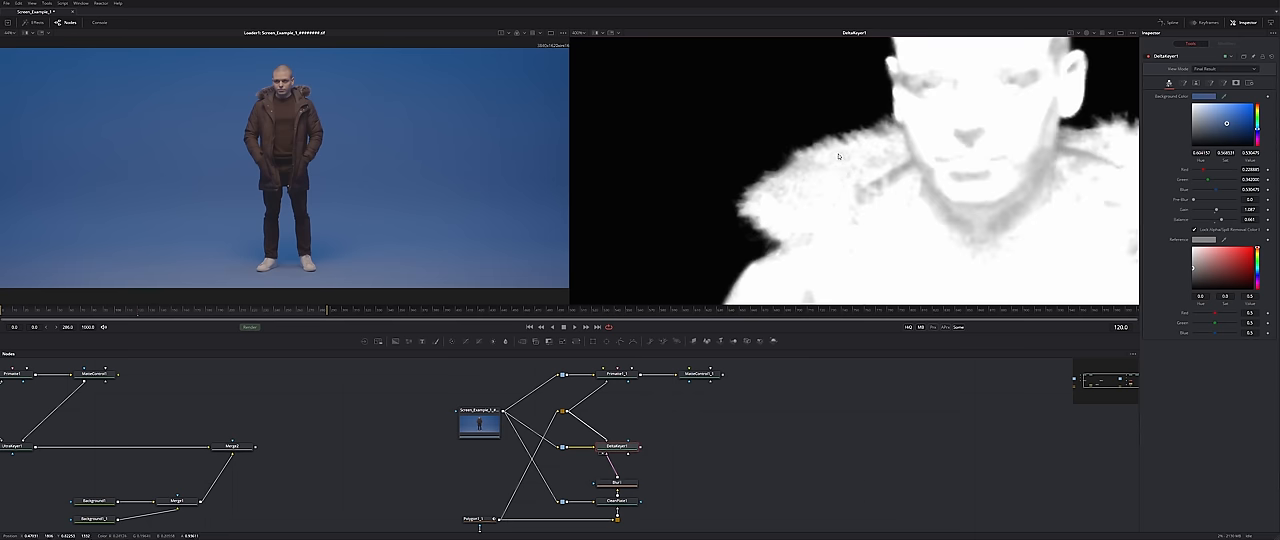
left_click_drag(893, 128, 979, 165)
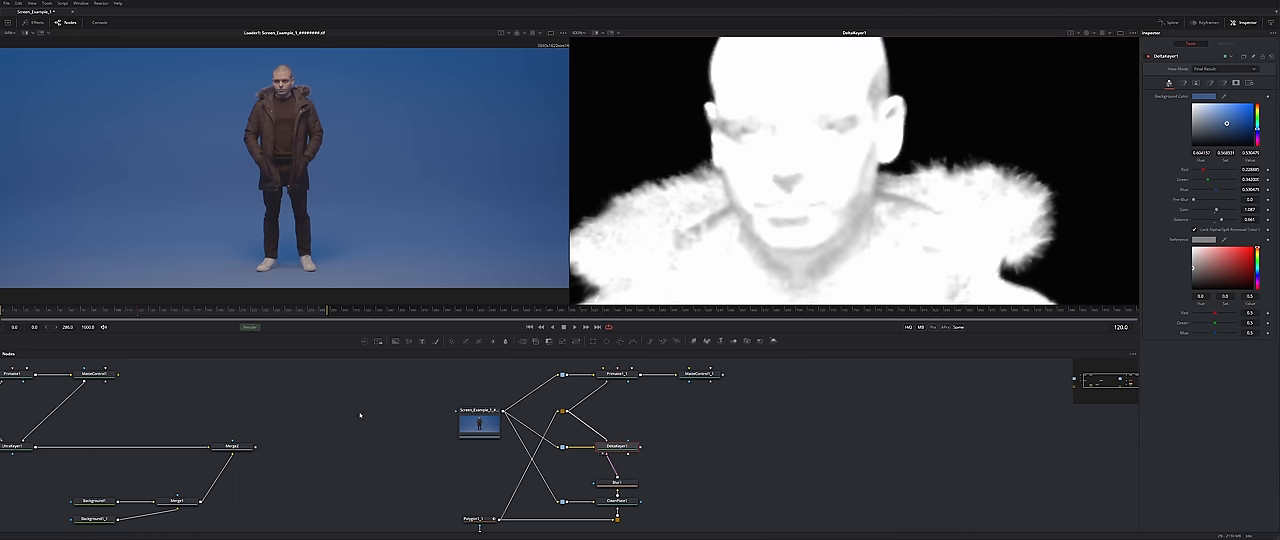
left_click_drag(360, 414, 400, 409)
Compare the UltraKeyer, Primatte and DeltaKeyer mattes in the viewer.
left_click(69, 444)
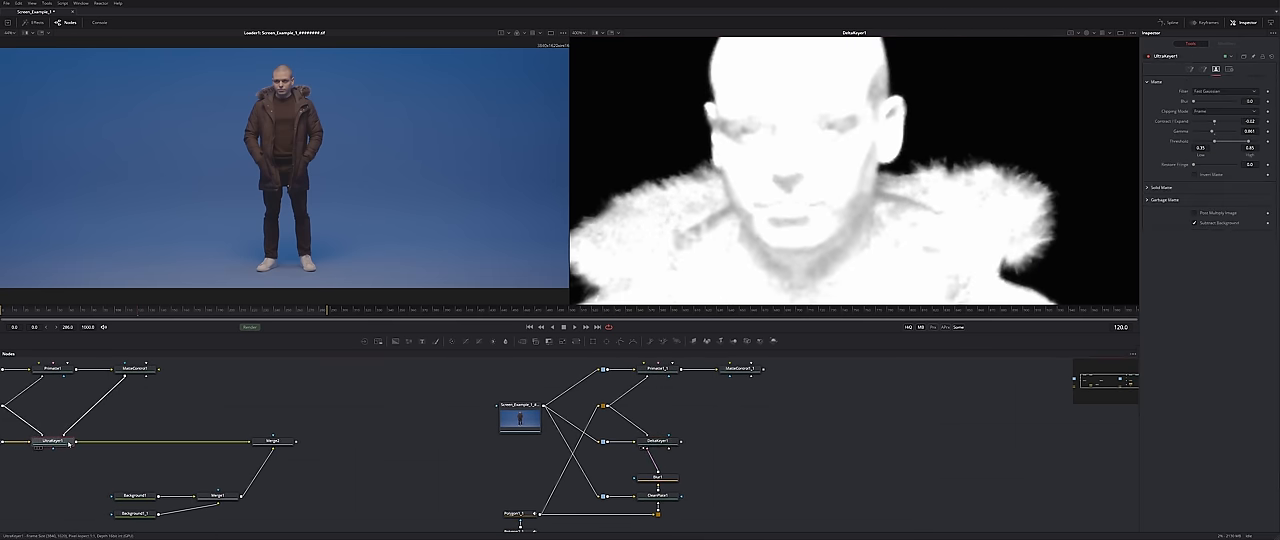
key("2")
mouse_move(101, 432)
left_mouse_down()
mouse_move(377, 415)
mouse_move(343, 437)
left_mouse_up()
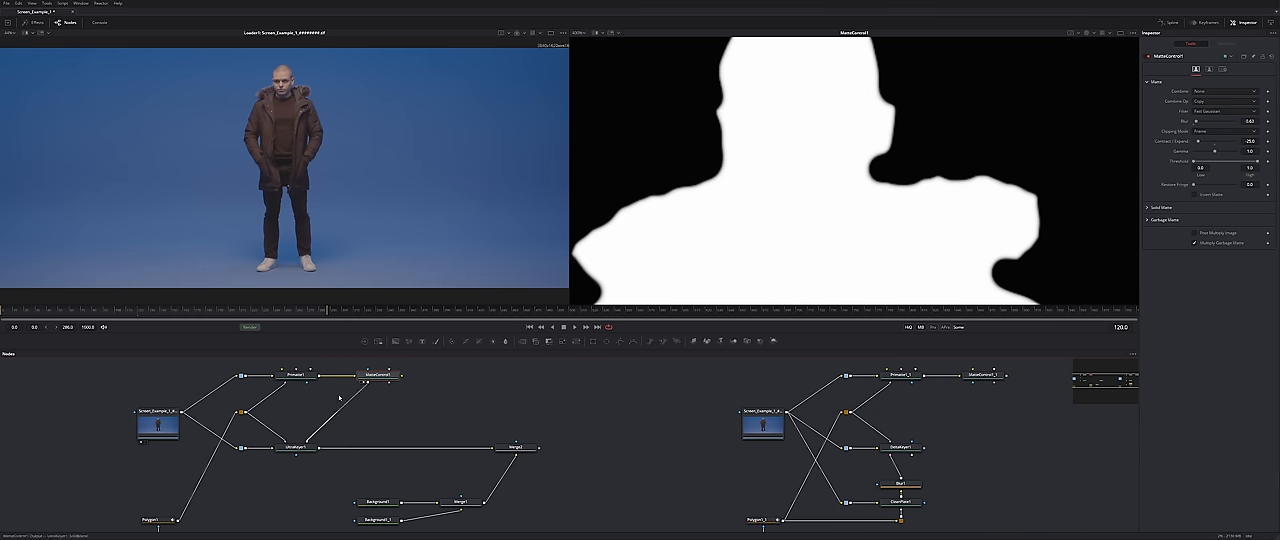
left_click(295, 375)
key("2")
left_click(295, 447)
key("2")
scroll(850, 170, "up", 3)
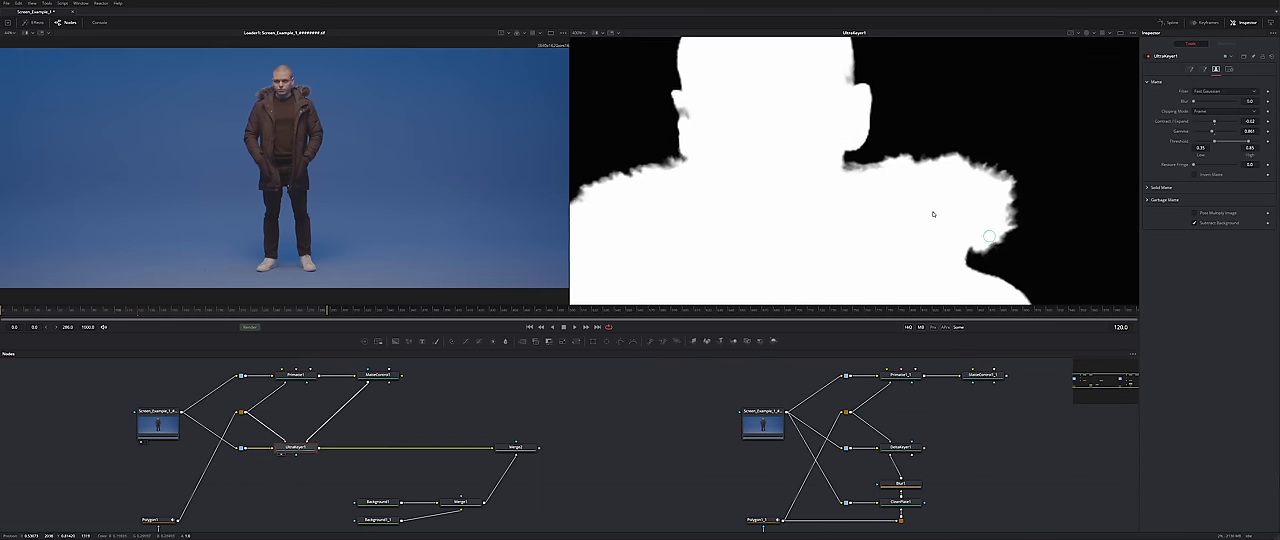
left_click(914, 450)
key("2")
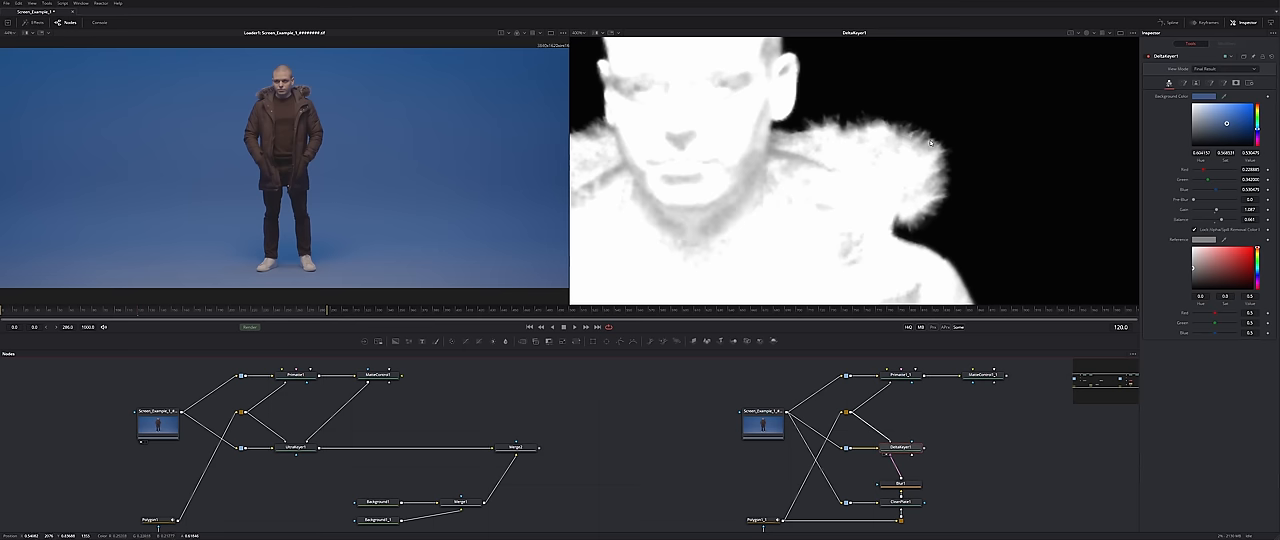
Connect MatteControl1_1 into DeltaKeyer1's garbage matte input and raise its blur to soften edges.
middle_click(951, 186)
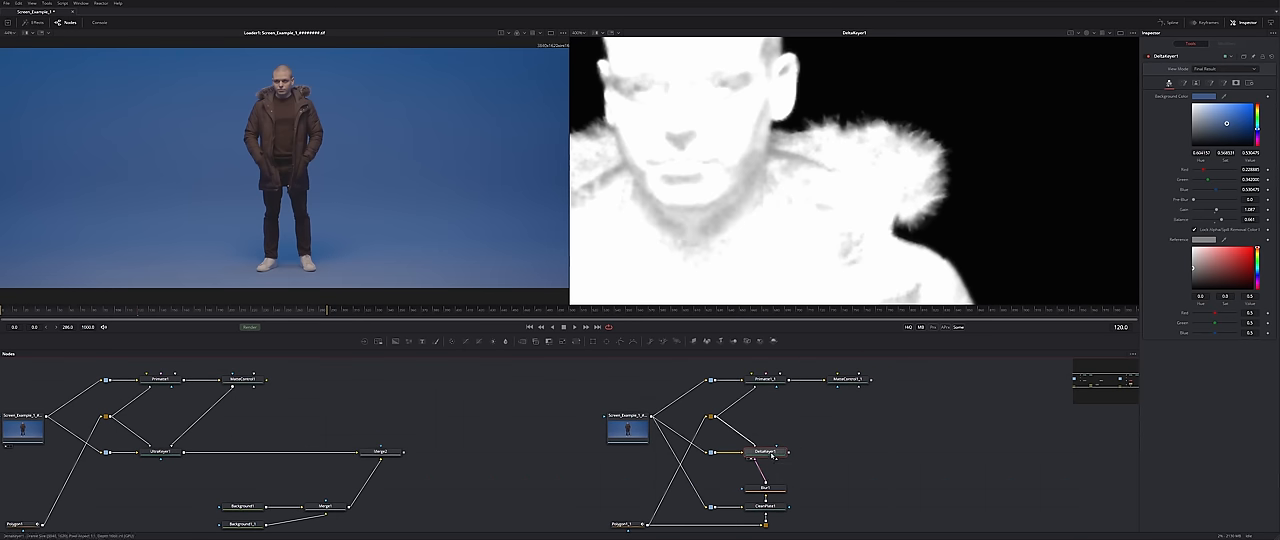
mouse_move(872, 383)
left_mouse_down()
mouse_move(777, 462)
mouse_move(770, 452)
left_mouse_up()
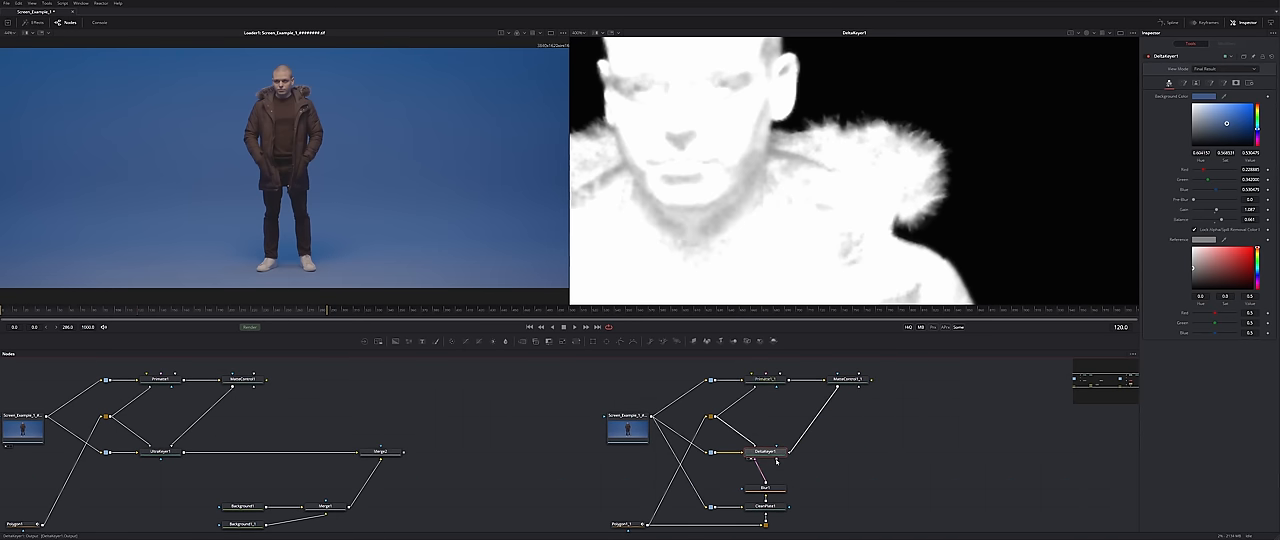
scroll(734, 106, "down", 3)
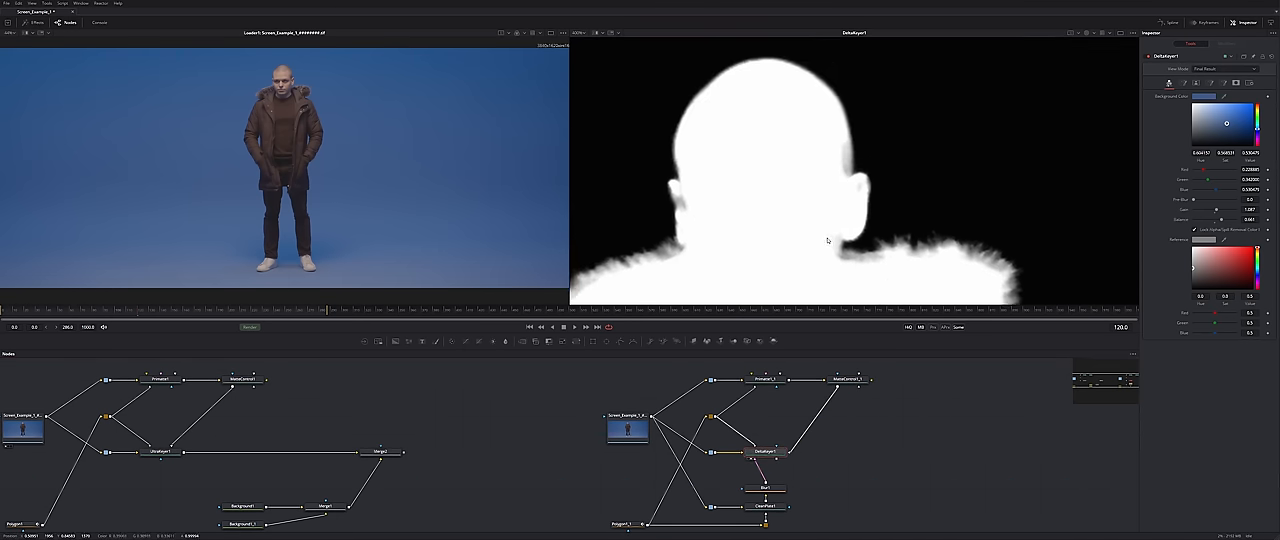
scroll(734, 106, "up", 3)
left_click_drag(760, 150, 730, 180)
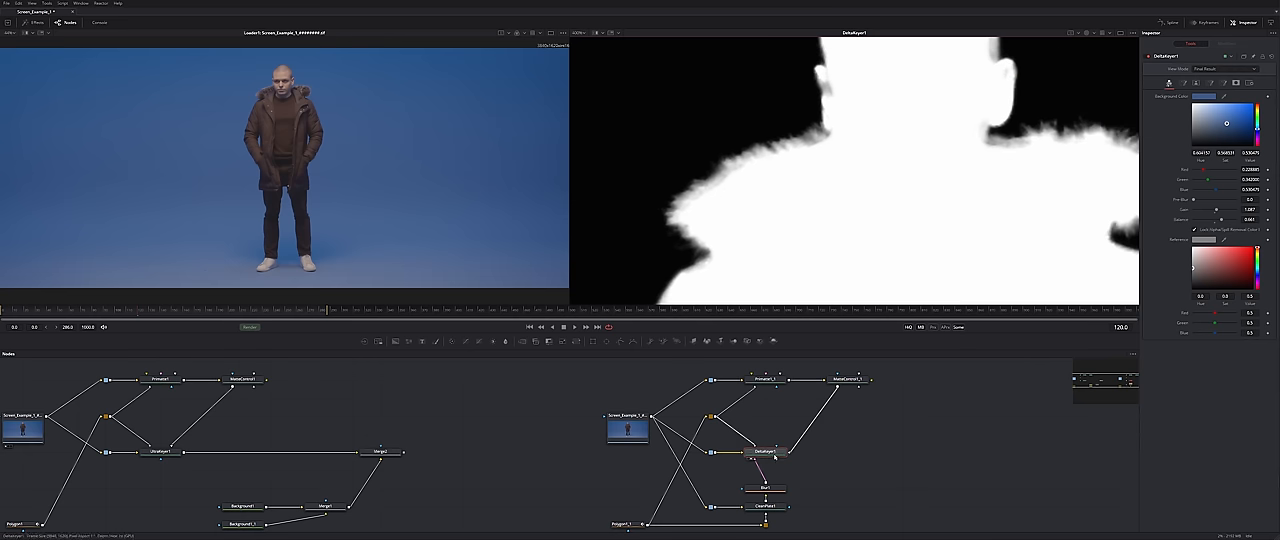
left_click(775, 458)
left_click_drag(870, 382, 778, 461)
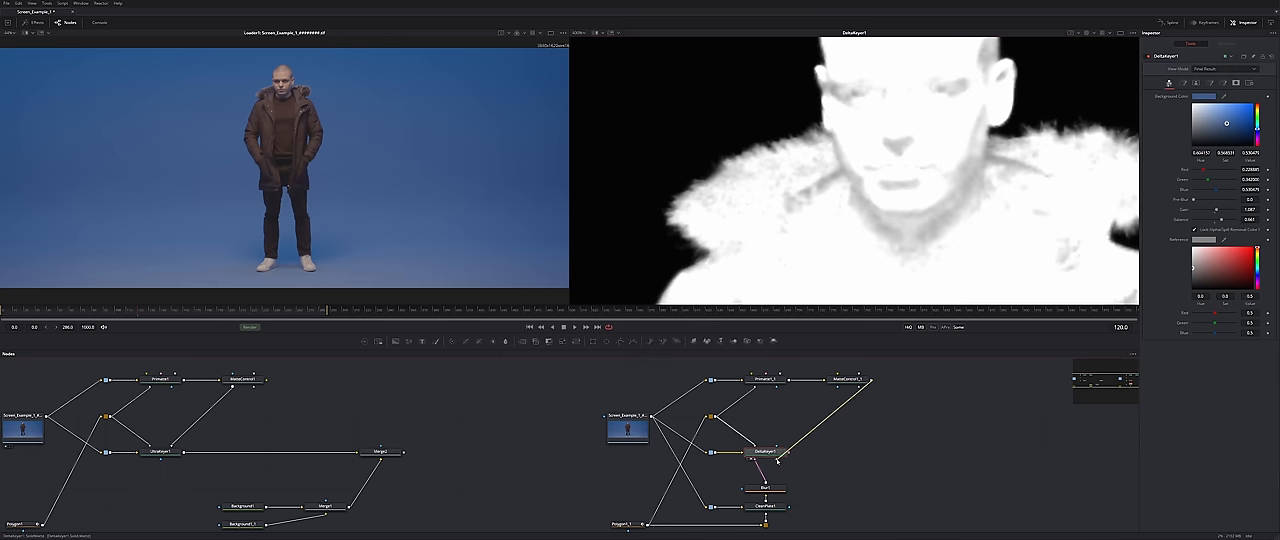
left_click(777, 461)
left_click(850, 379)
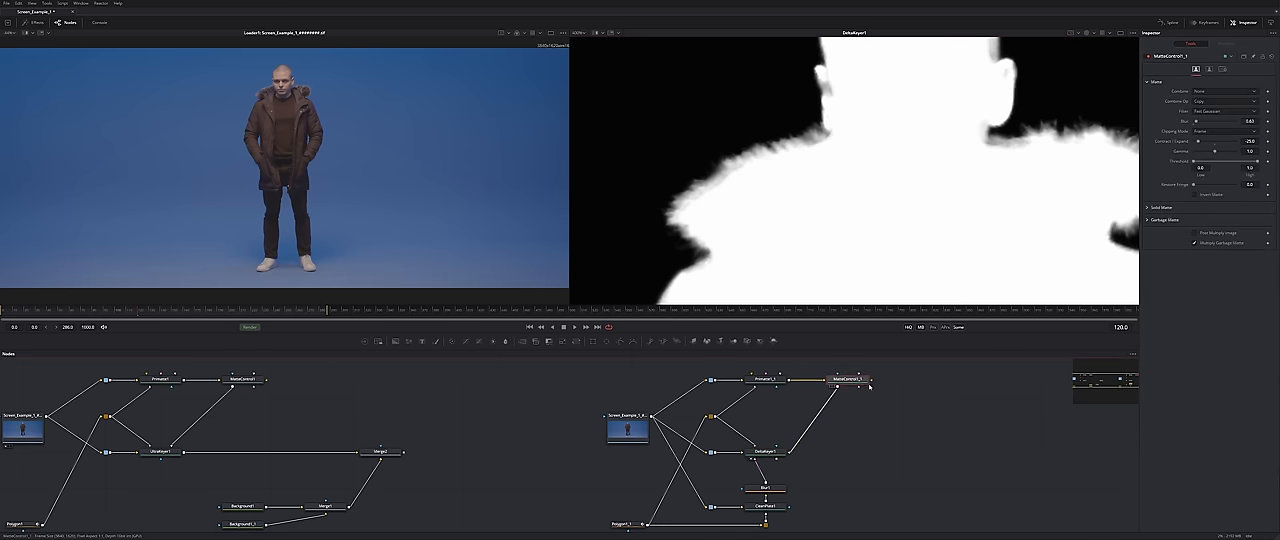
left_click_drag(1196, 122, 1215, 143)
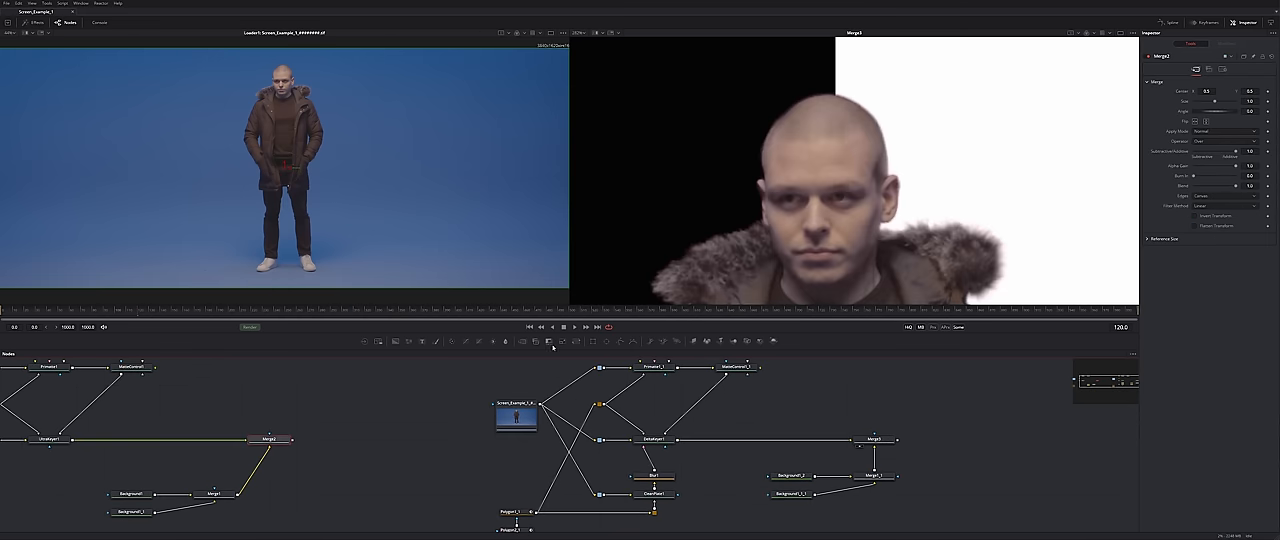
In DeltaKeyer1's Fringe settings raise Spill Suppression and set Spill Method to Medium.
left_click(875, 439)
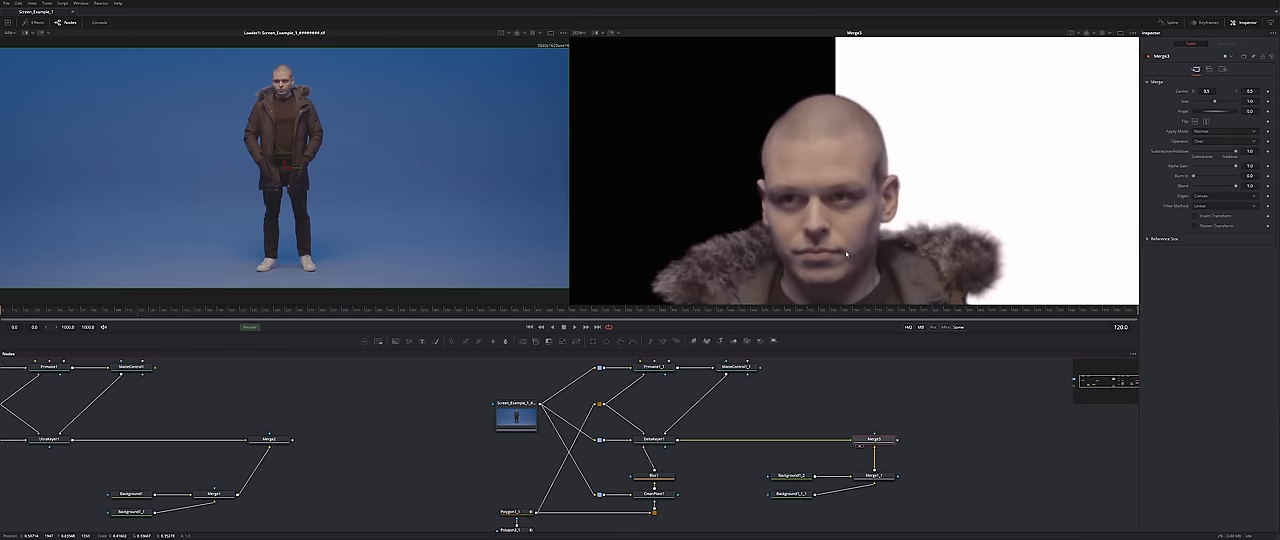
left_click(655, 440)
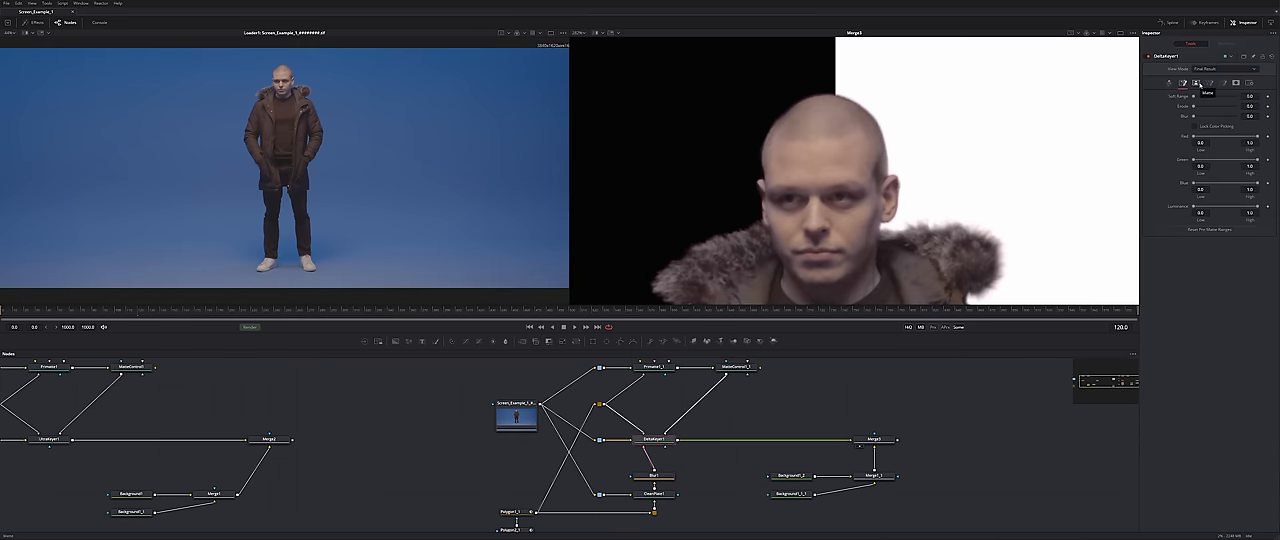
left_click(1196, 83)
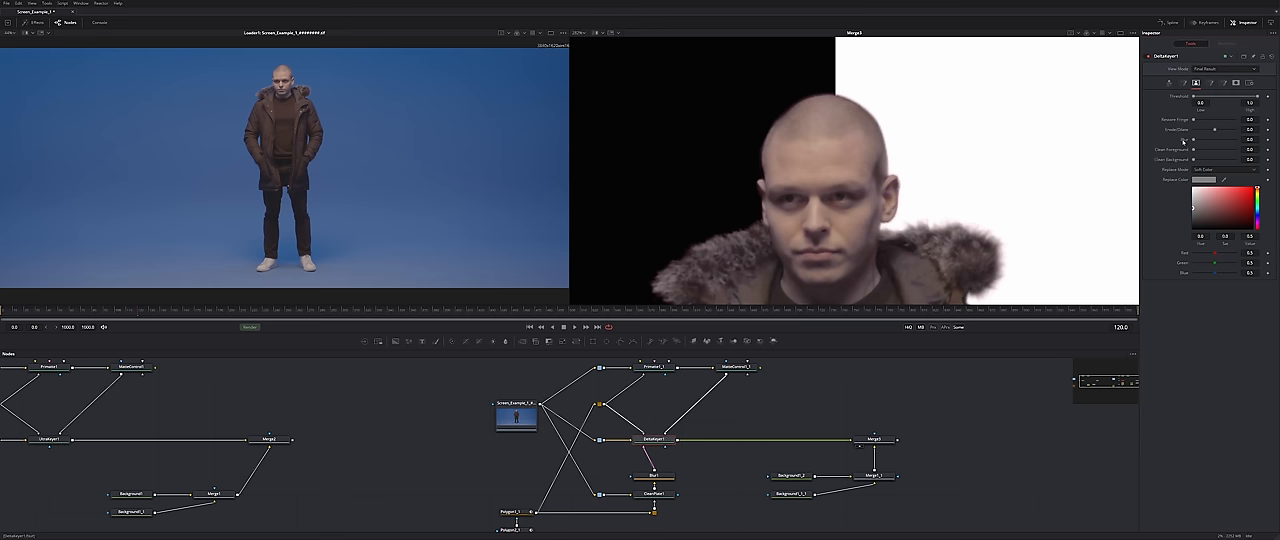
left_click(1209, 84)
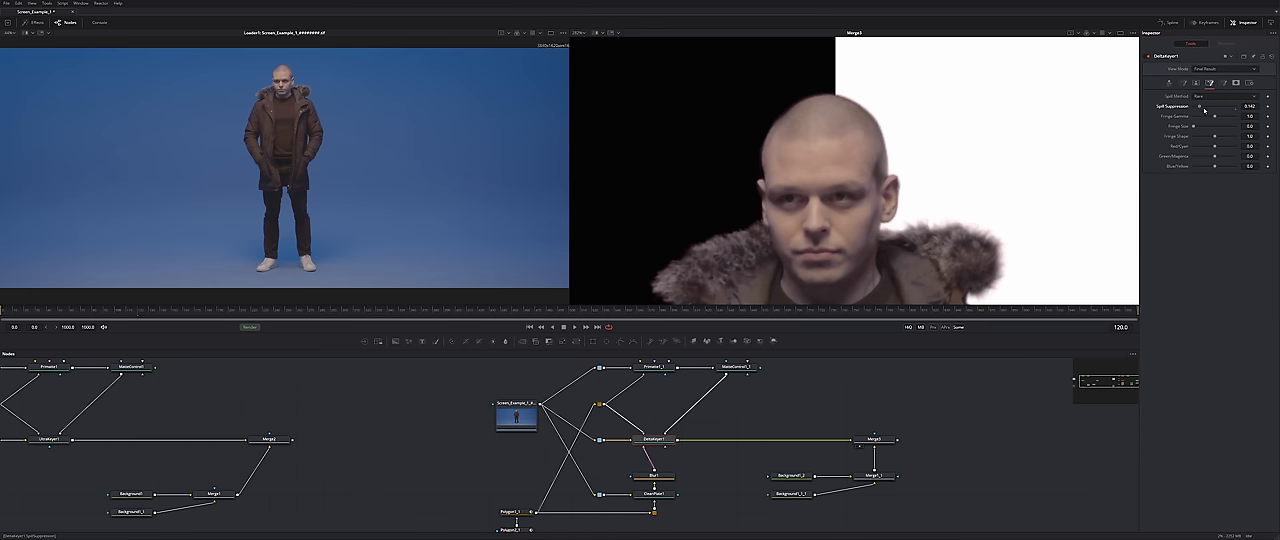
left_click_drag(1194, 107, 1220, 108)
left_click(1210, 96)
left_click(1218, 103)
Tune the Fringe Gamma while inspecting the face, jacket and feet of the composite.
left_click_drag(1204, 117, 1200, 117)
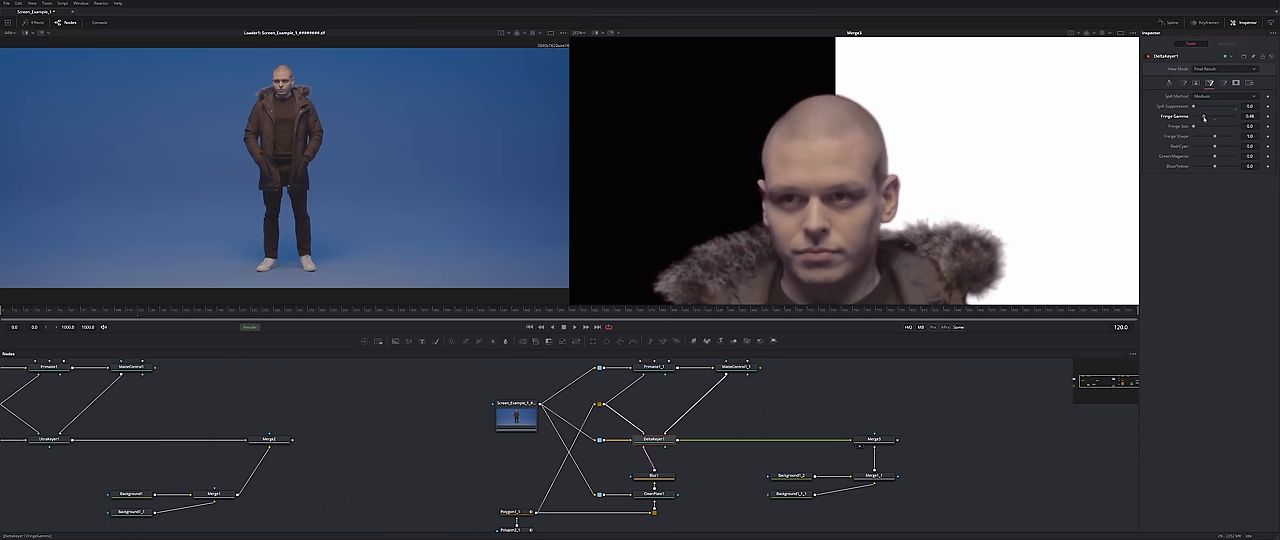
left_click_drag(1204, 117, 1209, 118)
left_click_drag(1200, 117, 1201, 117)
middle_click(850, 170)
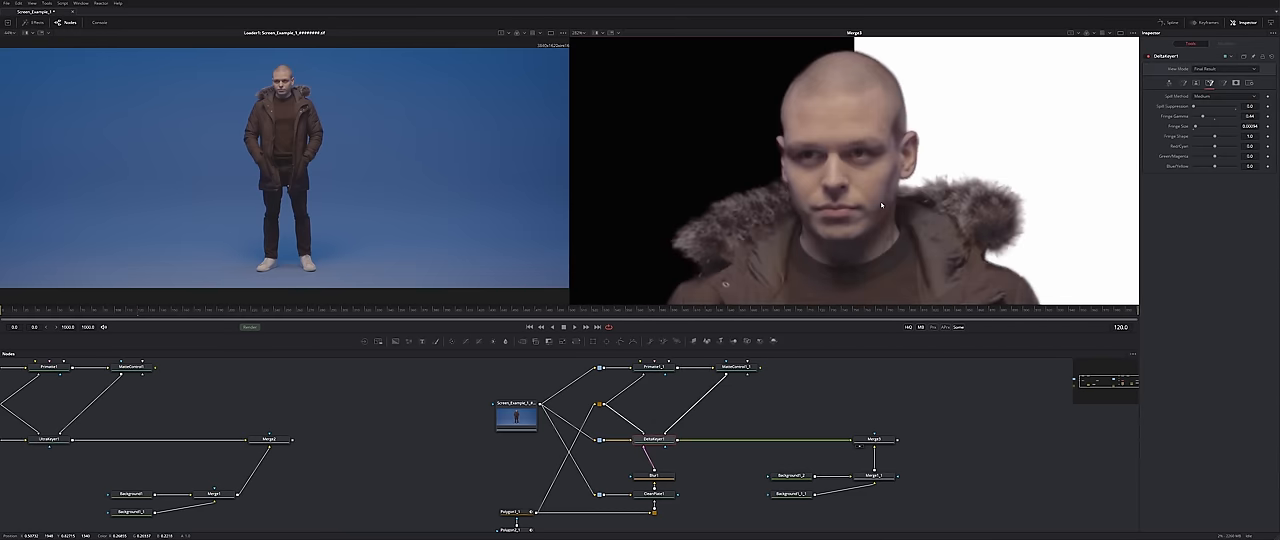
scroll(880, 170, "down", 5)
left_click_drag(888, 157, 875, 140)
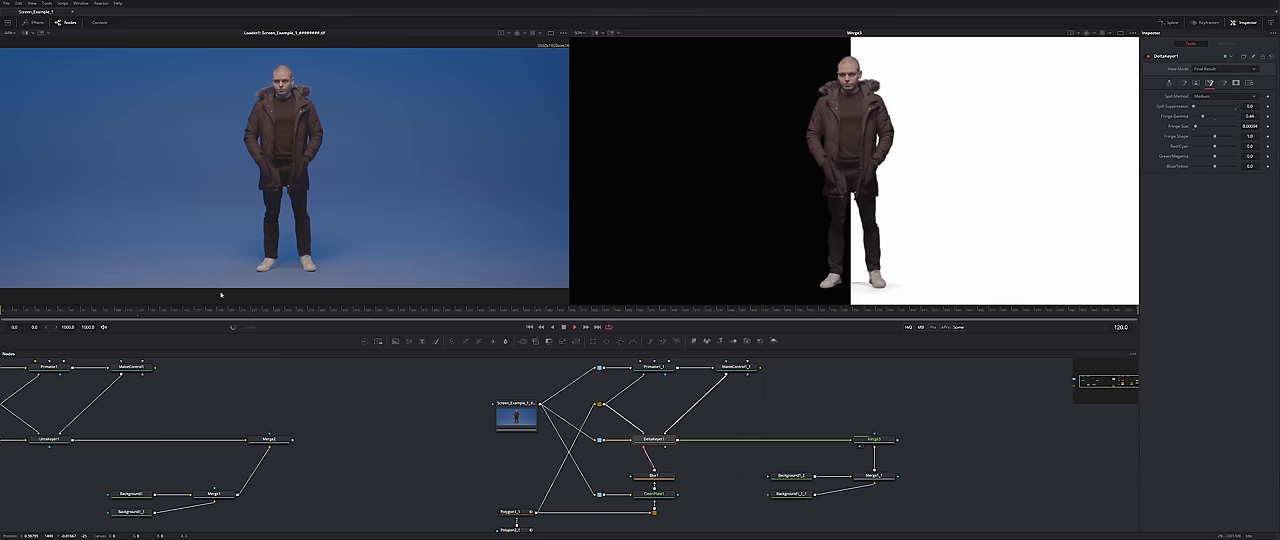
left_click(270, 440)
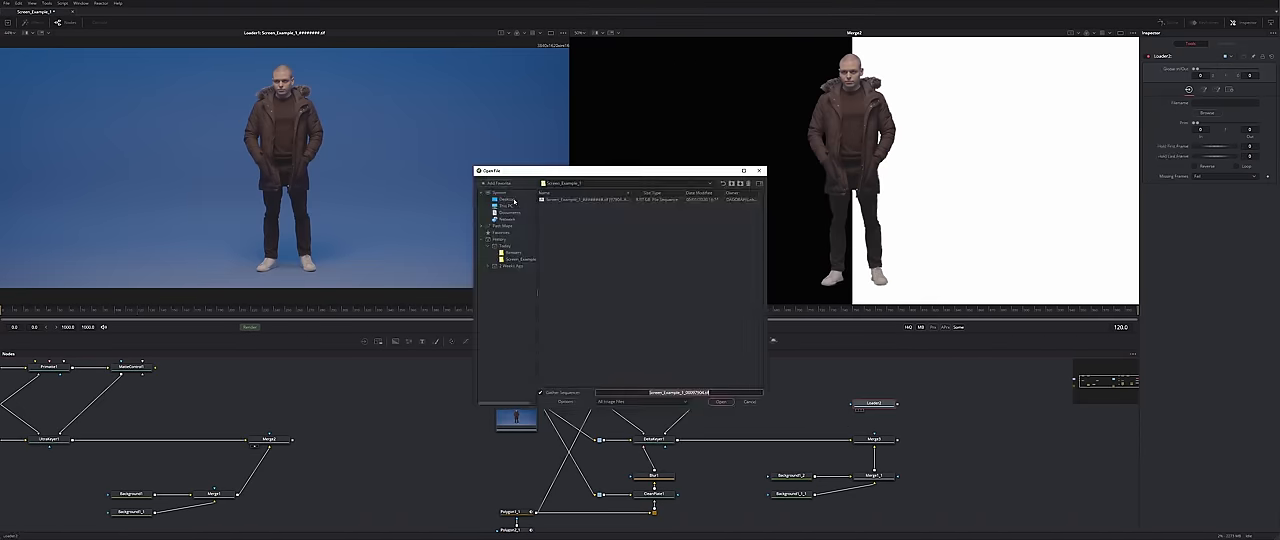
Load the parking-garage image, wire it into the Merge and blur it with a rectangle mask.
left_click_drag(800, 421, 985, 476)
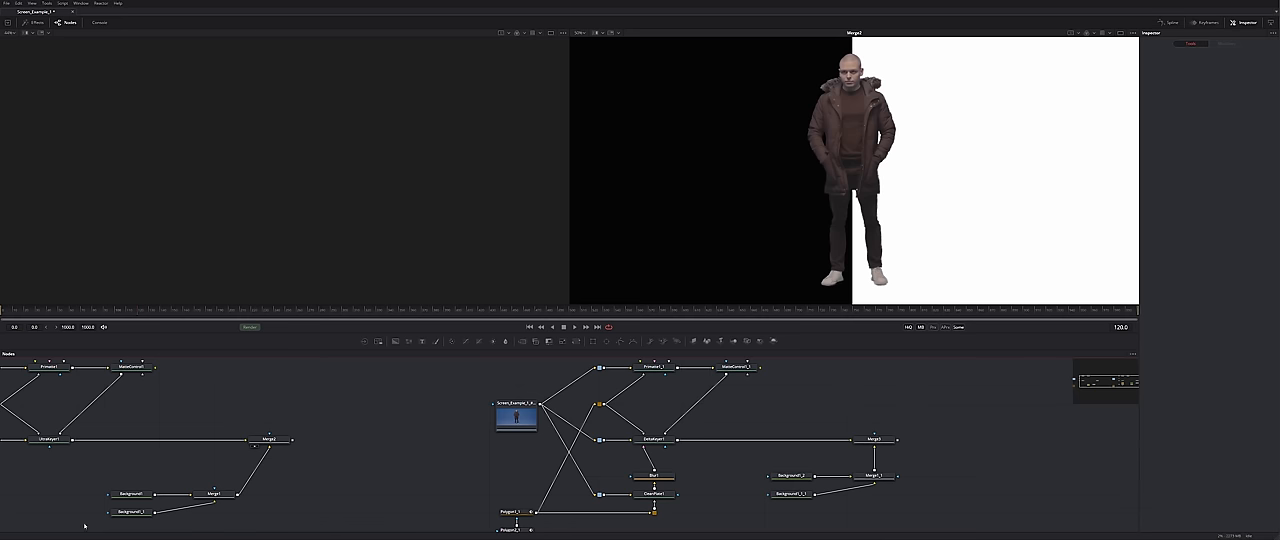
left_click(1010, 440)
left_click_drag(1010, 440, 957, 458)
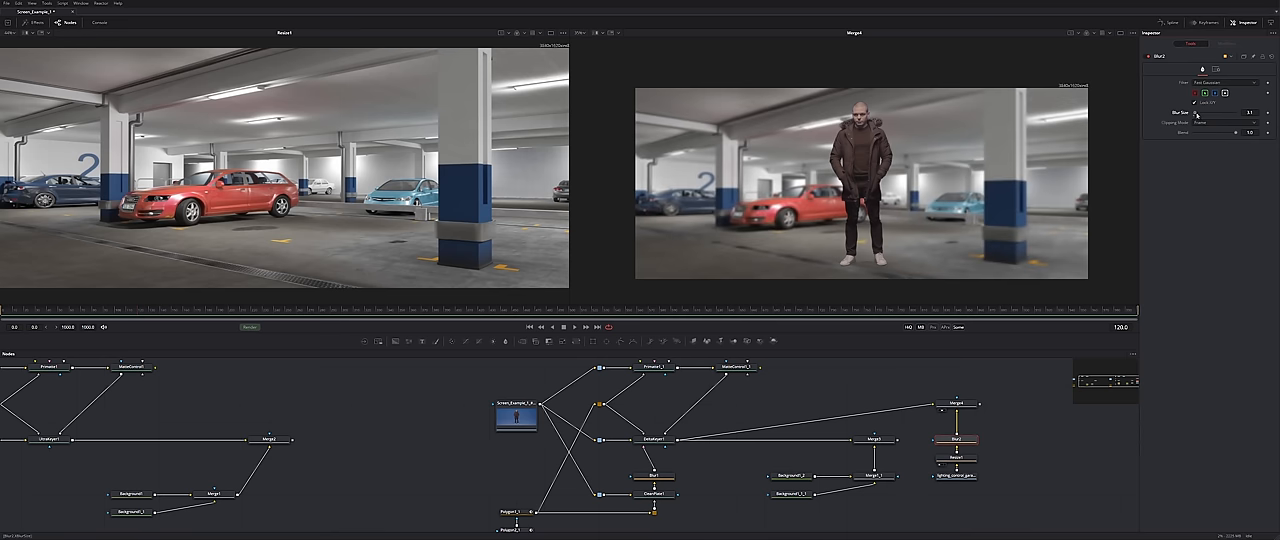
key("Return")
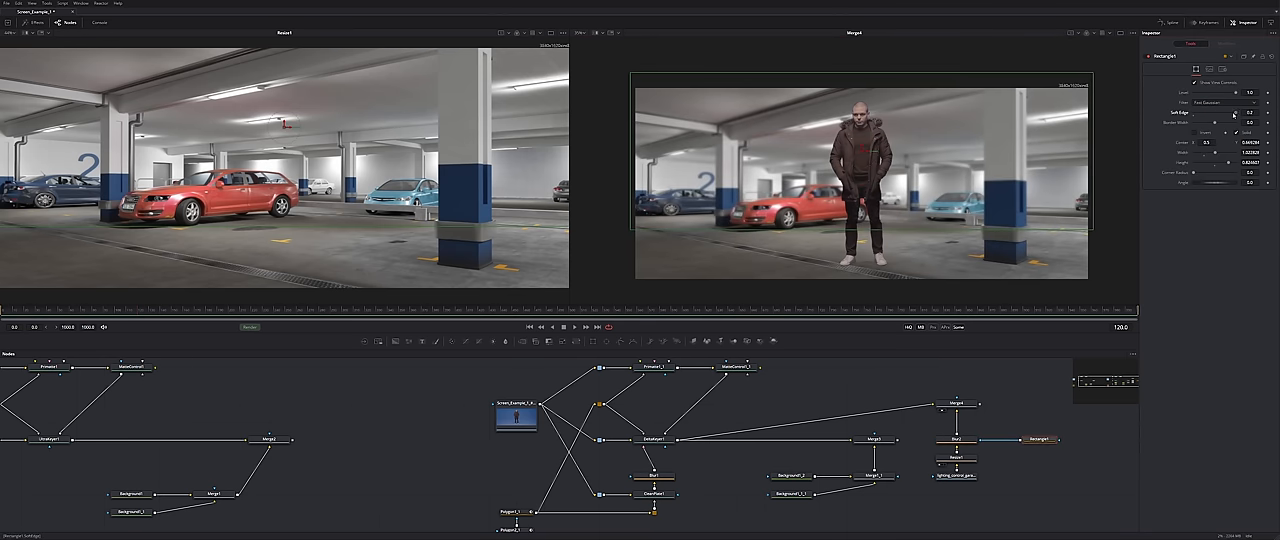
scroll(881, 87, "up", 5)
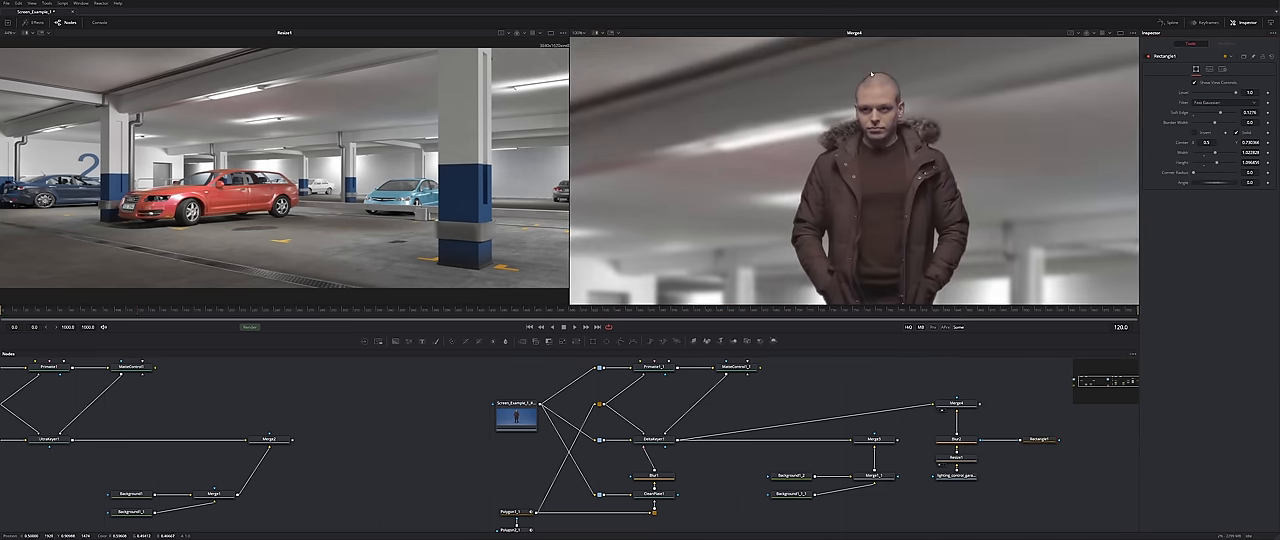
scroll(881, 87, "up", 3)
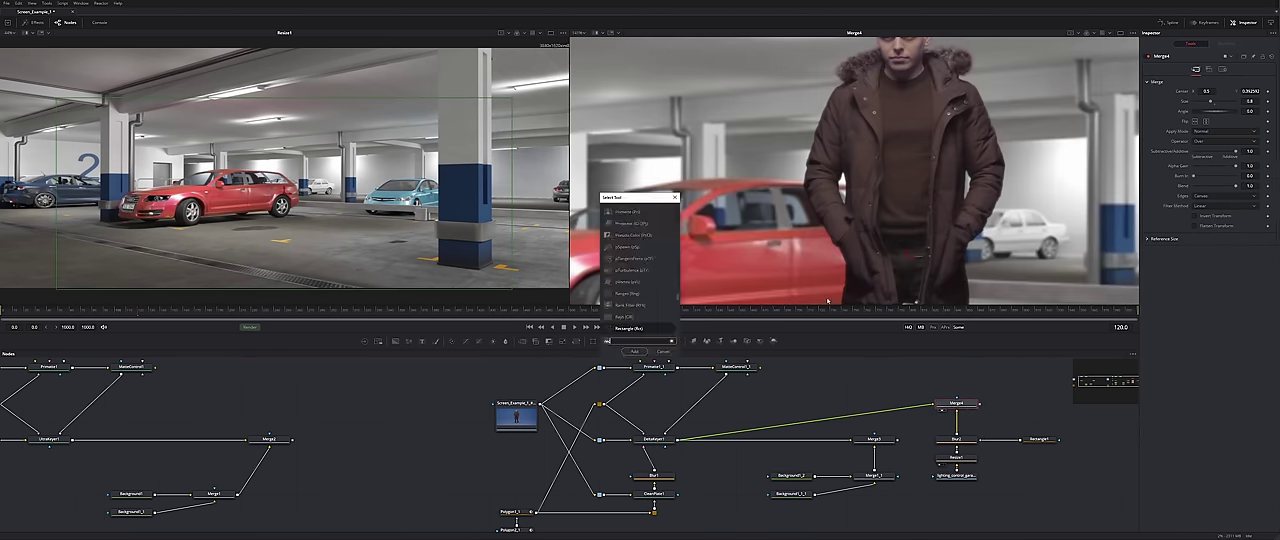
Insert a ColorCorrector on the keyer-to-merge link to match the man's tones.
key("Return")
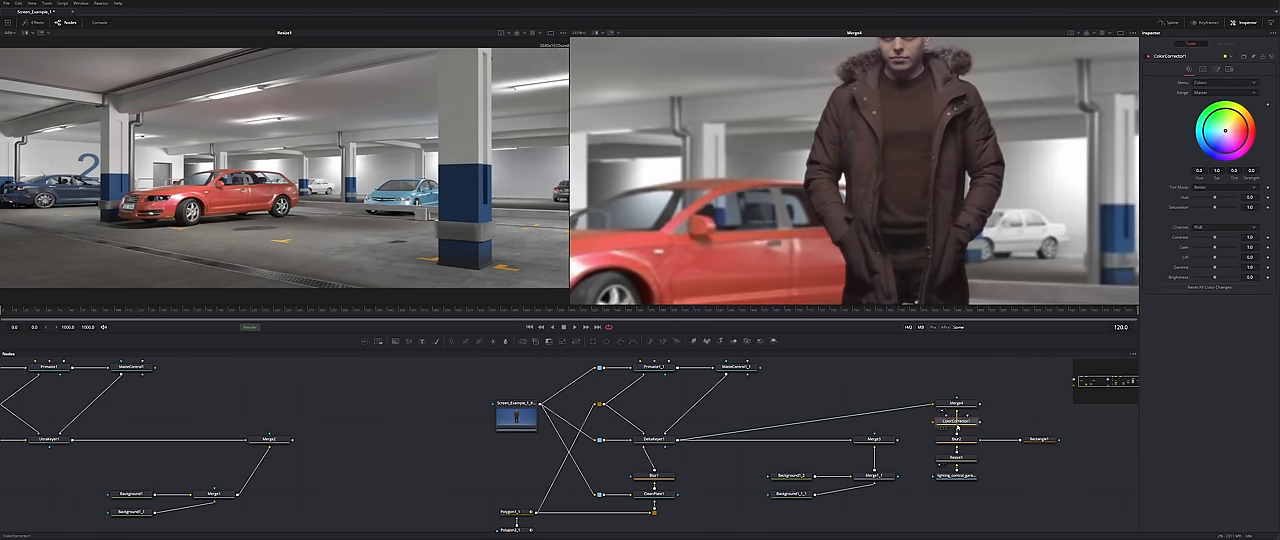
left_click_drag(957, 403, 874, 403)
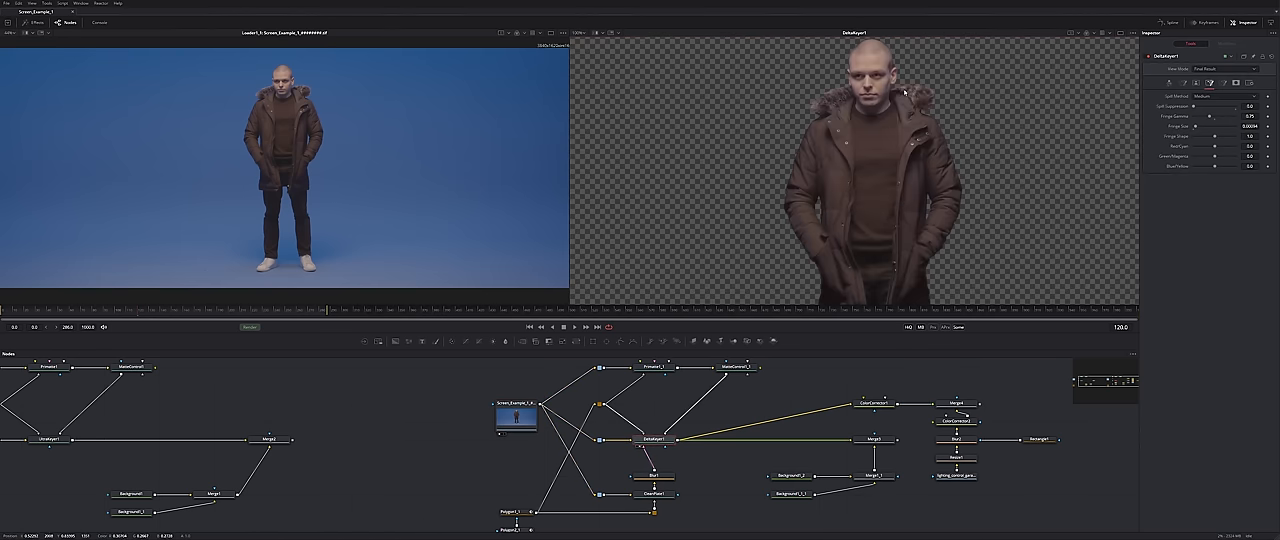
Scrub to the raised-arm frame and check the DeltaKeyer and MatteControl mattes.
left_click_drag(160, 314, 206, 310)
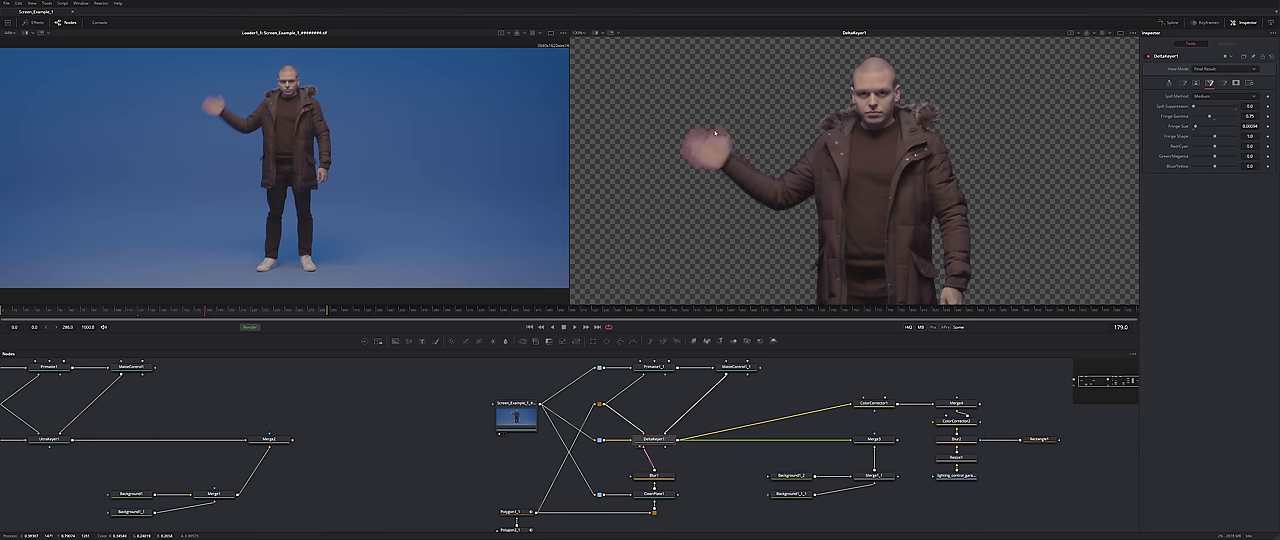
key("a")
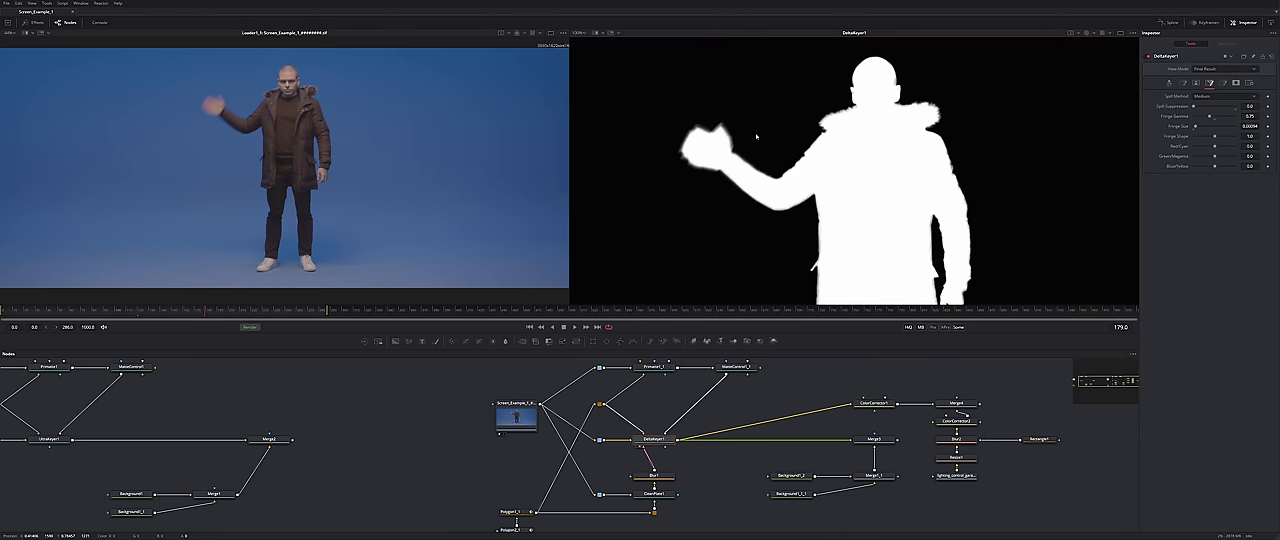
middle_click(907, 369)
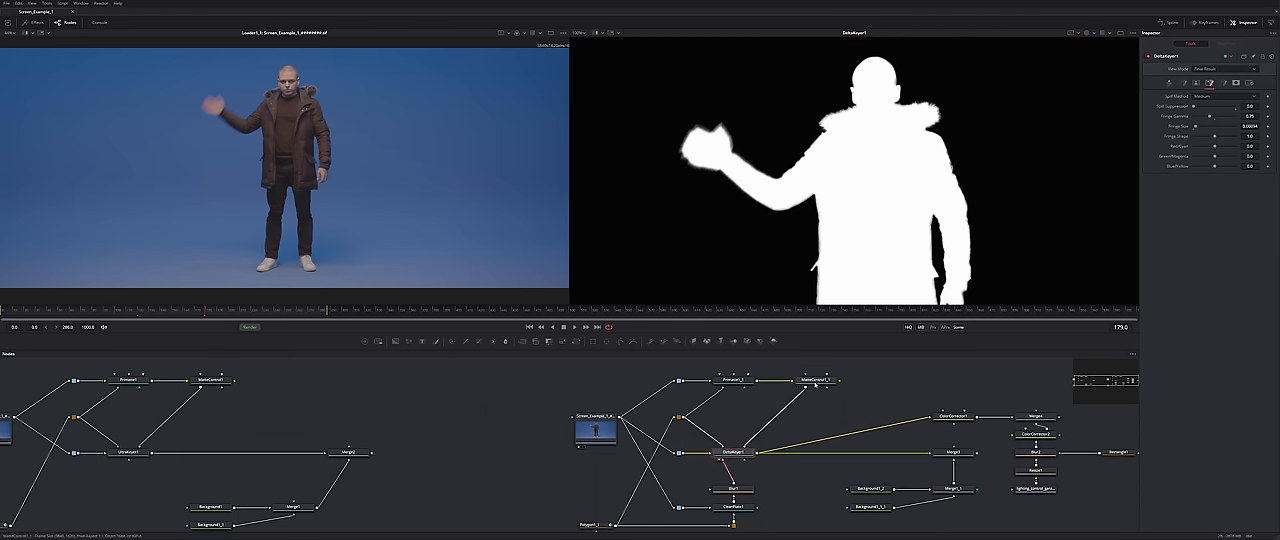
left_click(815, 381)
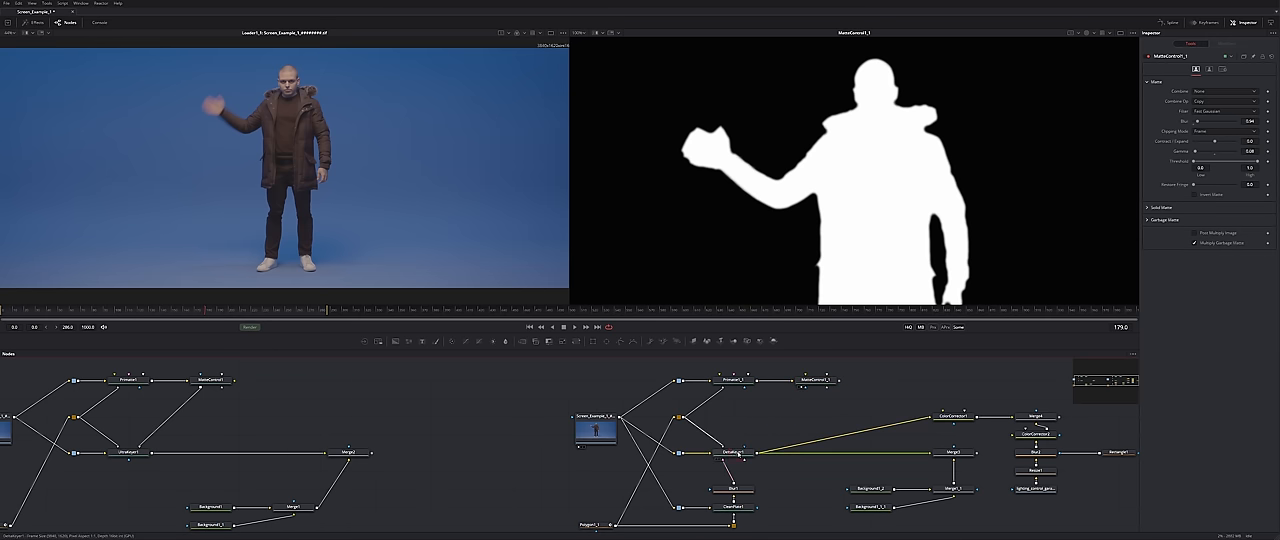
left_click(738, 453)
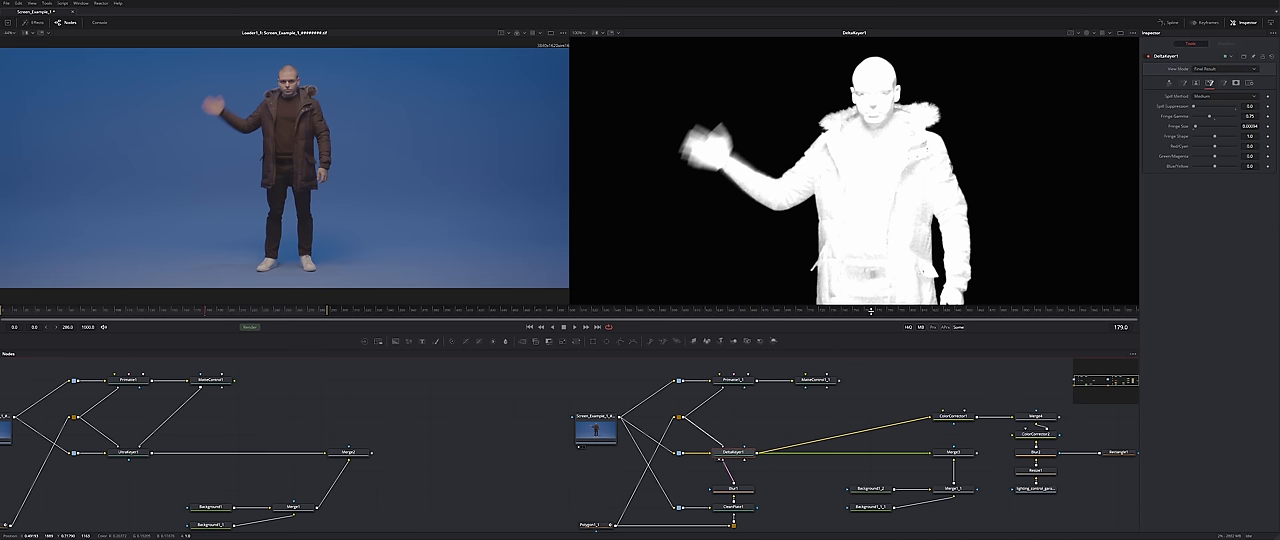
Review Merge3, Blur2 and the final Merge4 composite, then raise the keyer's fringe gamma slightly.
left_click(955, 452)
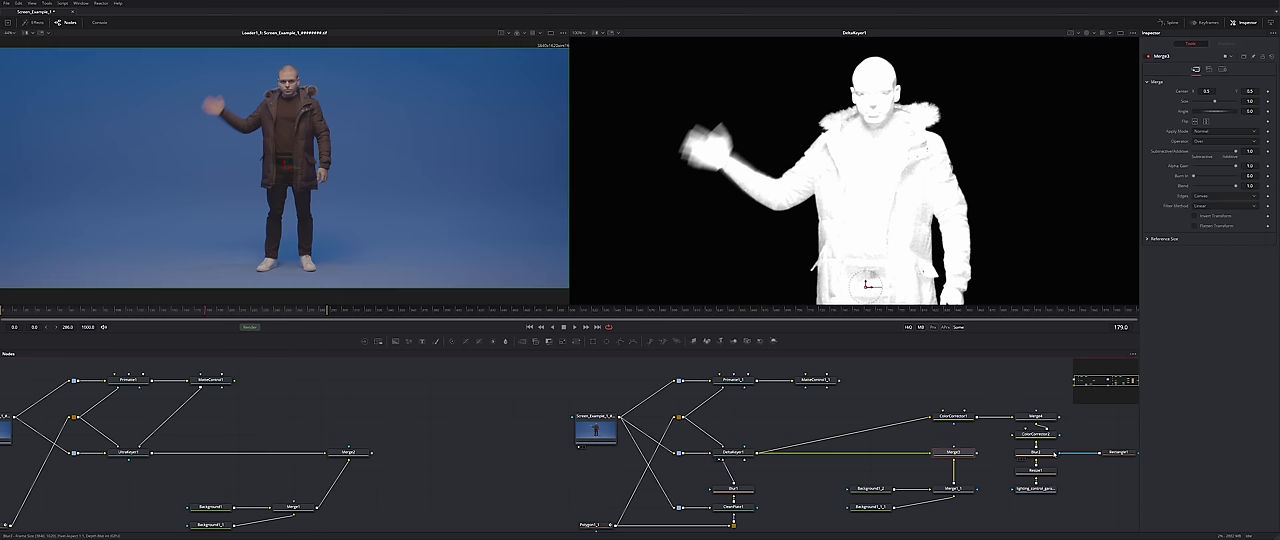
left_click(1040, 452)
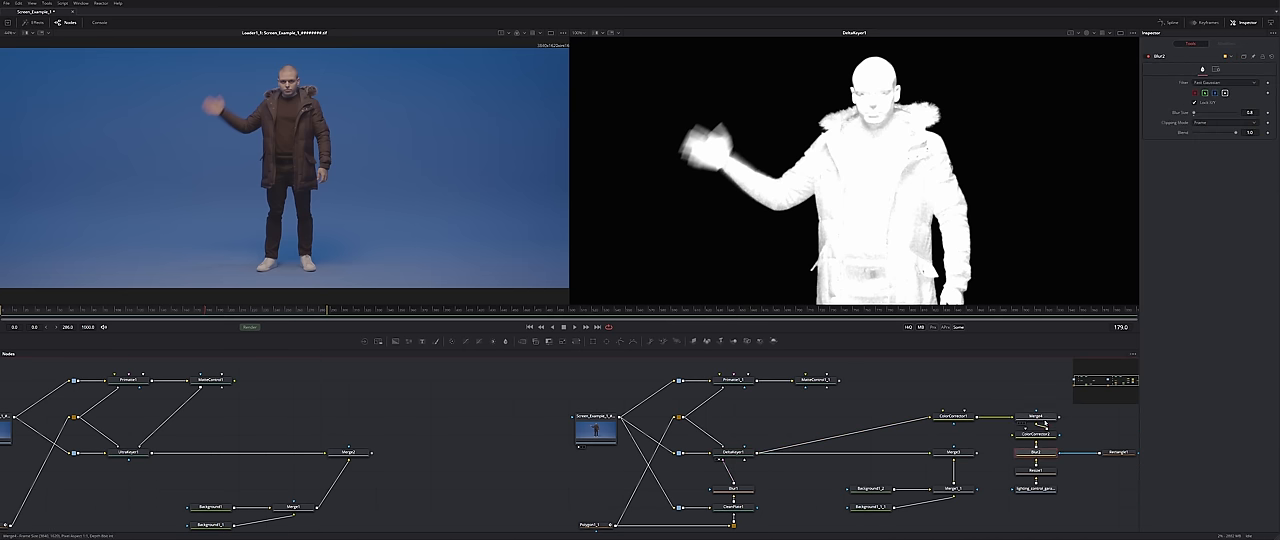
left_click(1042, 417)
key("2")
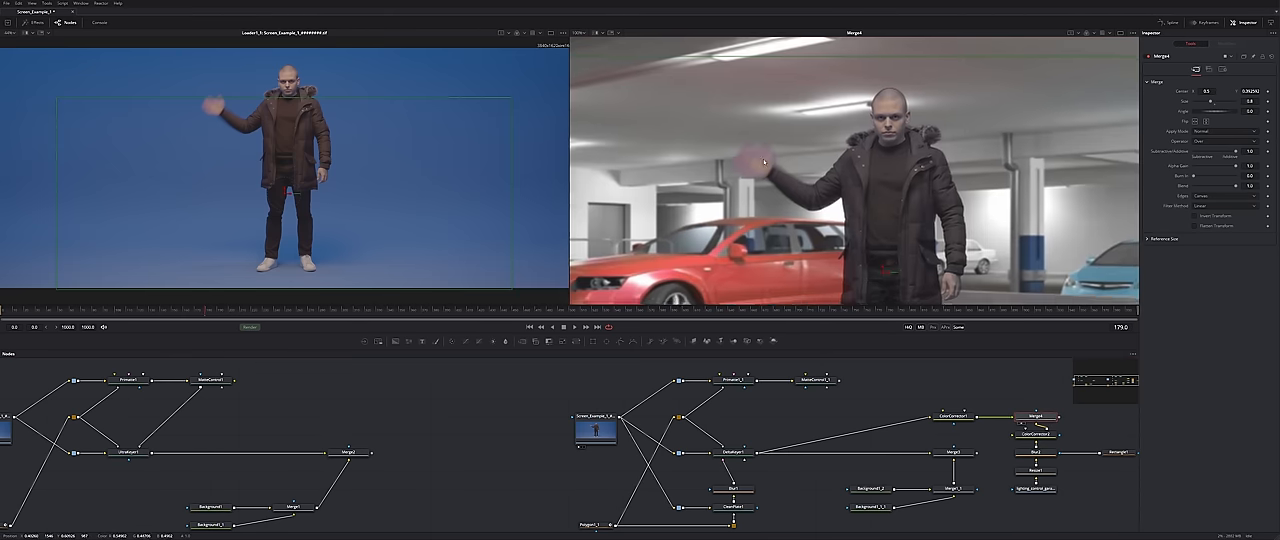
left_click(733, 452)
left_click_drag(1209, 117, 1214, 107)
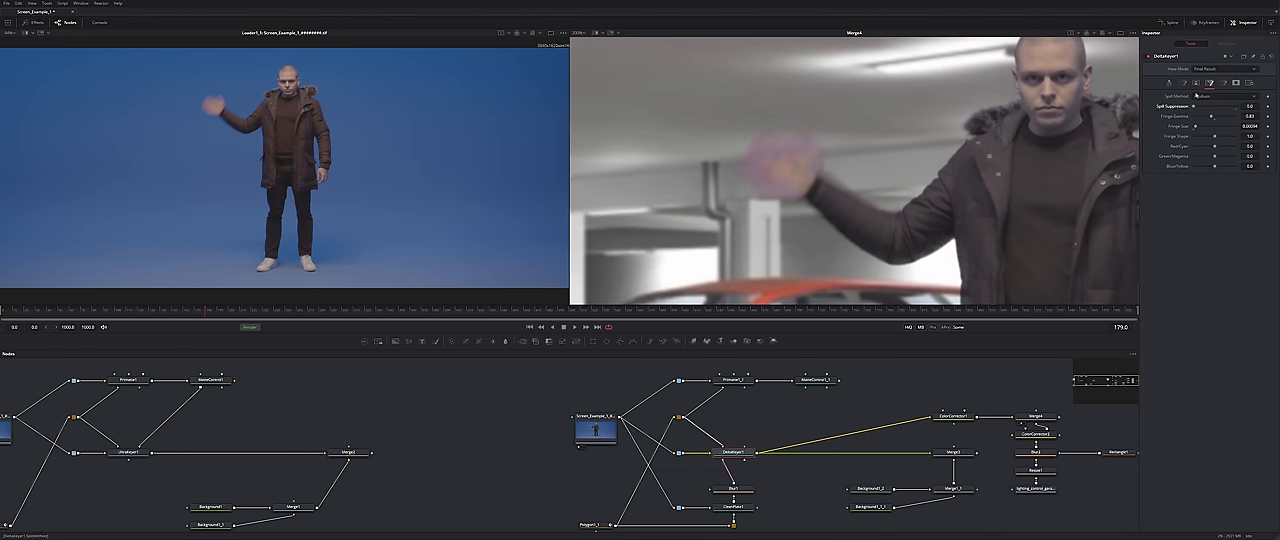
Drop Spill Suppression to 0, nudge the colour Balance and tune Clean Foreground.
left_click_drag(1217, 107, 1197, 107)
left_click(1197, 83)
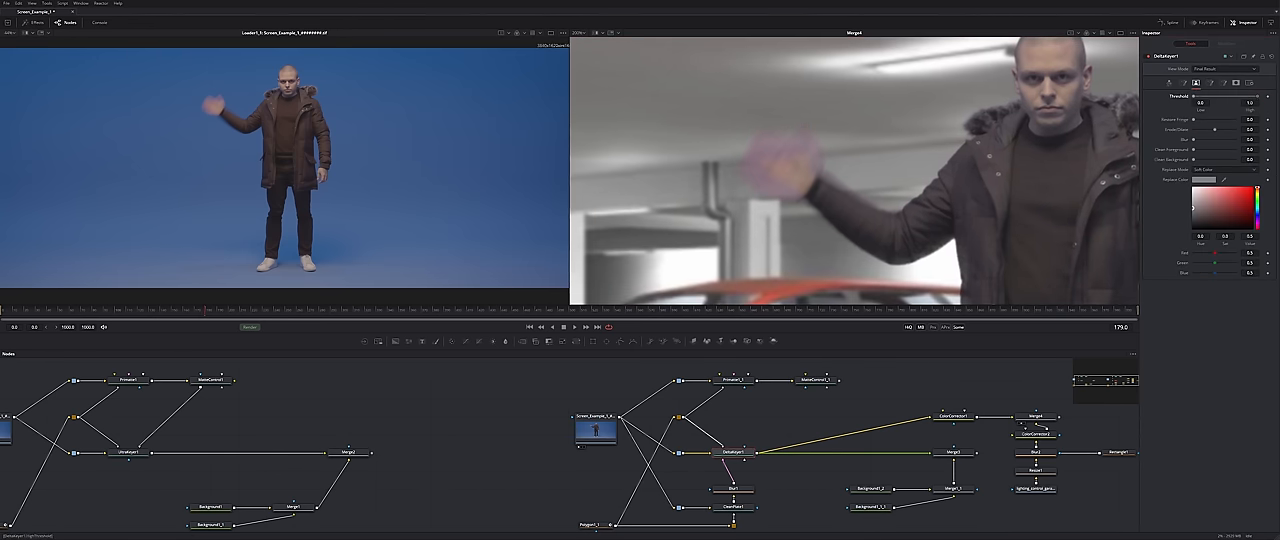
left_click(1169, 83)
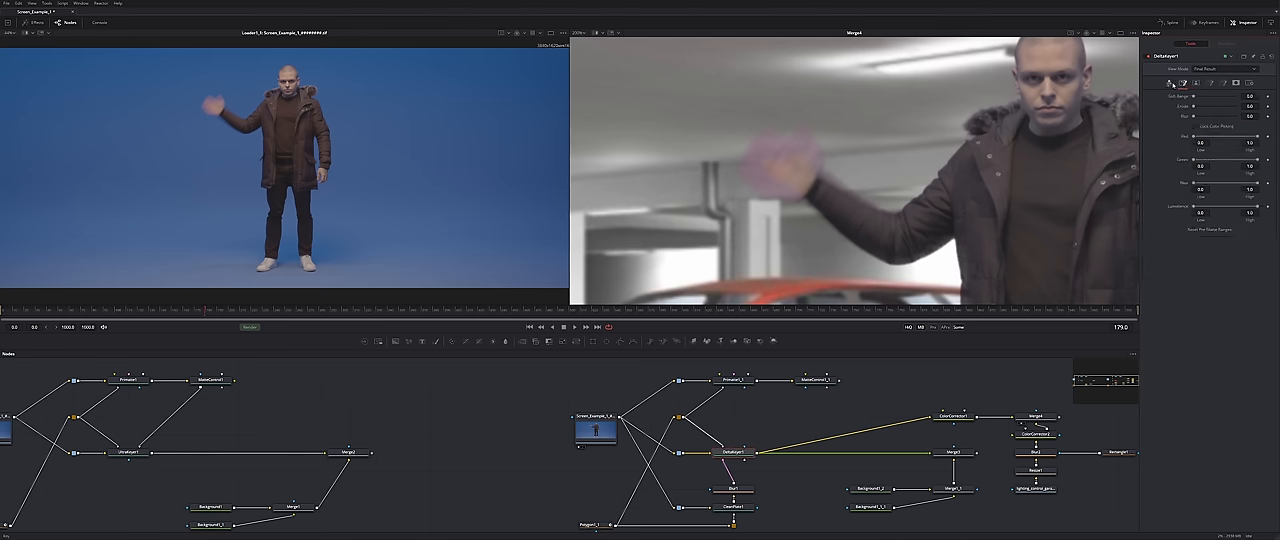
left_click_drag(1222, 220, 1219, 221)
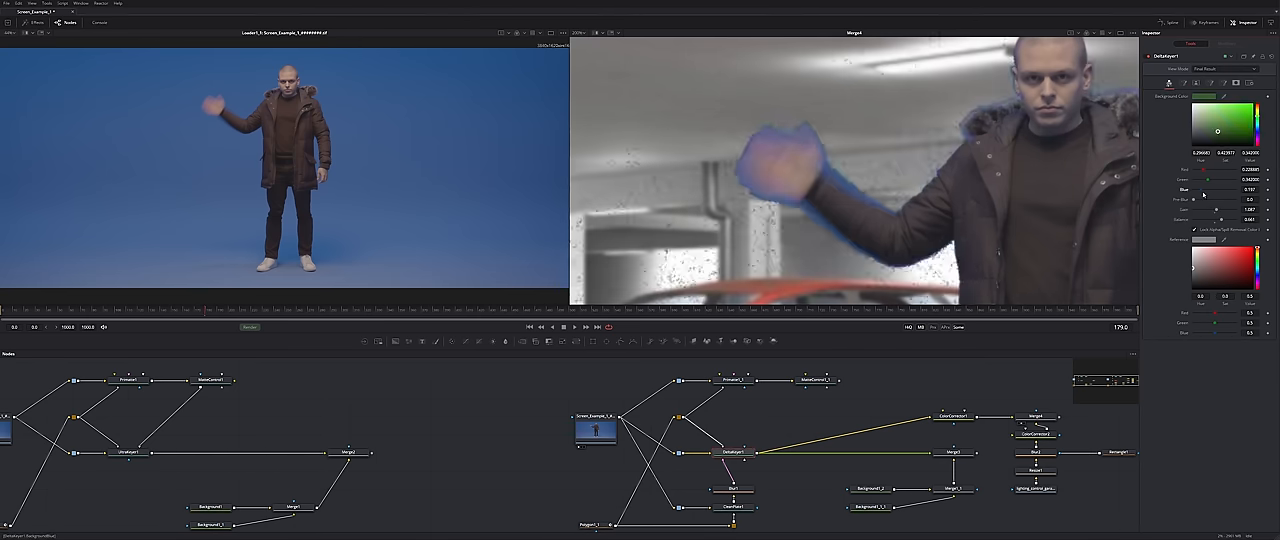
left_click(1183, 83)
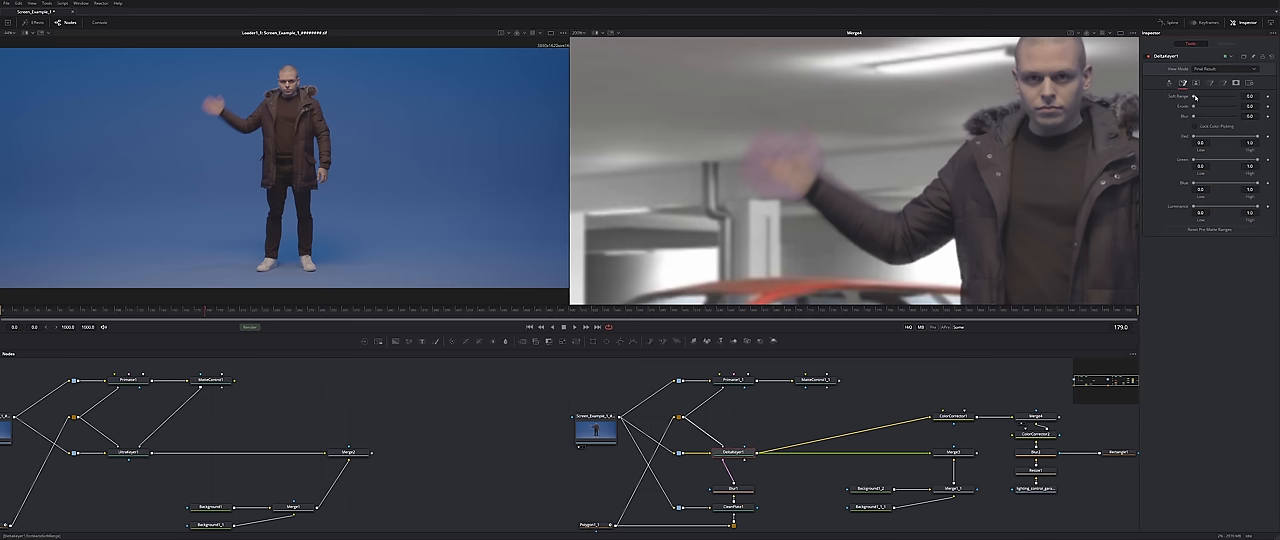
left_click(1196, 83)
mouse_move(1195, 150)
left_mouse_down()
mouse_move(1253, 146)
mouse_move(1198, 150)
left_mouse_up()
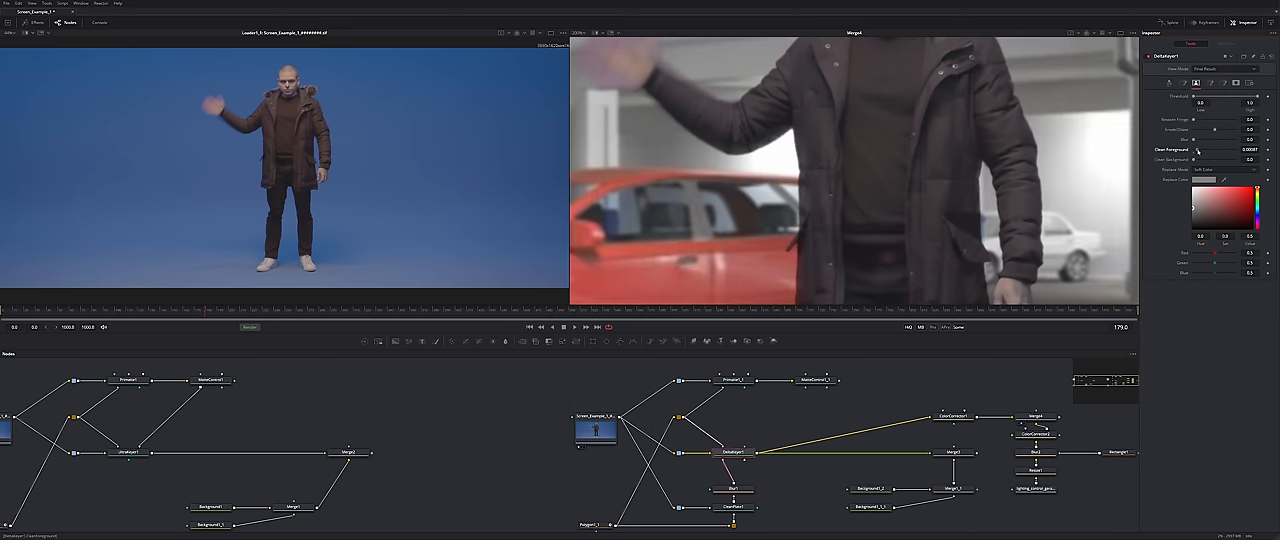
scroll(855, 170, "down", 4)
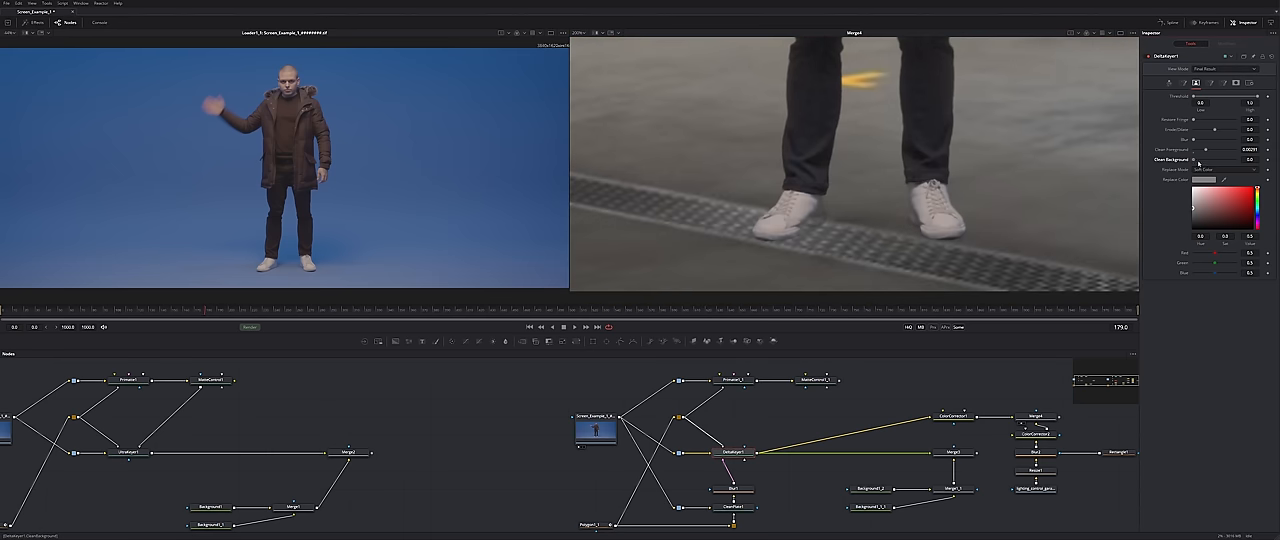
scroll(855, 170, "up", 2)
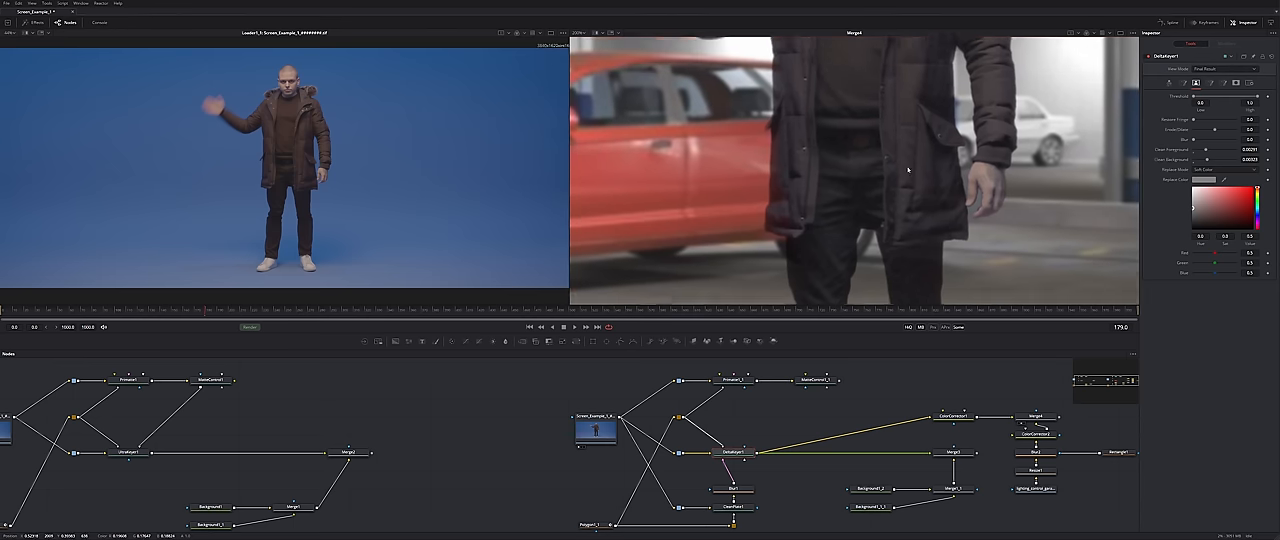
scroll(855, 170, "up", 2)
scroll(817, 200, "up", 2)
scroll(817, 200, "up", 2)
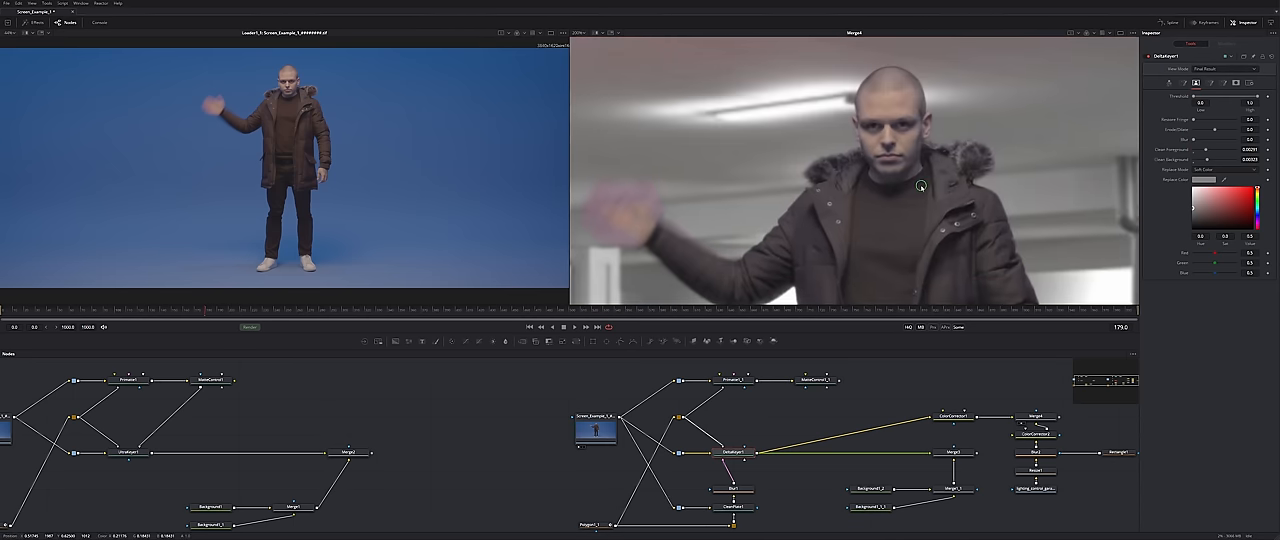
Strengthen the matte's Shadows and adjust the Solid Matte replace colour.
left_click(1227, 84)
left_click_drag(1214, 181, 1216, 181)
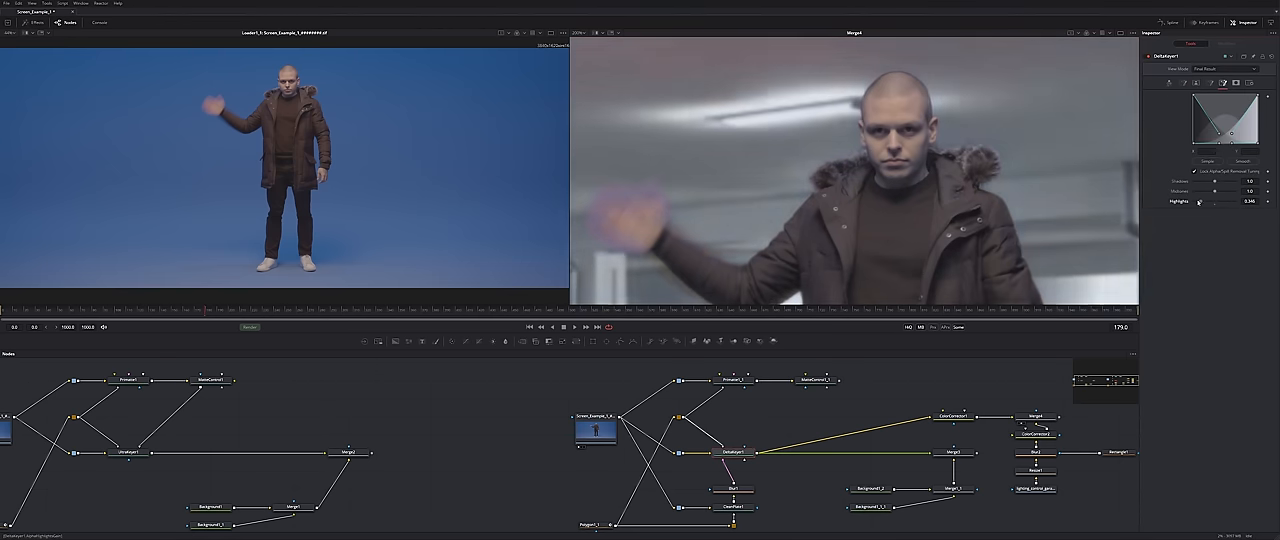
left_click(1237, 84)
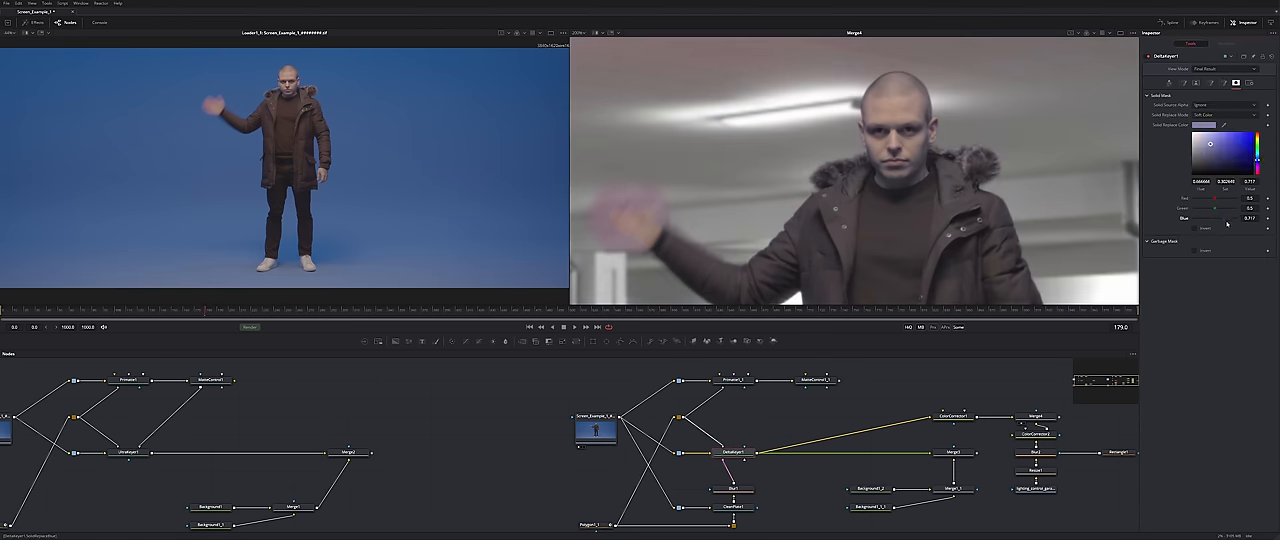
left_click_drag(1257, 135, 1215, 148)
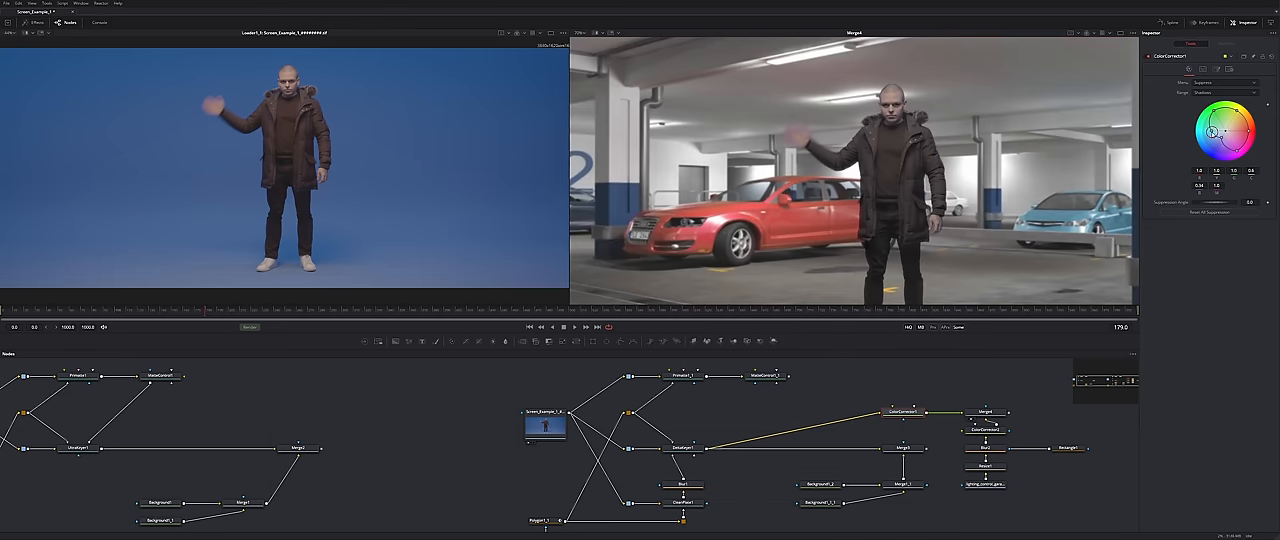
Insert a ColorGain after ColorCorrector1 and lower the keyed man's blue balance.
key("shift+space")
key("Return")
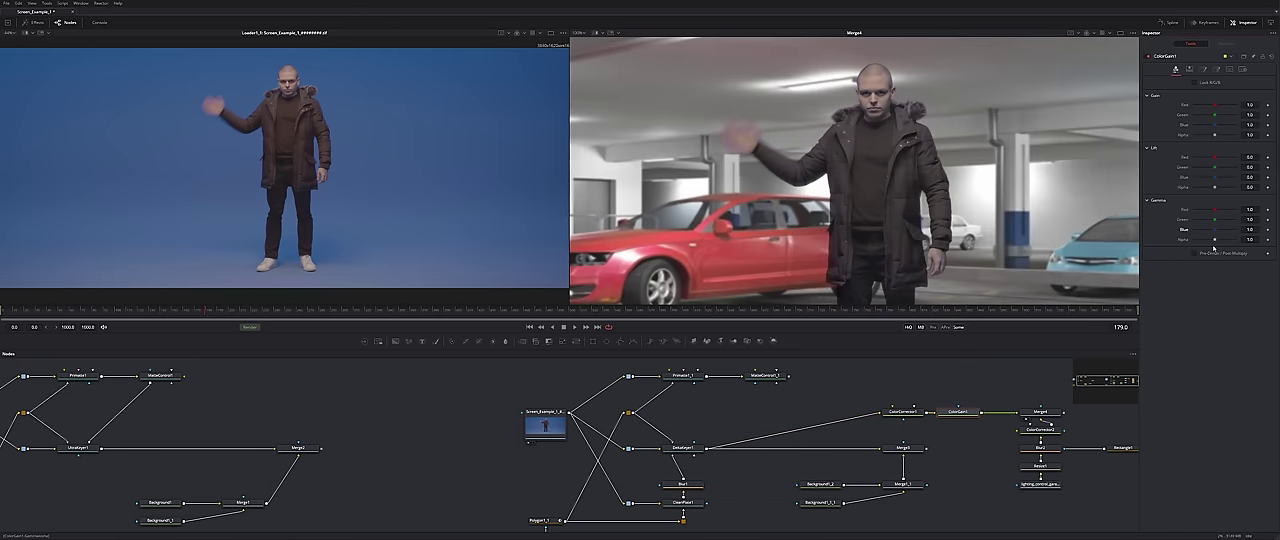
left_click(1188, 69)
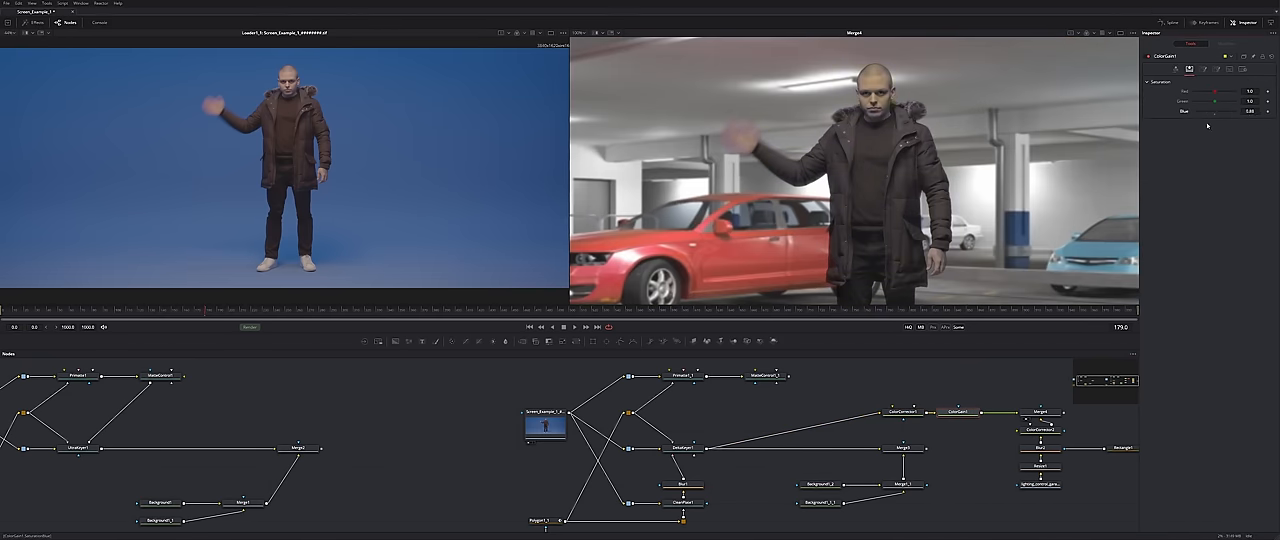
left_click(1202, 69)
left_click_drag(1220, 143, 1216, 146)
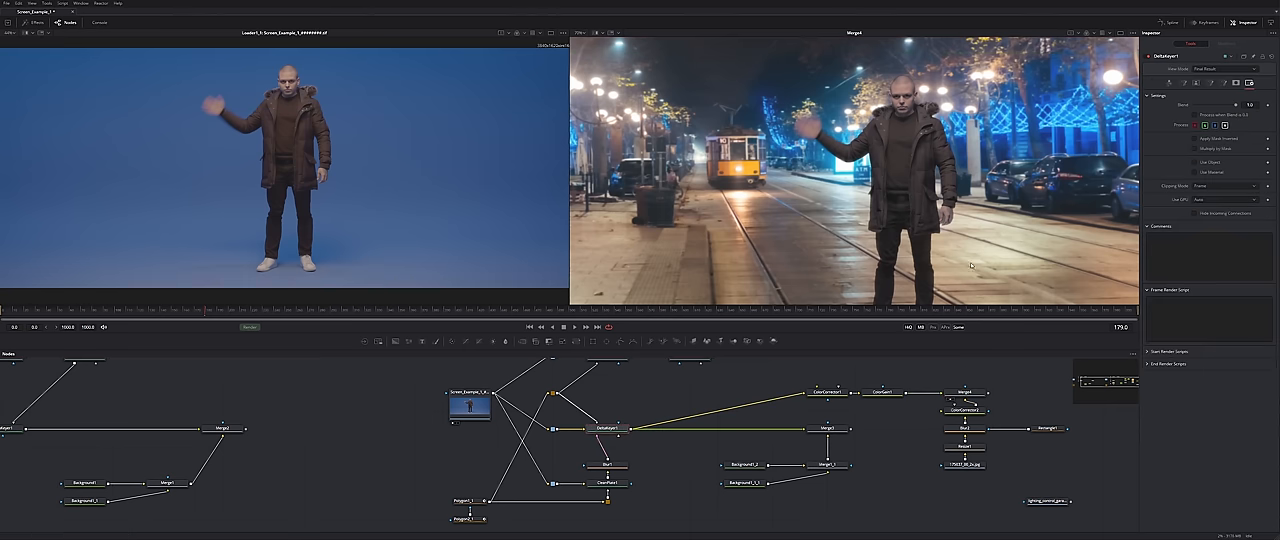
Raise DeltaKeyer1's Fringe Gamma to soften the key's edges against the night street.
left_click(1196, 83)
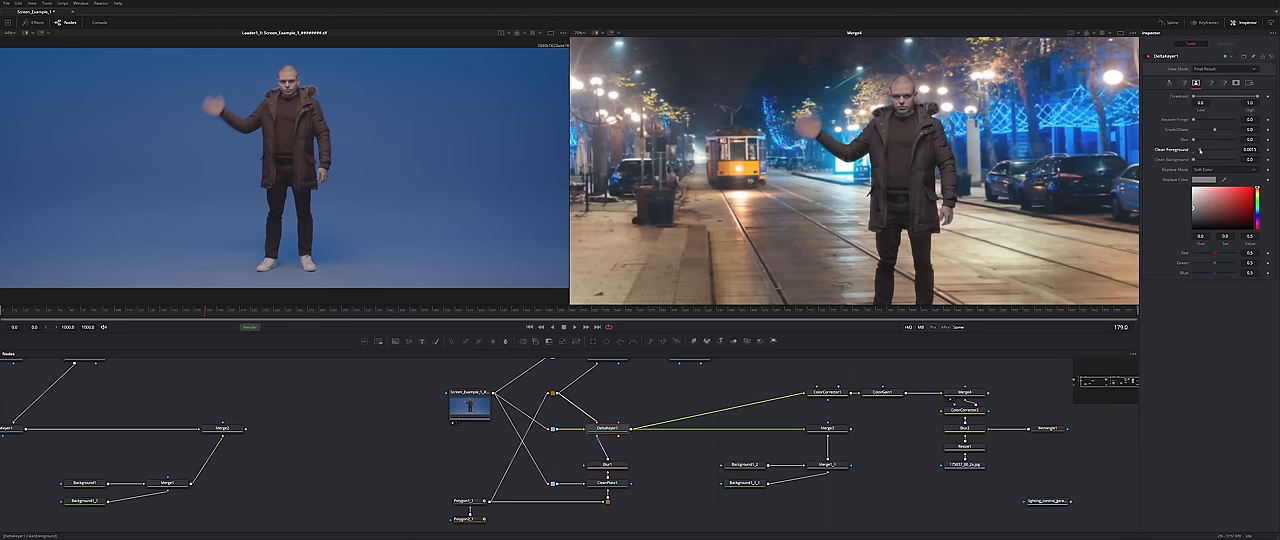
scroll(903, 177, "up", 3)
scroll(903, 177, "up", 3)
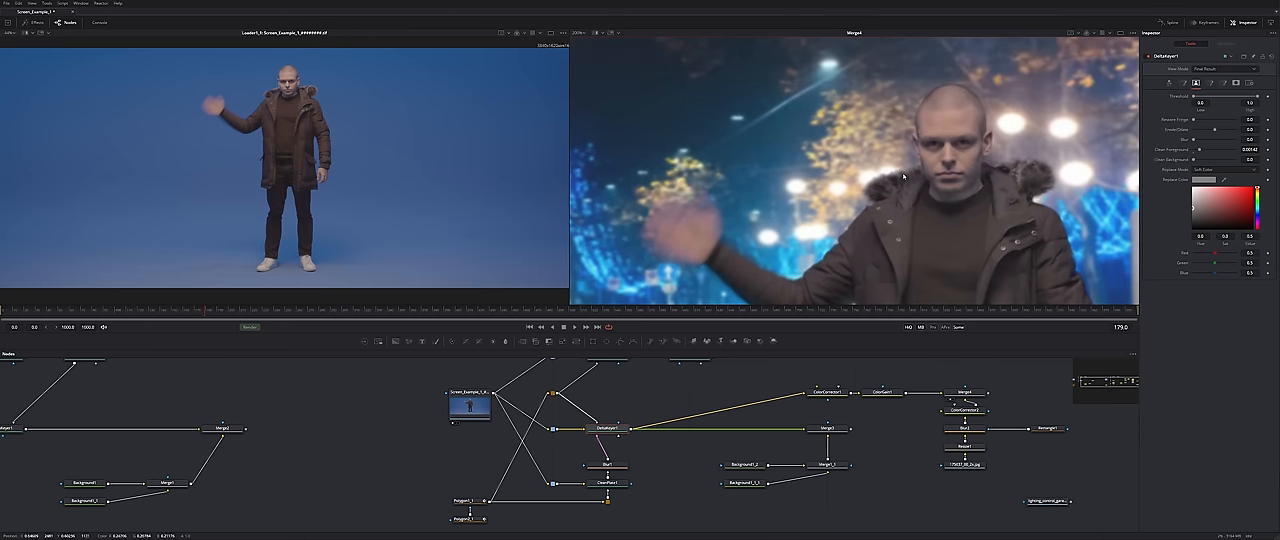
left_click_drag(1045, 216, 895, 226)
left_click(1202, 83)
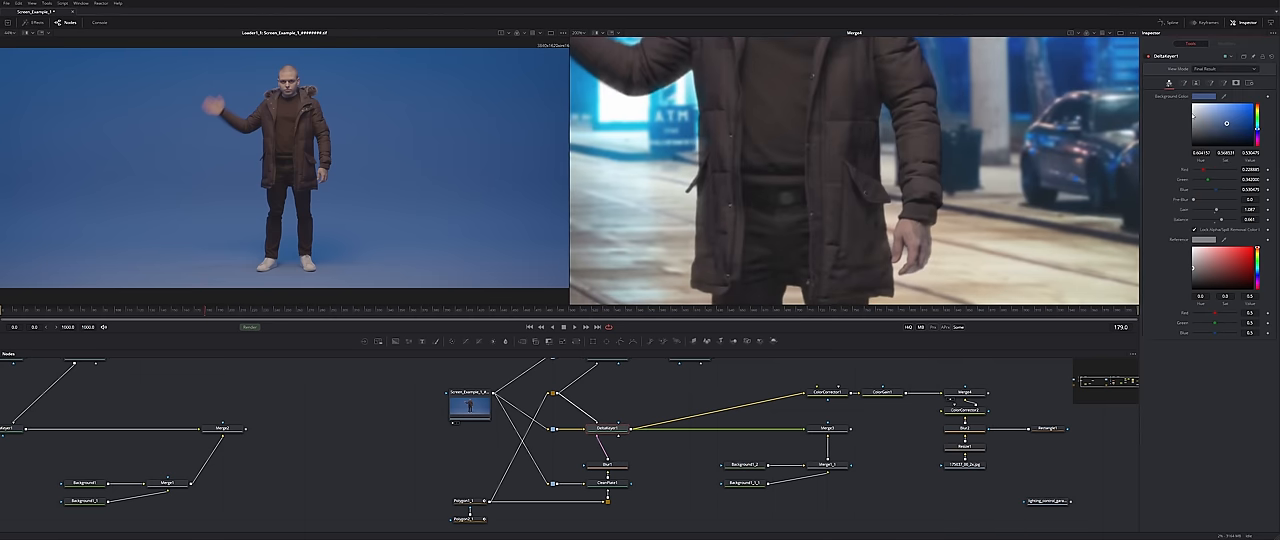
left_click(1209, 83)
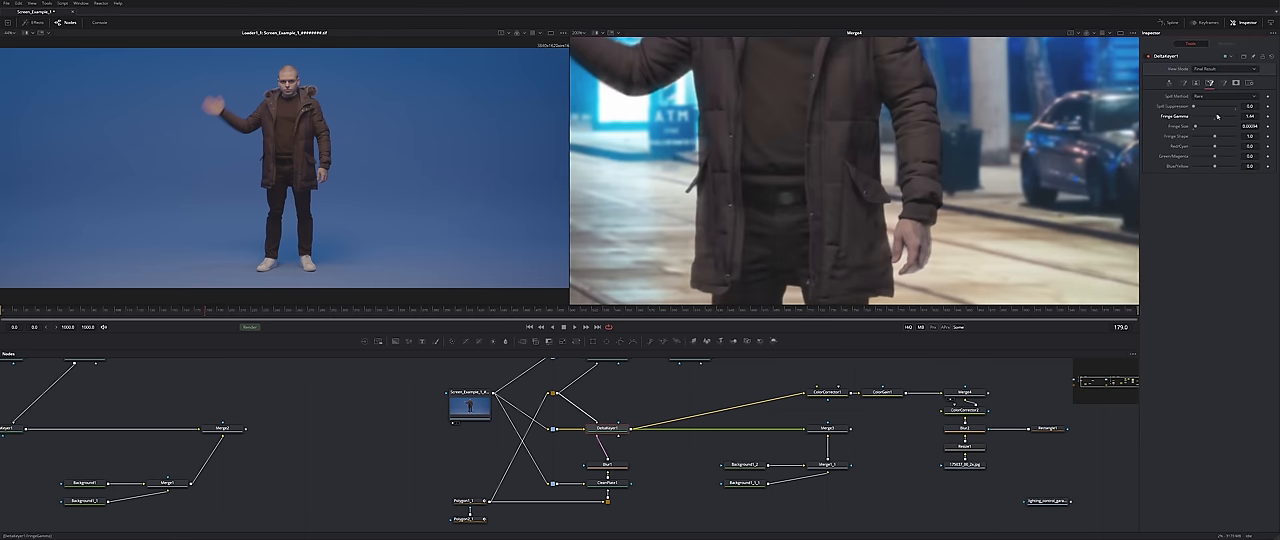
left_click_drag(1201, 117, 1218, 117)
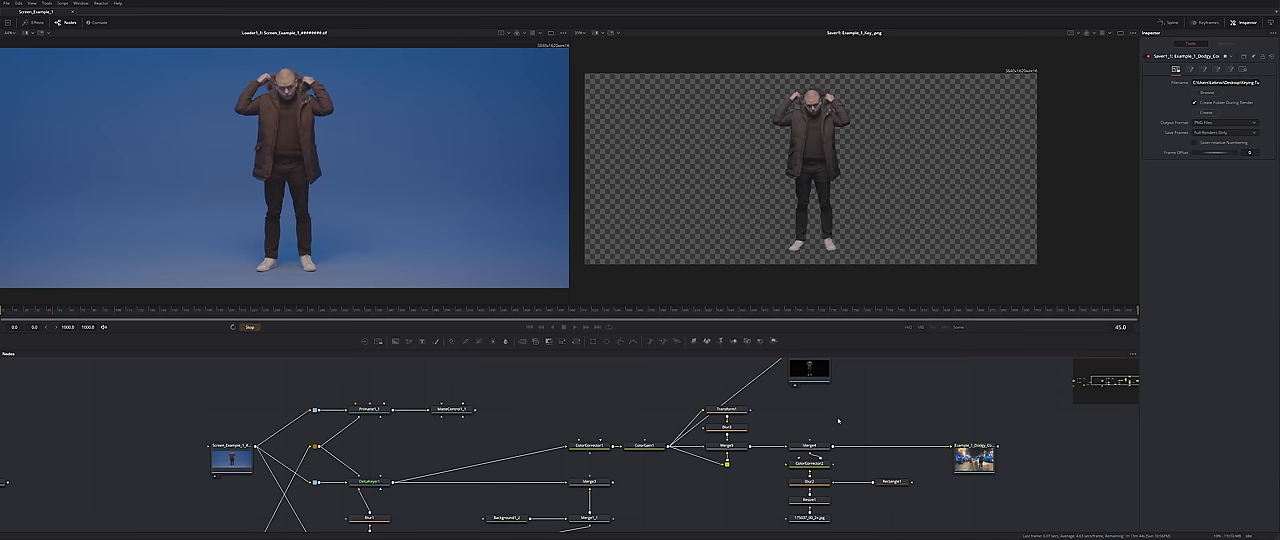
scroll(838, 421, "down", 3)
Pan the node graph to view more of the tree while the PNG render runs.
left_click_drag(452, 410, 380, 420)
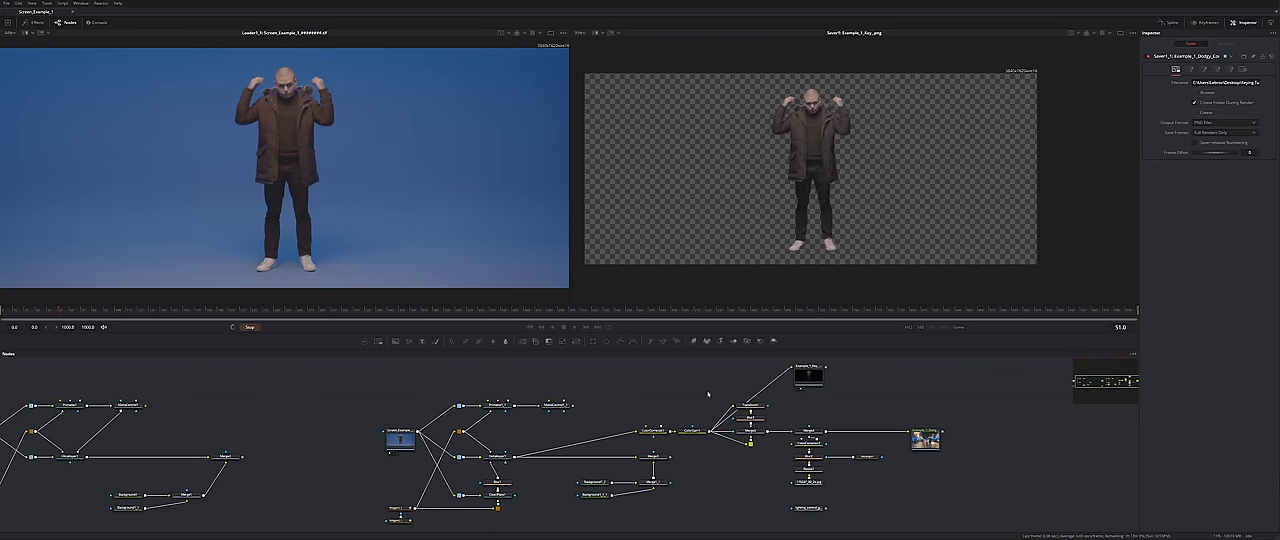
scroll(900, 200, "up", 5)
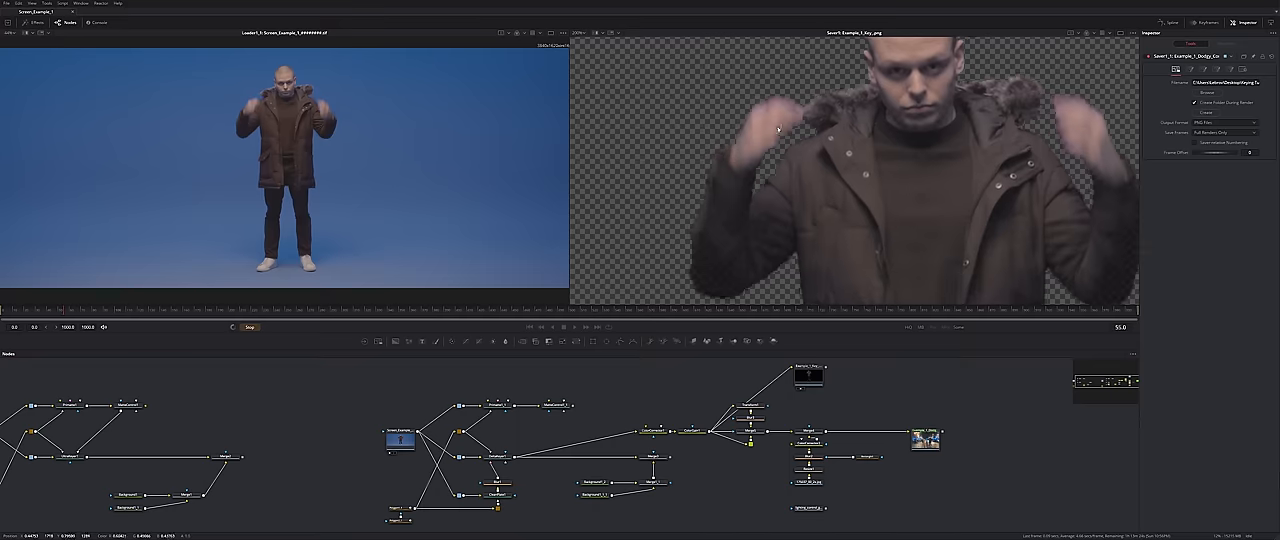
scroll(940, 280, "up", 3)
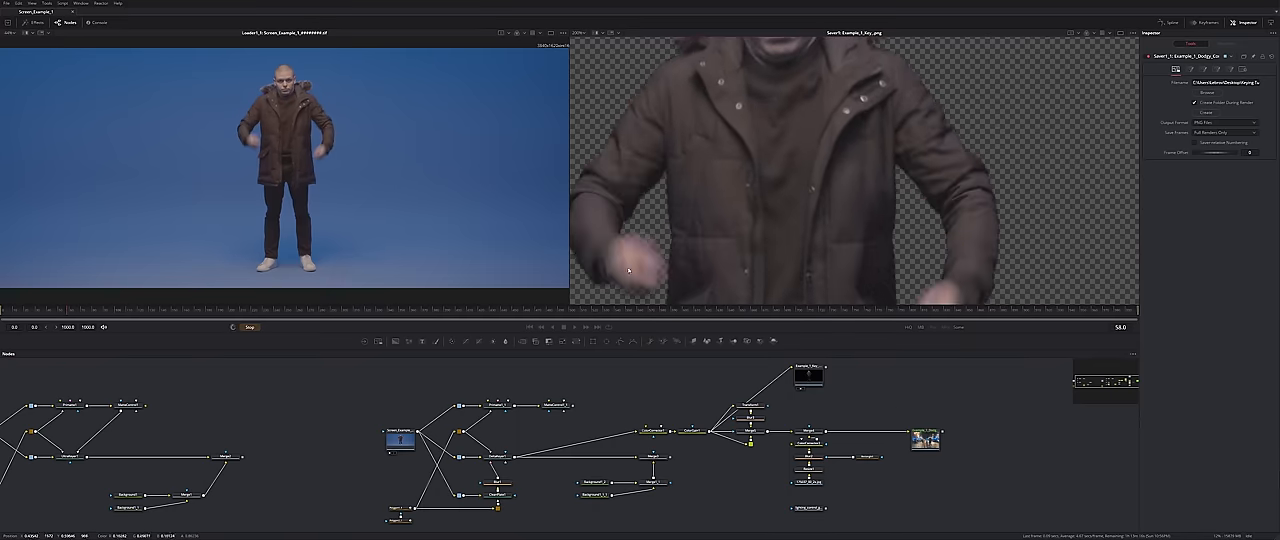
scroll(940, 286, "down", 3)
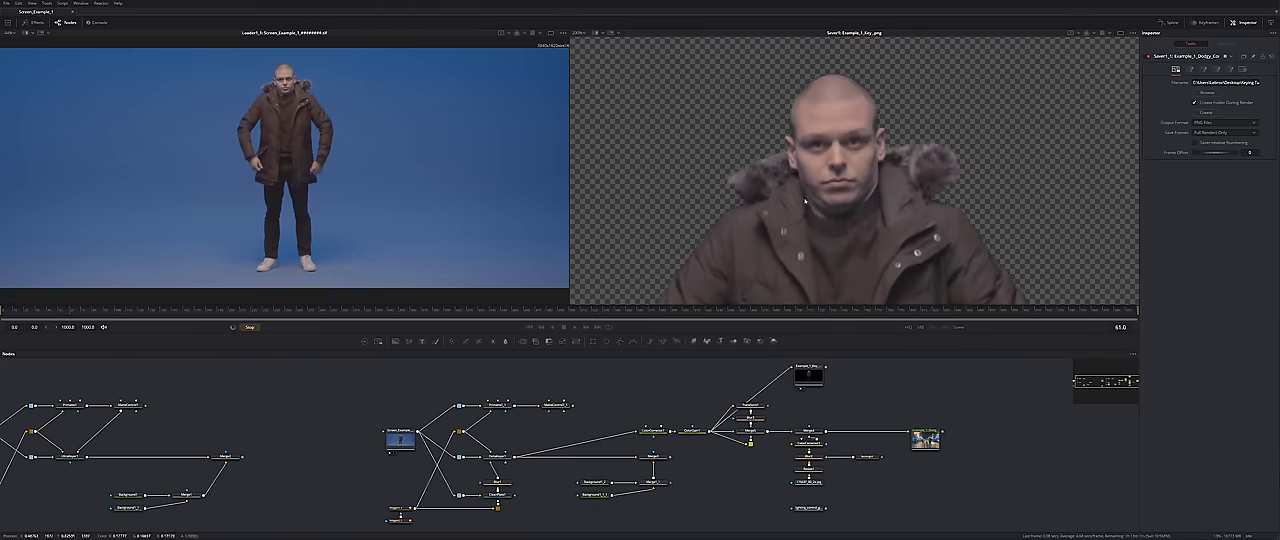
scroll(900, 200, "up", 4)
scroll(1065, 177, "down", 6)
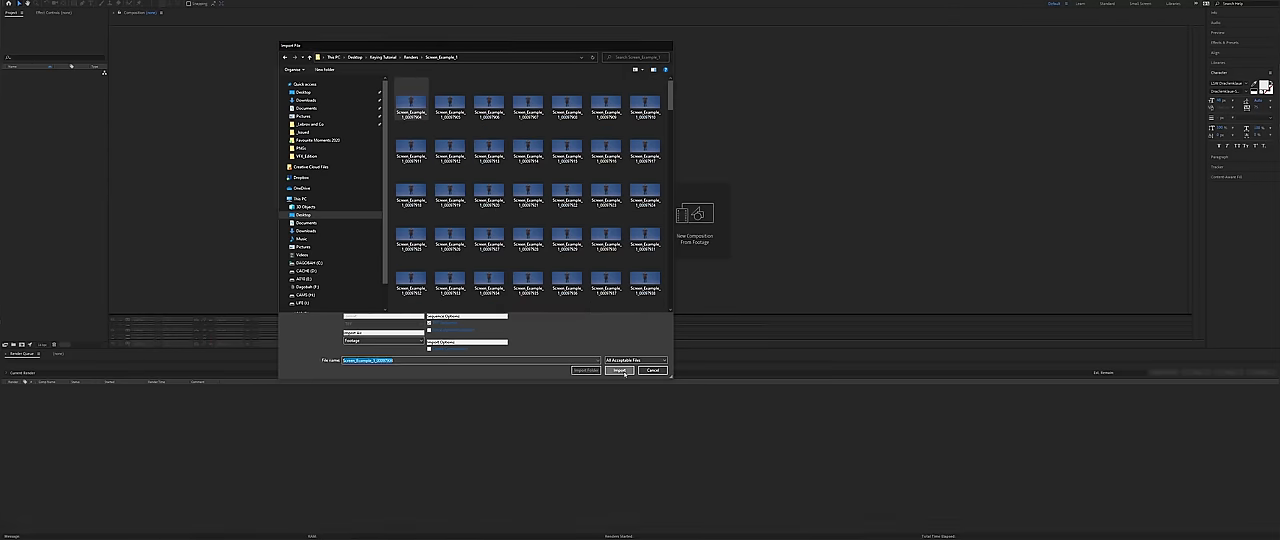
Import the frame sequence and drag the Keylight + Key Cleaner + Advanced Spill Suppressor preset onto its layer.
left_click(621, 371)
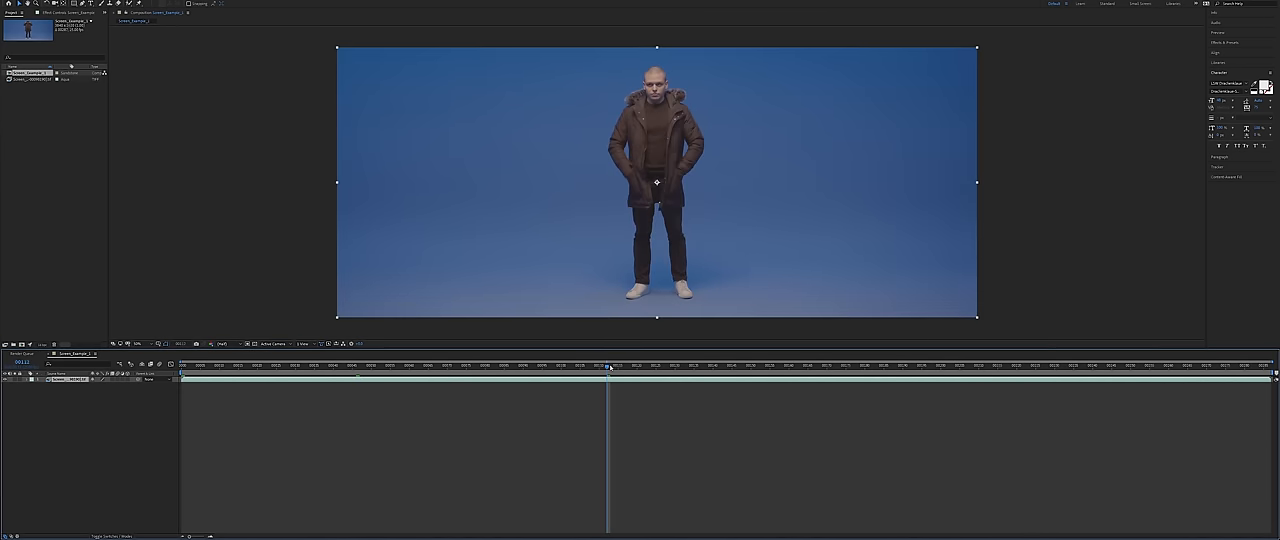
key("ctrl+5")
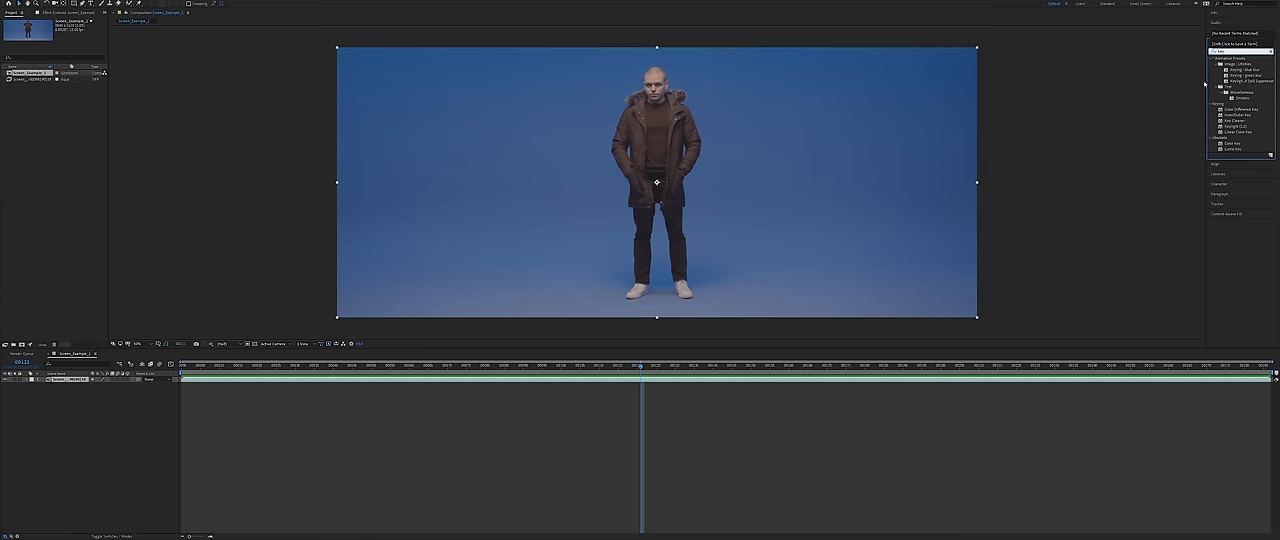
left_click_drag(1207, 84, 1116, 88)
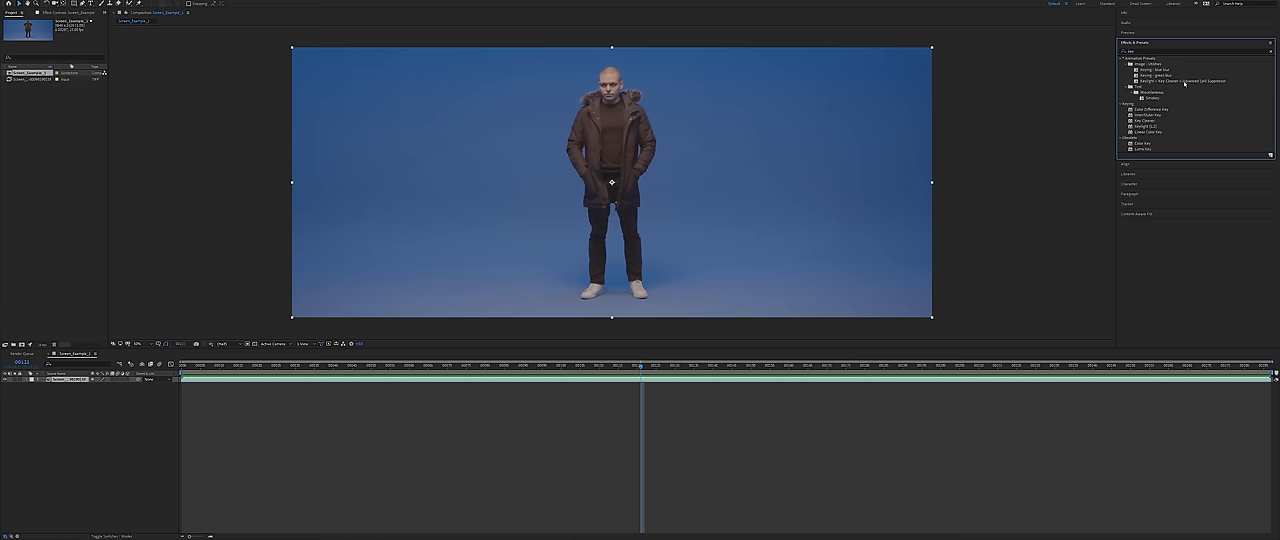
left_click_drag(1180, 81, 790, 385)
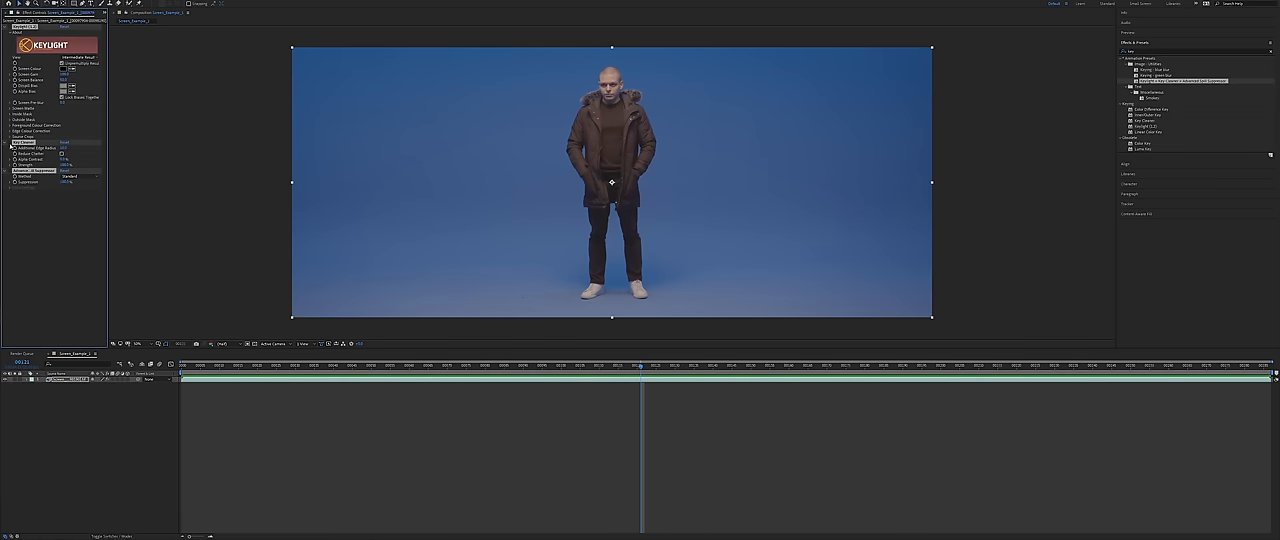
Switch Keylight's View to Screen Matte and lower Clip White until the silhouette is solid.
left_click(74, 244)
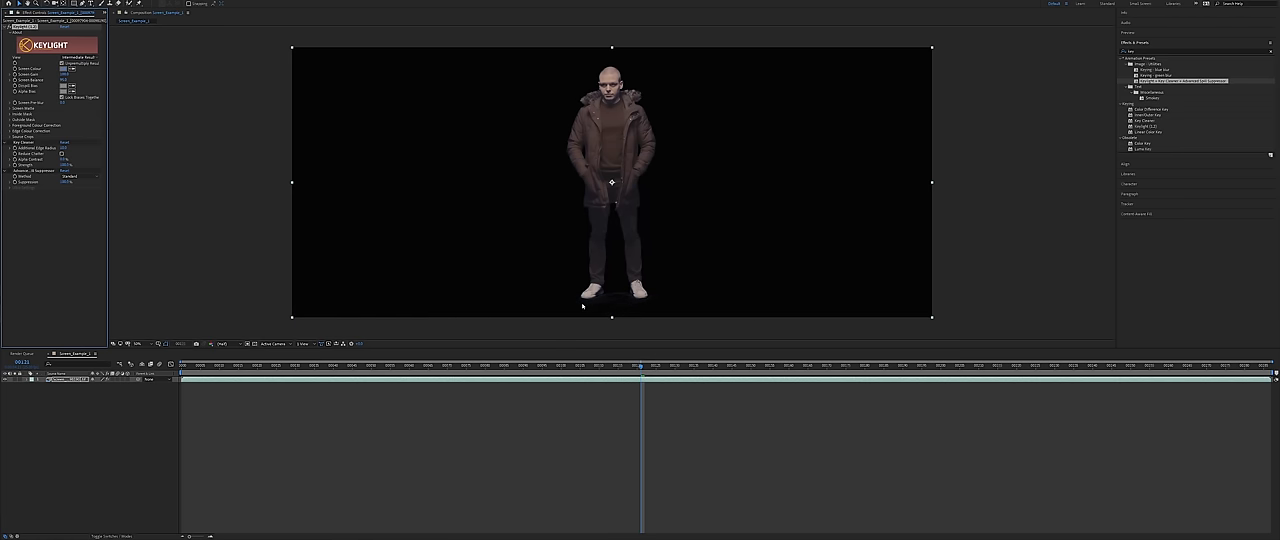
scroll(582, 306, "up", 5)
left_click(90, 58)
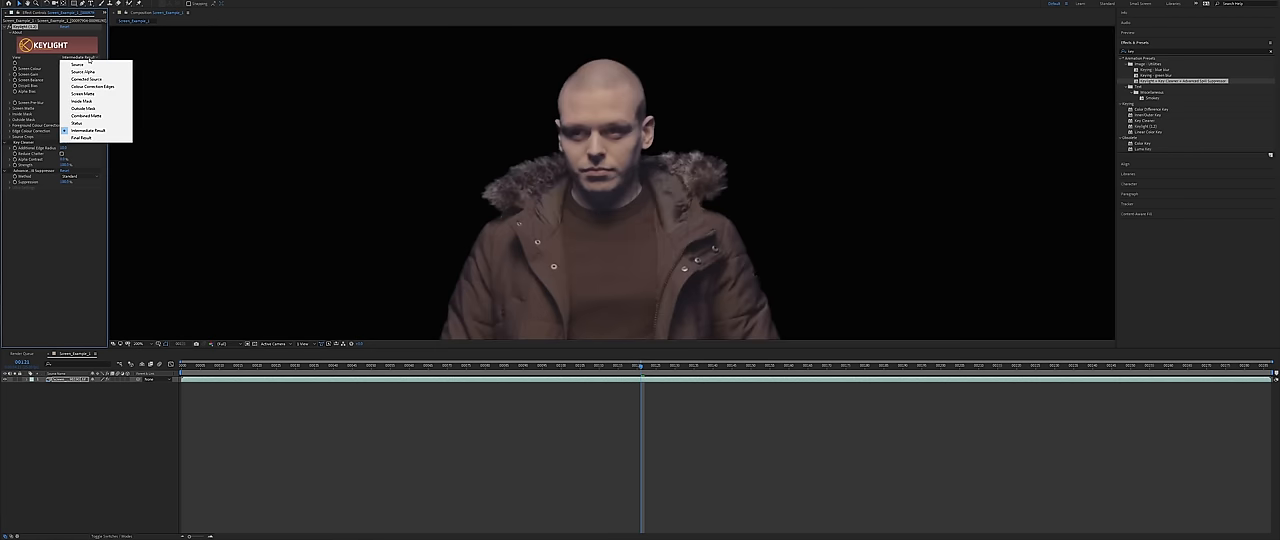
left_click(82, 93)
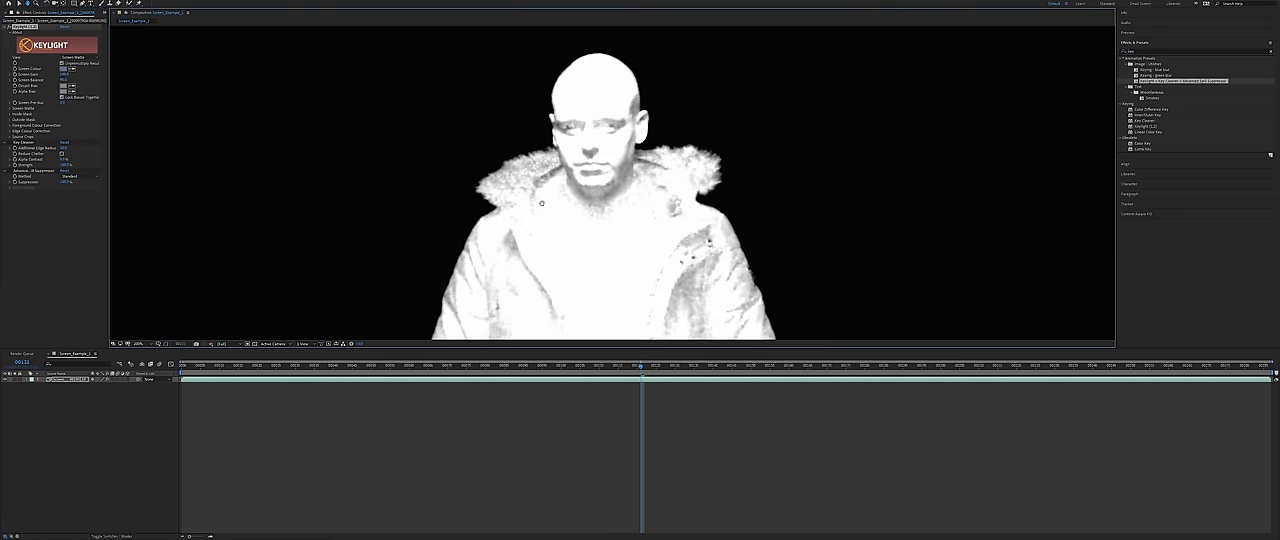
scroll(549, 206, "down", 5)
scroll(549, 206, "up", 6)
scroll(570, 180, "down", 2)
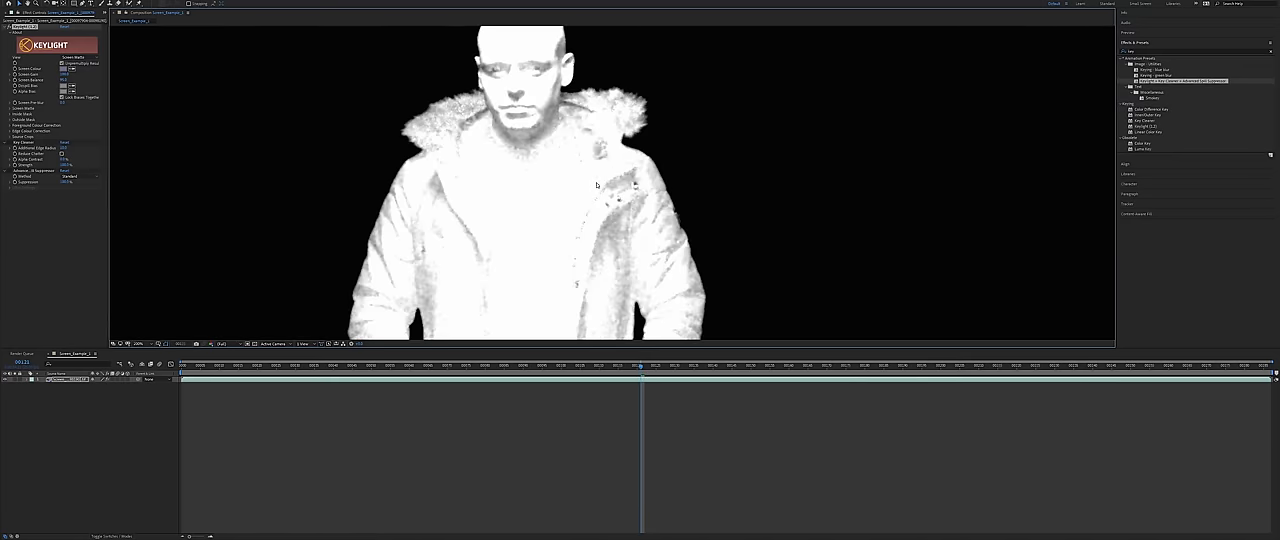
scroll(572, 178, "up", 1)
left_click_drag(560, 190, 595, 185)
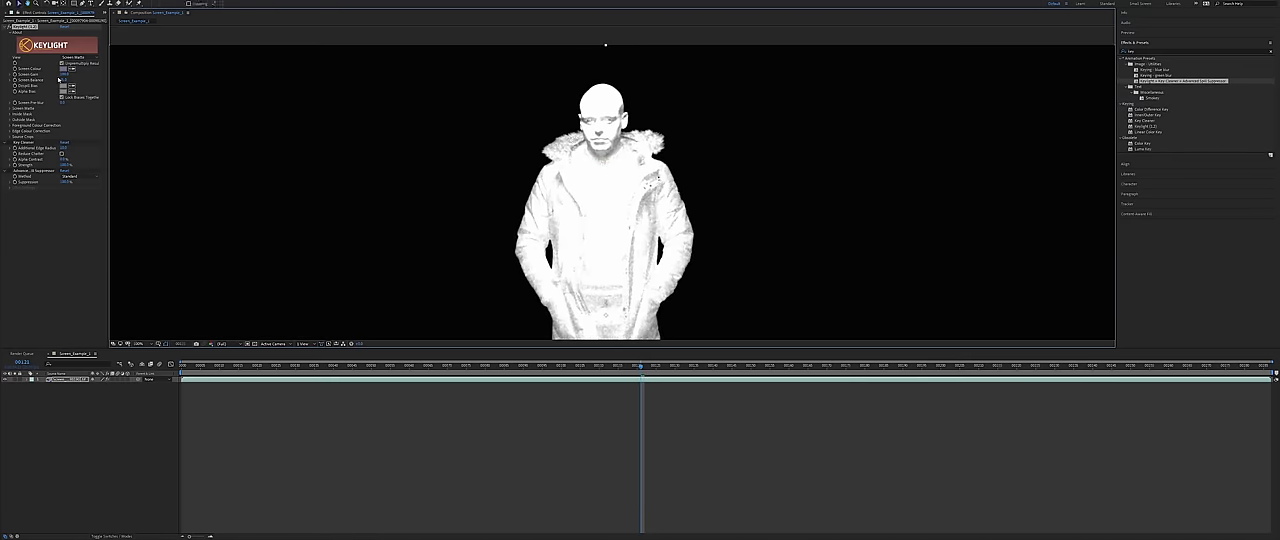
left_click(12, 109)
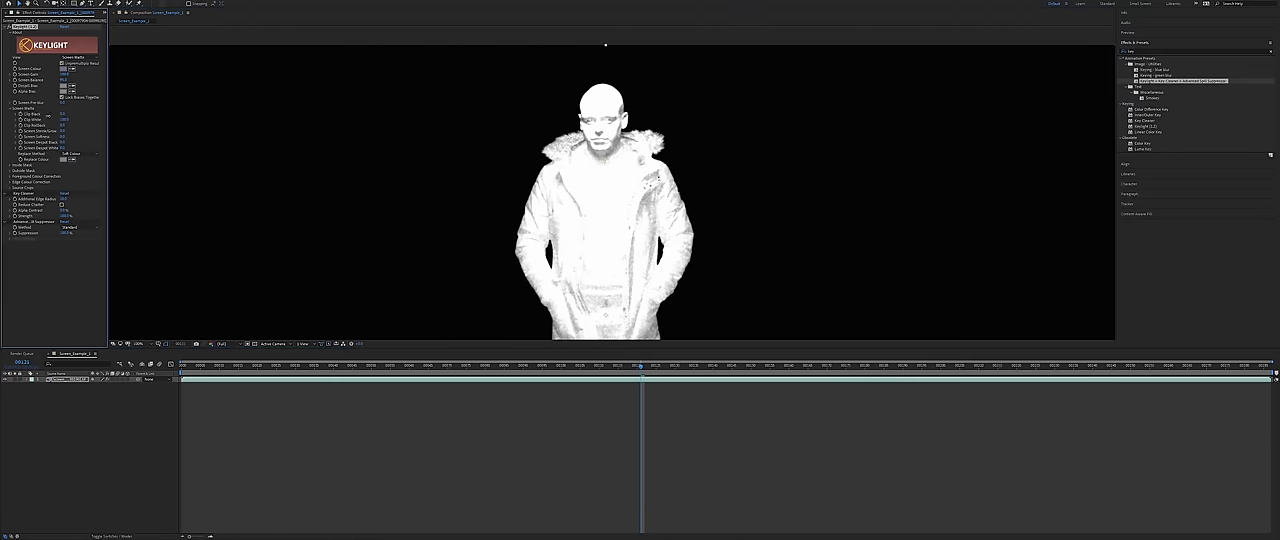
left_click_drag(63, 120, 68, 124)
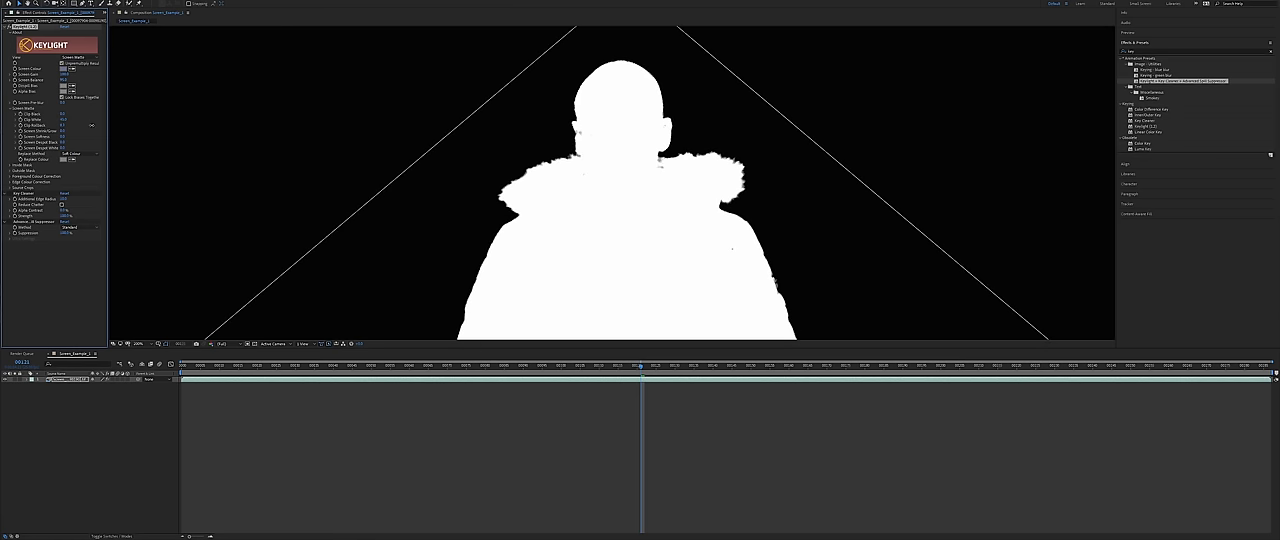
left_click_drag(62, 118, 63, 122)
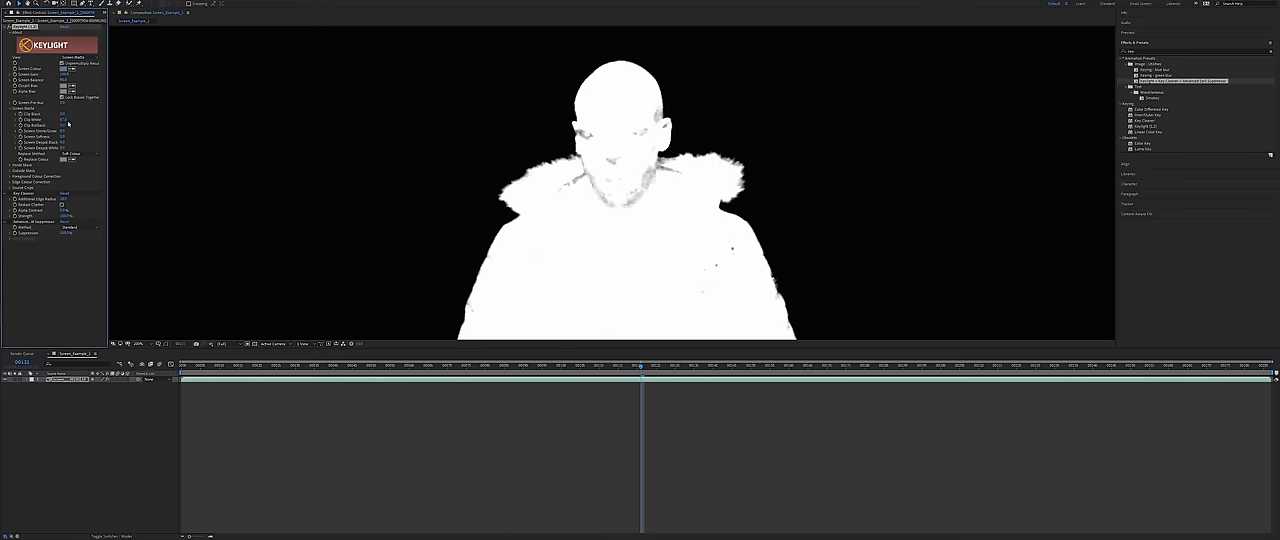
scroll(600, 180, "down", 8)
scroll(600, 180, "down", 5)
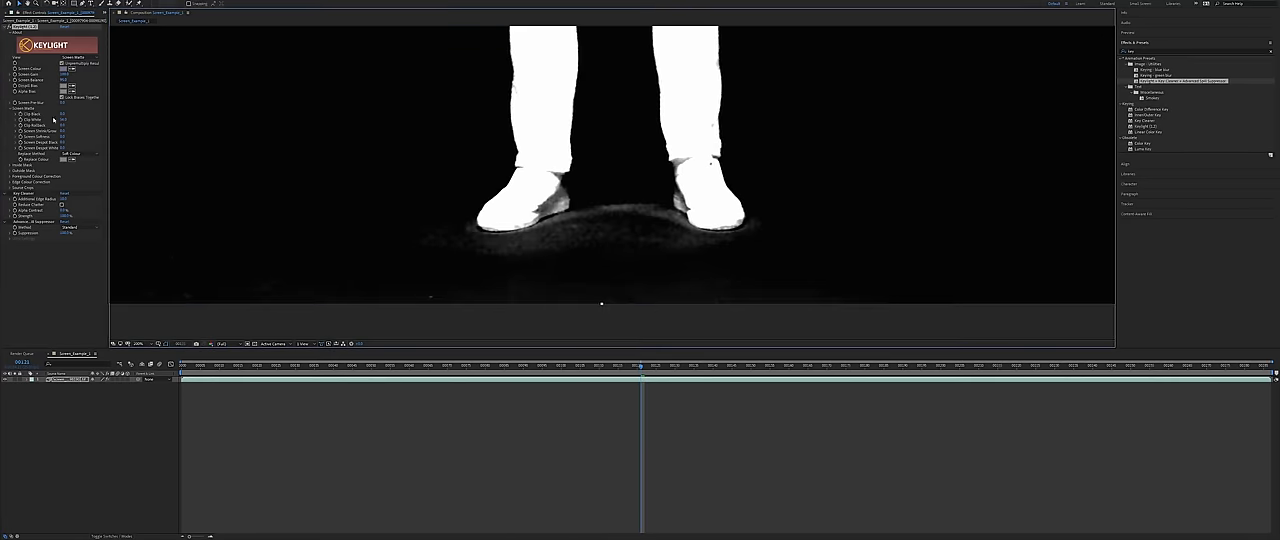
Try Foreground and Edge Colour Correction toggles, then set View back to Intermediate Result.
left_click(11, 178)
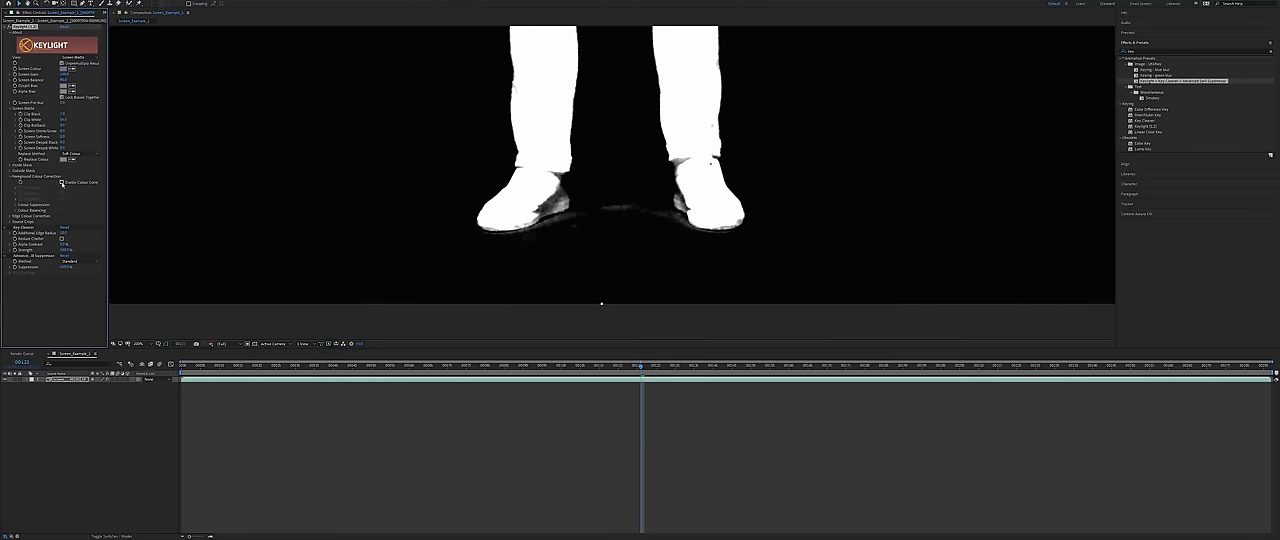
left_click(61, 183)
left_click(13, 177)
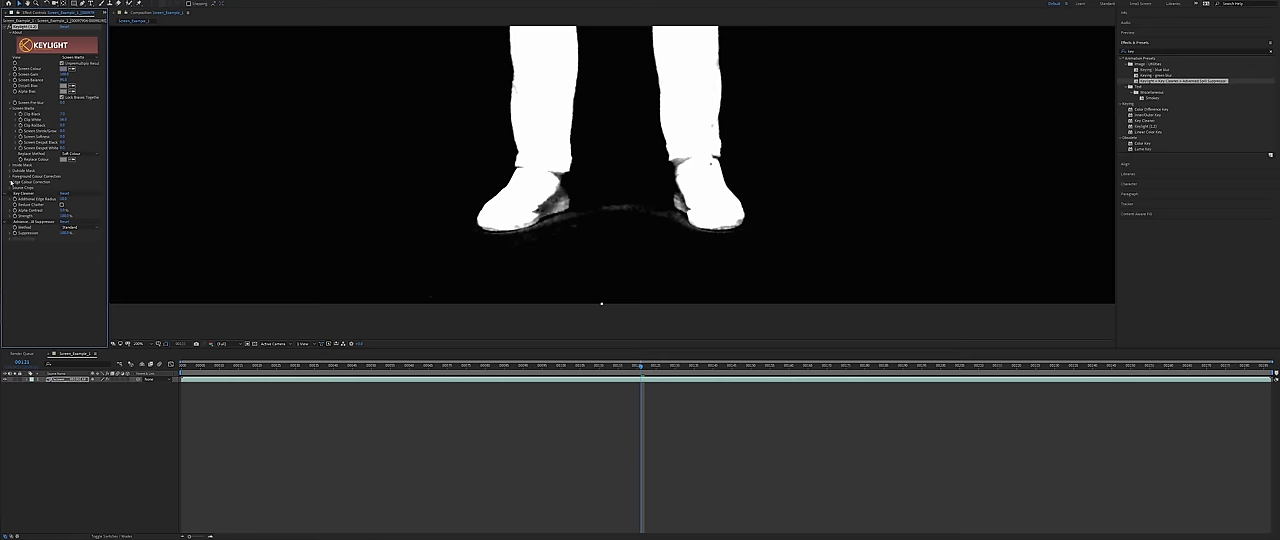
left_click(62, 188)
left_click(62, 188)
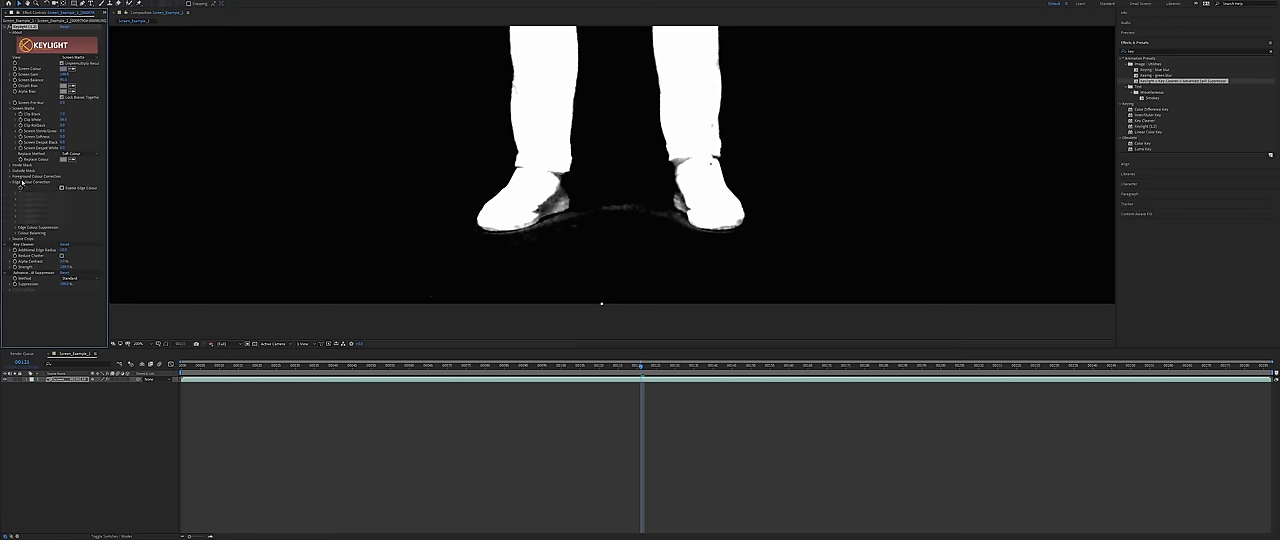
left_click(13, 183)
left_click_drag(470, 60, 458, 260)
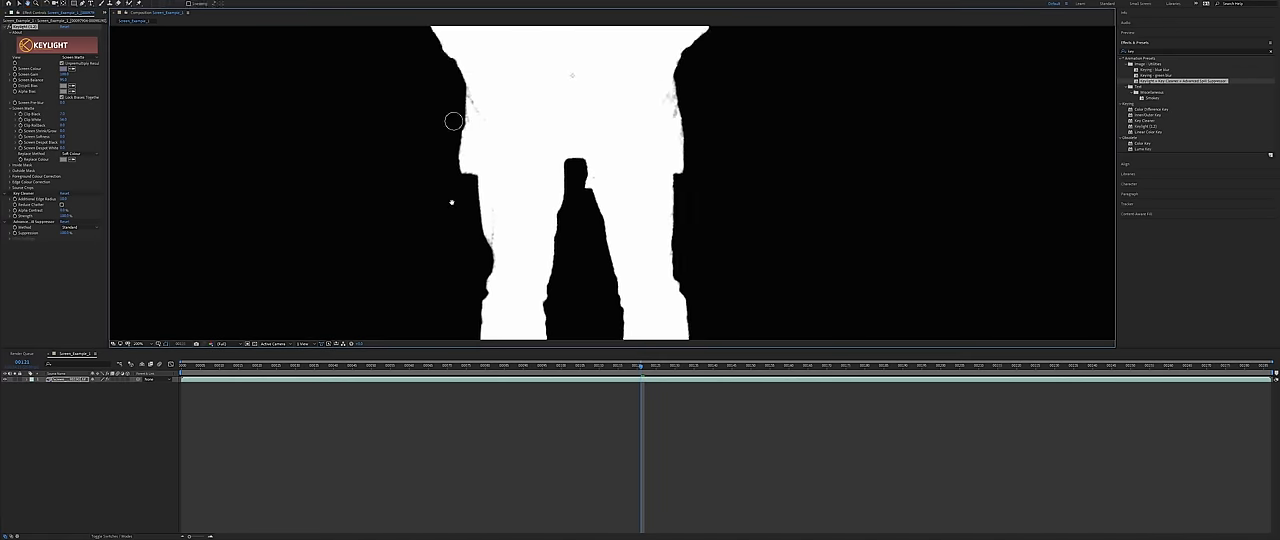
scroll(458, 260, "down", 3)
left_click(72, 68)
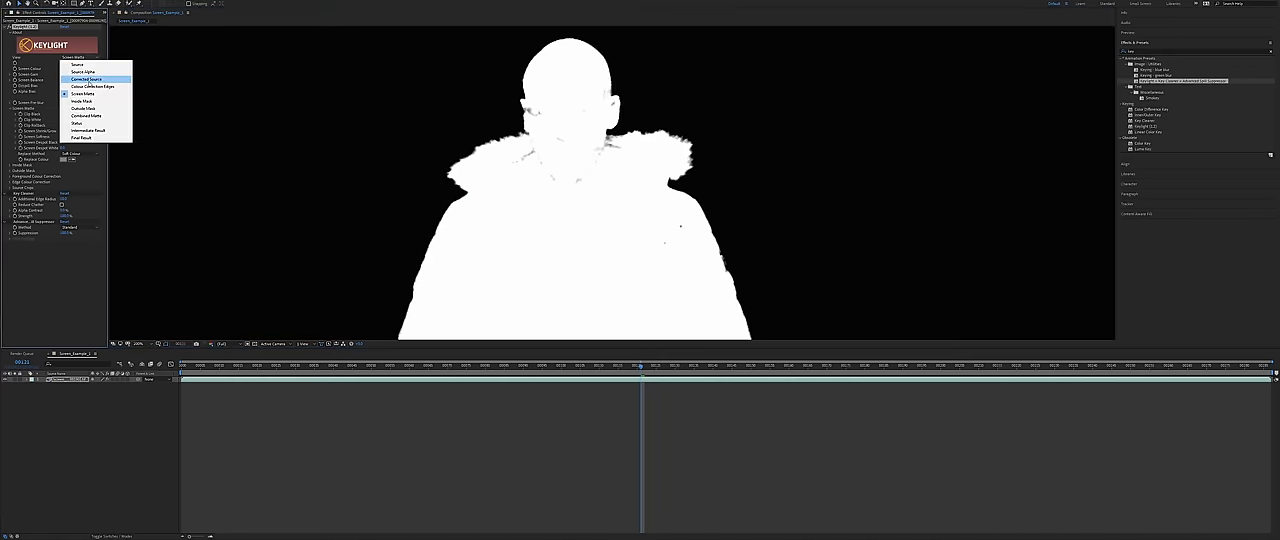
left_click(88, 130)
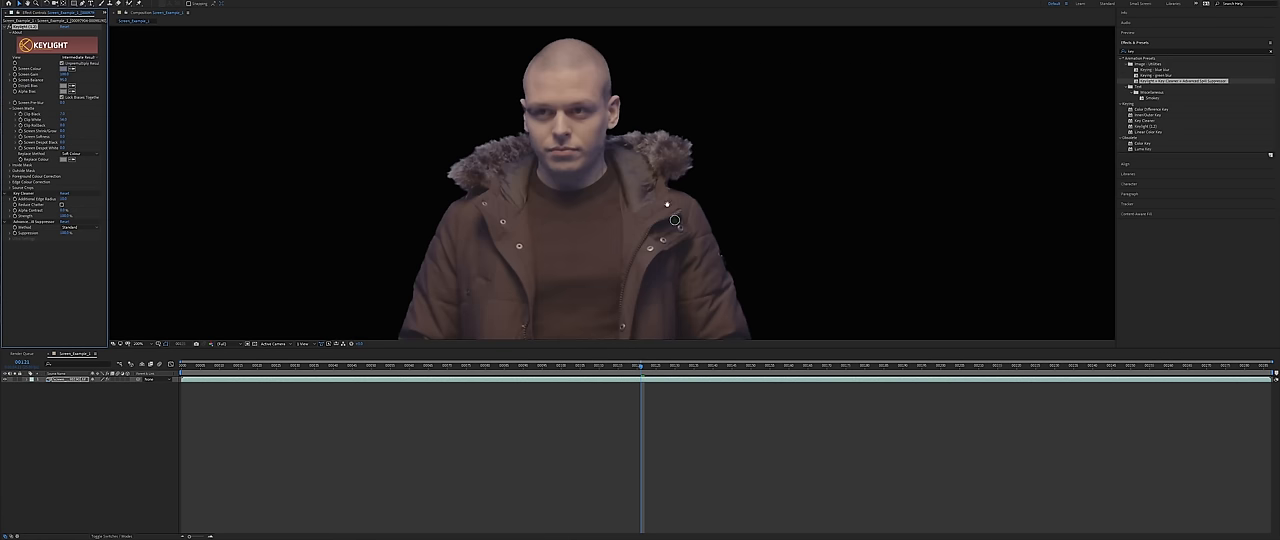
left_click_drag(675, 220, 690, 190)
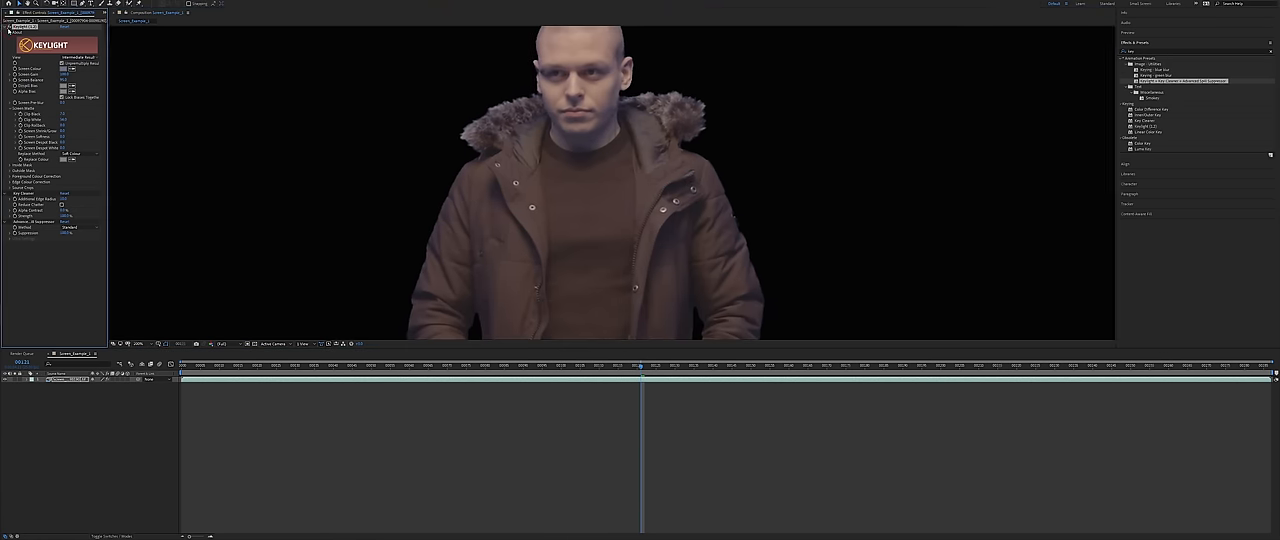
scroll(611, 245, "up", 2)
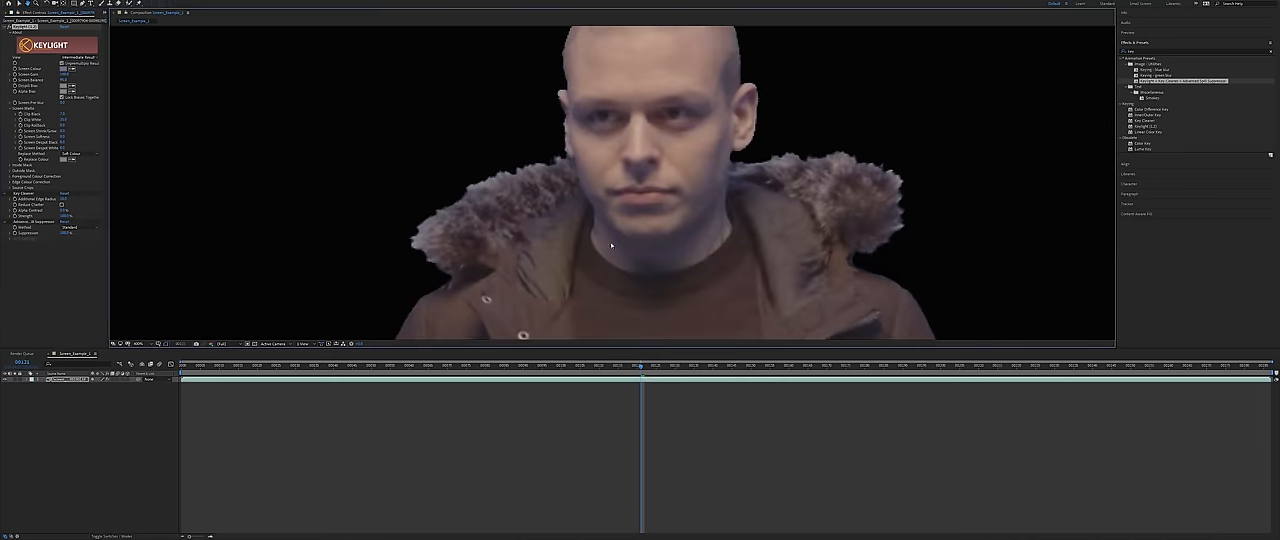
Switch the Advanced Spill Suppressor to the Ultra method and sample the spill key colour from the footage.
left_click(12, 196)
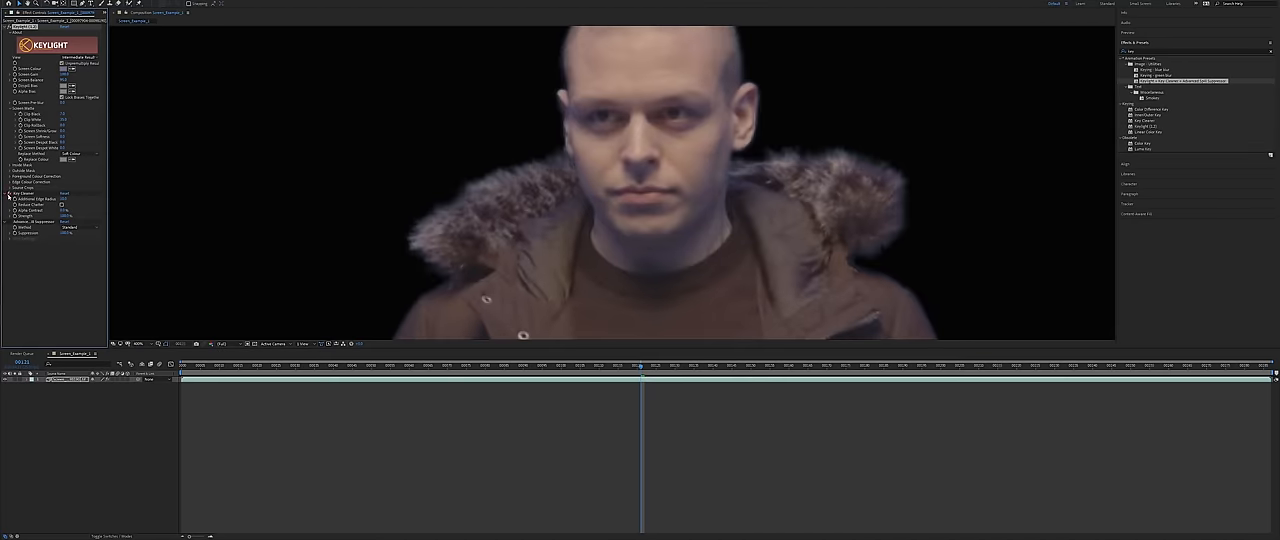
mouse_move(833, 240)
left_mouse_down()
mouse_move(455, 199)
mouse_move(571, 185)
mouse_move(380, 80)
left_mouse_up()
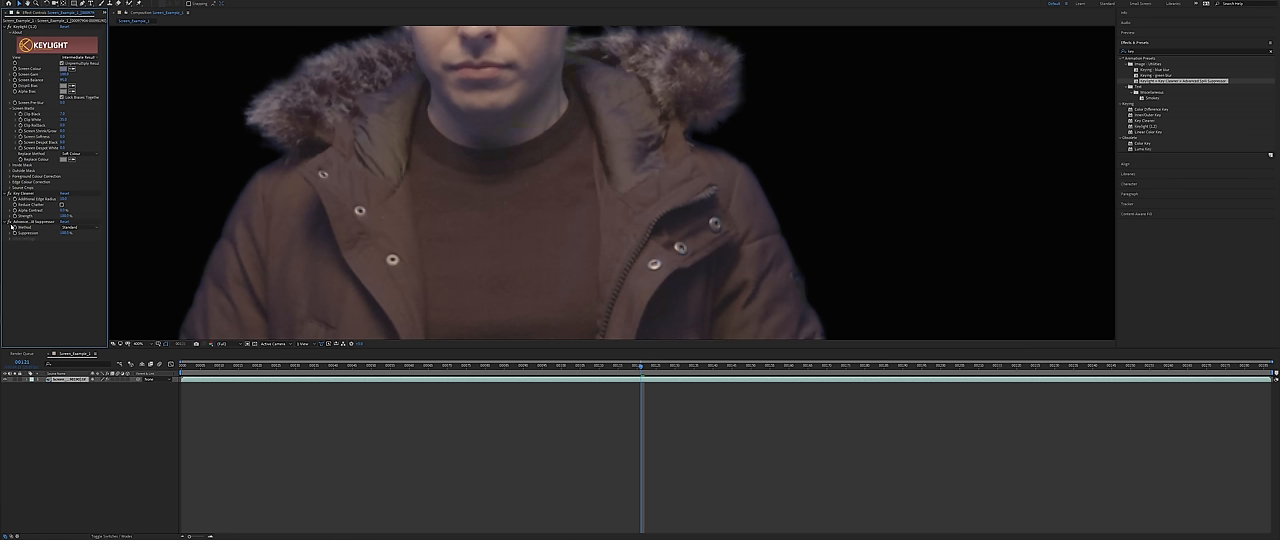
left_click(30, 221)
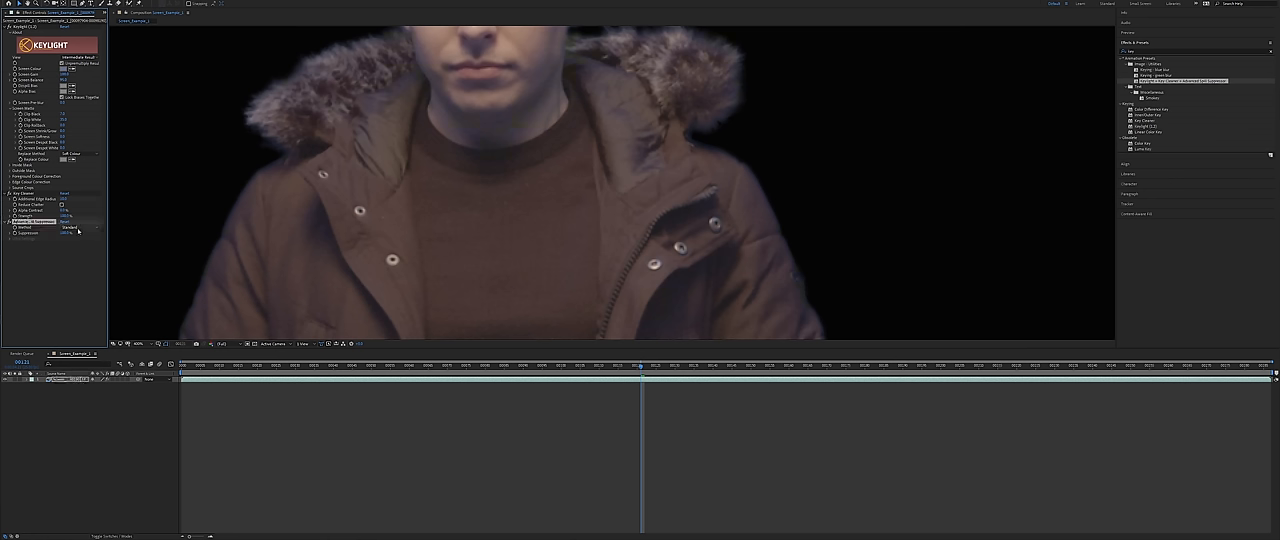
left_click(70, 227)
left_click(70, 236)
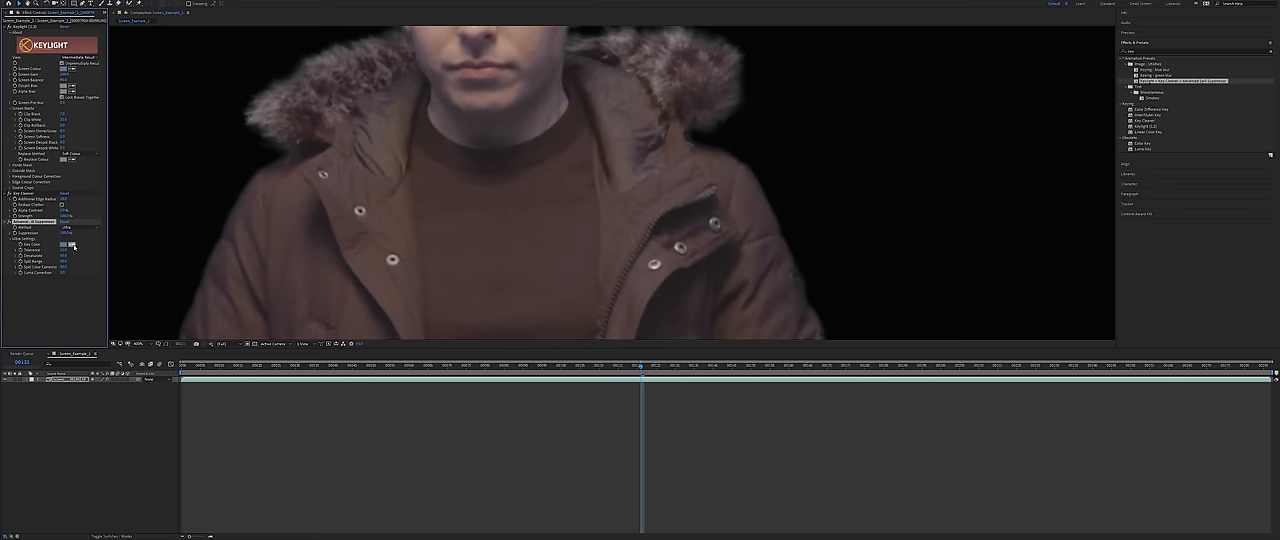
left_click(71, 243)
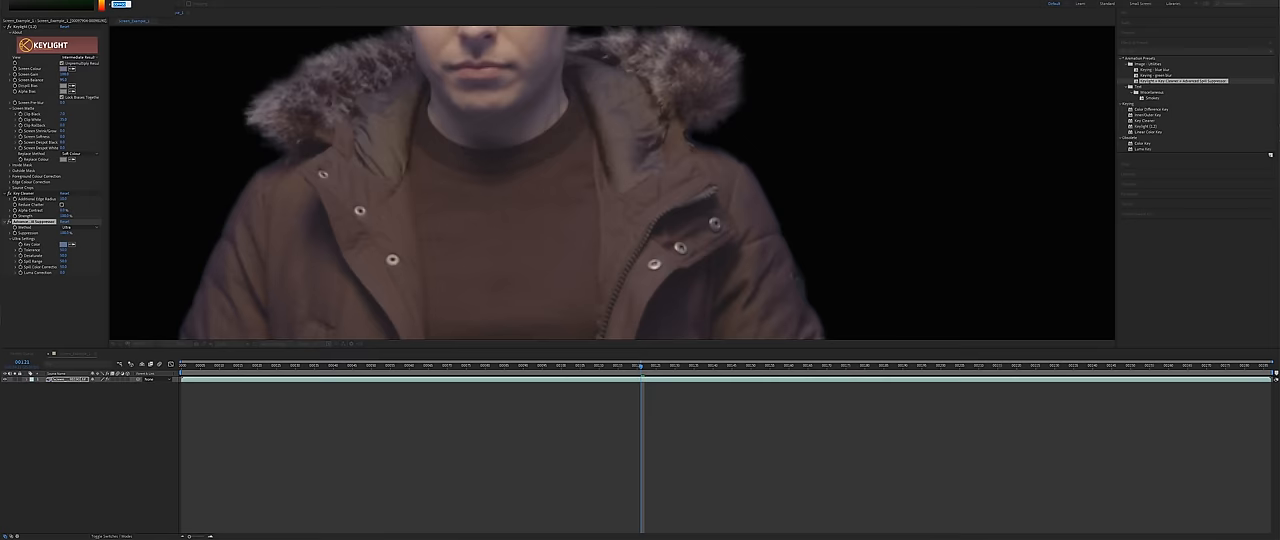
left_click(500, 150)
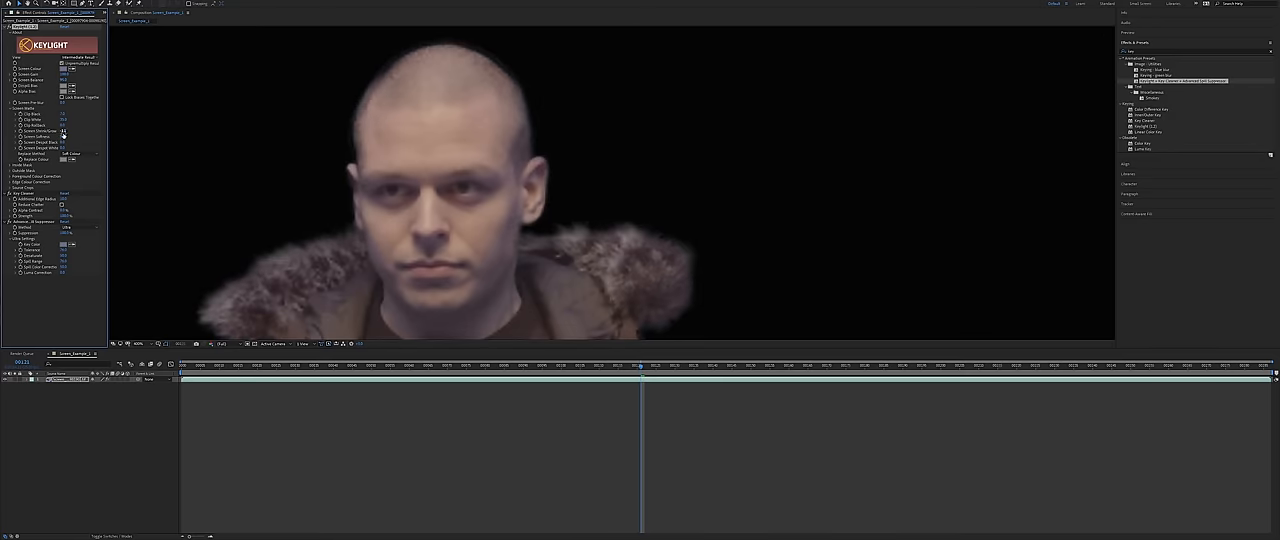
Adjust a Keylight matte clip value, compare the effect on the fur edge, and leave Reduce Chatter off.
left_click(65, 130)
key("Return")
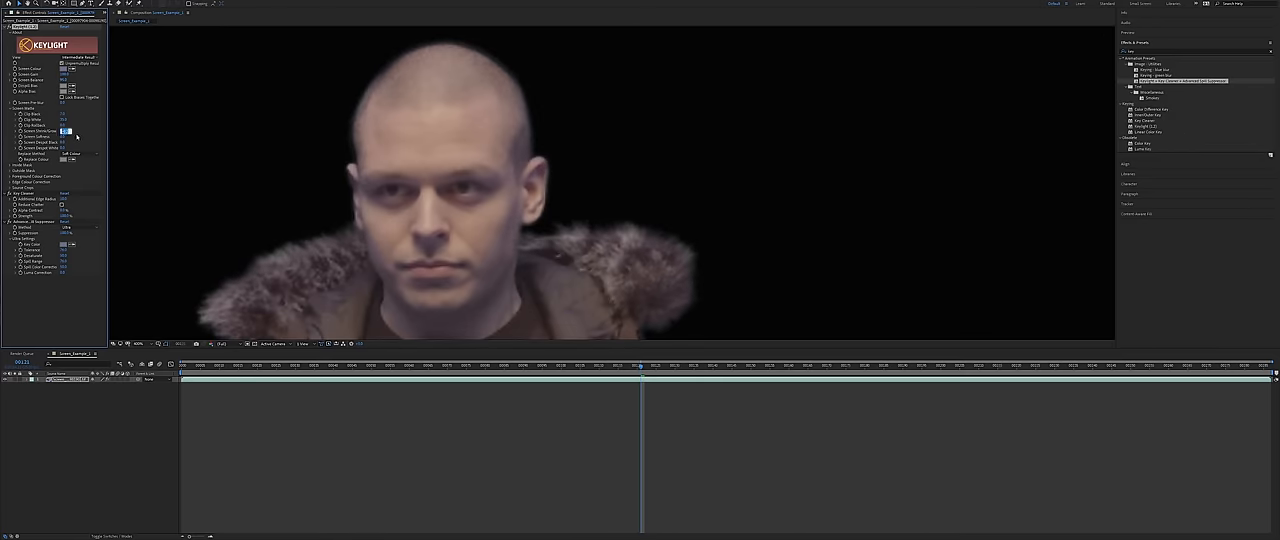
left_click(88, 132)
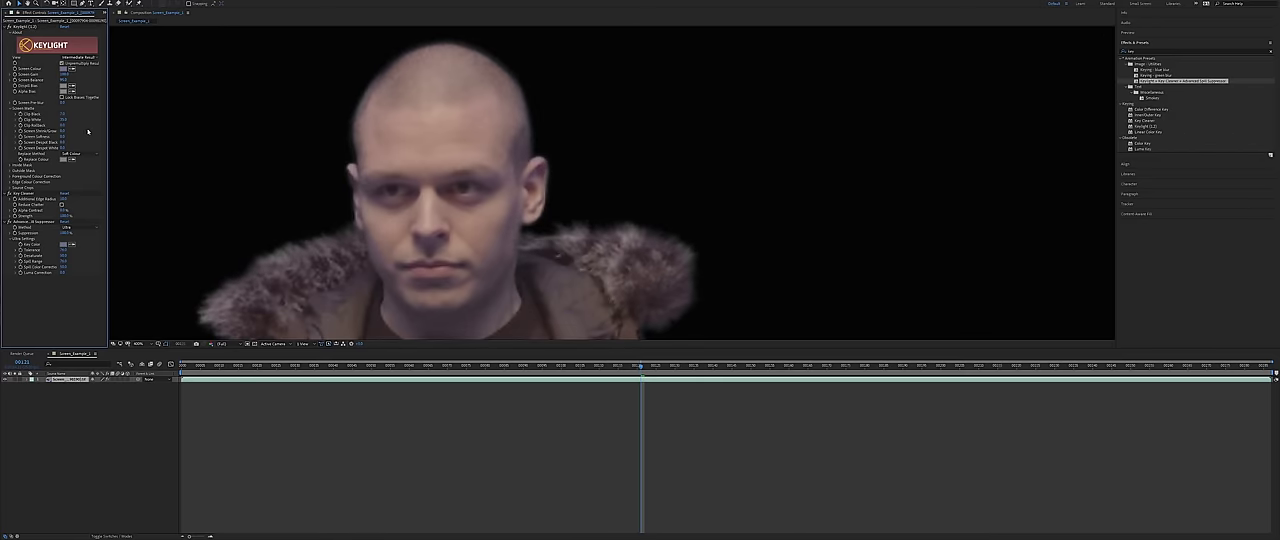
left_click(8, 196)
left_click(10, 196)
left_click(62, 207)
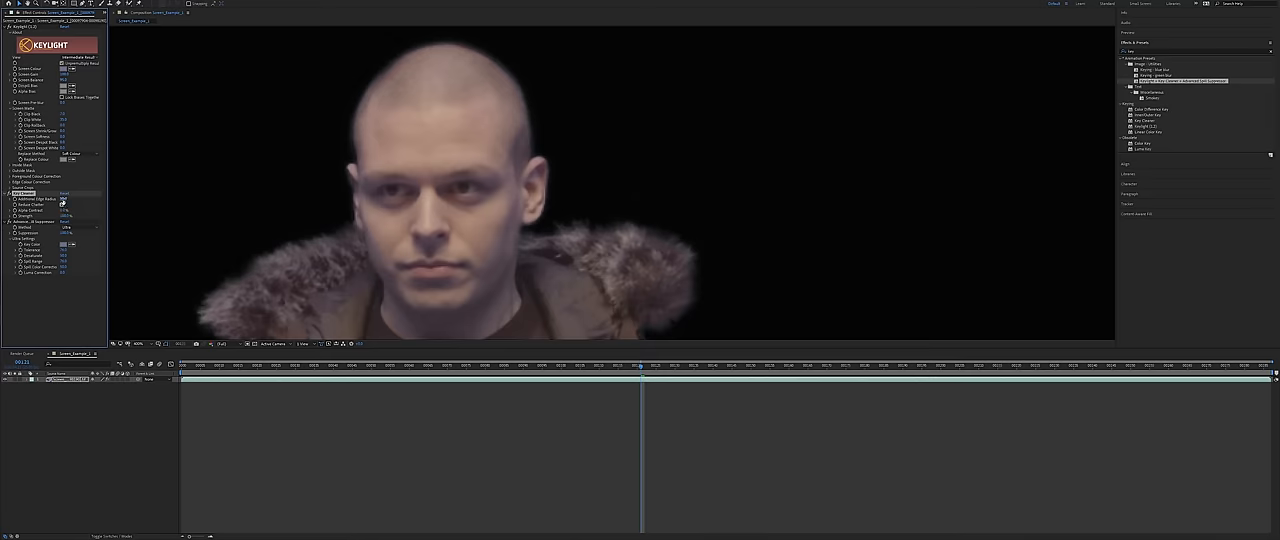
left_click(62, 204)
left_click(63, 204)
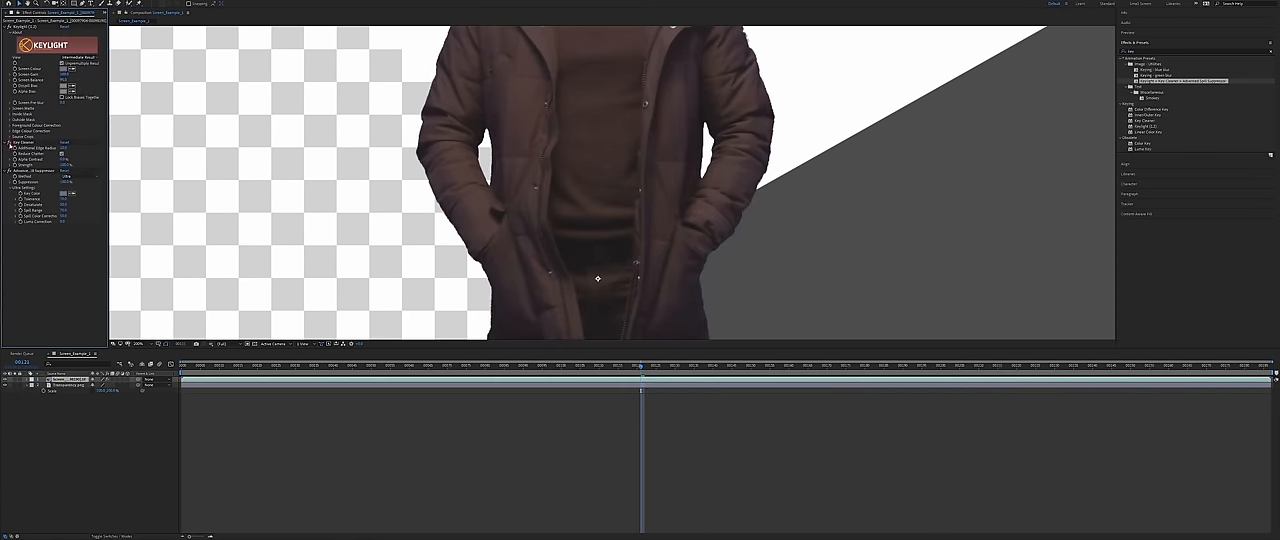
Tune the Key Cleaner value and check spill suppression on the man's head, body and legs before rendering.
left_click(22, 143)
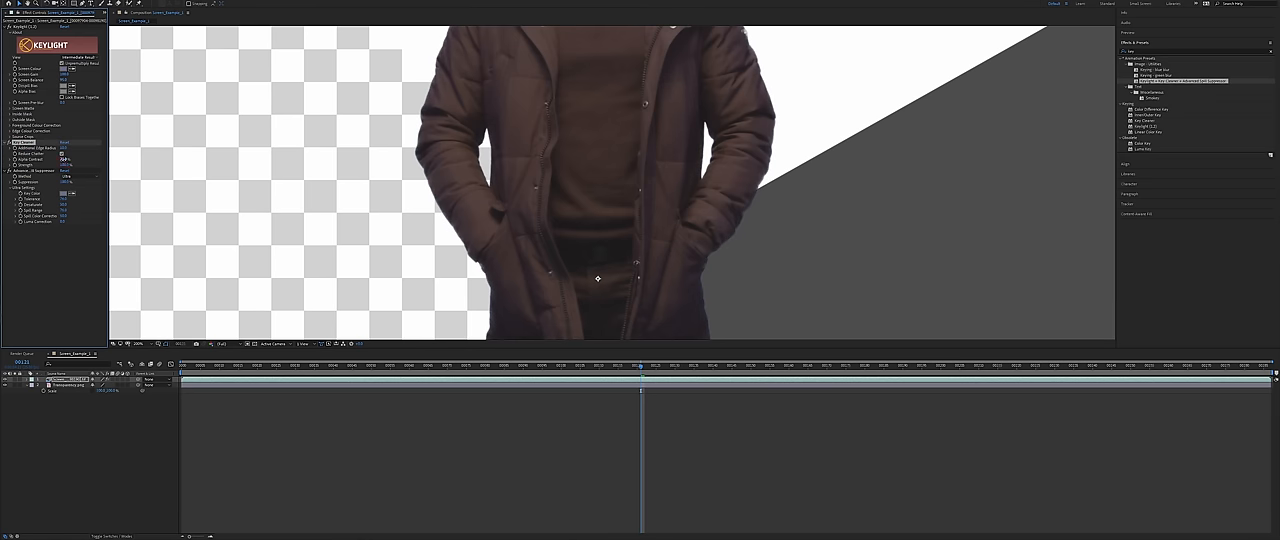
left_click_drag(66, 159, 72, 163)
left_click_drag(620, 122, 564, 186)
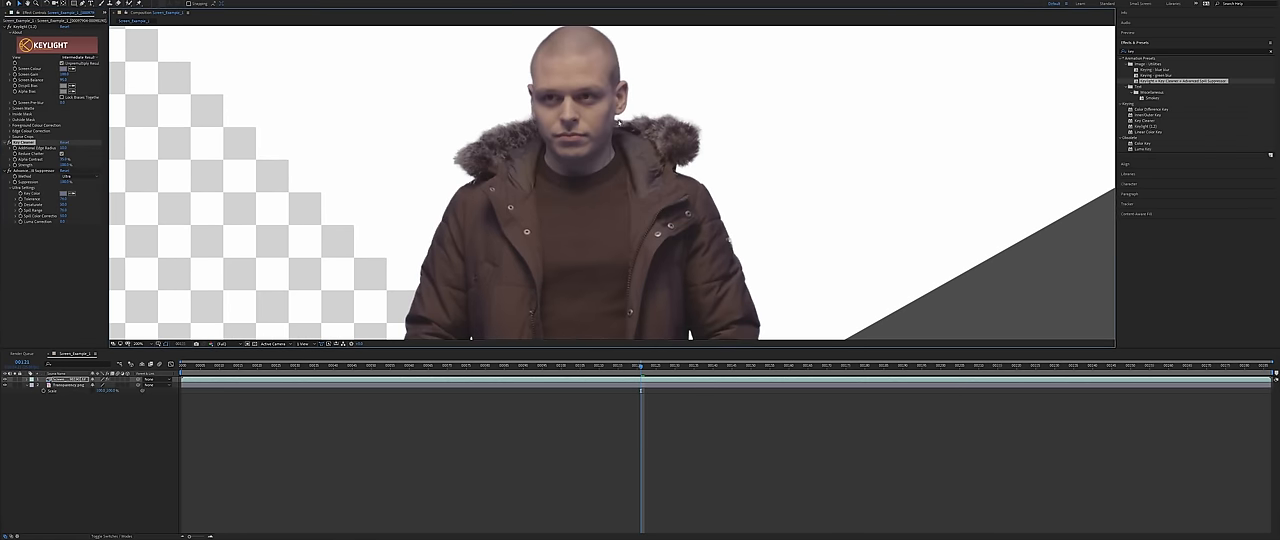
left_click_drag(620, 122, 559, 103)
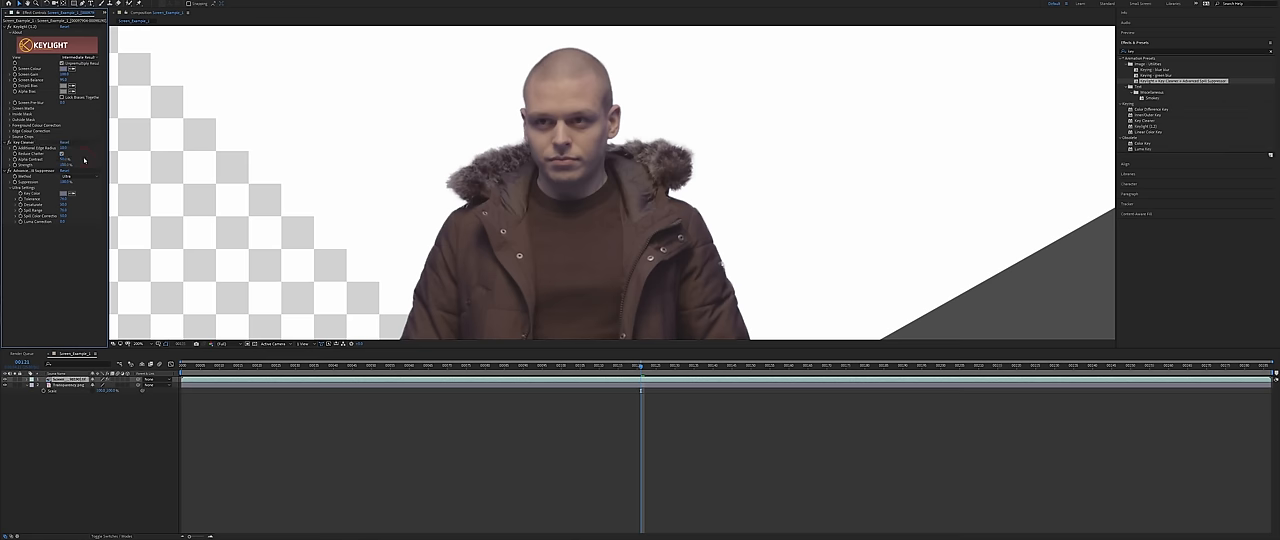
mouse_move(588, 300)
left_mouse_down()
mouse_move(588, 100)
mouse_move(576, 207)
mouse_move(500, 200)
mouse_move(431, 167)
left_mouse_up()
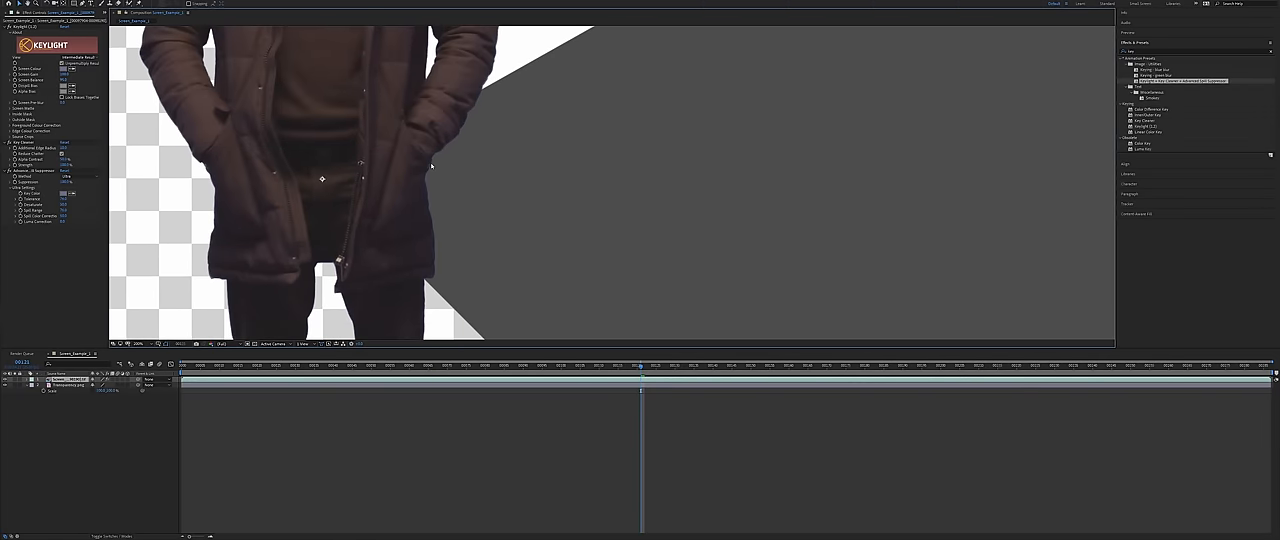
left_click_drag(431, 240, 447, 268)
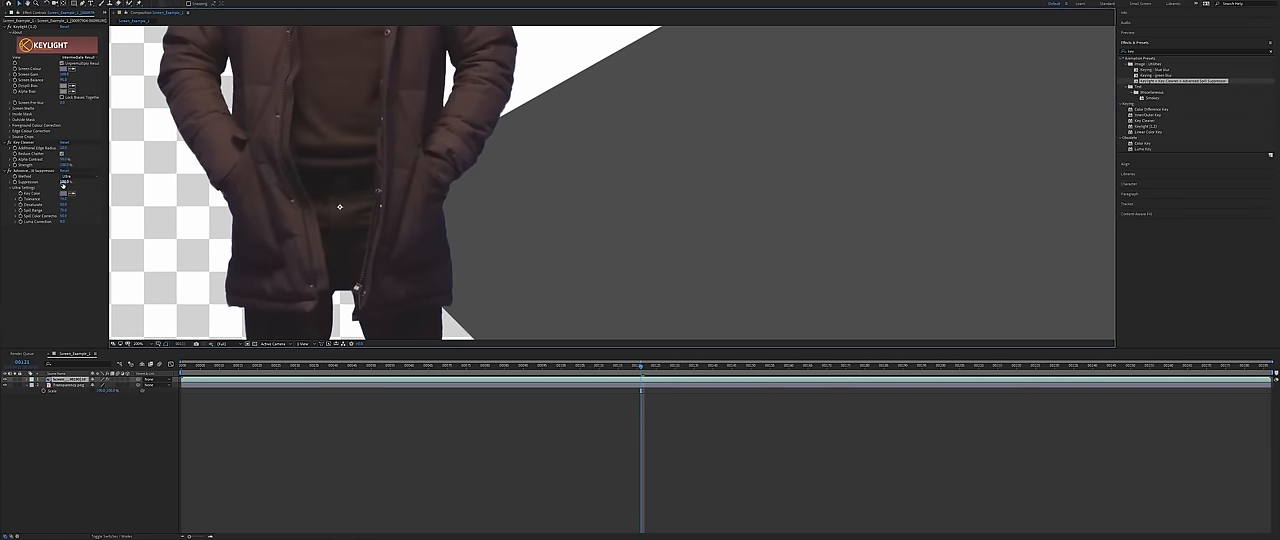
left_click(30, 170)
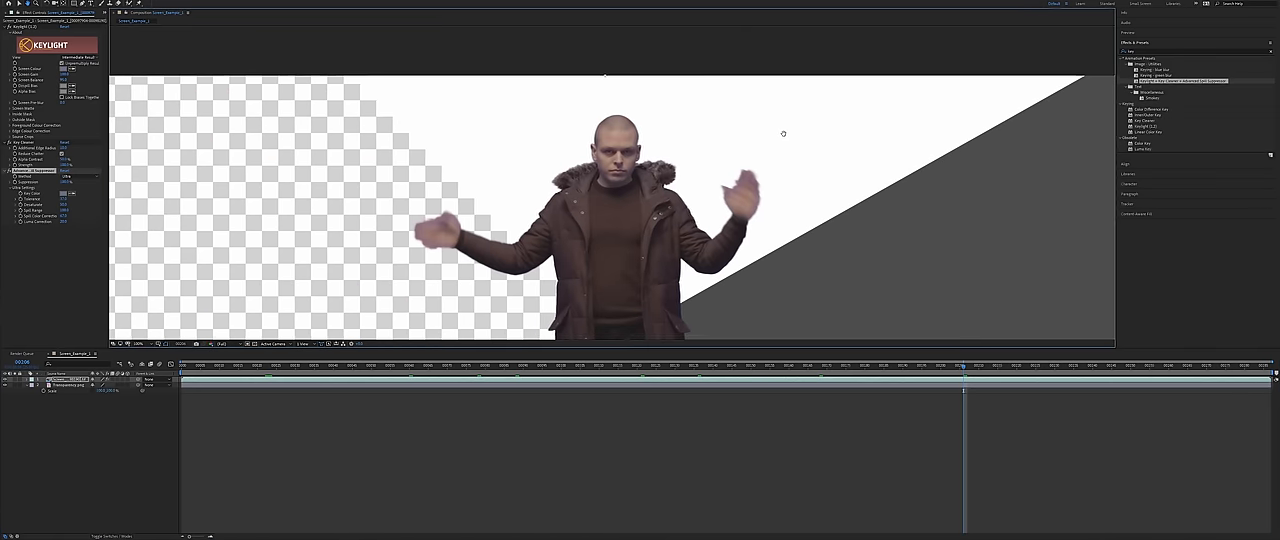
left_click_drag(783, 133, 698, 160)
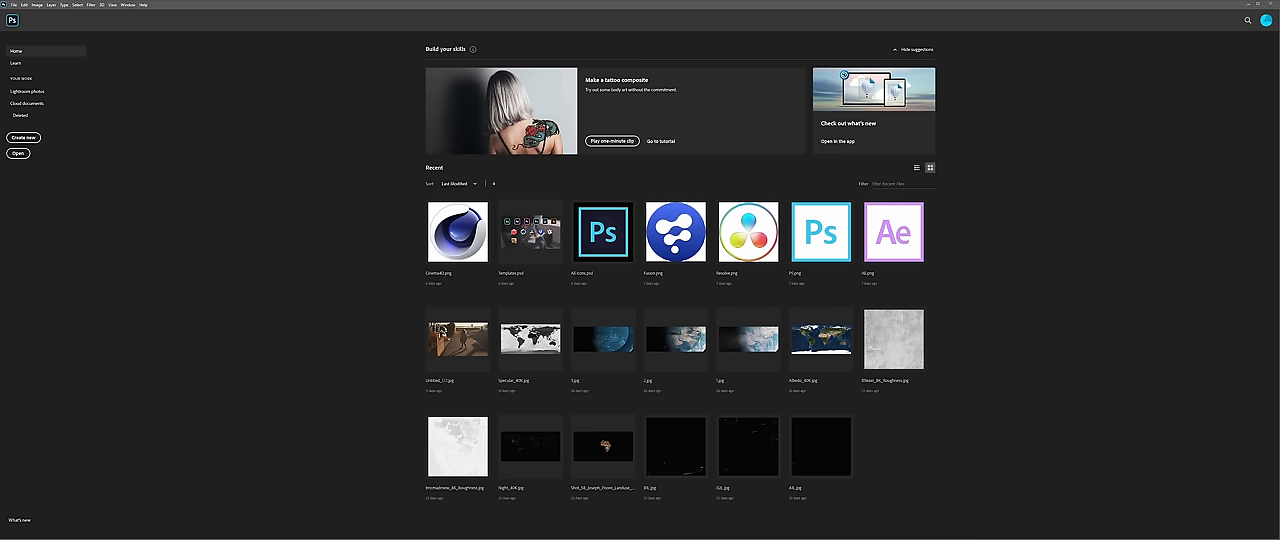
Browse into the Screen_Example_1 renders folder and load one blue-screen frame as a document.
double_click(550, 212)
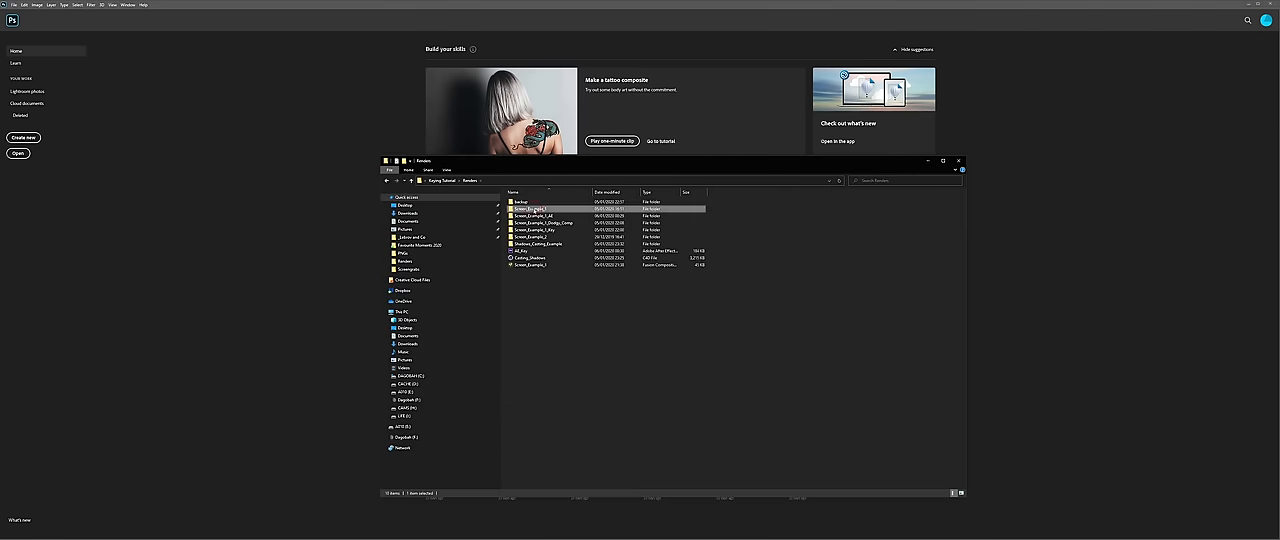
scroll(884, 332, "down", 3)
scroll(800, 350, "down", 3)
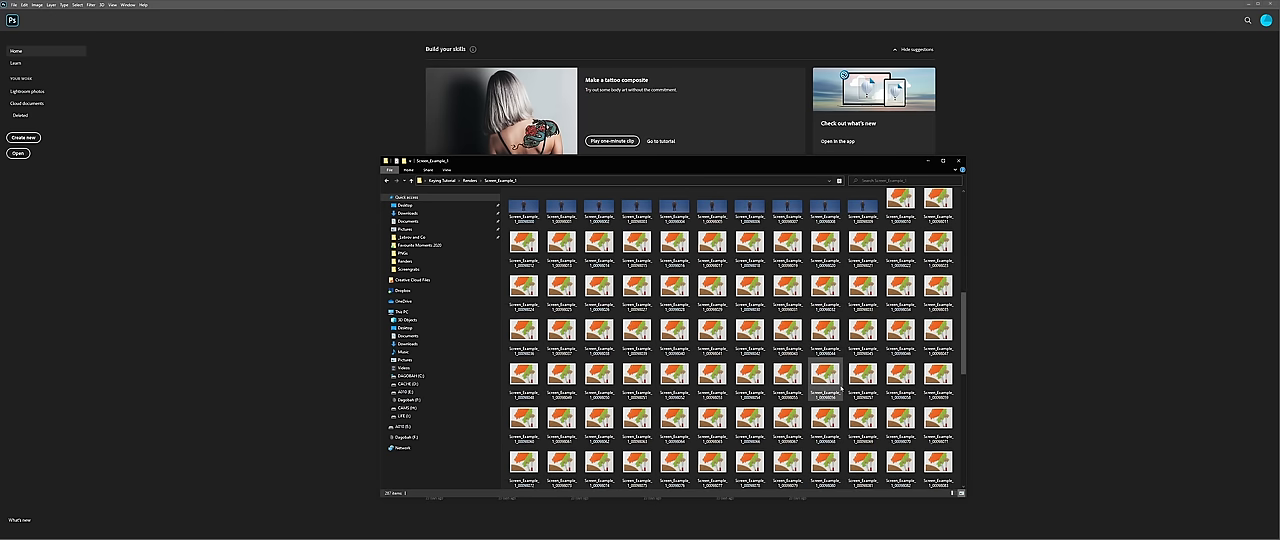
double_click(674, 244)
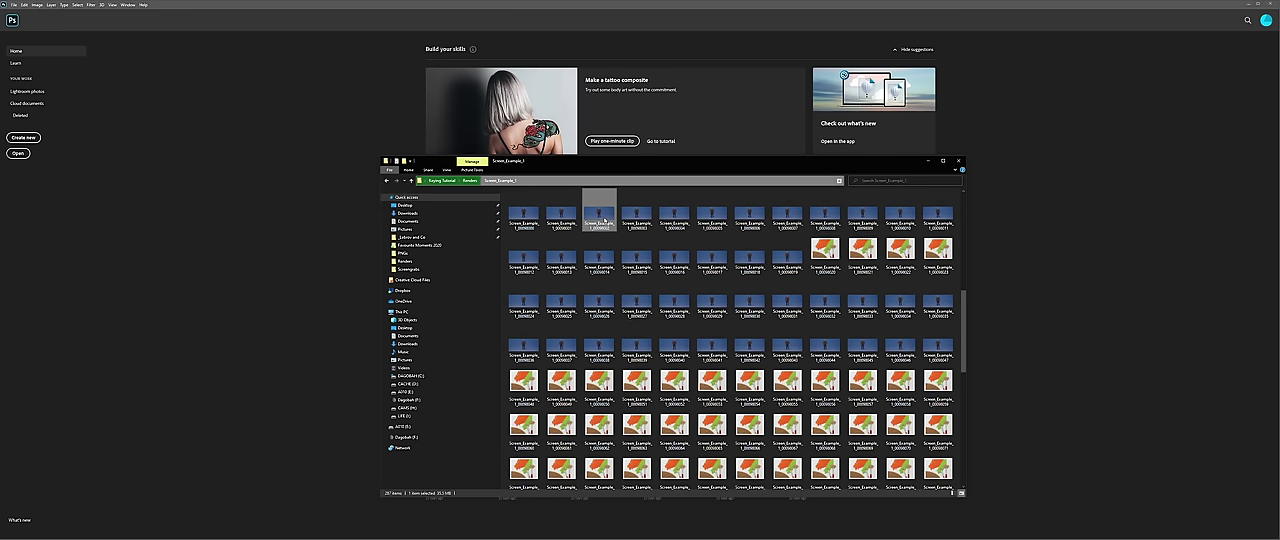
left_click(600, 216)
double_click(600, 216)
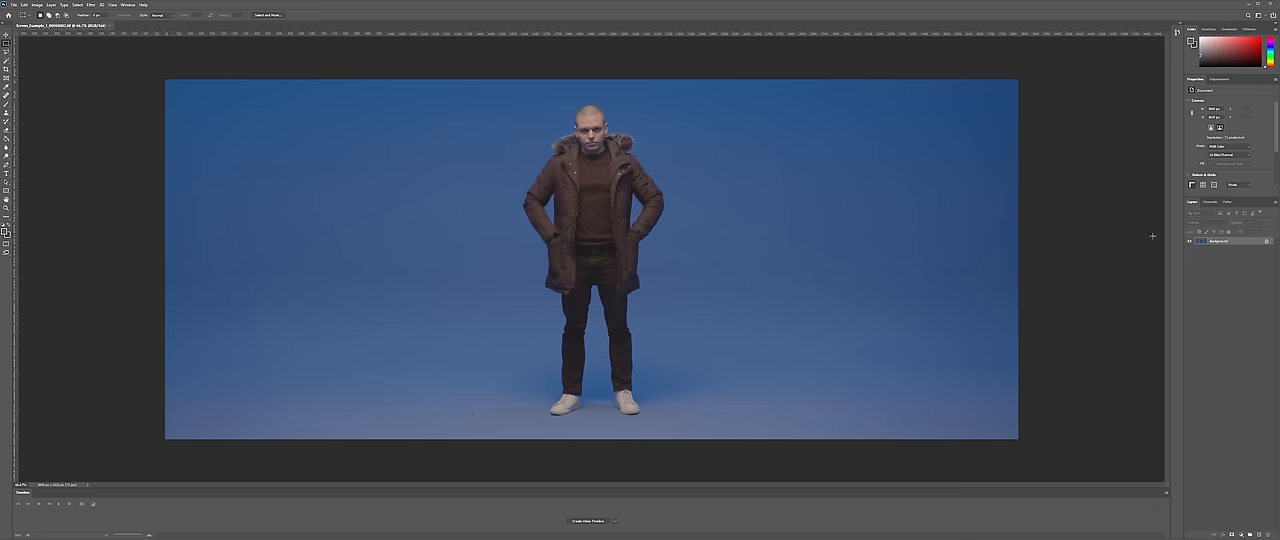
Convert the Background to a normal layer and start a Color Range selection sampled on the blue with Grayscale preview.
double_click(1248, 244)
key("Return")
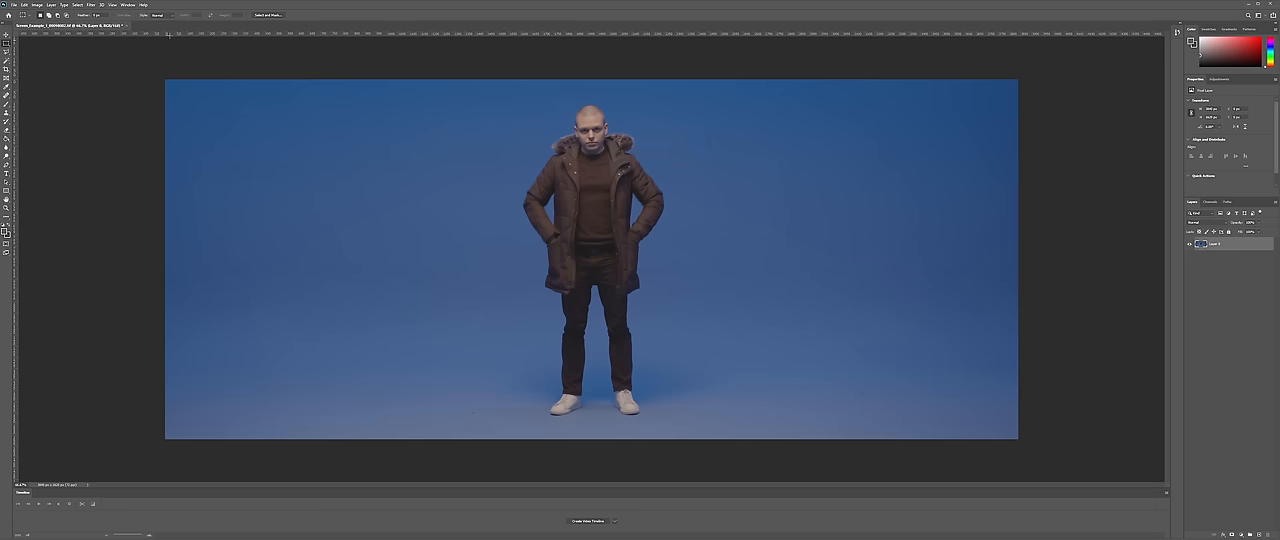
left_click(79, 5)
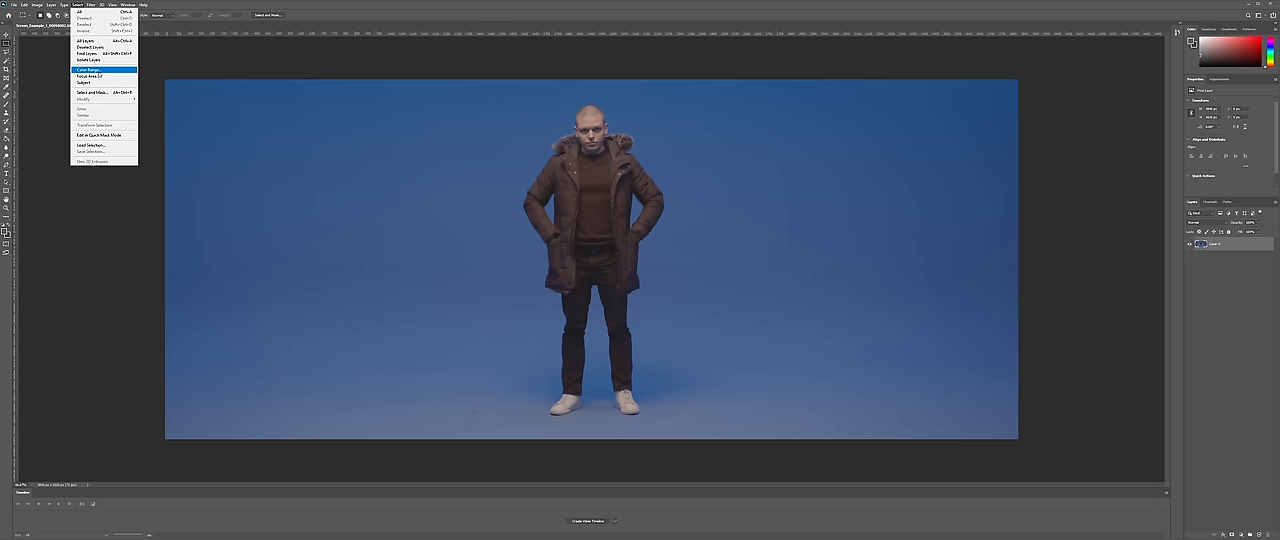
left_click(112, 71)
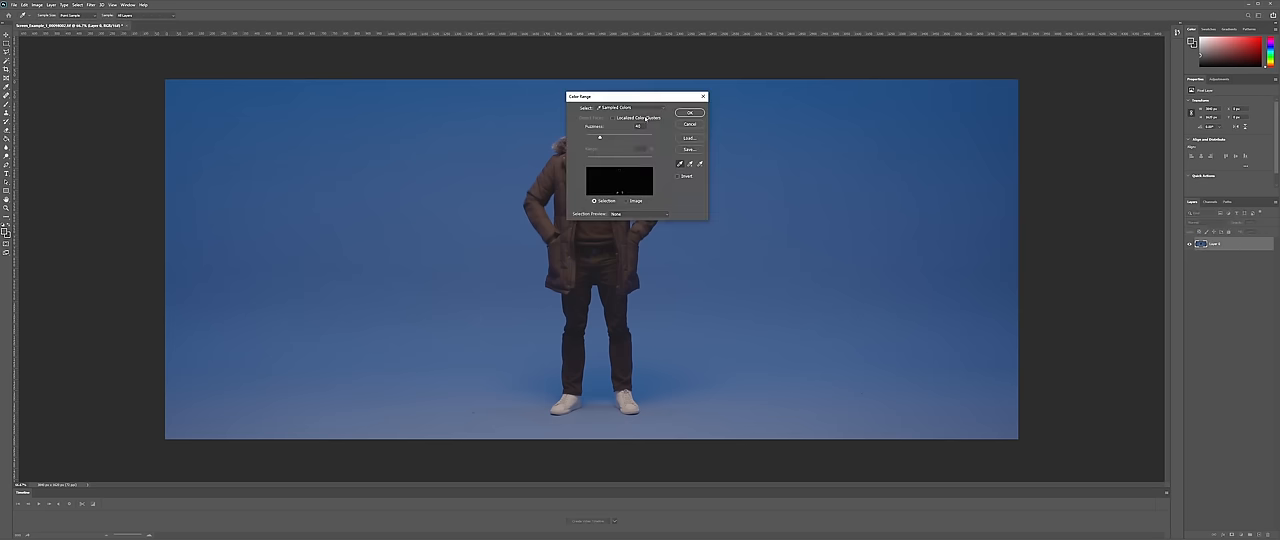
left_click_drag(620, 94, 790, 140)
left_click(741, 199)
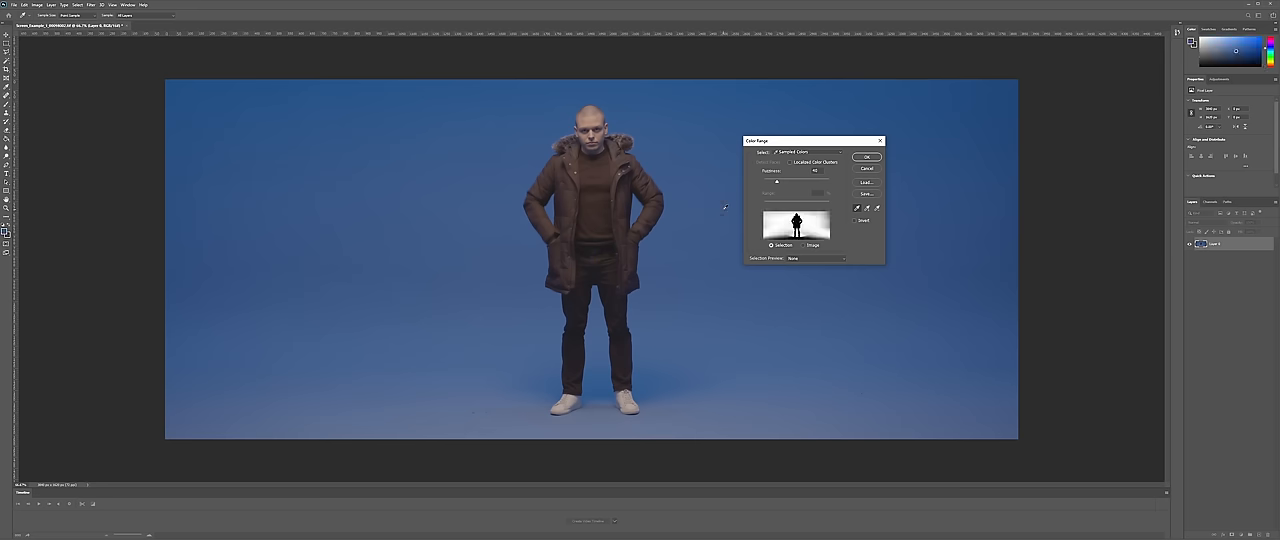
left_click(833, 259)
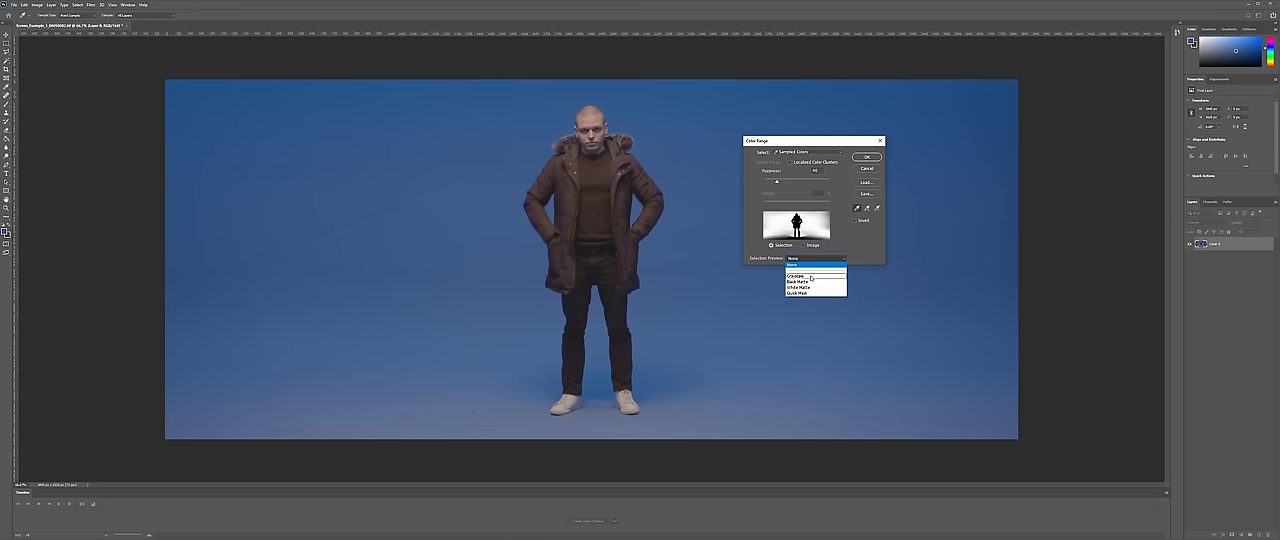
left_click(800, 275)
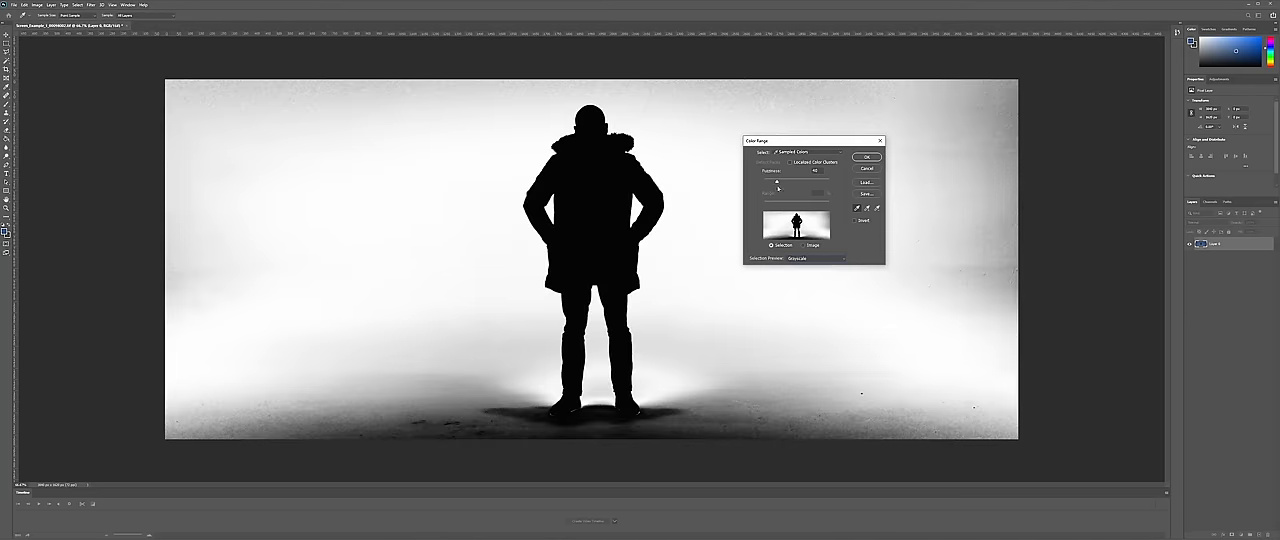
Tune Fuzziness to about 64 with Localized Color Clusters off and apply the colour-range selection.
left_click_drag(777, 182, 793, 182)
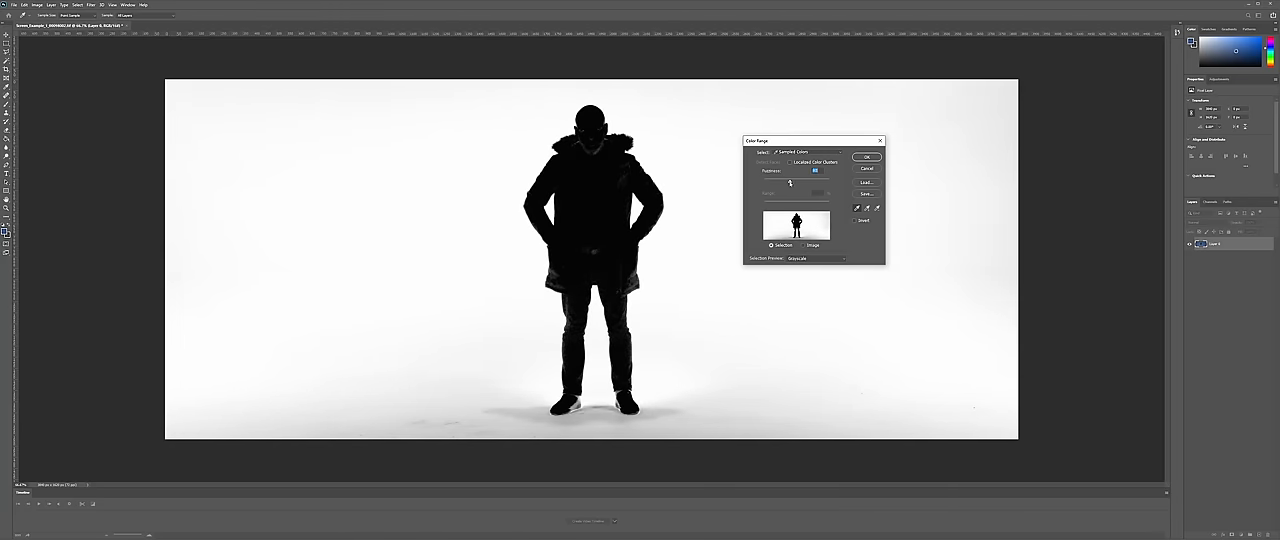
left_click_drag(789, 182, 785, 182)
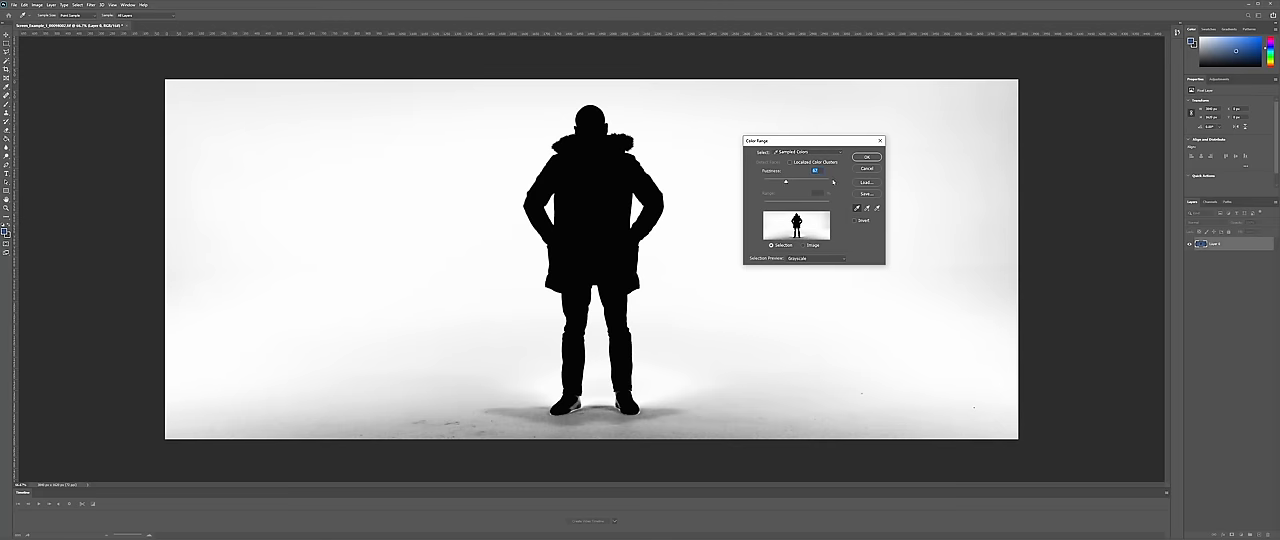
left_click(790, 162)
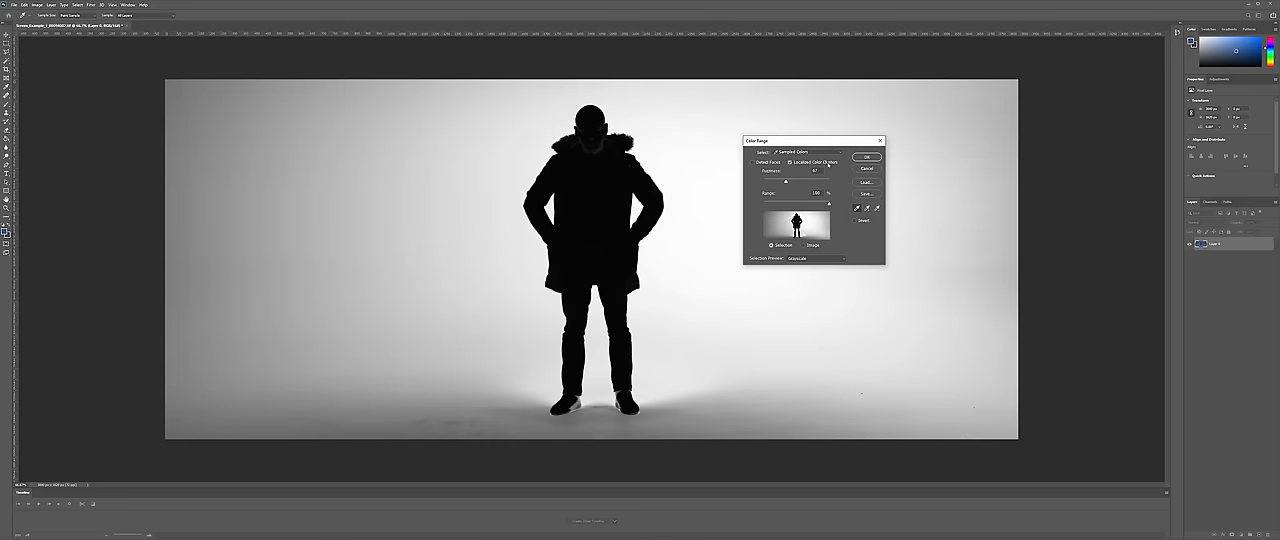
left_click_drag(787, 182, 782, 182)
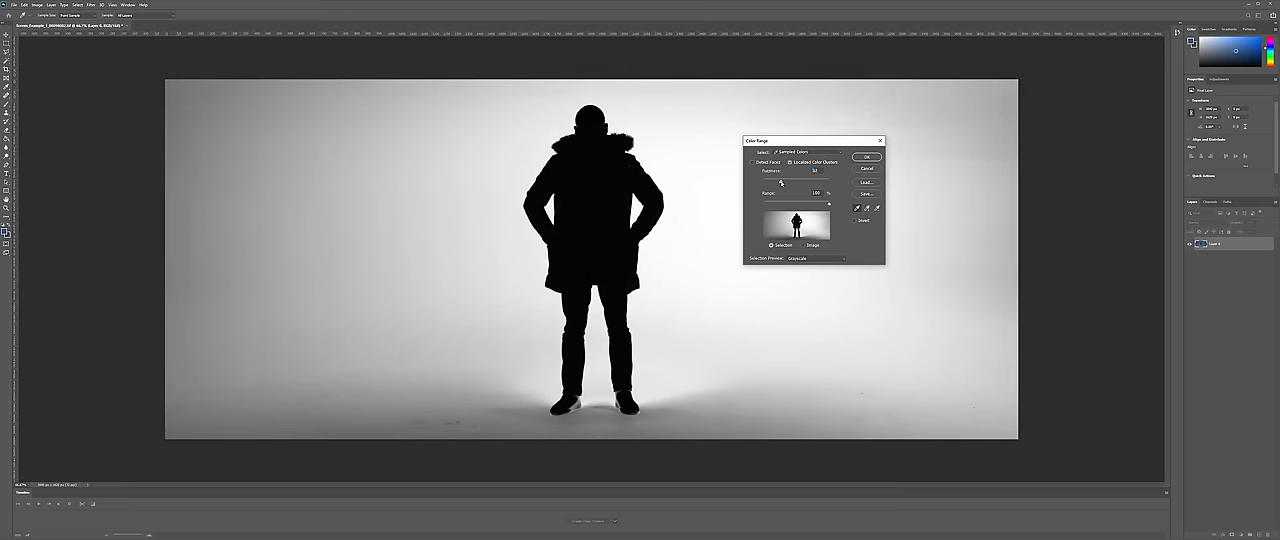
left_click(790, 162)
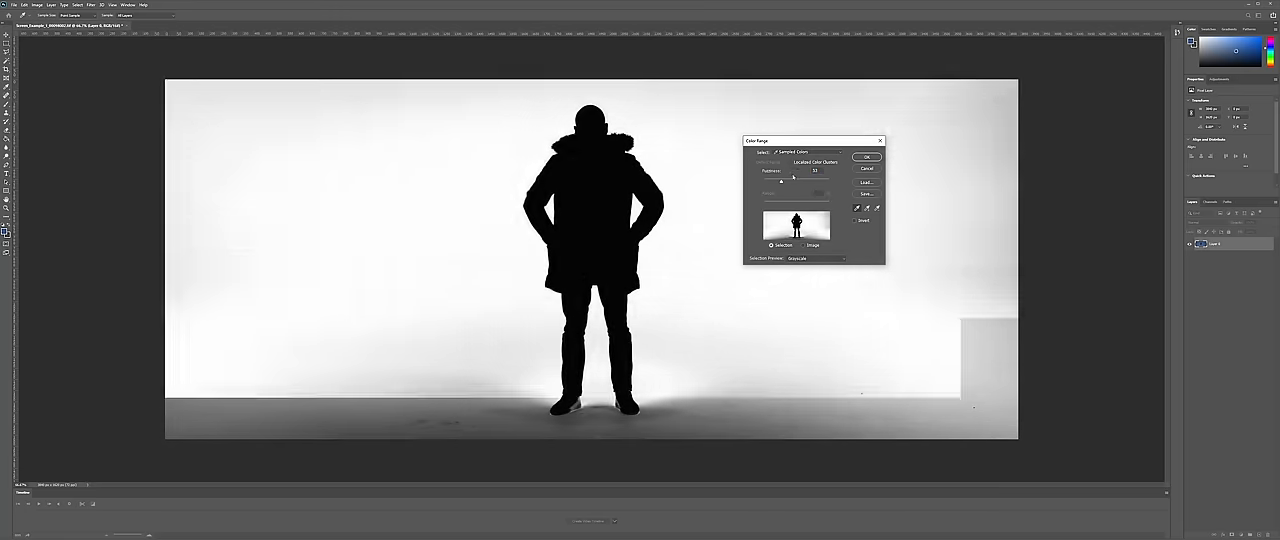
left_click_drag(785, 182, 786, 182)
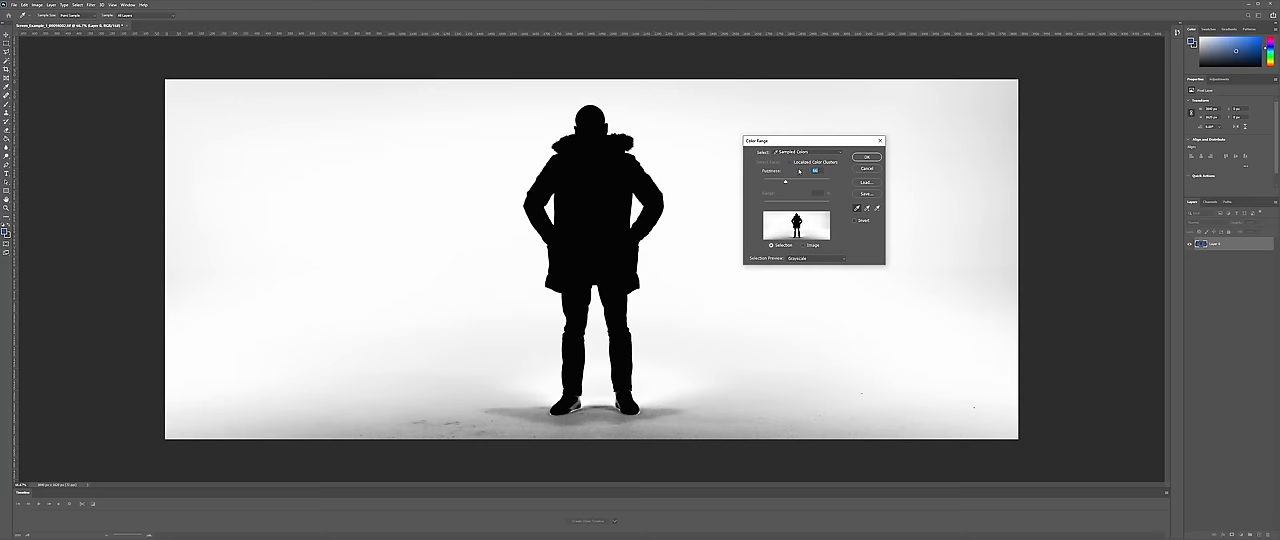
left_click(866, 158)
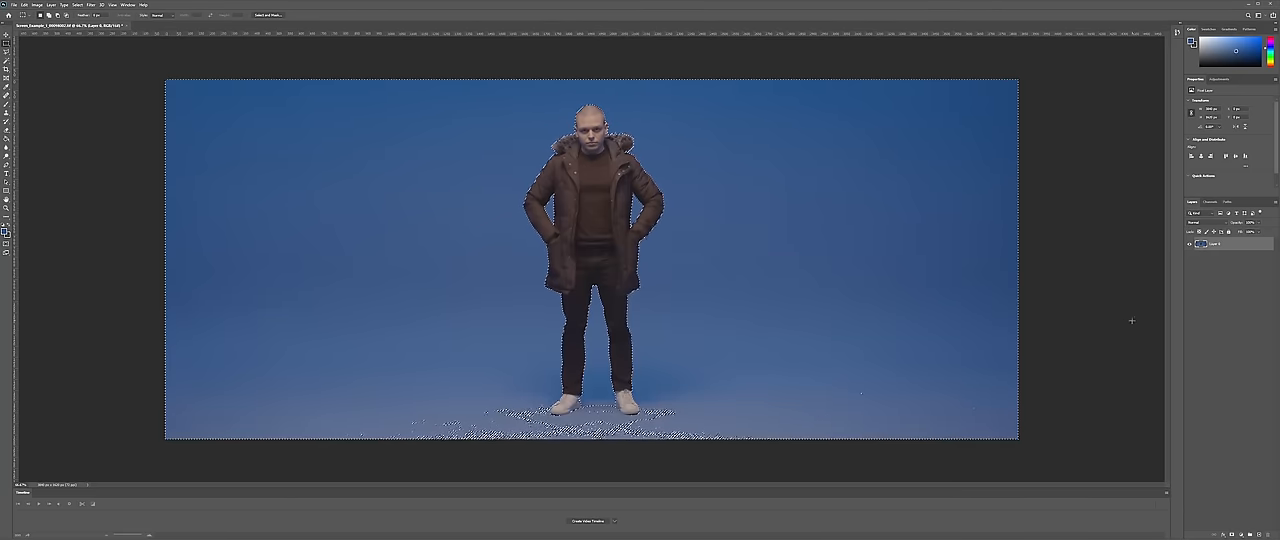
Delete the selected blue backdrop and fill a new layer with grey behind the man.
key("Delete")
key("ctrl+d")
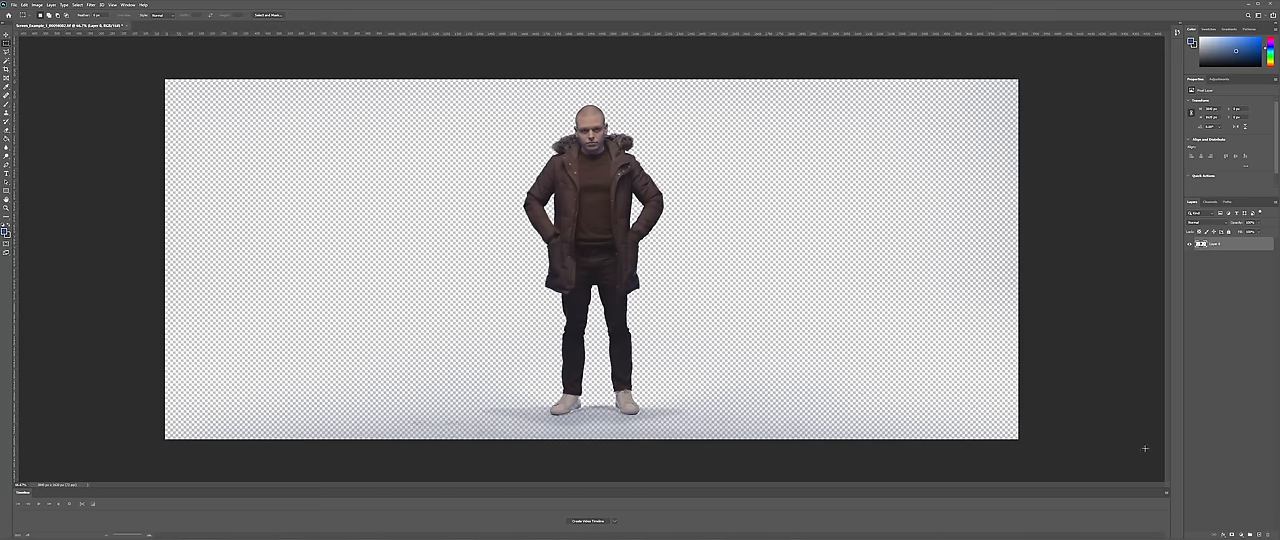
key("ctrl+shift+n")
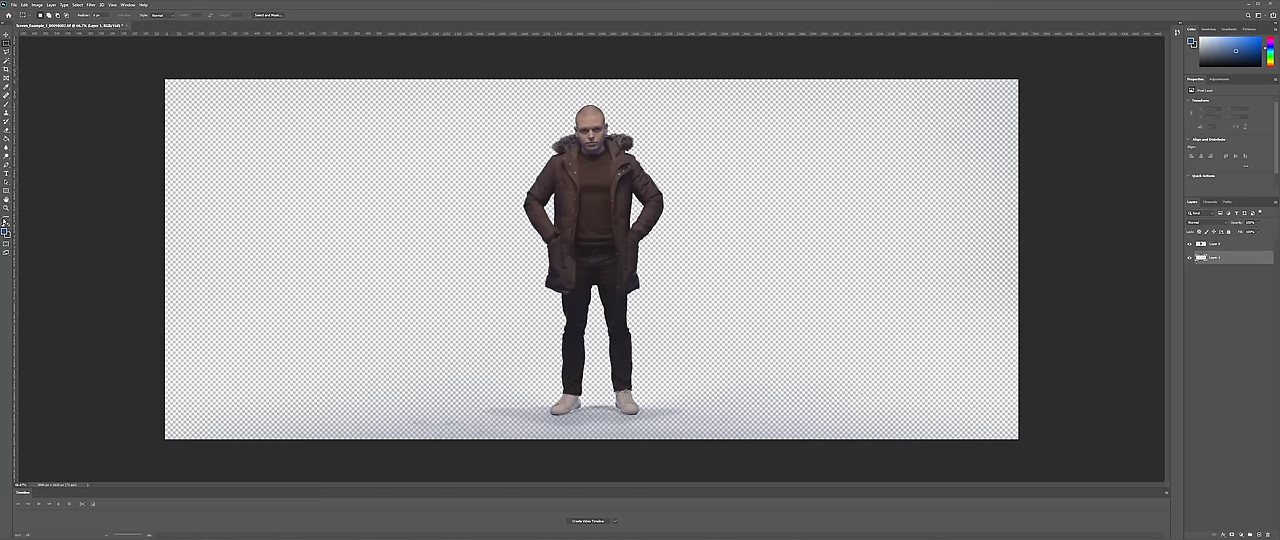
key("x")
key("g")
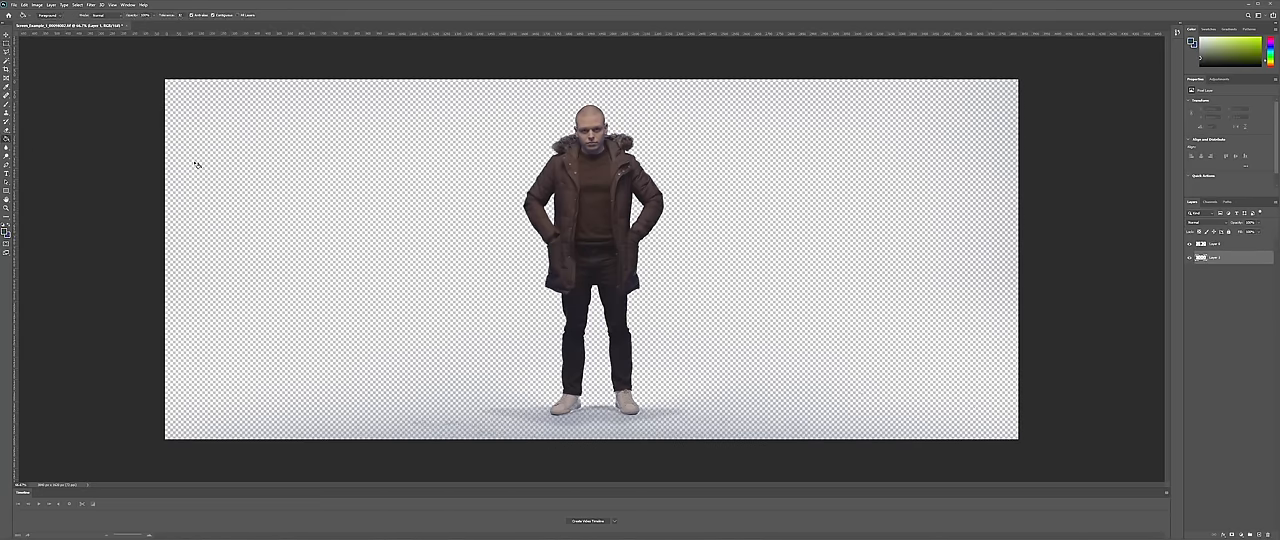
left_click(199, 162)
key("m")
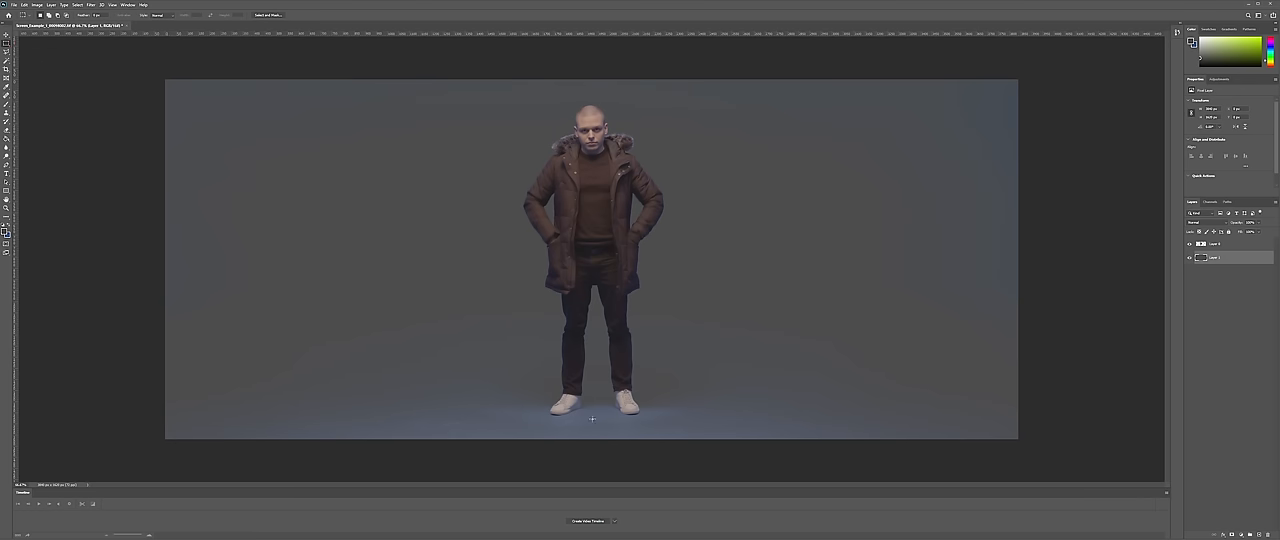
Fit the image on screen, select the upper cut-out layer and set the brush size and hardness.
key("z")
scroll(578, 429, "up", 8)
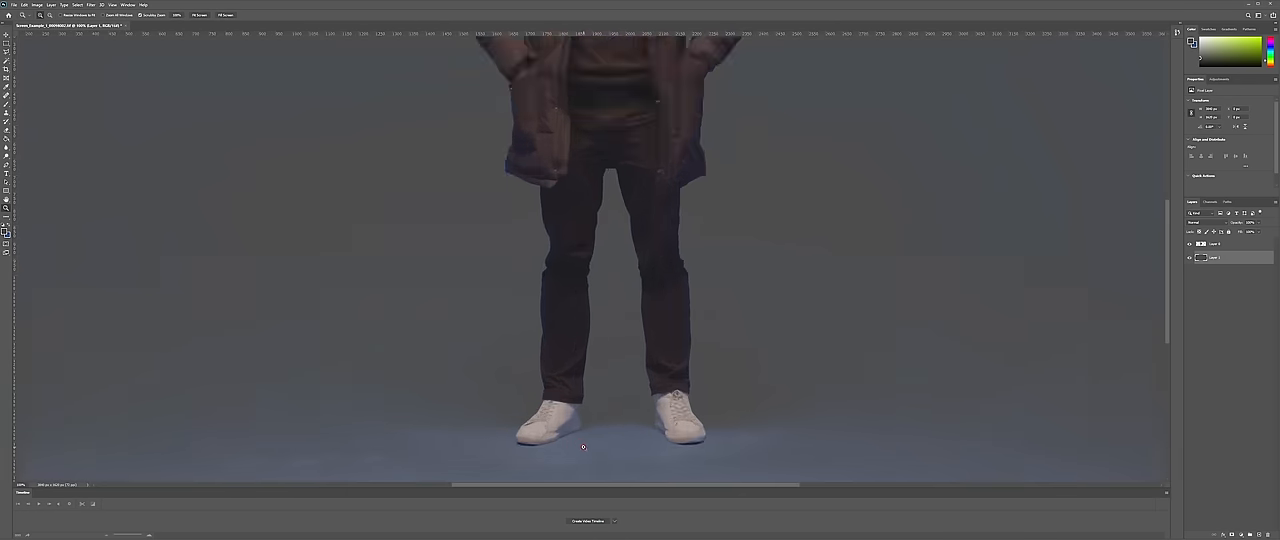
scroll(578, 429, "up", 5)
scroll(590, 400, "down", 3)
key("ctrl+0")
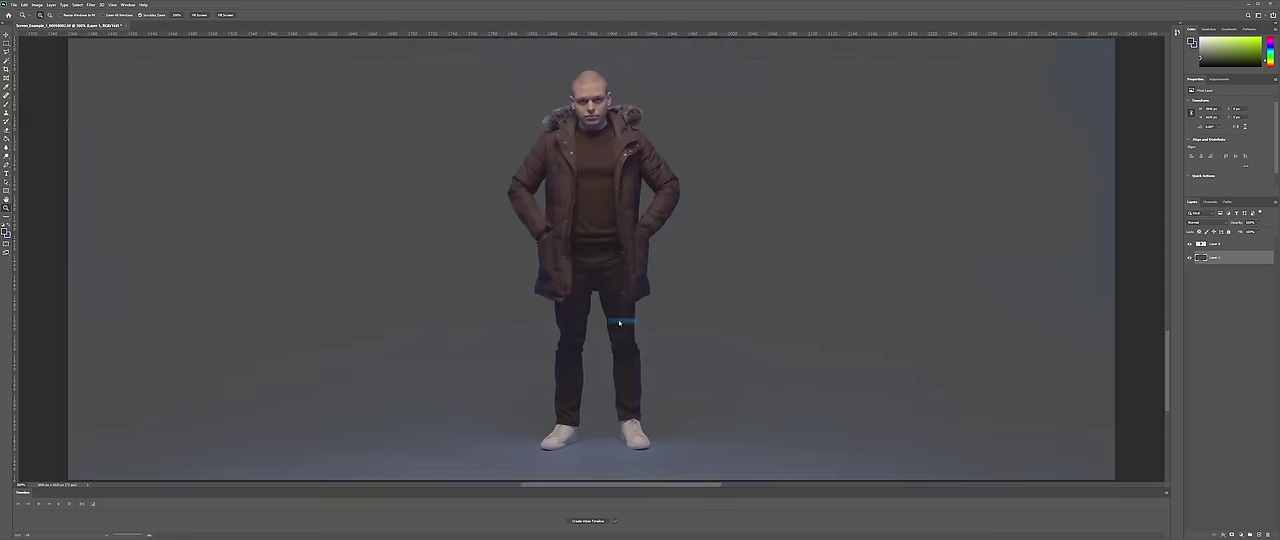
scroll(572, 189, "up", 2)
key("ctrl+0")
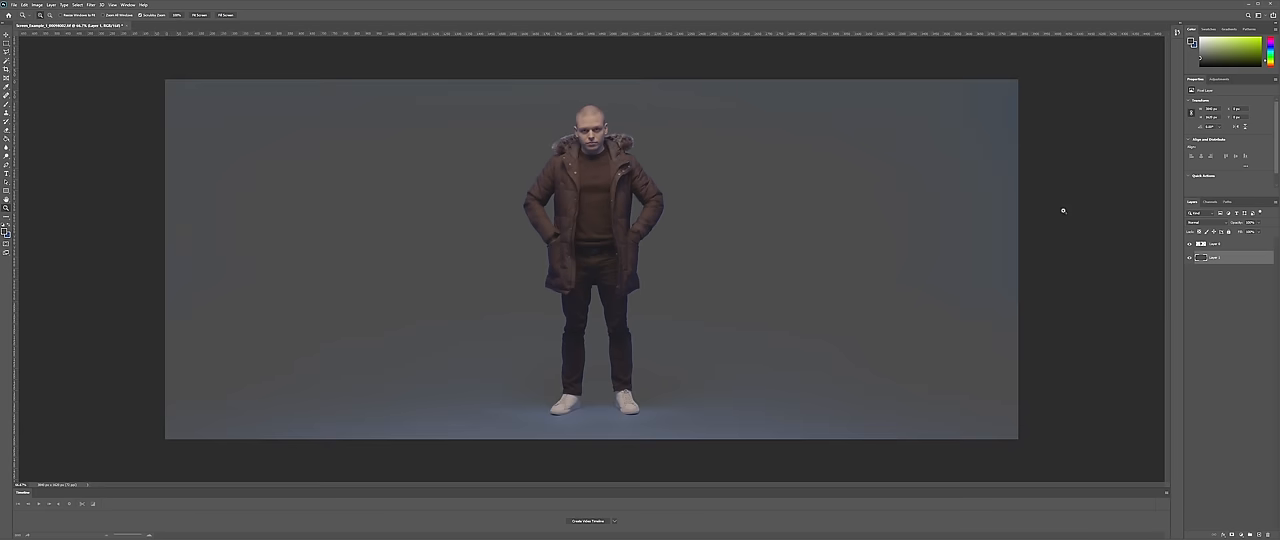
left_click(1229, 245)
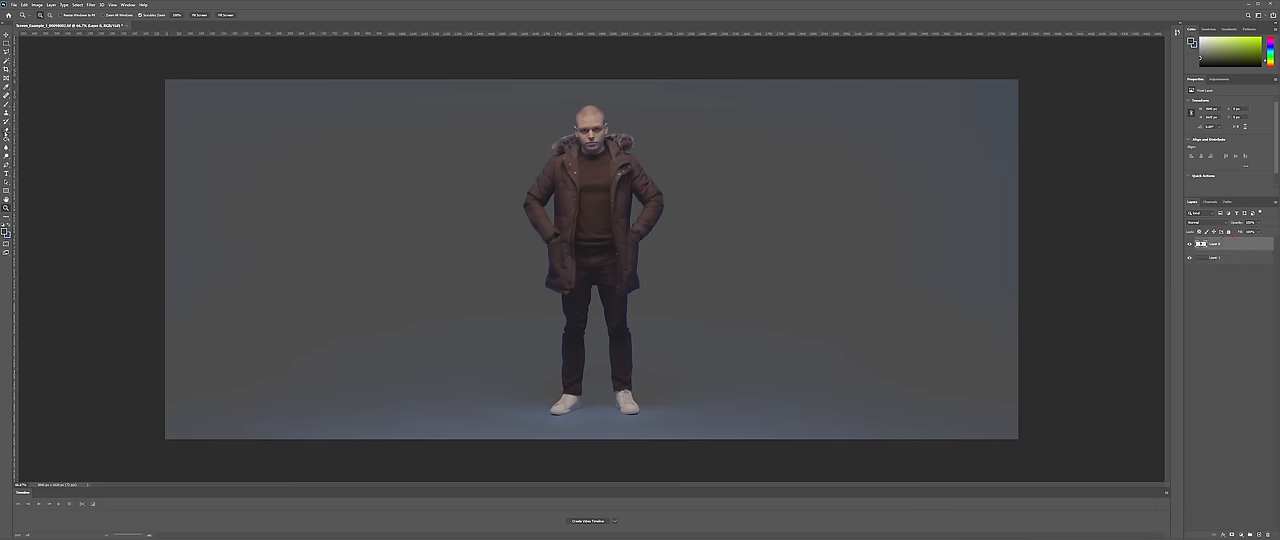
key("e")
left_click(42, 15)
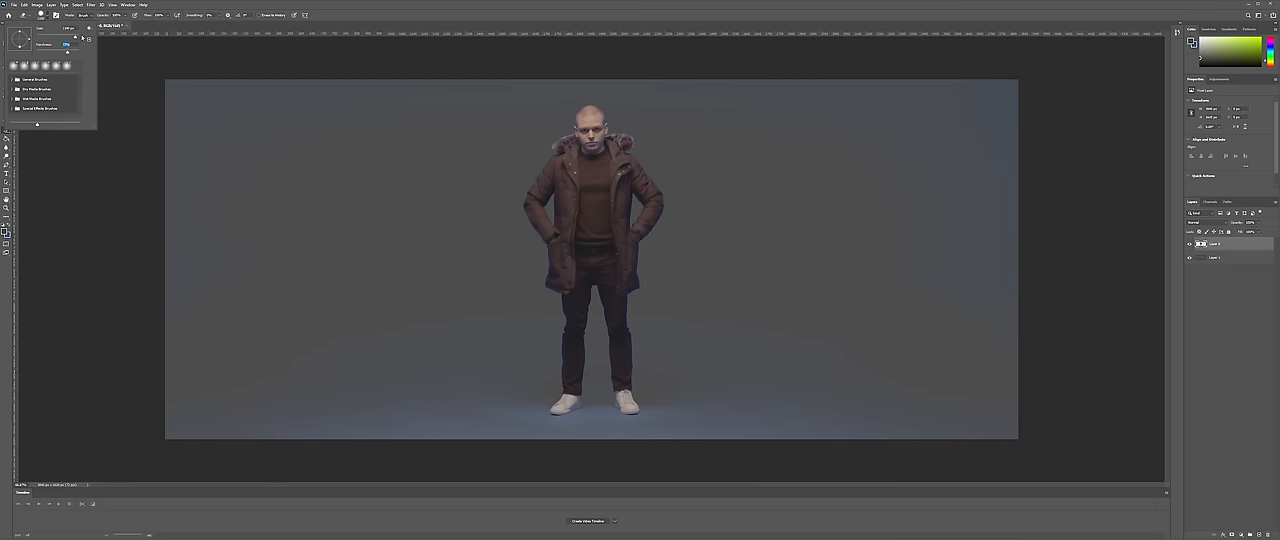
left_click(444, 51)
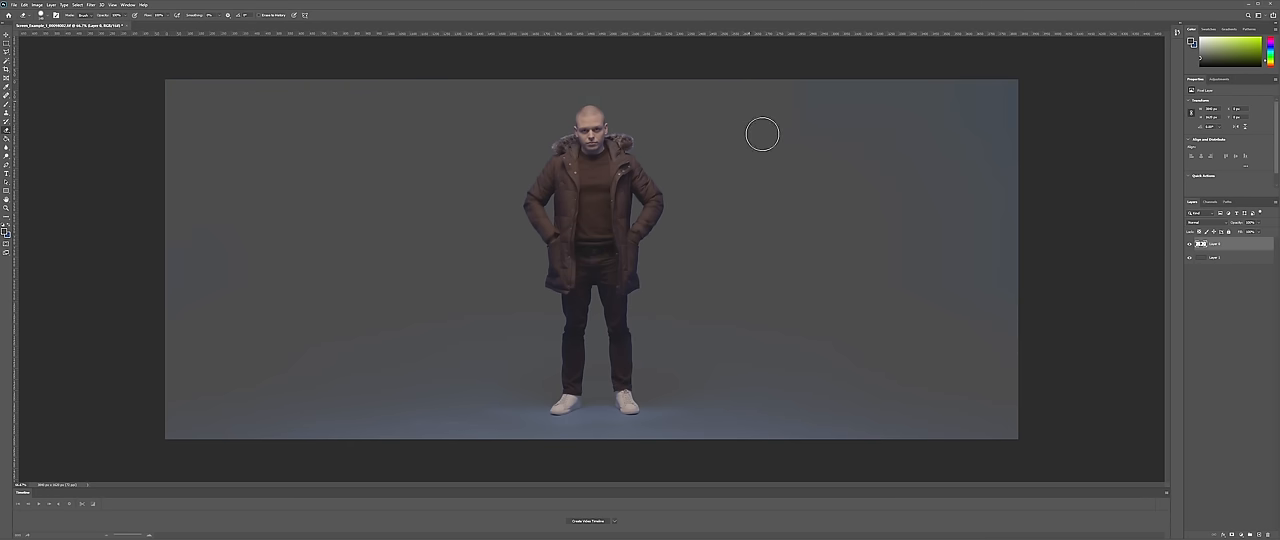
Add a white Color Overlay and paint the leftover floor and stray edges out of the man's matte.
double_click(1248, 246)
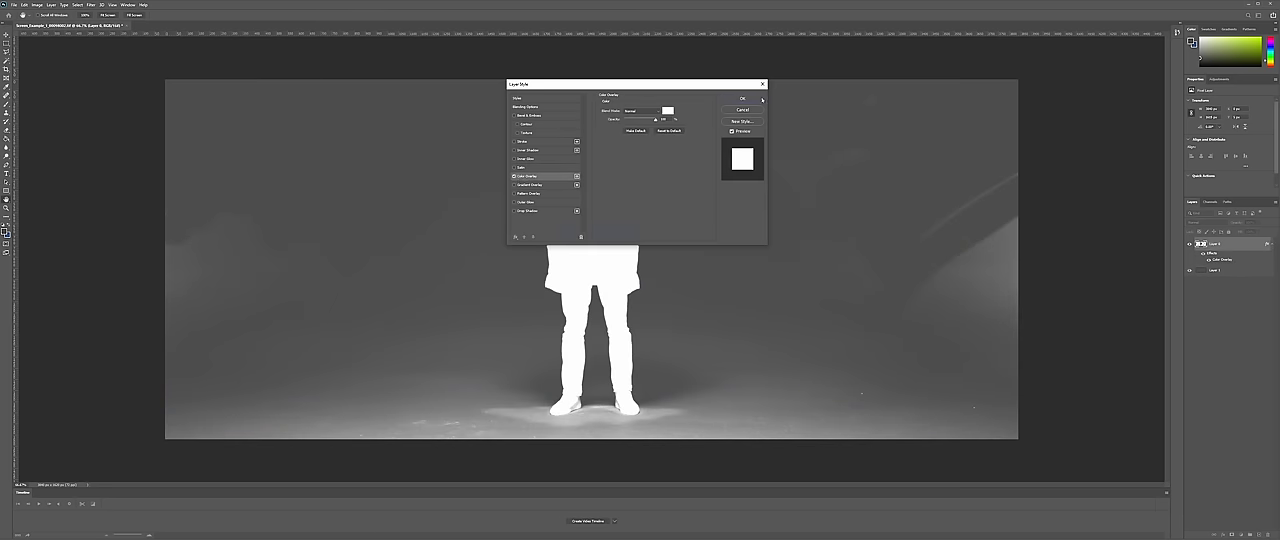
left_click(1016, 178)
left_click_drag(980, 400, 300, 400)
left_click_drag(300, 340, 690, 400)
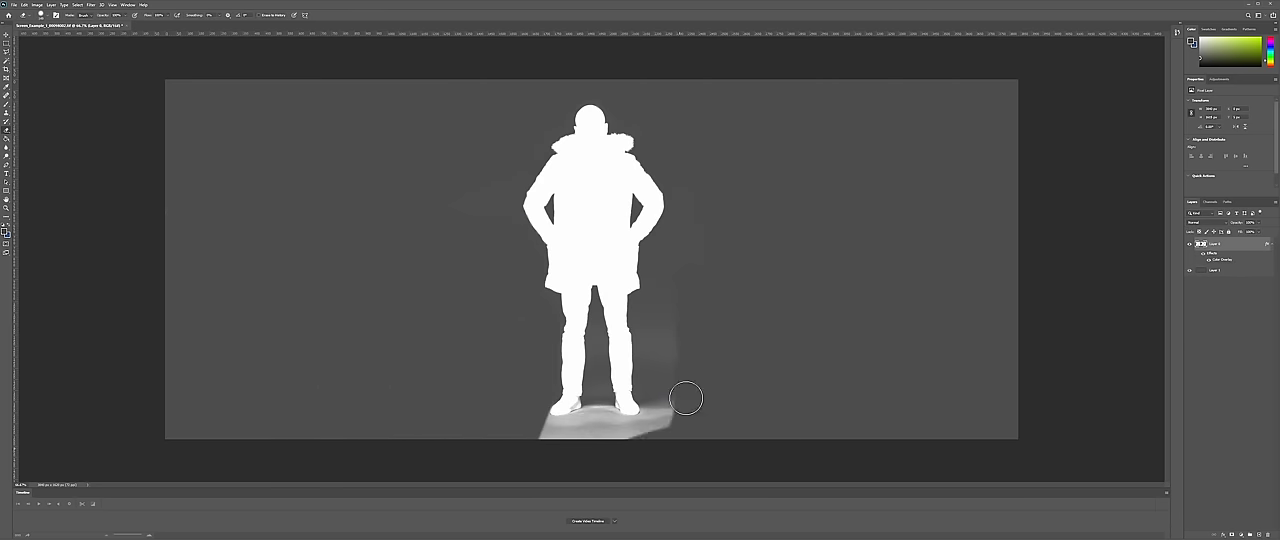
scroll(694, 300, "up", 3)
scroll(300, 250, "up", 3)
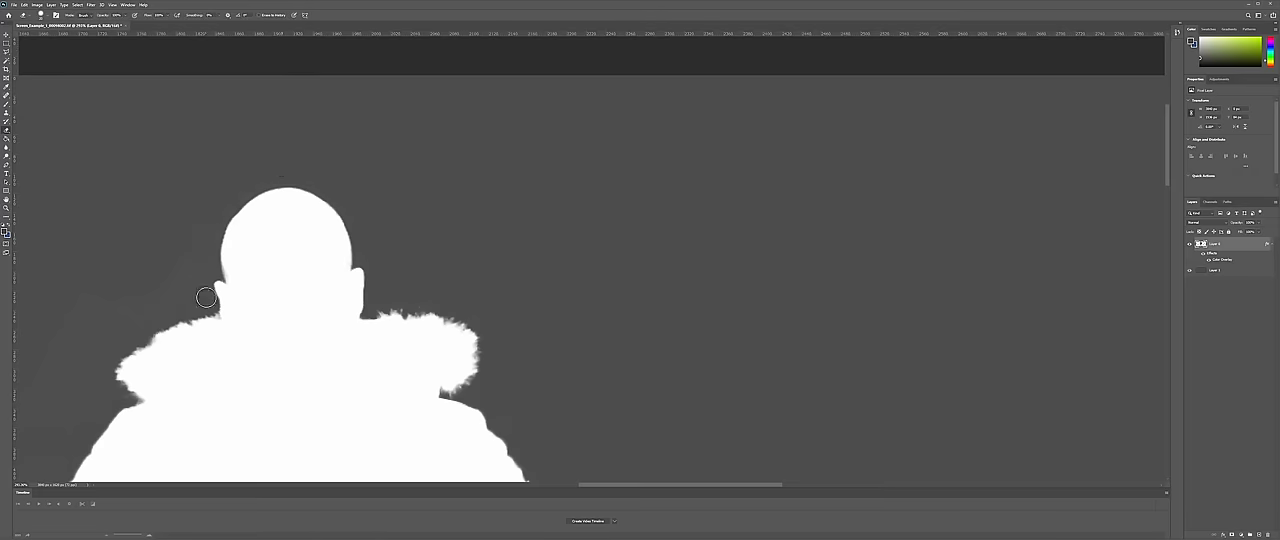
left_click_drag(200, 298, 510, 223)
scroll(575, 113, "up", 3)
scroll(611, 293, "down", 4)
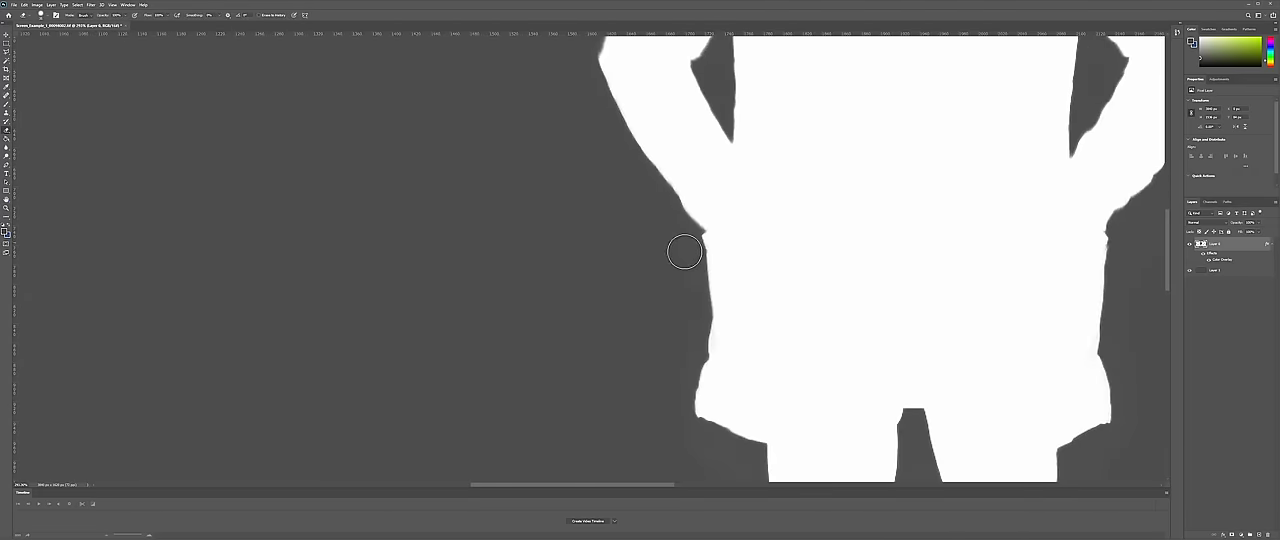
scroll(690, 298, "down", 5)
scroll(540, 380, "down", 4)
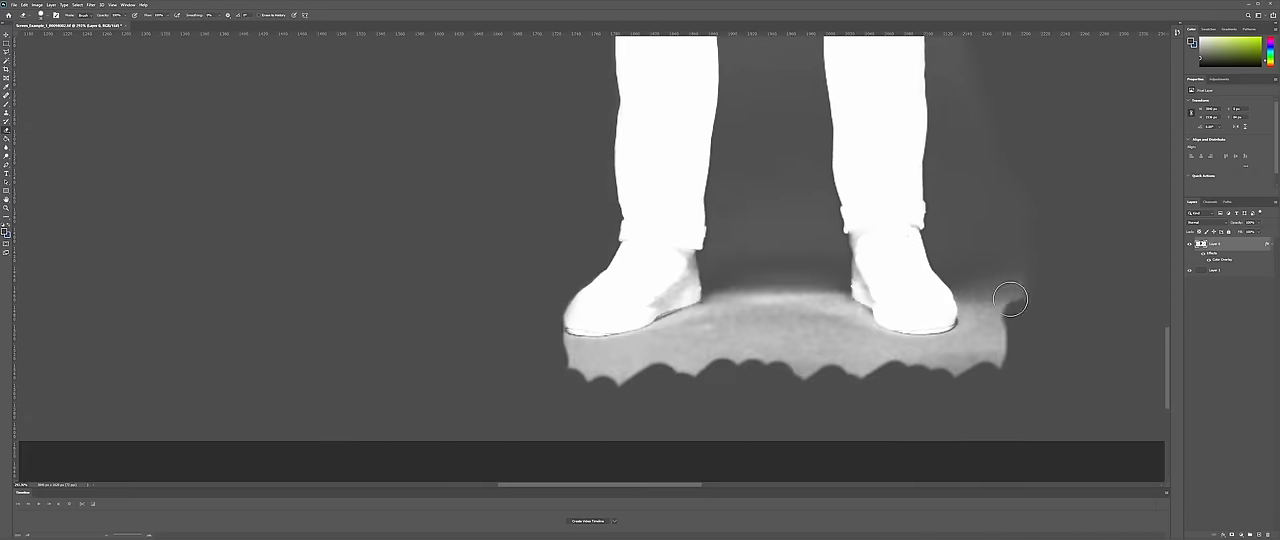
scroll(843, 153, "up", 4)
scroll(843, 153, "up", 4)
scroll(850, 450, "up", 3)
scroll(850, 450, "down", 8)
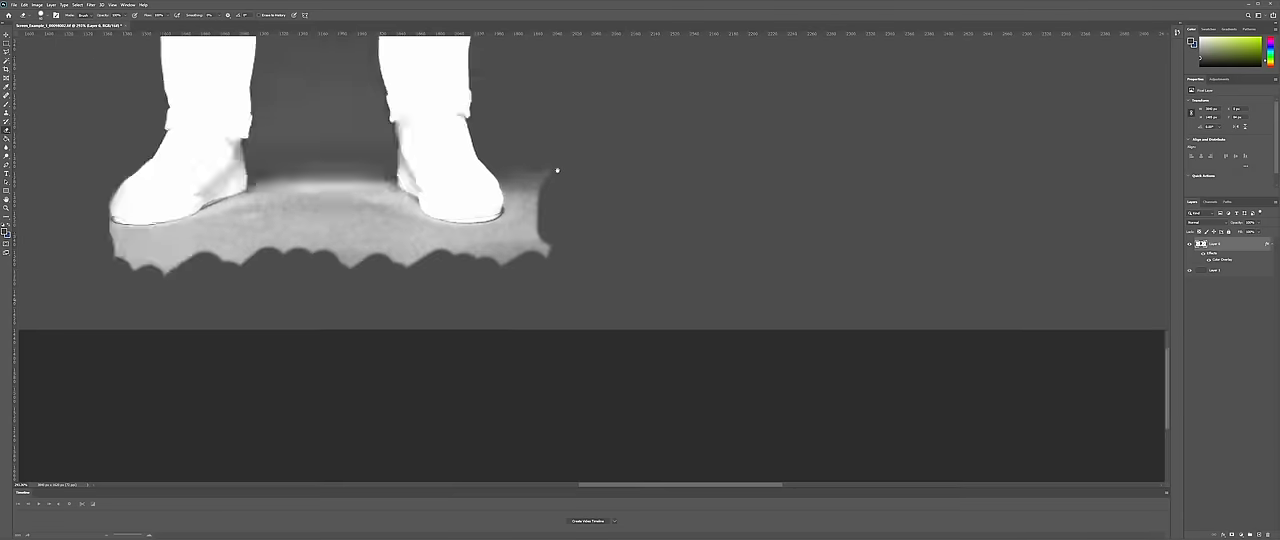
scroll(580, 376, "down", 2)
left_click_drag(580, 376, 510, 395)
mouse_move(660, 380)
left_mouse_down()
mouse_move(730, 365)
mouse_move(870, 370)
left_mouse_up()
scroll(730, 365, "up", 6)
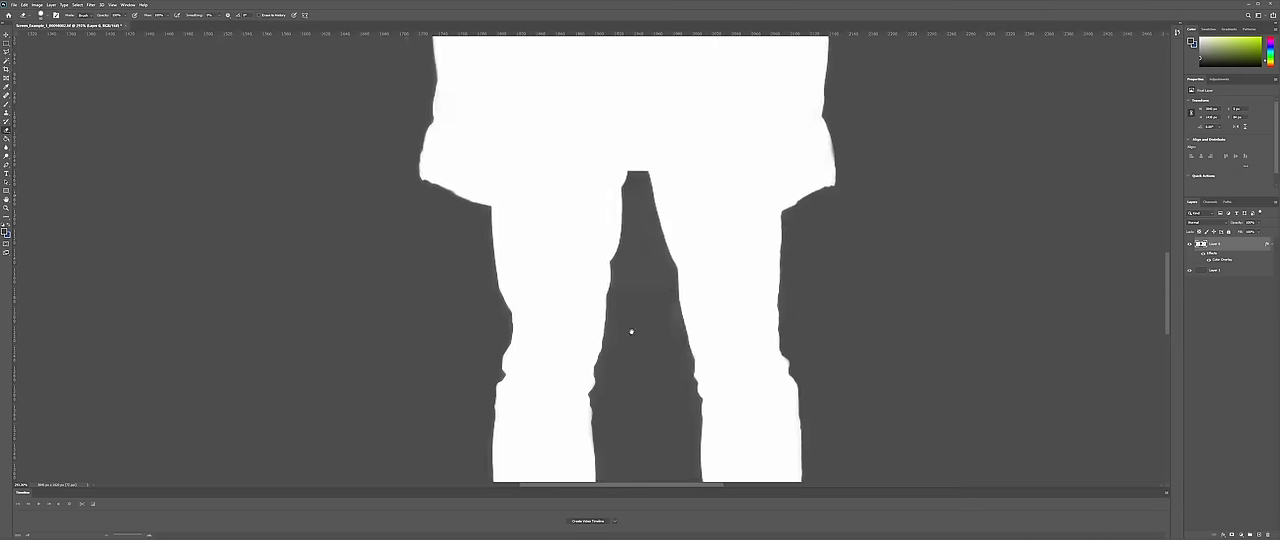
scroll(590, 344, "down", 3)
scroll(590, 344, "down", 5)
Hide the overlay, touch up under the shoes and brush a dark shadow on the layer below the left shoe.
left_click(1201, 244, "alt")
scroll(550, 420, "up", 6)
left_click_drag(300, 325, 390, 318)
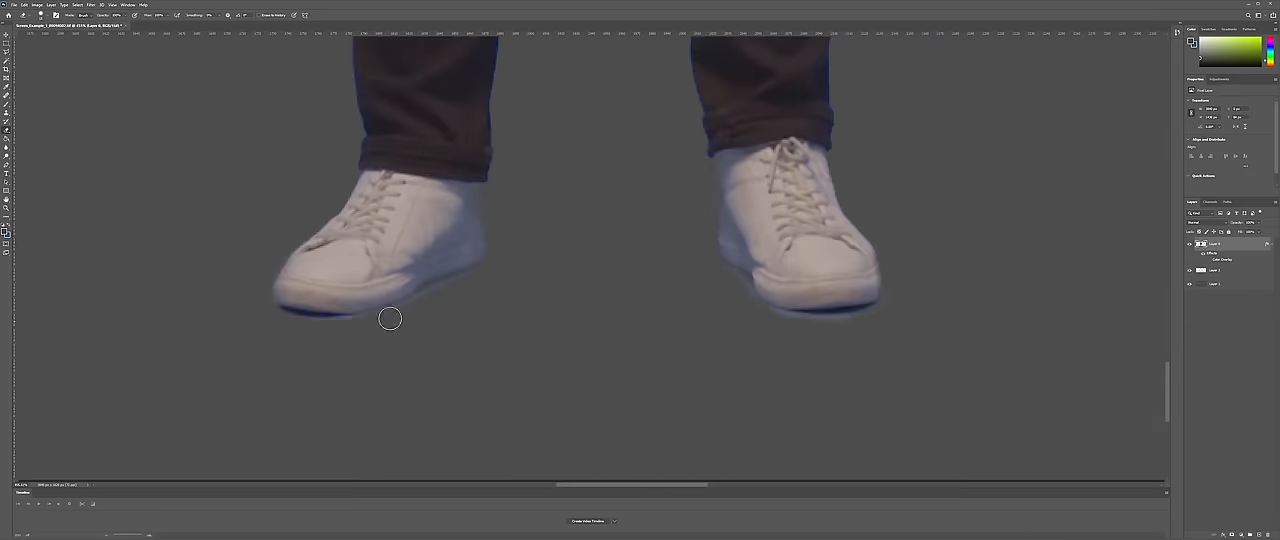
left_click_drag(742, 290, 876, 317)
key("alt+bracketleft")
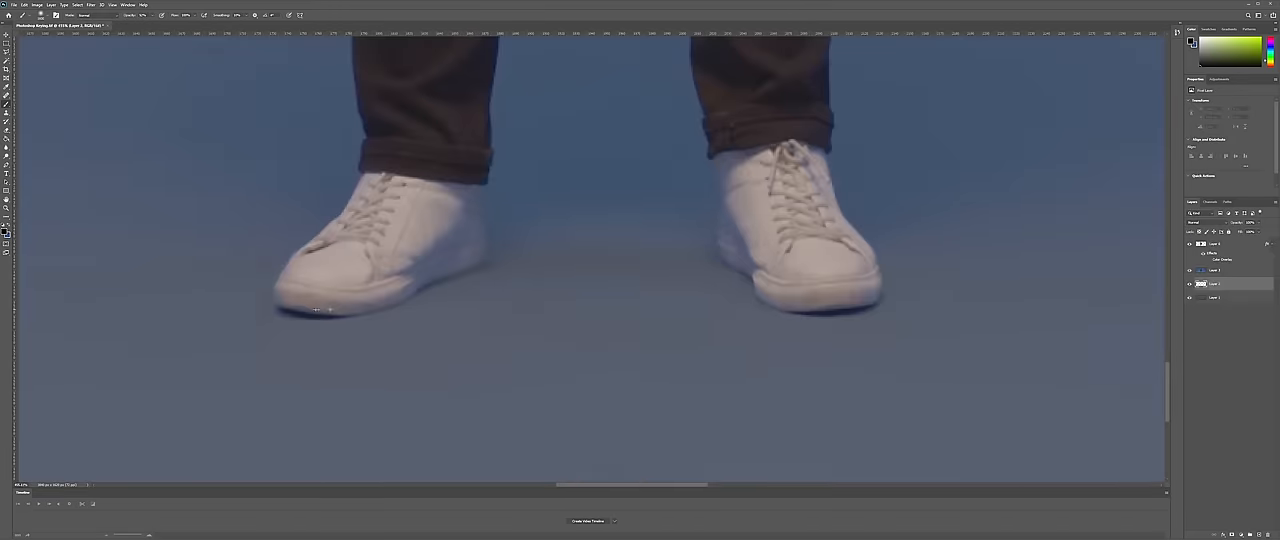
mouse_move(288, 304)
left_mouse_down()
mouse_move(350, 310)
mouse_move(454, 280)
left_mouse_up()
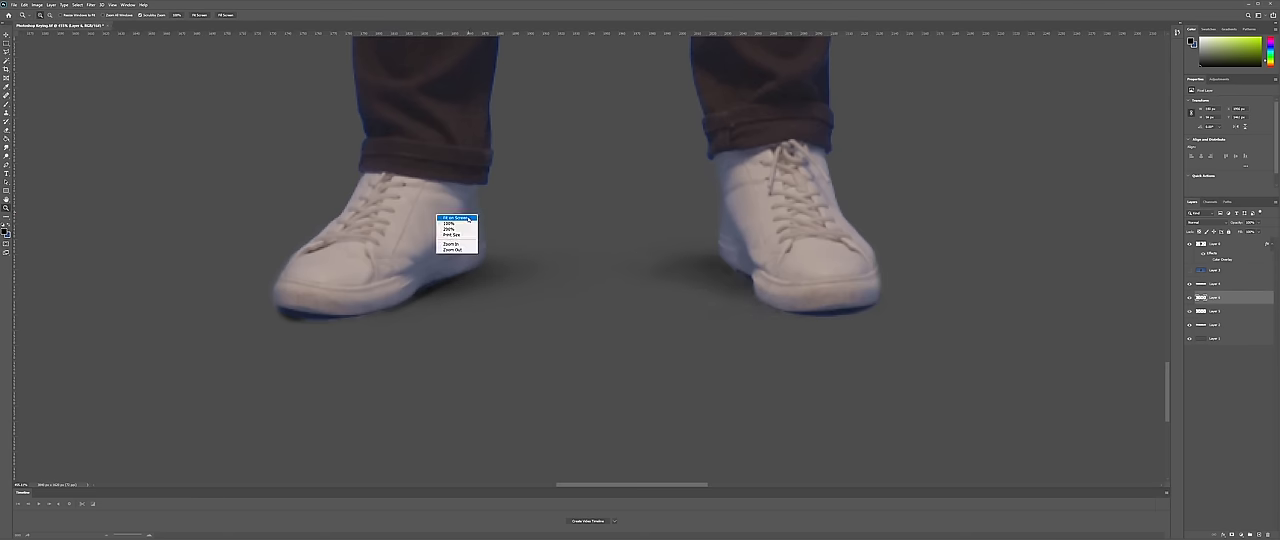
Add a Color Balance adjustment layer above the cut-out and inspect the torso at actual size.
key("ctrl+0")
left_click(1232, 534)
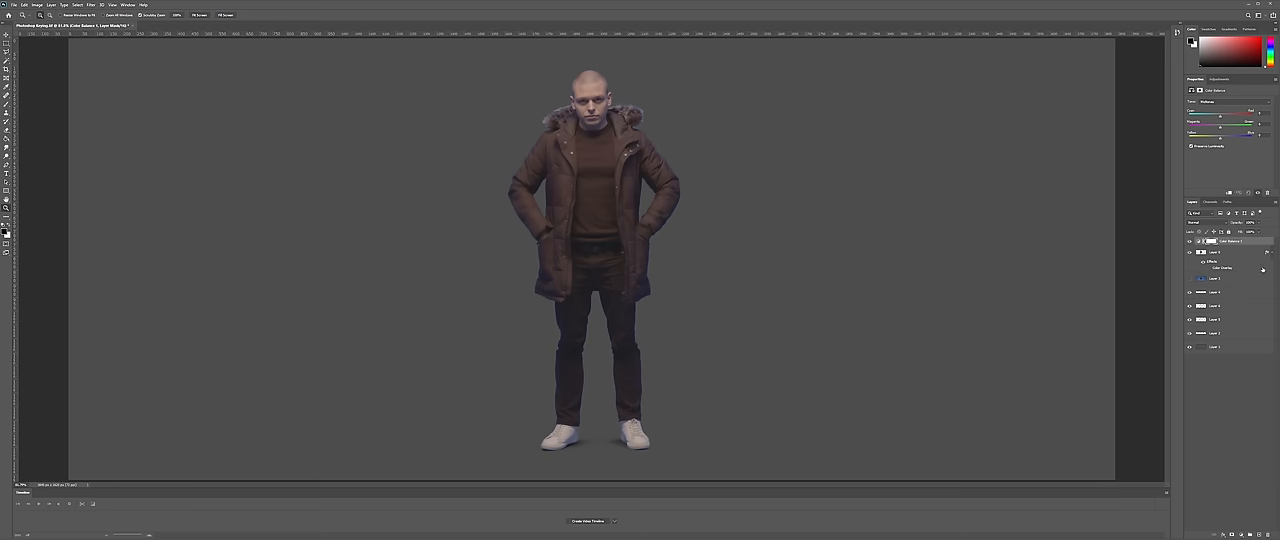
right_click(1230, 245)
key("Escape")
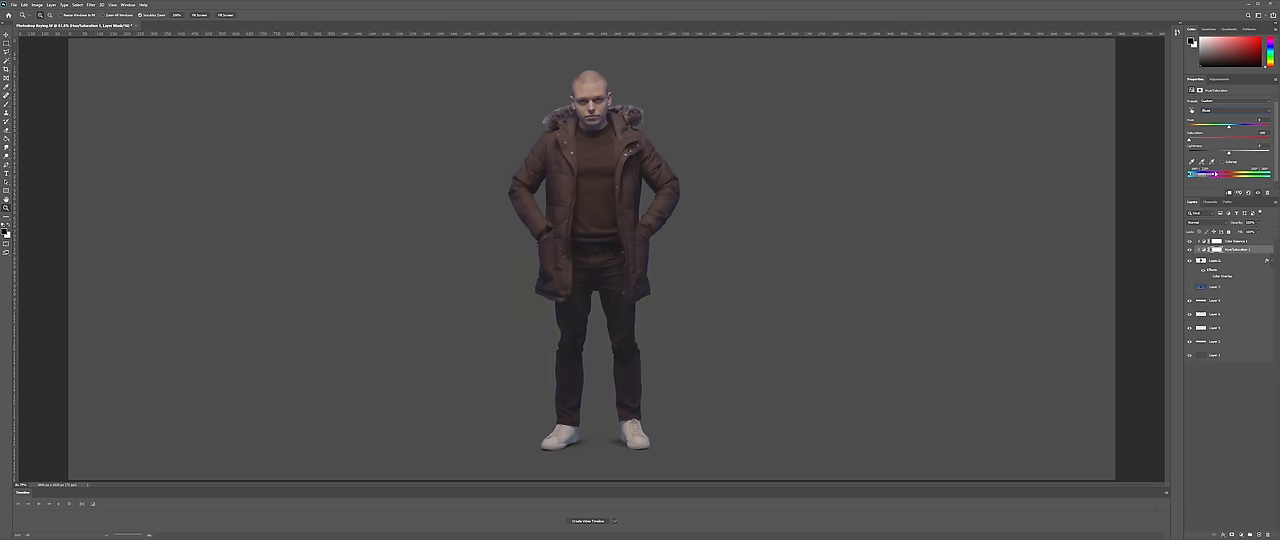
key("ctrl+1")
Correct the Color Balance shadow tones and add another Hue/Saturation adjustment to kill the blue spill.
key("ctrl+0")
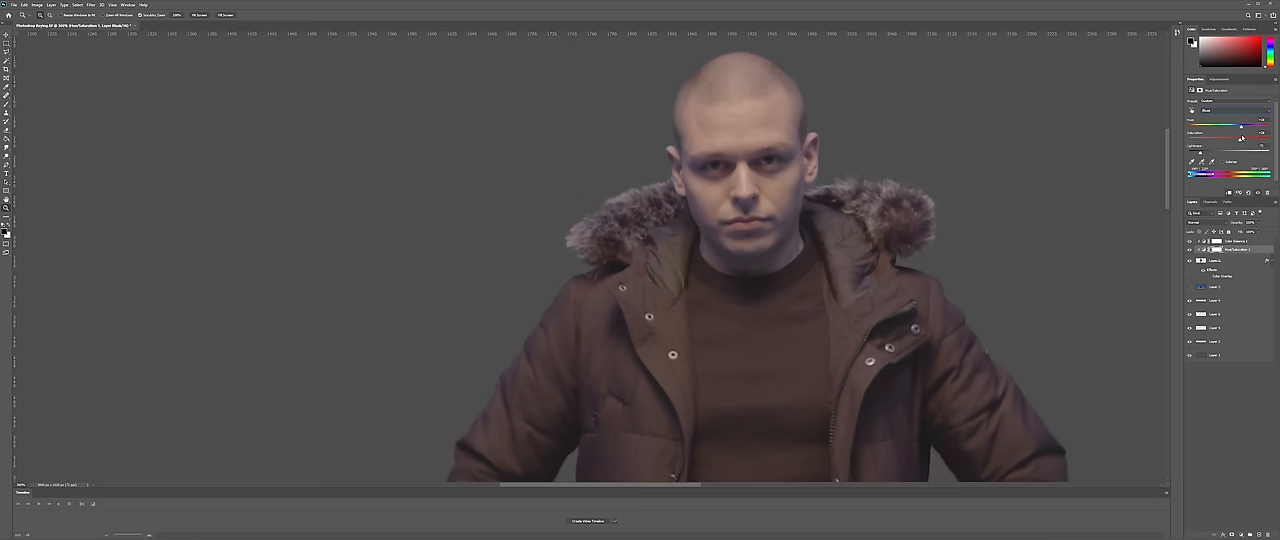
left_click(1210, 108)
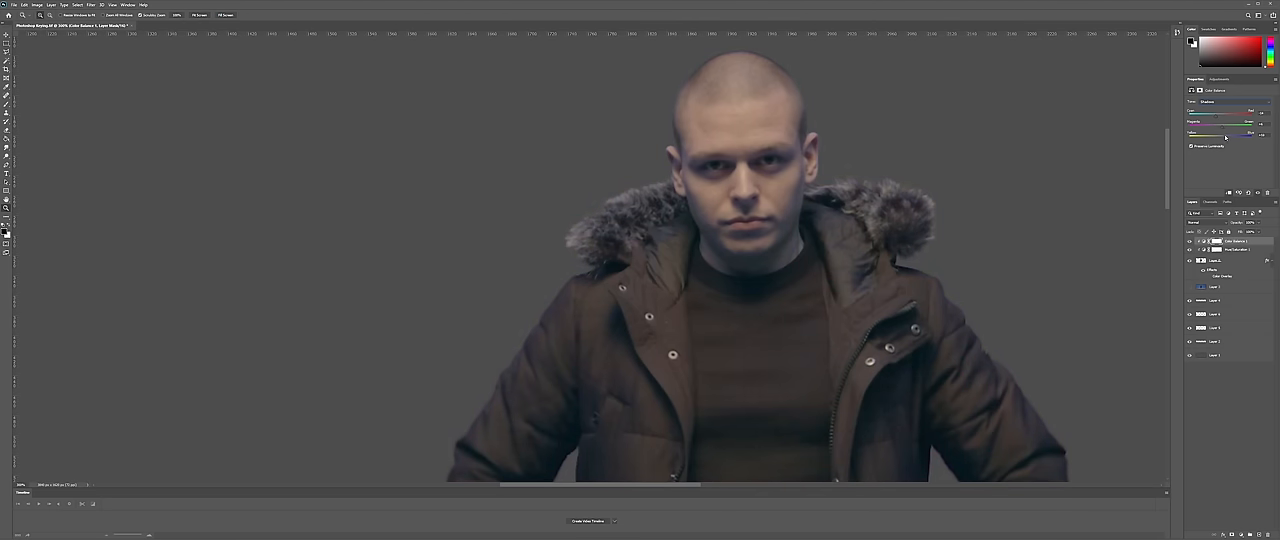
key("ctrl+0")
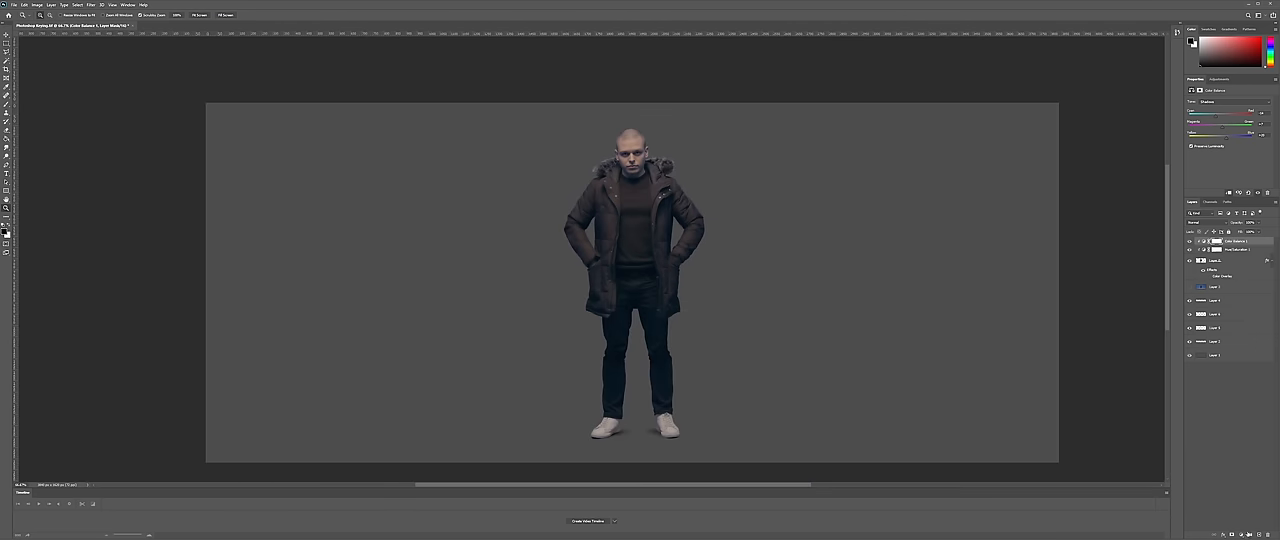
left_click(1239, 192)
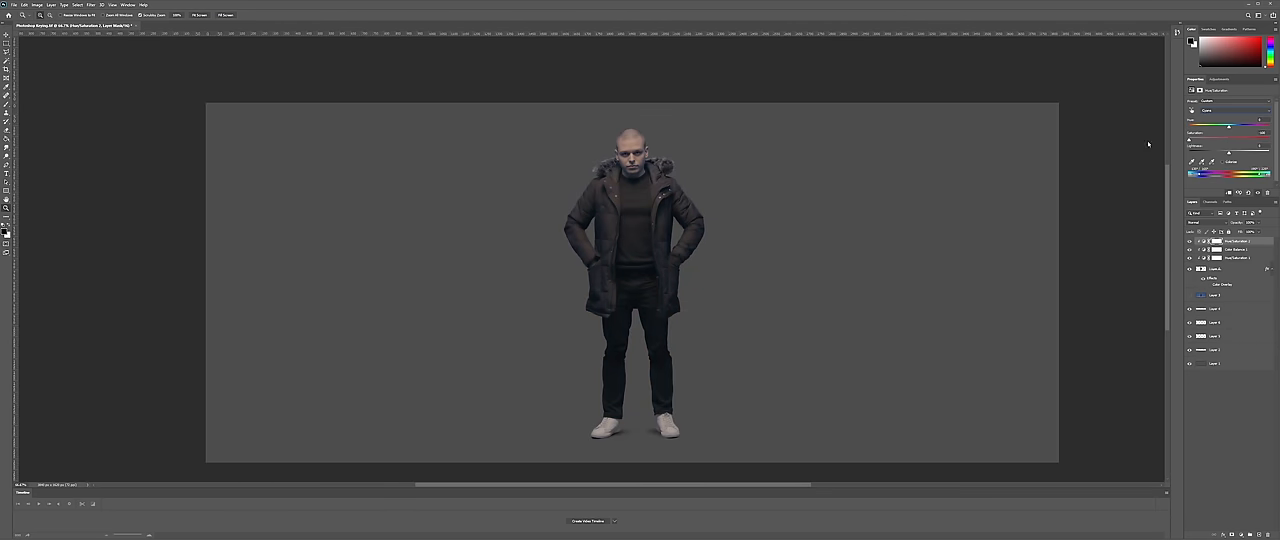